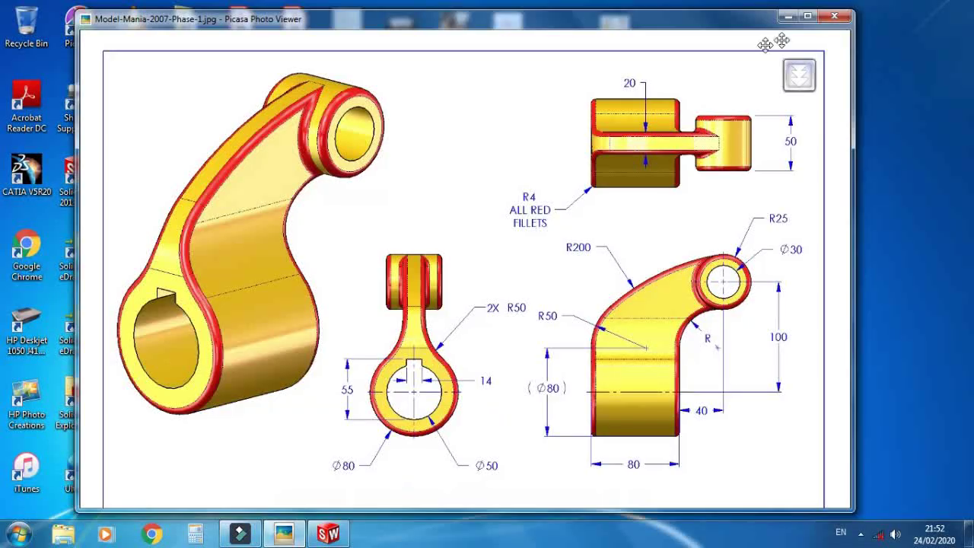
# View Model-Mania-2007-Phase-1.jpg full-screen, zoomed and panned to frame all views, then minimize Picasa
pyautogui.click(808, 17)
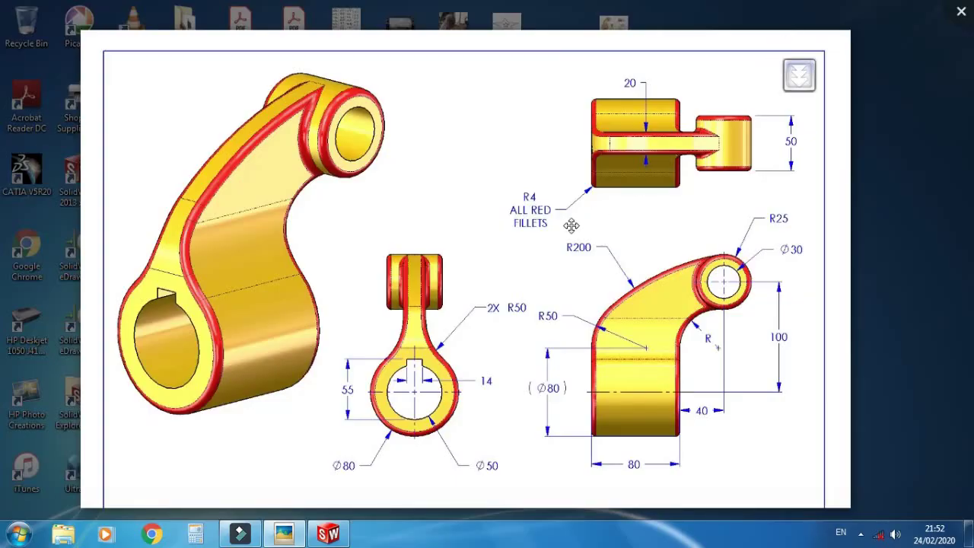
pyautogui.scroll(2, 462, 261)
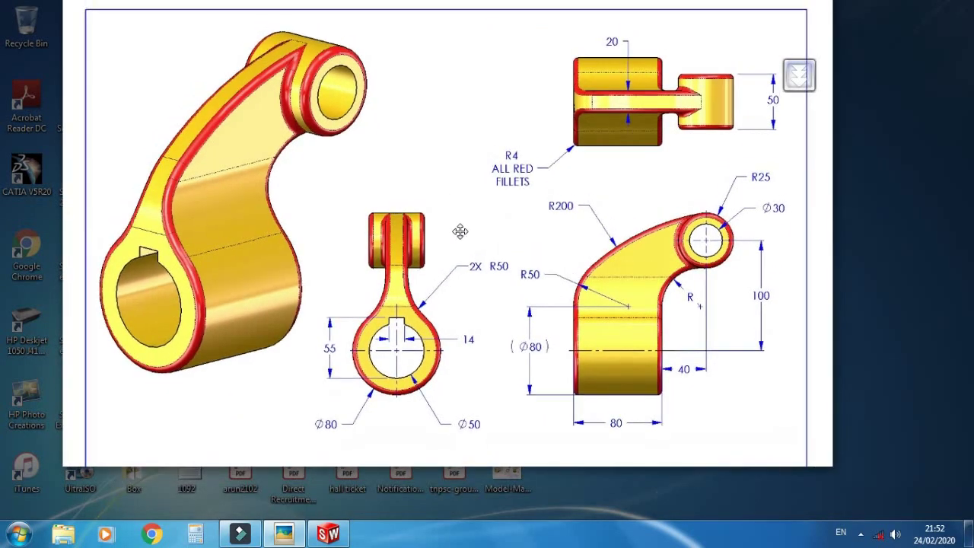
pyautogui.scroll(2, 487, 259)
pyautogui.moveTo(524, 253); pyautogui.dragTo(532, 282)
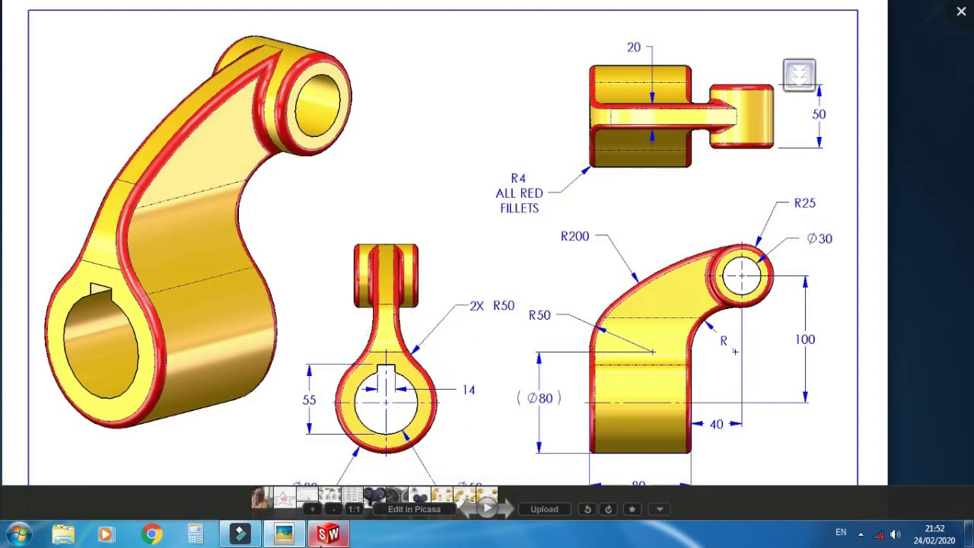
pyautogui.click(289, 534)
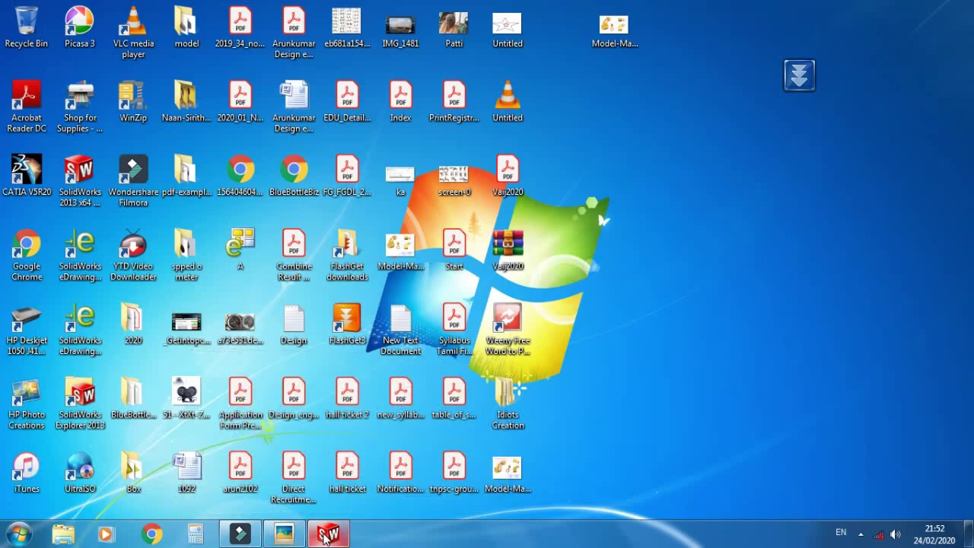
# Create a new Part document in SolidWorks through File > New
pyautogui.click(327, 534)
pyautogui.click(108, 11)
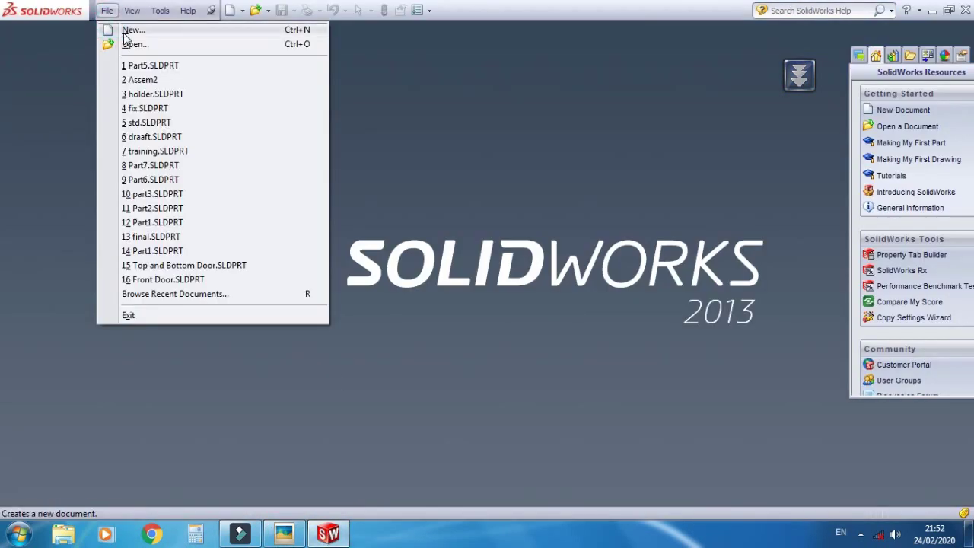
pyautogui.click(125, 28)
pyautogui.doubleClick(294, 262)
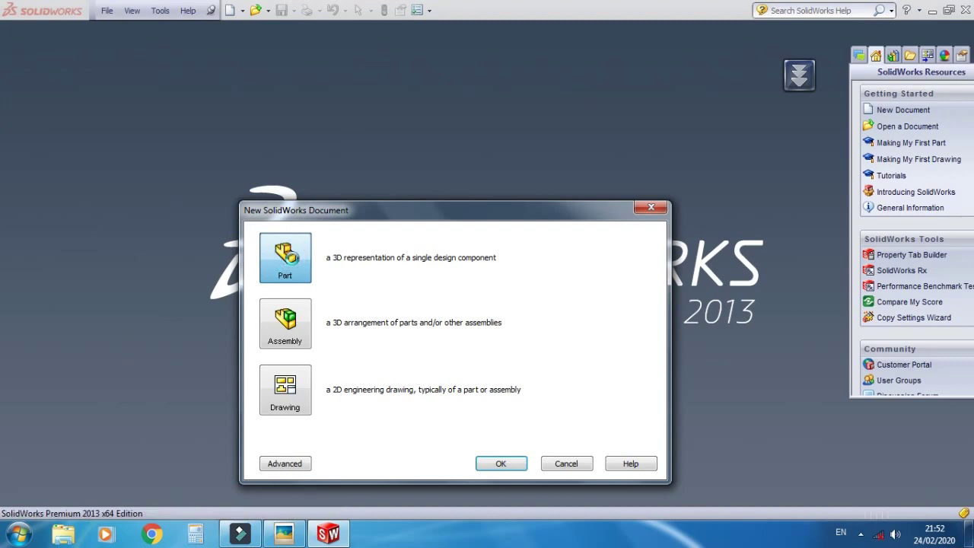
pyautogui.click(283, 534)
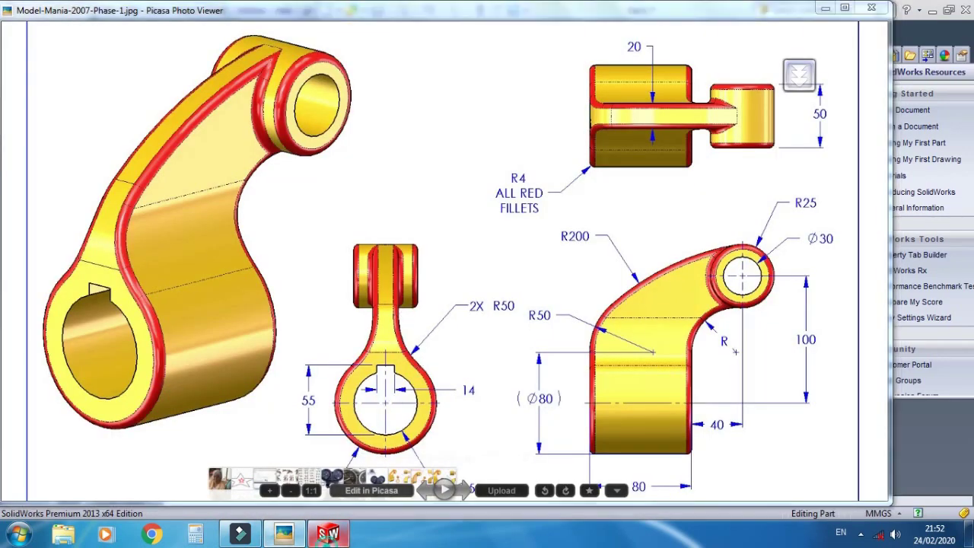
# Check the reference drawing in Picasa, then return to the empty Part1
pyautogui.click(329, 535)
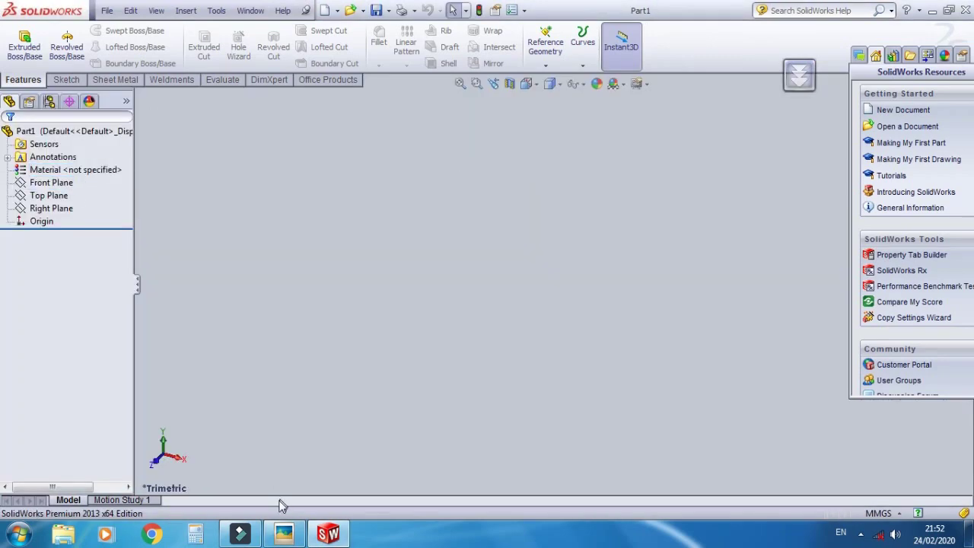
pyautogui.click(283, 534)
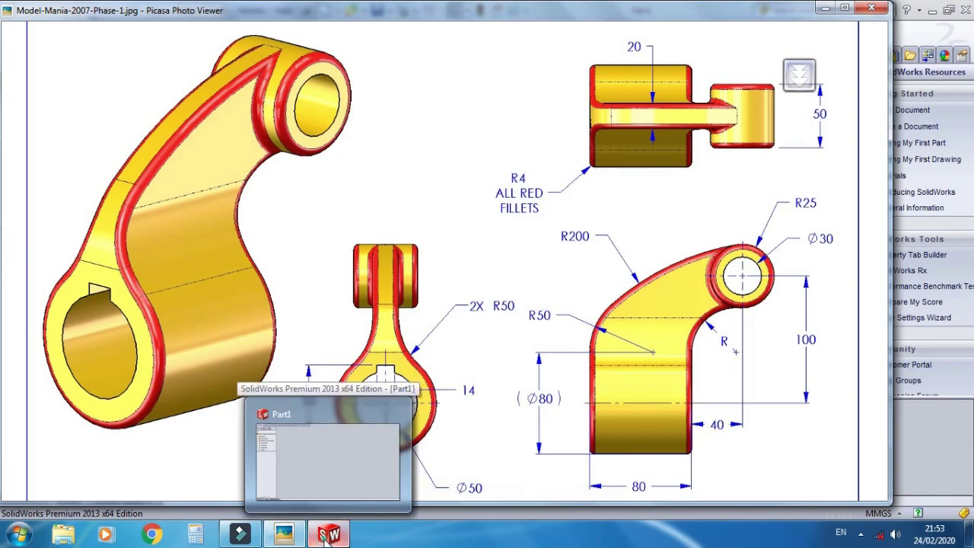
pyautogui.click(327, 535)
pyautogui.click(296, 529)
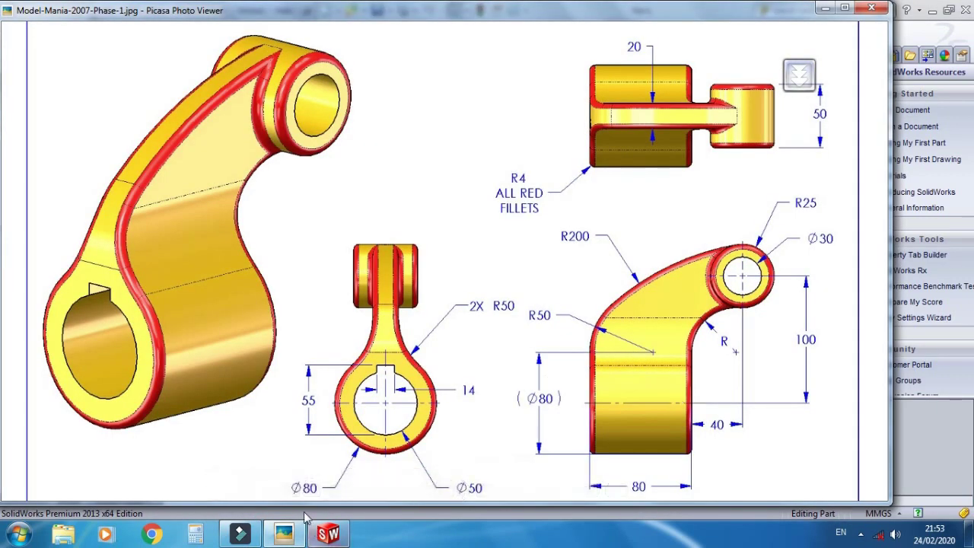
pyautogui.click(327, 535)
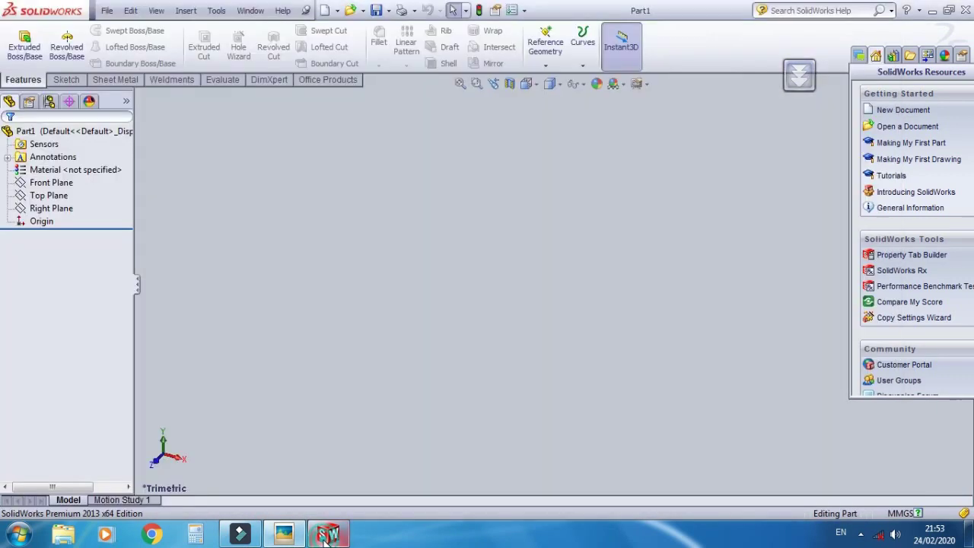
# Start a sketch on the Front Plane with a Ø80 circle centred on the origin
pyautogui.click(55, 183)
pyautogui.click(52, 169)
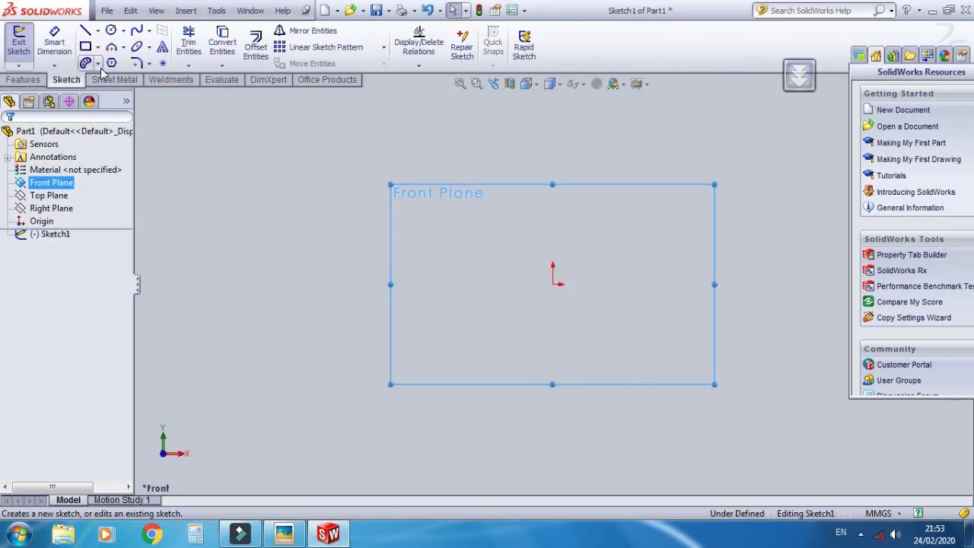
pyautogui.click(110, 29)
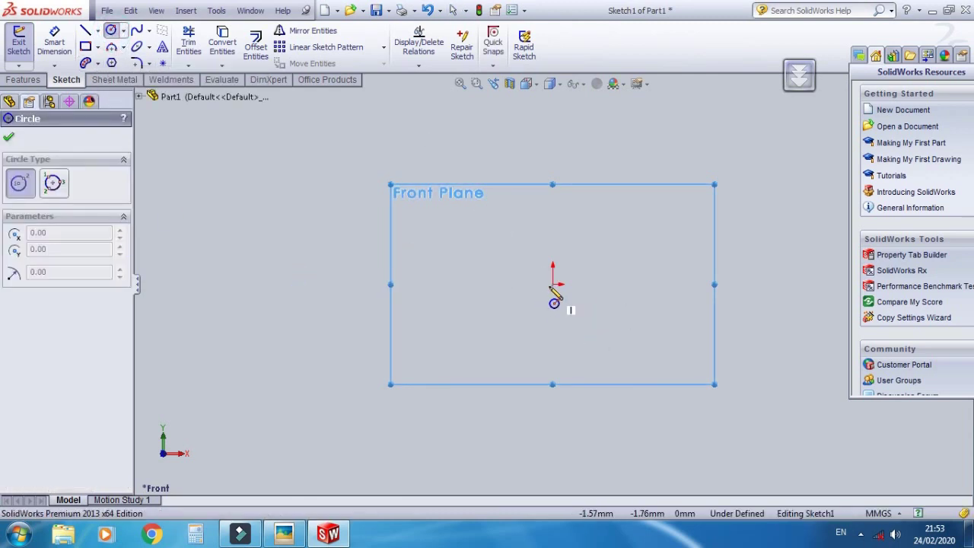
pyautogui.moveTo(554, 285); pyautogui.dragTo(639, 271)
pyautogui.click(61, 44)
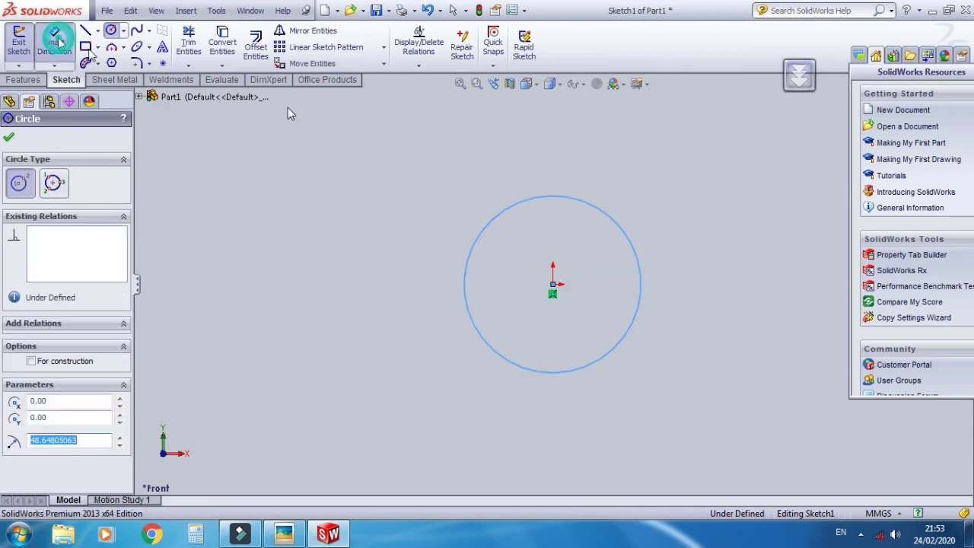
pyautogui.click(576, 197)
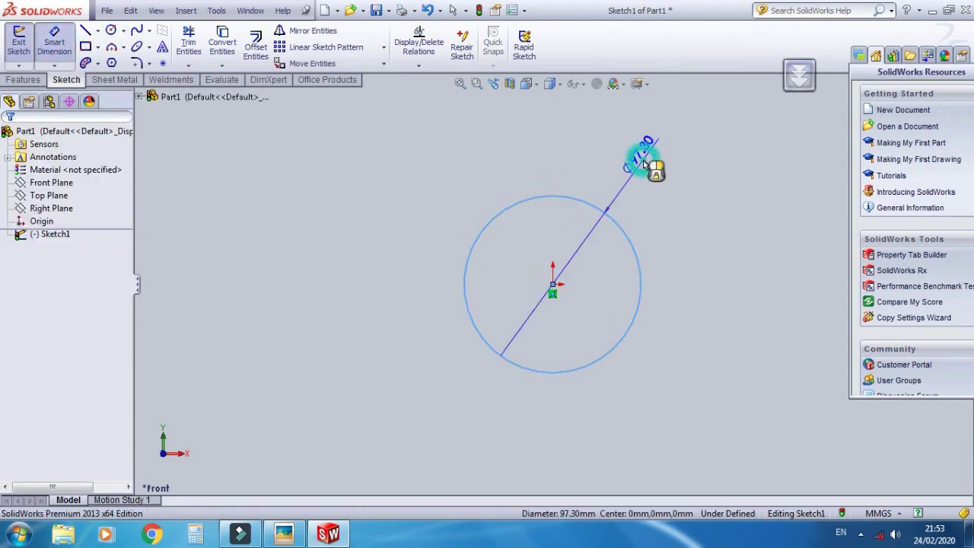
pyautogui.click(645, 168)
pyautogui.write('80')
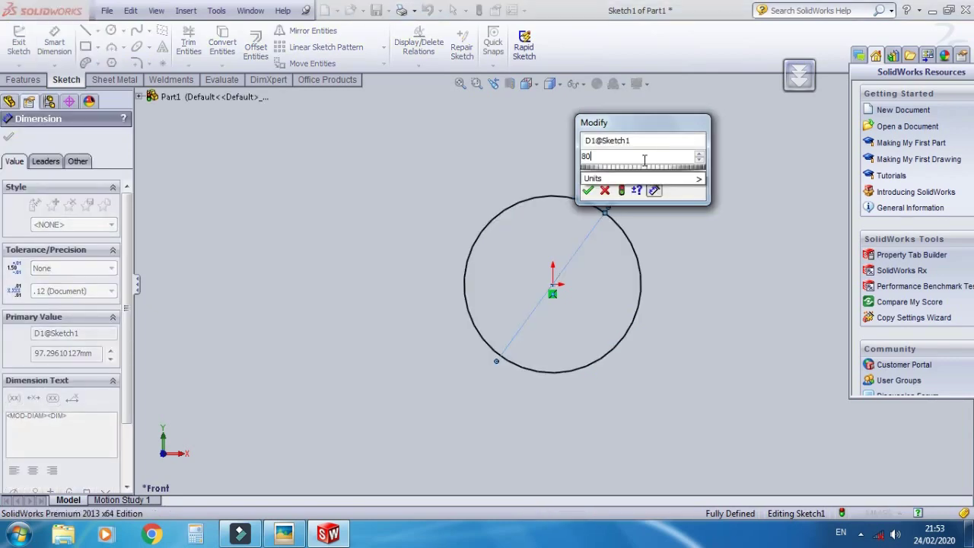
pyautogui.press('Return')
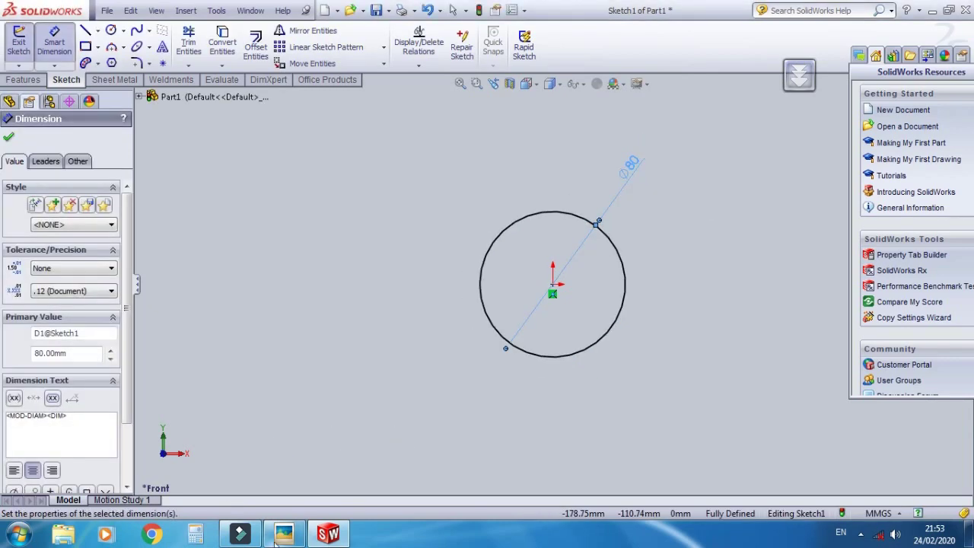
# After checking the drawing, draw a second circle concentric at the origin
pyautogui.click(283, 532)
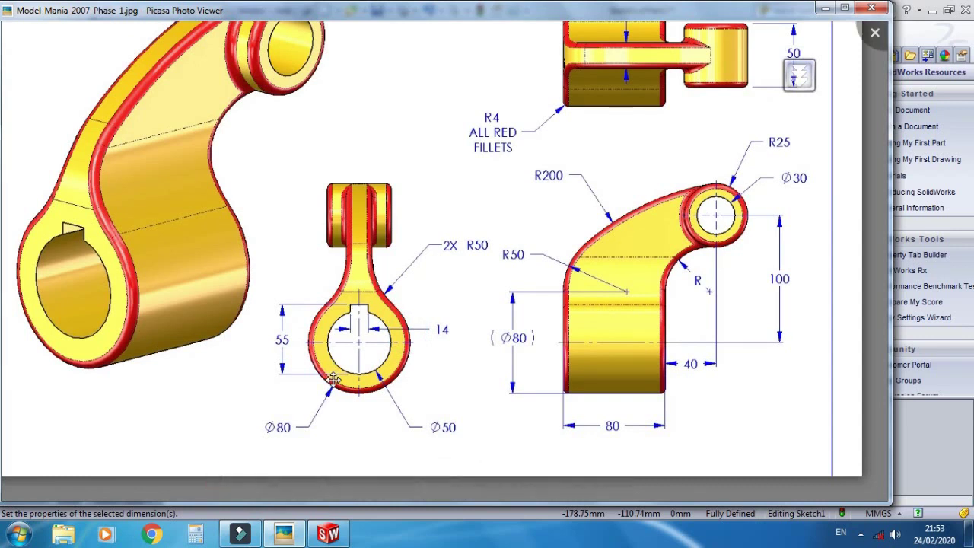
pyautogui.moveTo(358, 487)
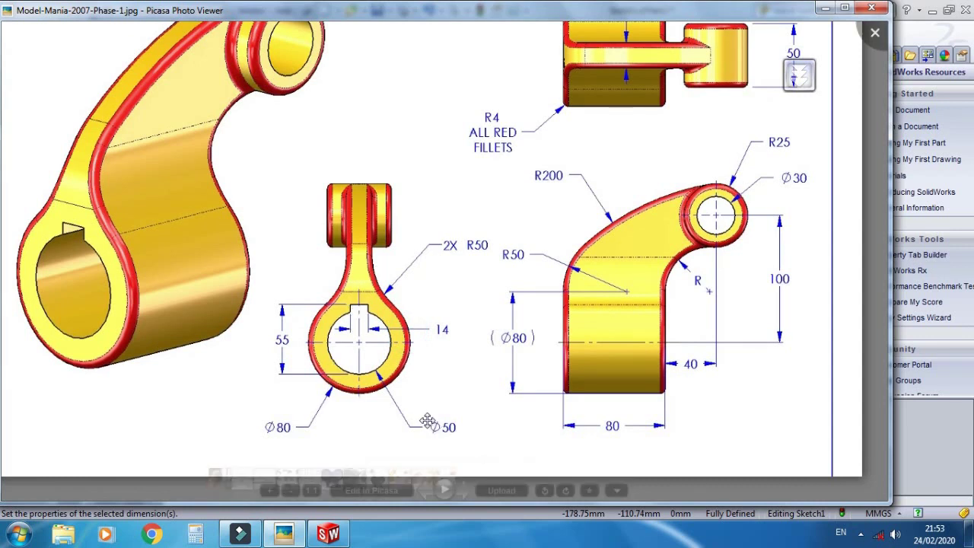
pyautogui.click(302, 536)
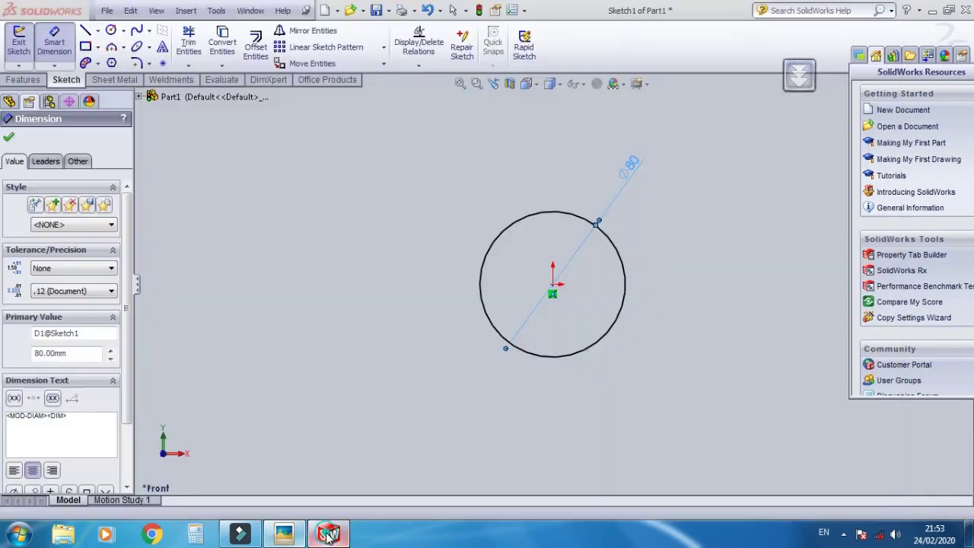
pyautogui.click(111, 30)
pyautogui.scroll(-2, 560, 301)
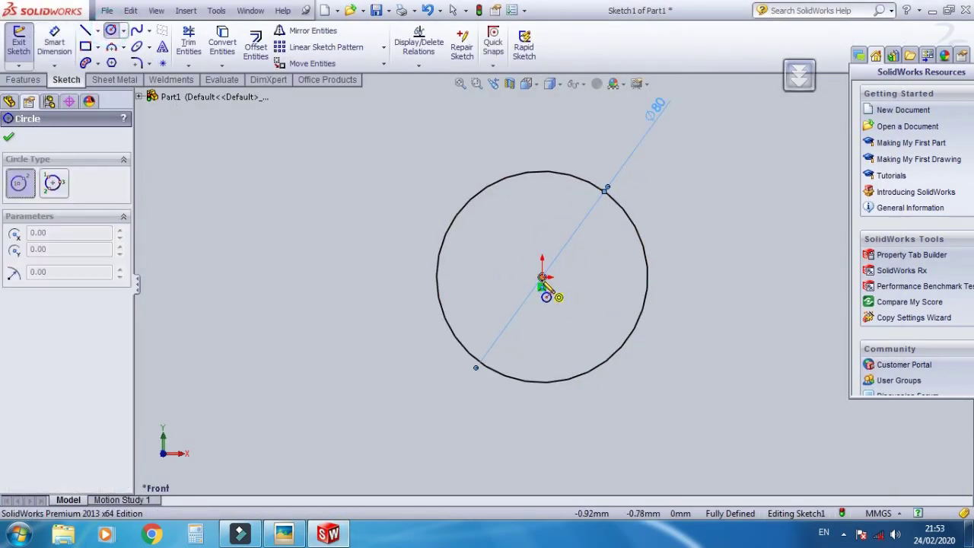
pyautogui.click(542, 277)
pyautogui.click(620, 283)
pyautogui.press('Escape')
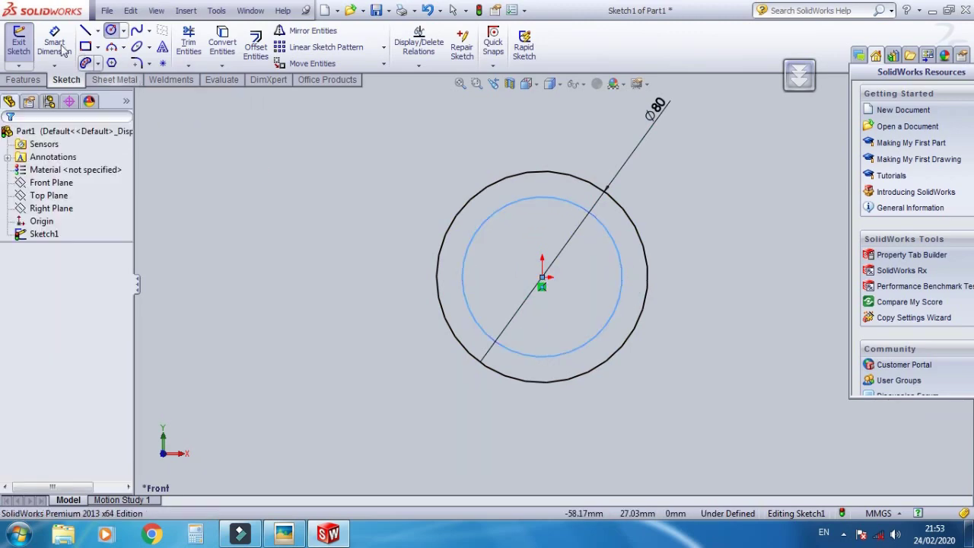
# Dimension the inner circle to Ø50
pyautogui.click(63, 49)
pyautogui.click(611, 237)
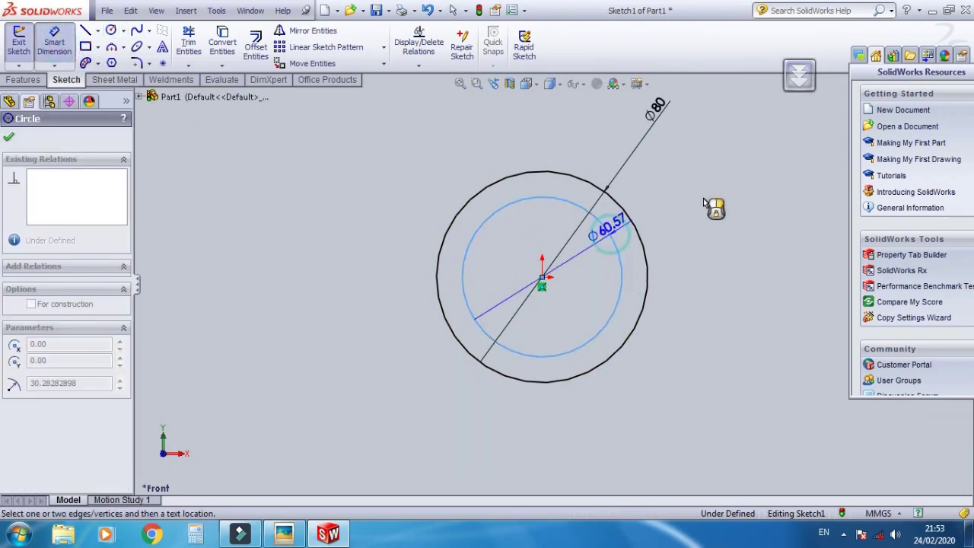
pyautogui.click(704, 203)
pyautogui.write('50')
pyautogui.press('Return')
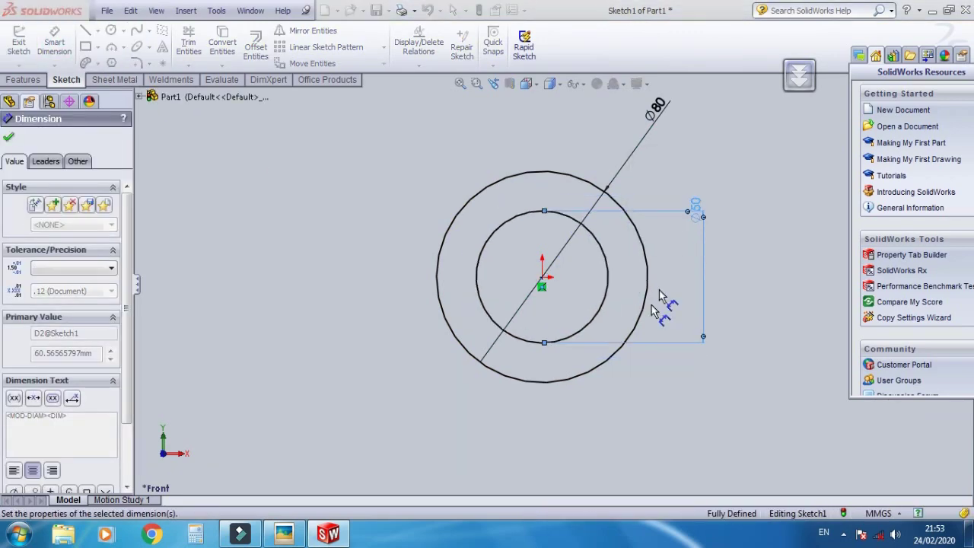
pyautogui.press('Escape')
# Draw a vertical centerline upward from the origin
pyautogui.click(98, 31)
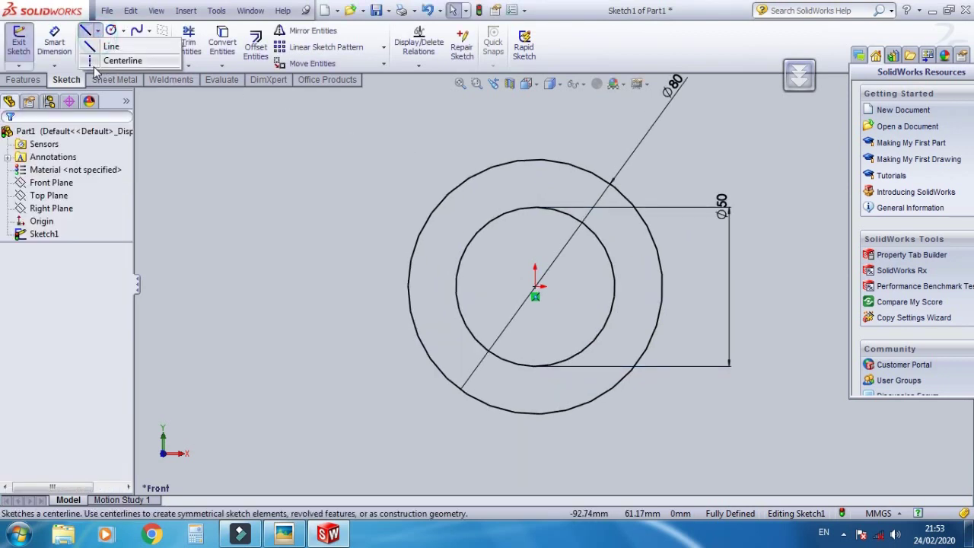
pyautogui.click(106, 43)
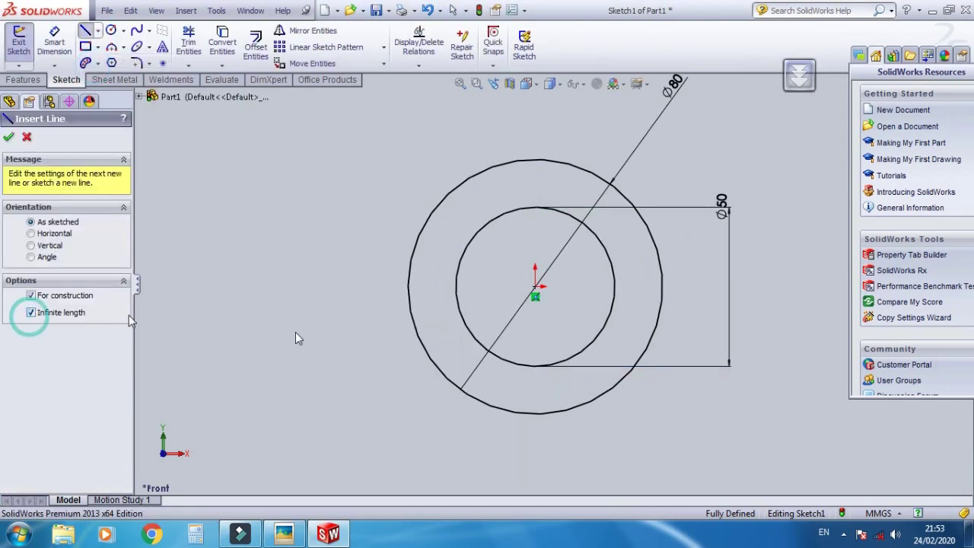
pyautogui.click(534, 288)
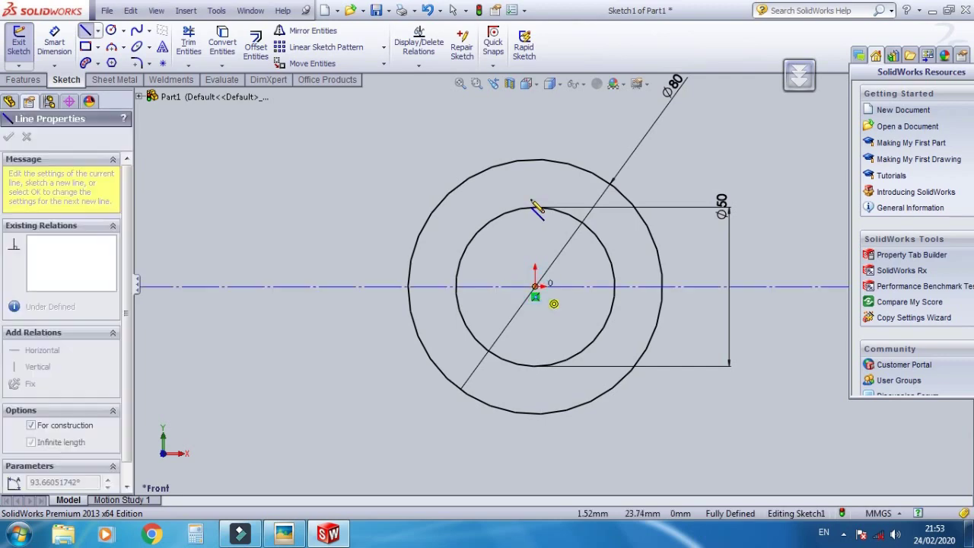
pyautogui.click(536, 182)
pyautogui.press('Escape')
pyautogui.scroll(-2, 551, 197)
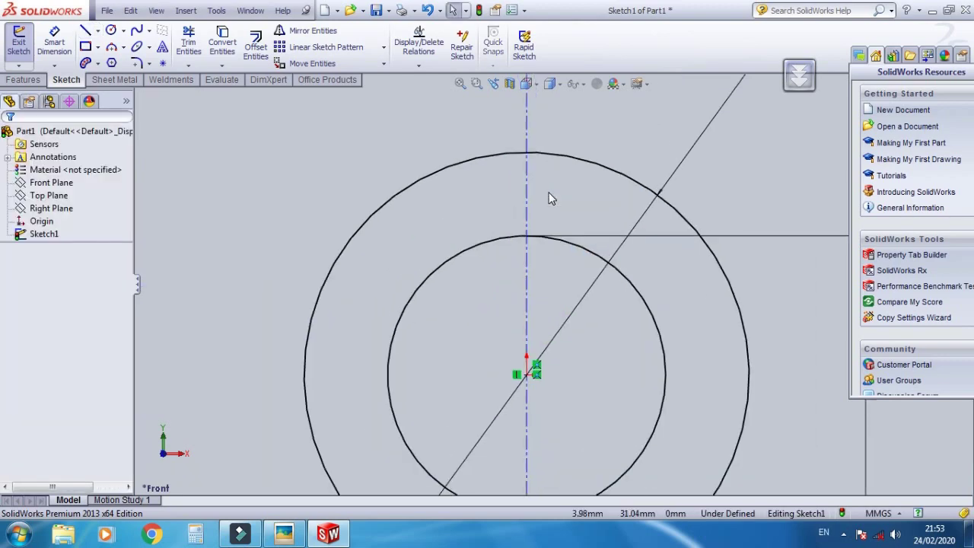
pyautogui.click(523, 206)
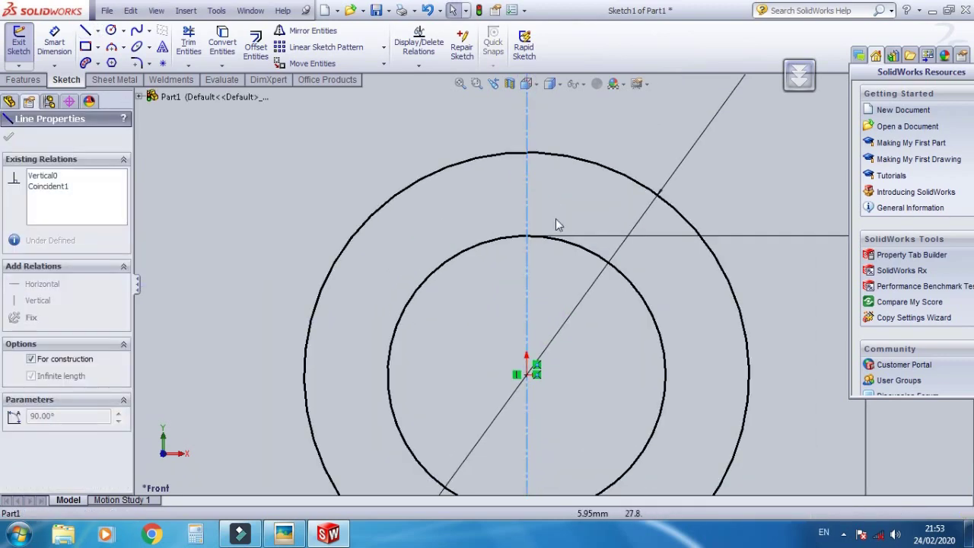
pyautogui.press('Escape')
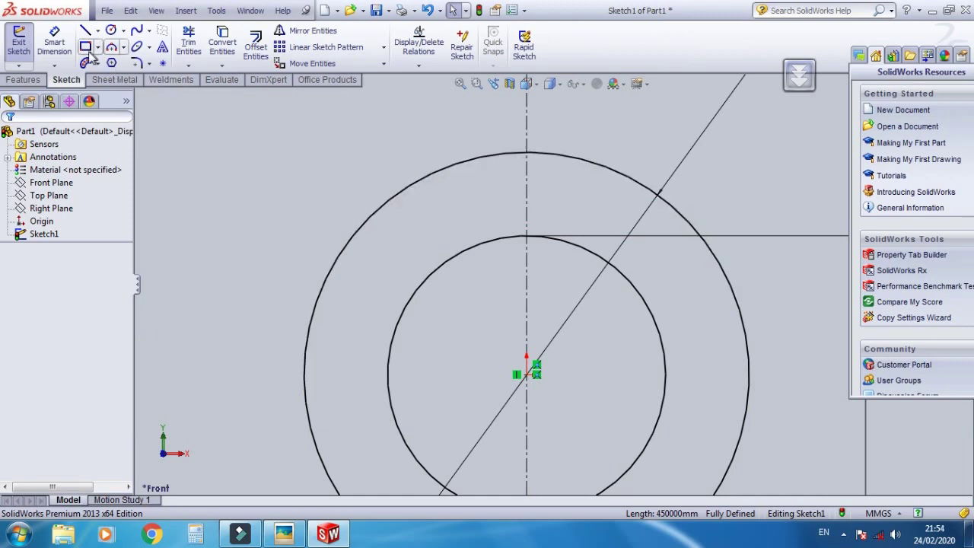
# Draw a keyway rectangle atop the bore and trim it and the inner arc into a notch
pyautogui.click(491, 211)
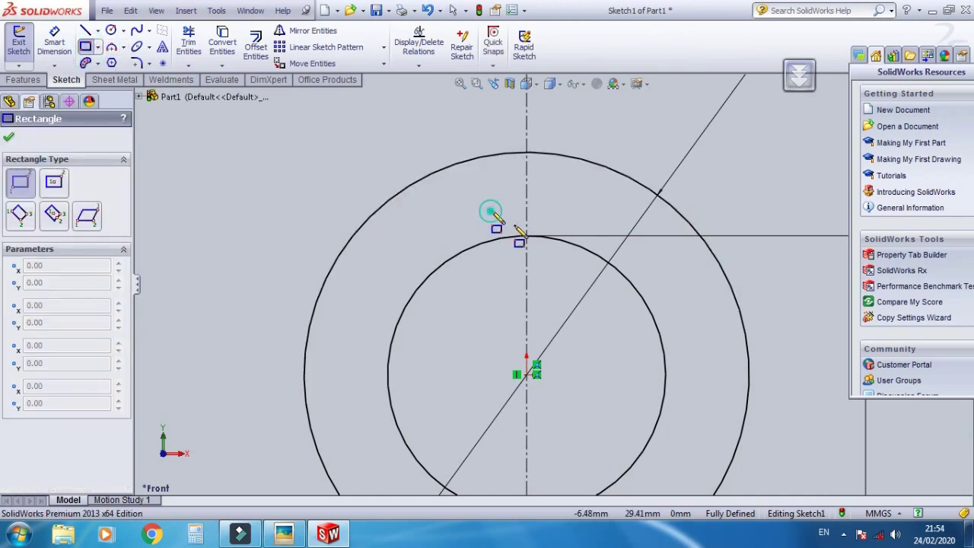
pyautogui.click(573, 283)
pyautogui.press('Escape')
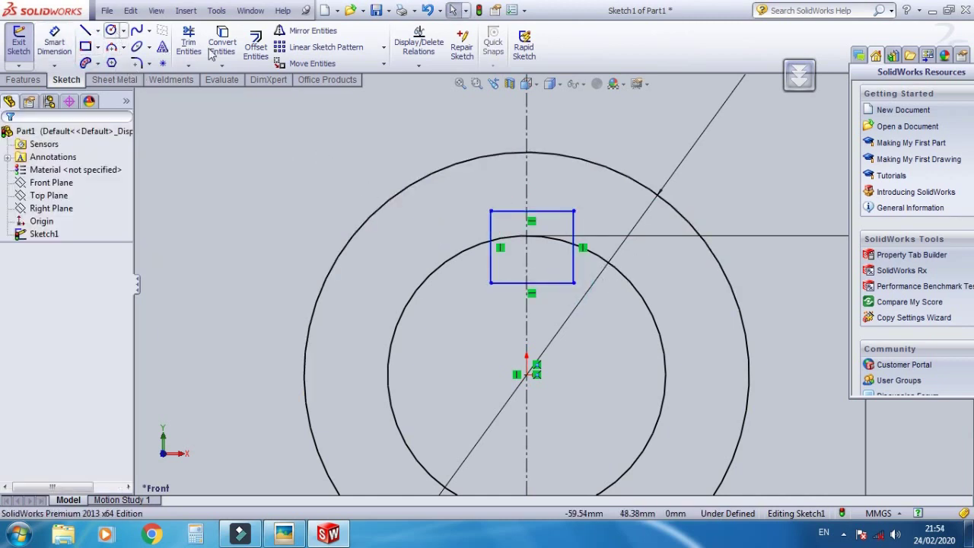
pyautogui.click(189, 42)
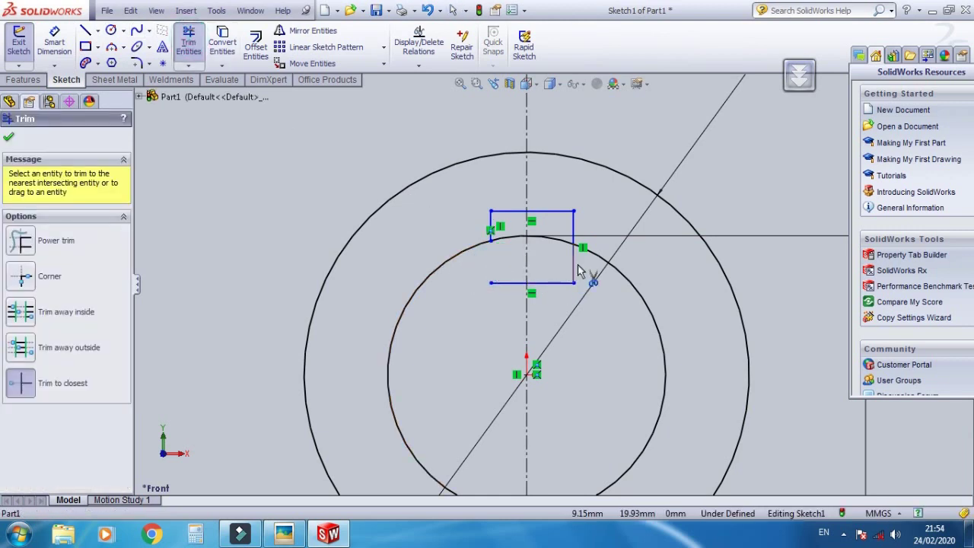
pyautogui.moveTo(566, 282); pyautogui.dragTo(508, 245)
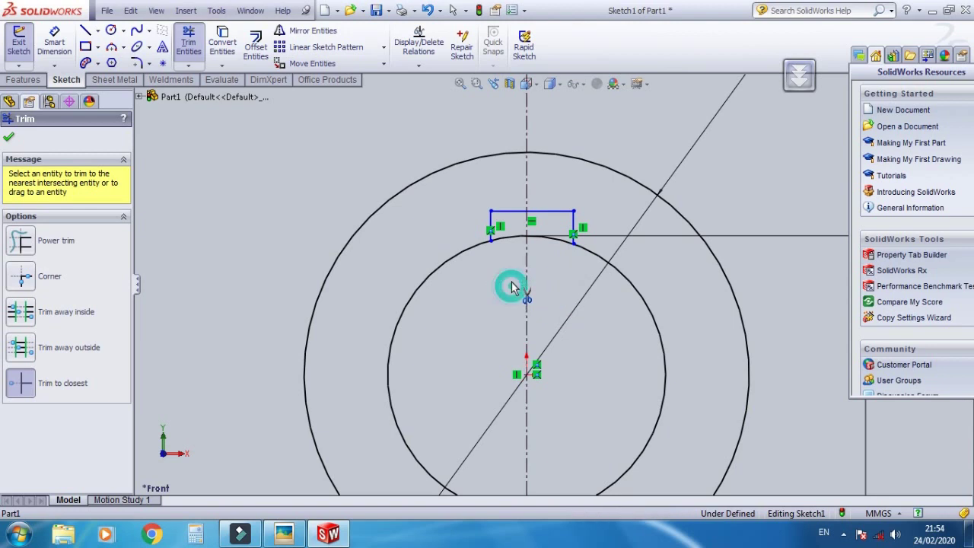
pyautogui.click(508, 241)
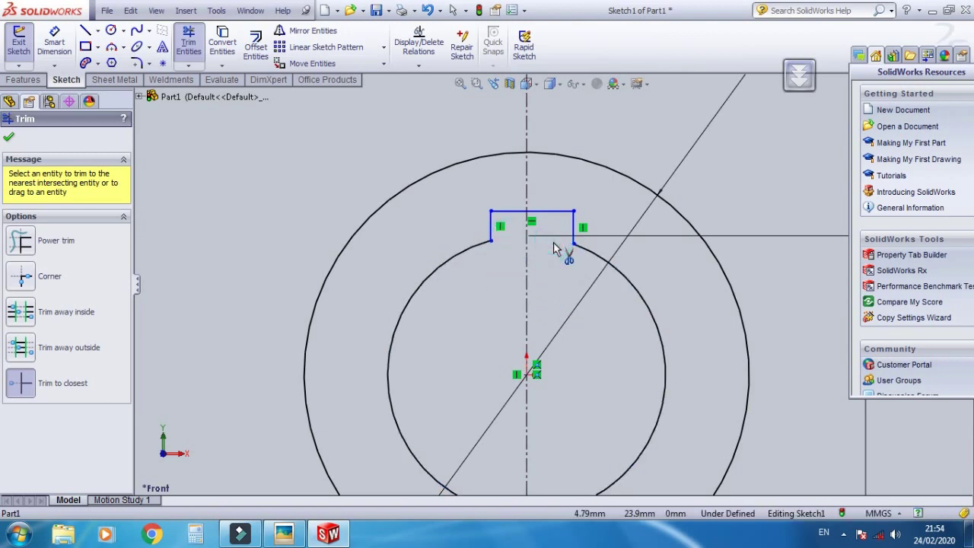
pyautogui.scroll(-2, 552, 247)
pyautogui.press('Escape')
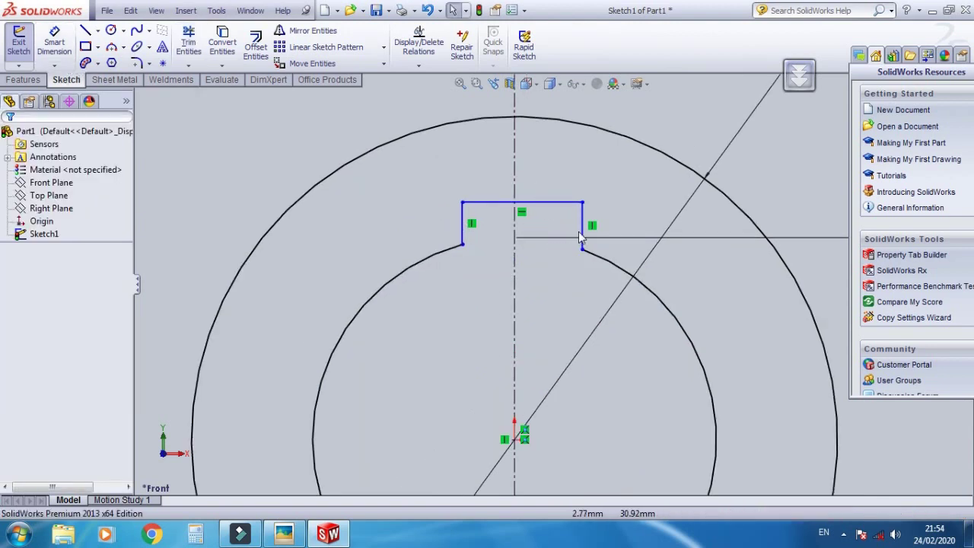
# Make the two keyway sides symmetric about the centreline
pyautogui.click(588, 228)
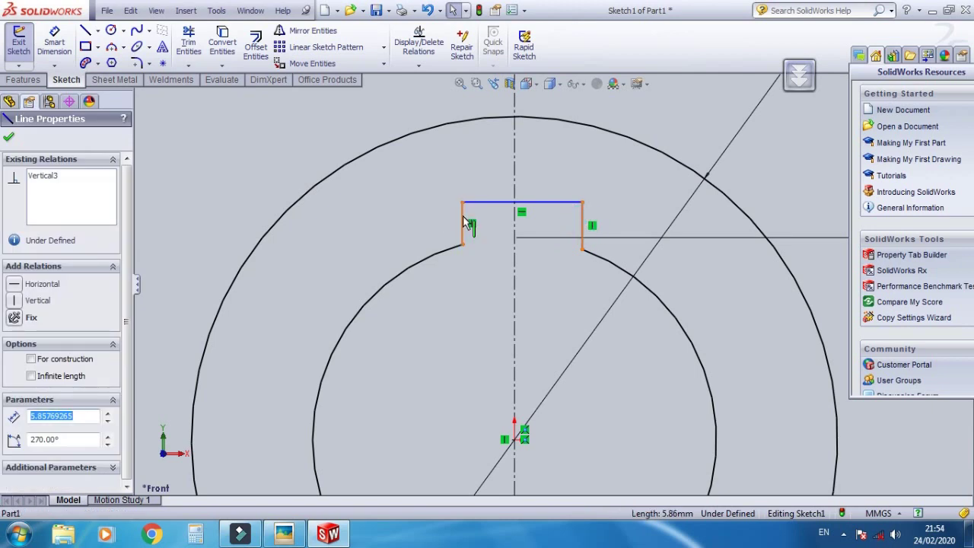
pyautogui.keyDown('ctrl'); pyautogui.click(466, 222); pyautogui.keyUp('ctrl')
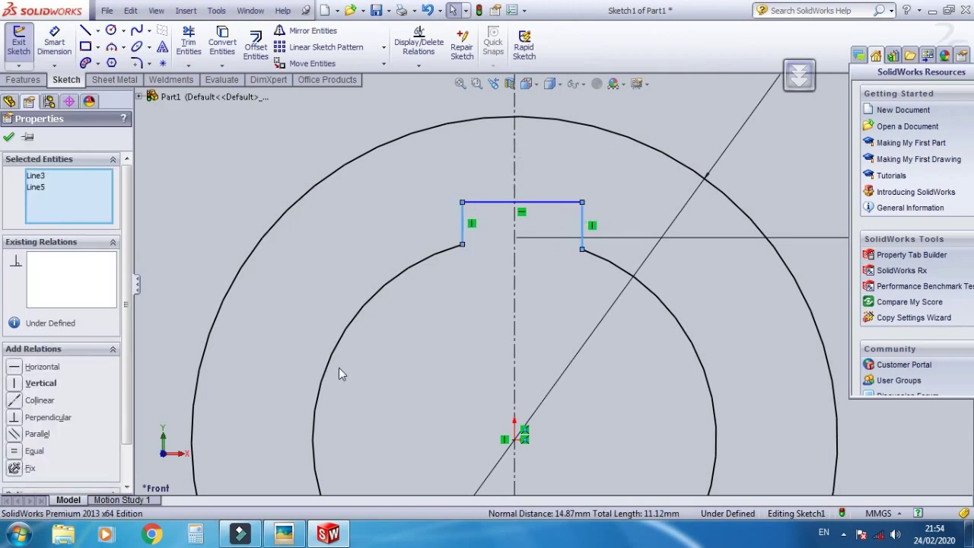
pyautogui.keyDown('ctrl'); pyautogui.click(515, 280); pyautogui.keyUp('ctrl')
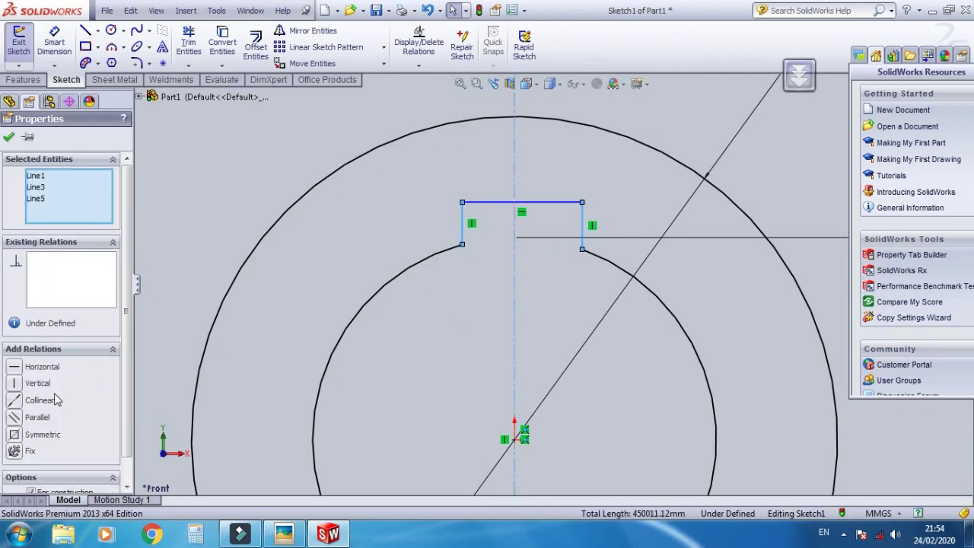
pyautogui.click(16, 434)
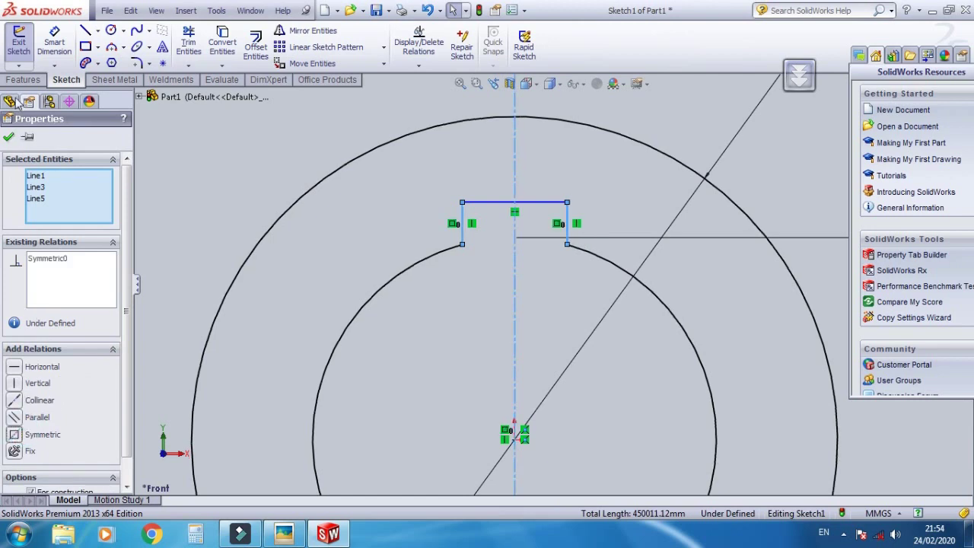
pyautogui.click(9, 140)
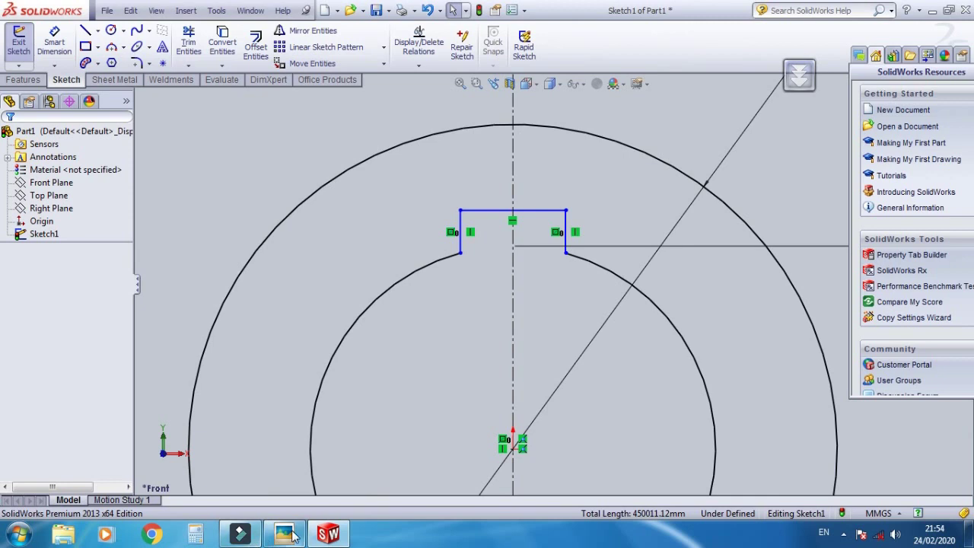
pyautogui.scroll(1, 524, 273)
# Dimension the keyway top 55/2 (27.50) above the bore centre
pyautogui.scroll(1, 524, 273)
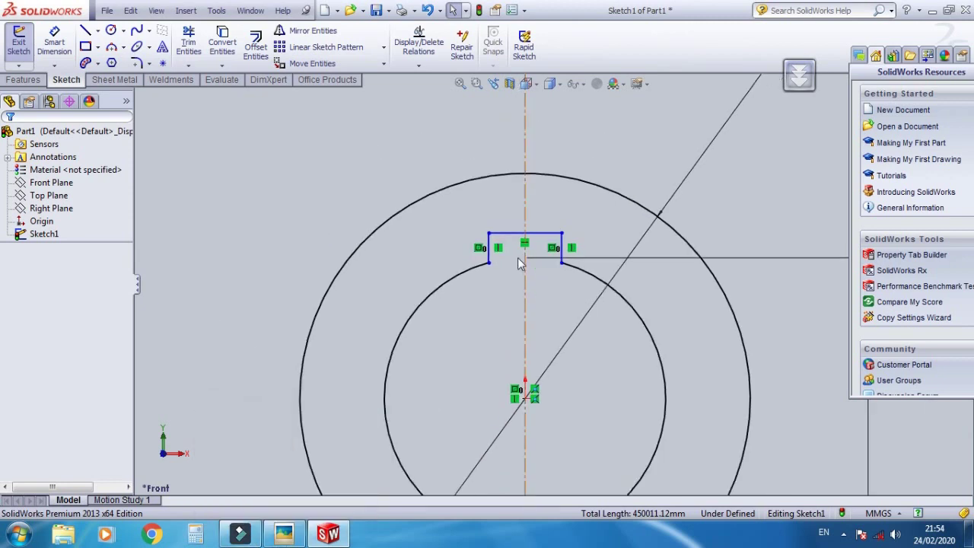
pyautogui.click(524, 46)
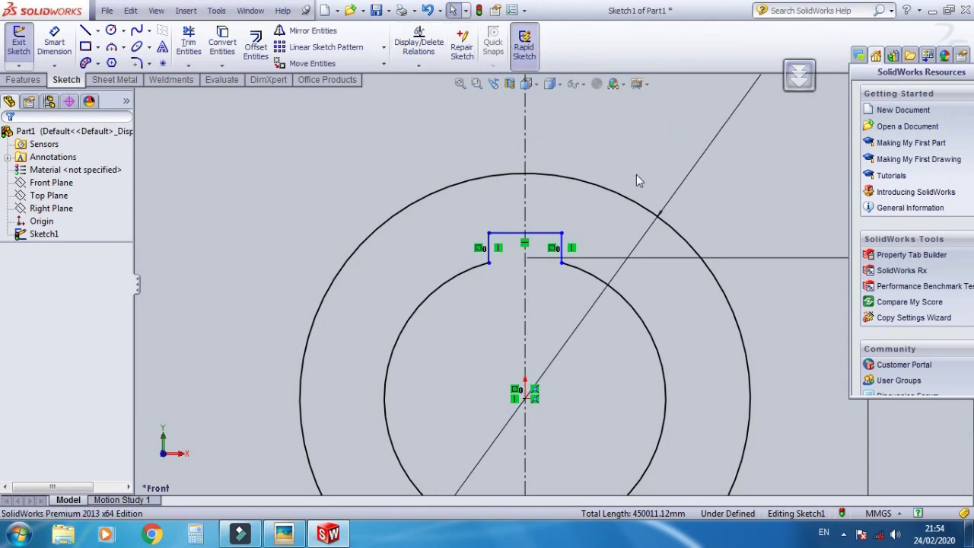
pyautogui.scroll(2, 636, 180)
pyautogui.scroll(-1, 596, 311)
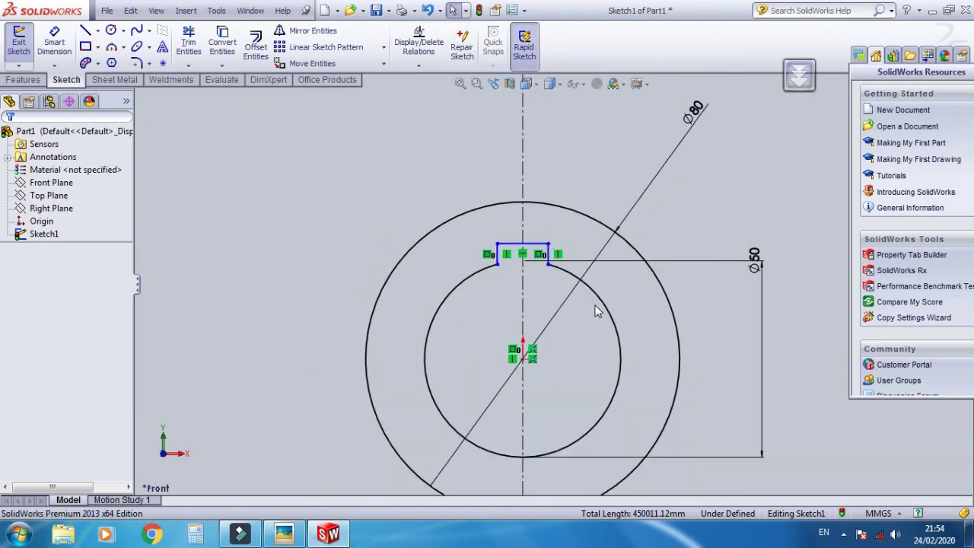
pyautogui.click(55, 42)
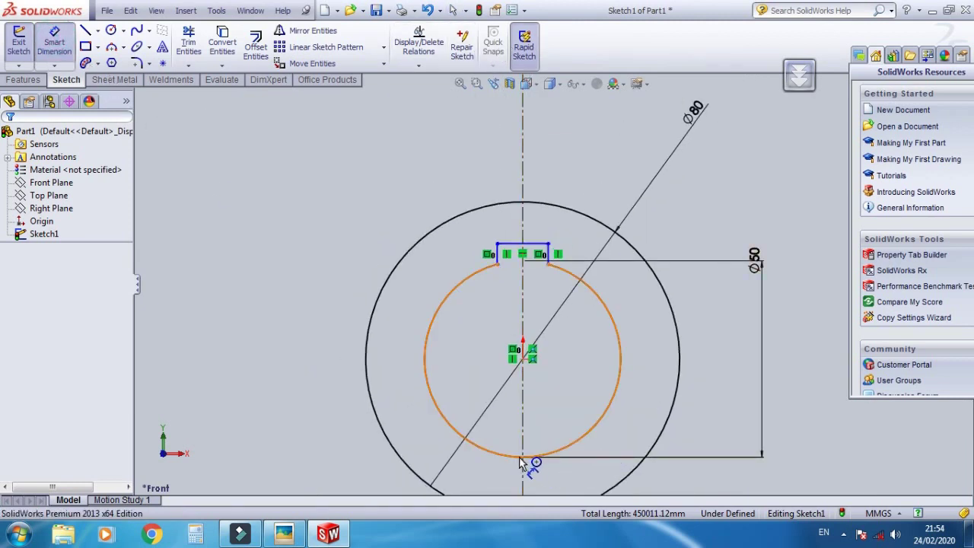
pyautogui.click(524, 460)
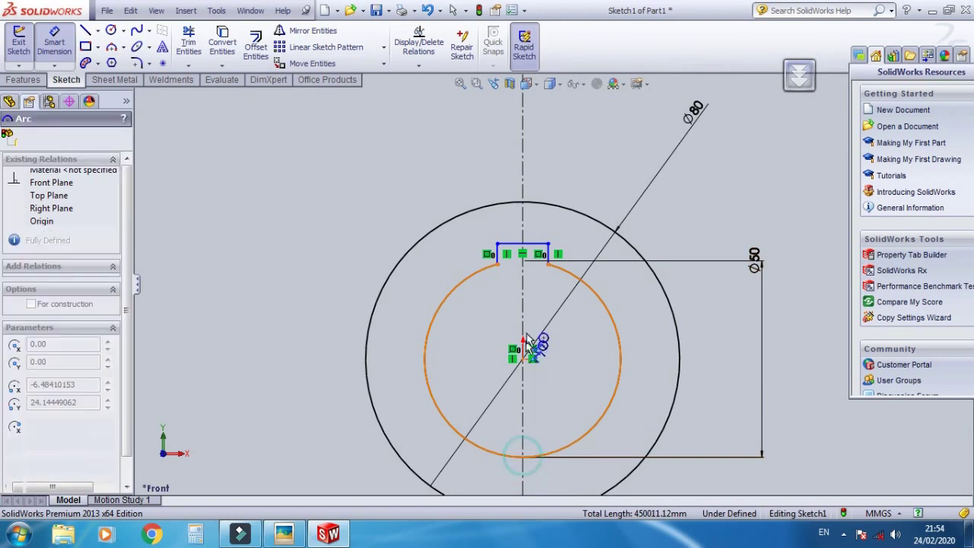
pyautogui.click(529, 243)
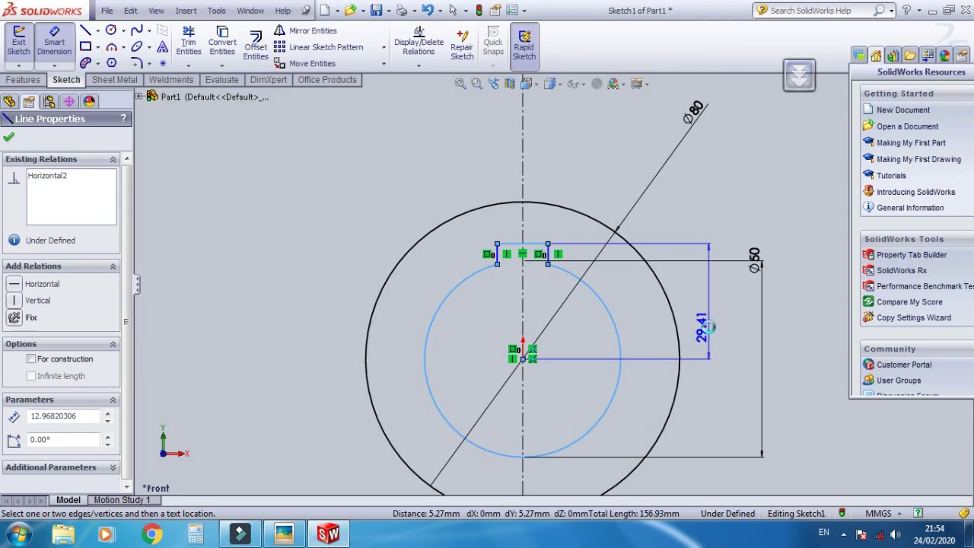
pyautogui.click(708, 326)
pyautogui.write('55')
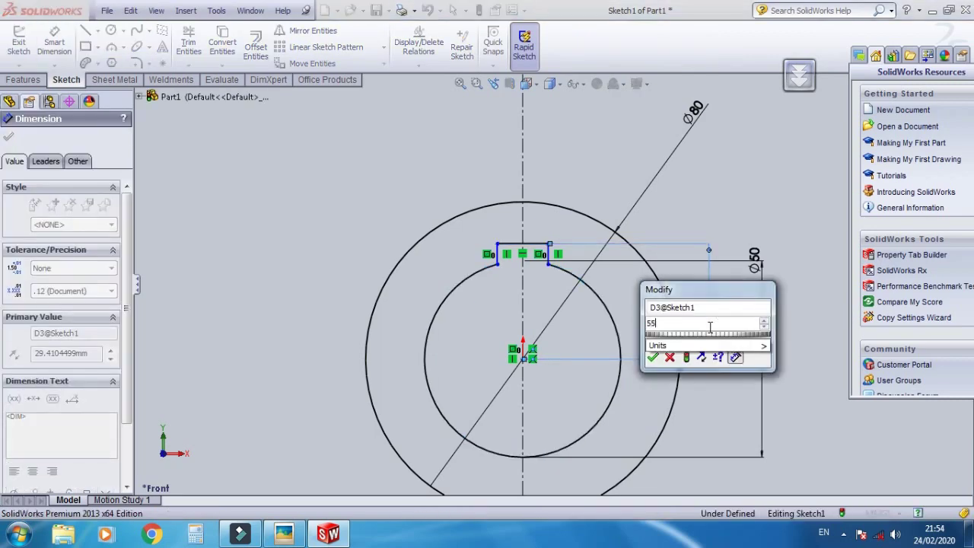
pyautogui.write('/')
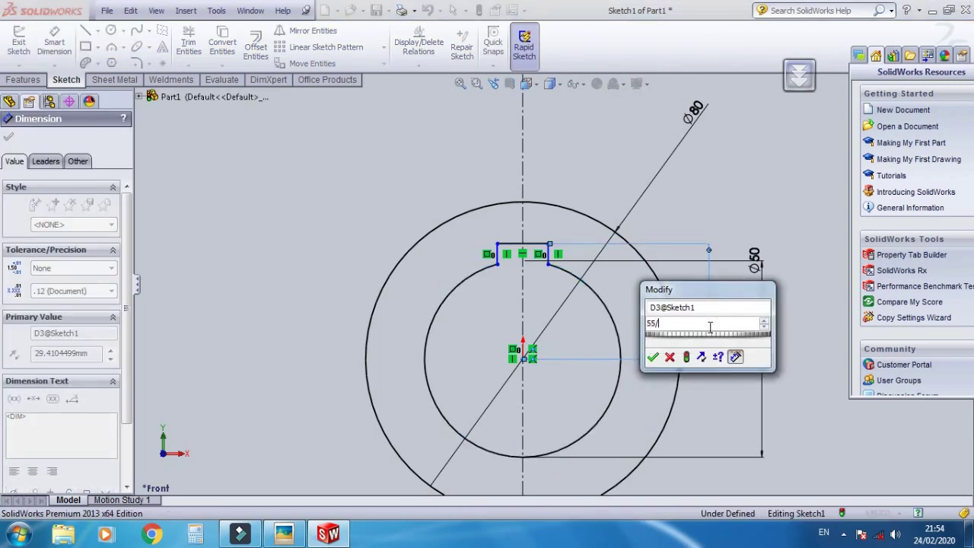
pyautogui.write('2')
pyautogui.press('Return')
pyautogui.scroll(-3, 630, 305)
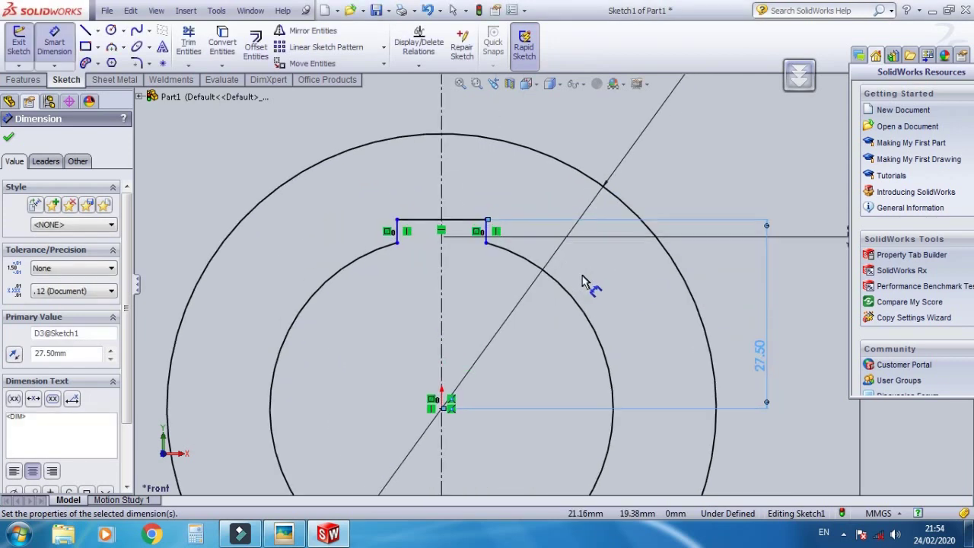
pyautogui.press('Escape')
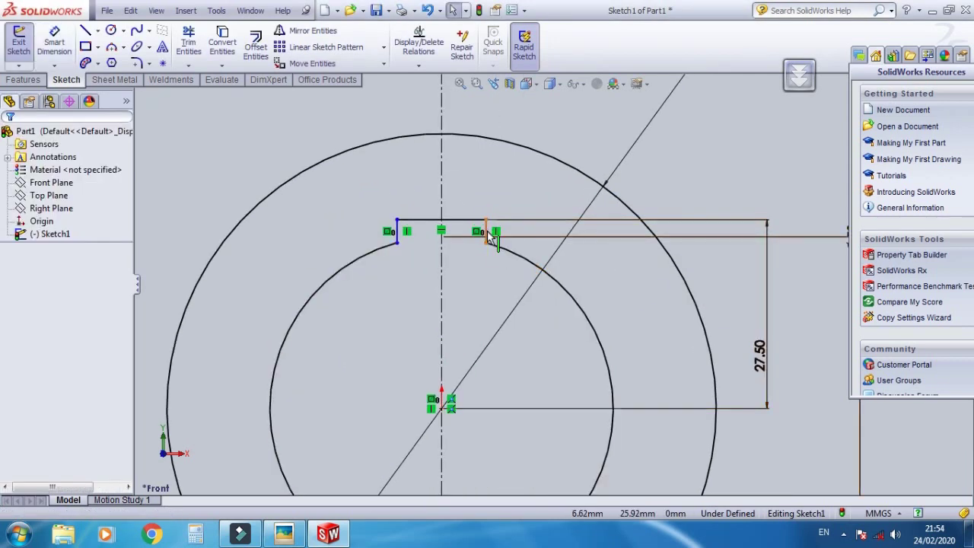
# Review the keyway sides and centreline selection, then bring up the reference drawing
pyautogui.click(487, 232)
pyautogui.keyDown('ctrl'); pyautogui.click(397, 232); pyautogui.keyUp('ctrl')
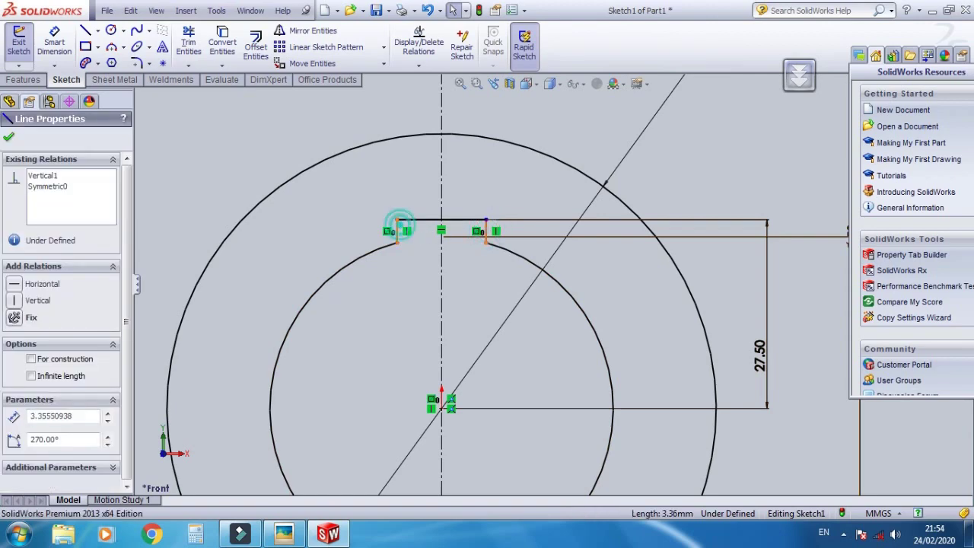
pyautogui.keyDown('ctrl'); pyautogui.click(442, 202); pyautogui.keyUp('ctrl')
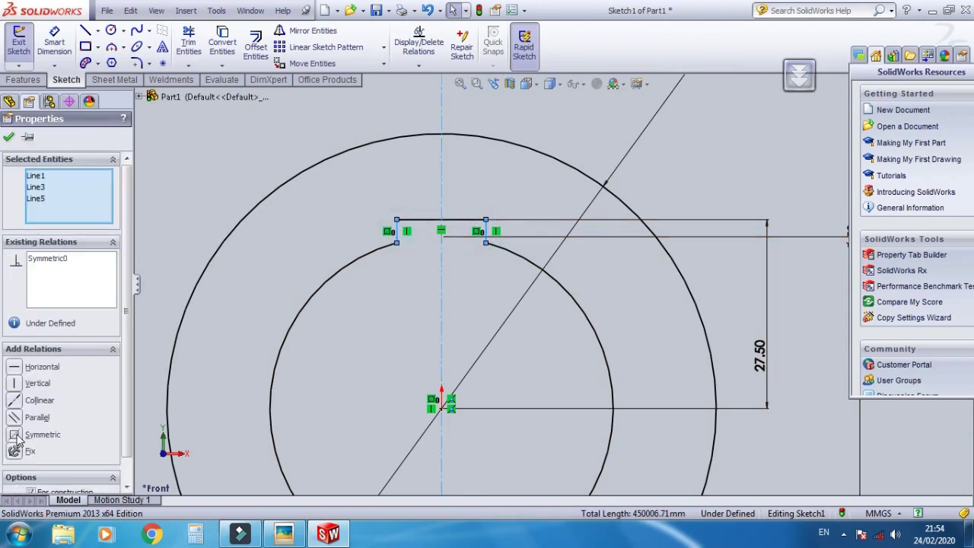
pyautogui.click(15, 435)
pyautogui.scroll(2, 624, 189)
pyautogui.press('Escape')
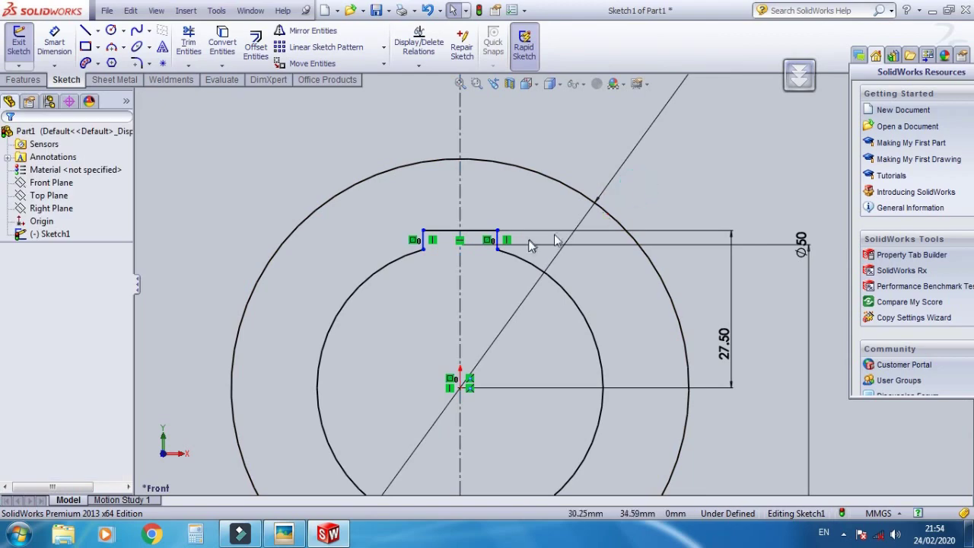
pyautogui.scroll(-2, 507, 242)
pyautogui.click(289, 532)
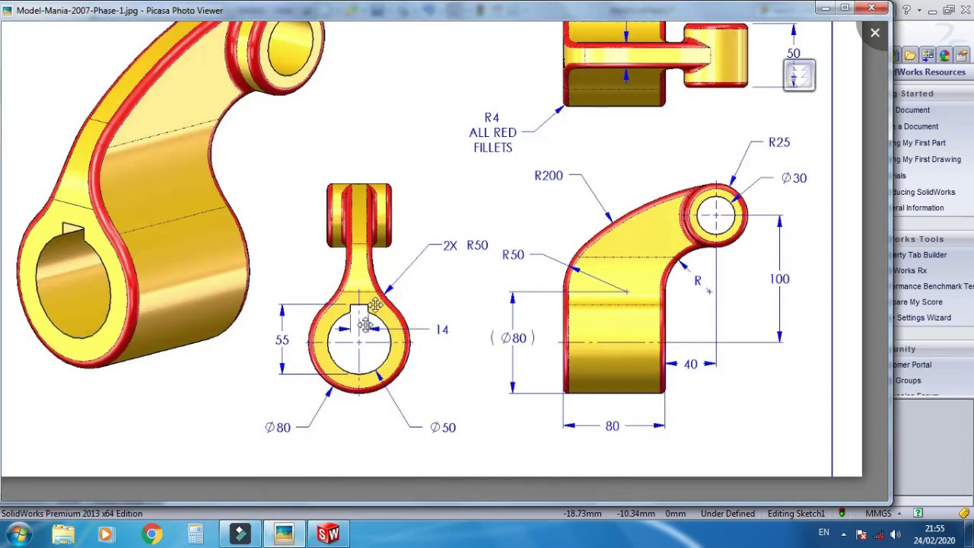
# Dimension the keyway top line 14 wide, fit the view, and compare with the drawing
pyautogui.scroll(1, 373, 344)
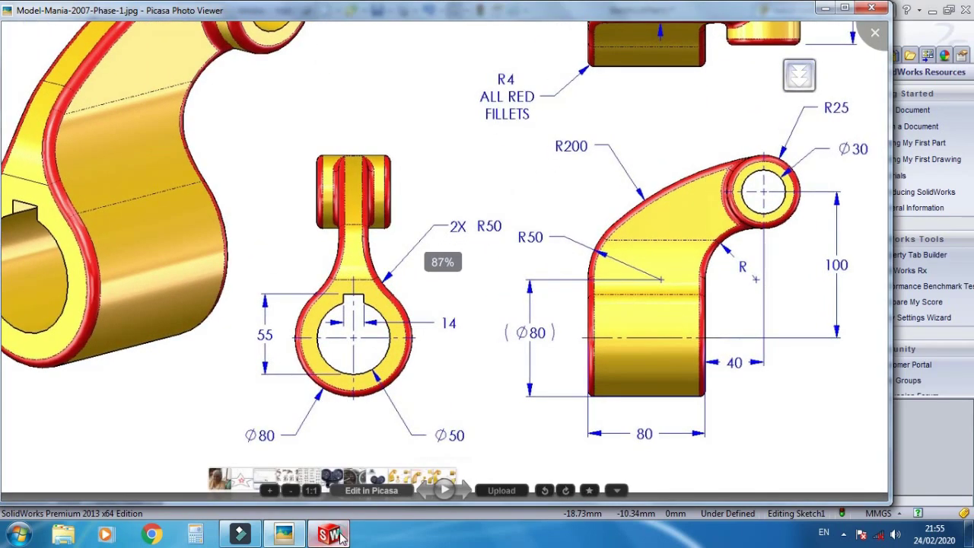
pyautogui.click(327, 532)
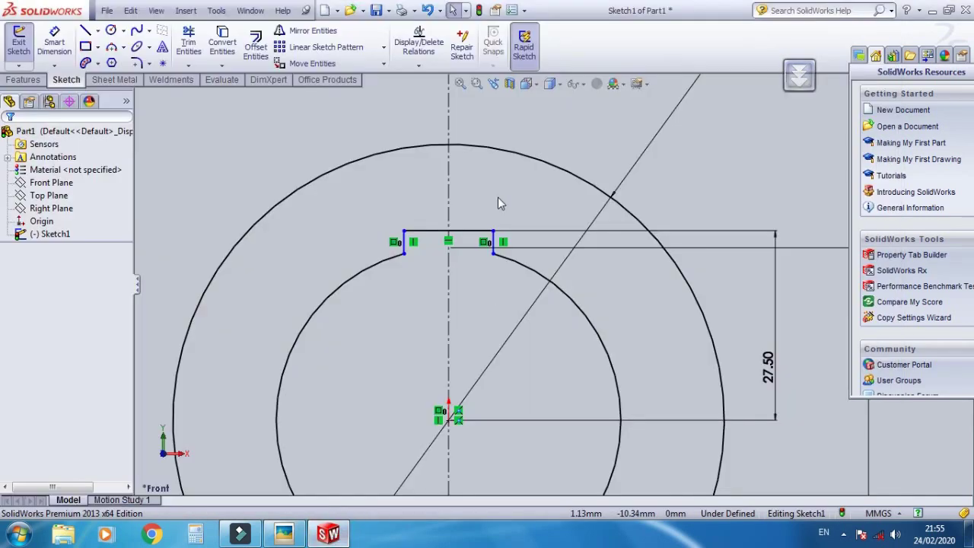
pyautogui.click(55, 44)
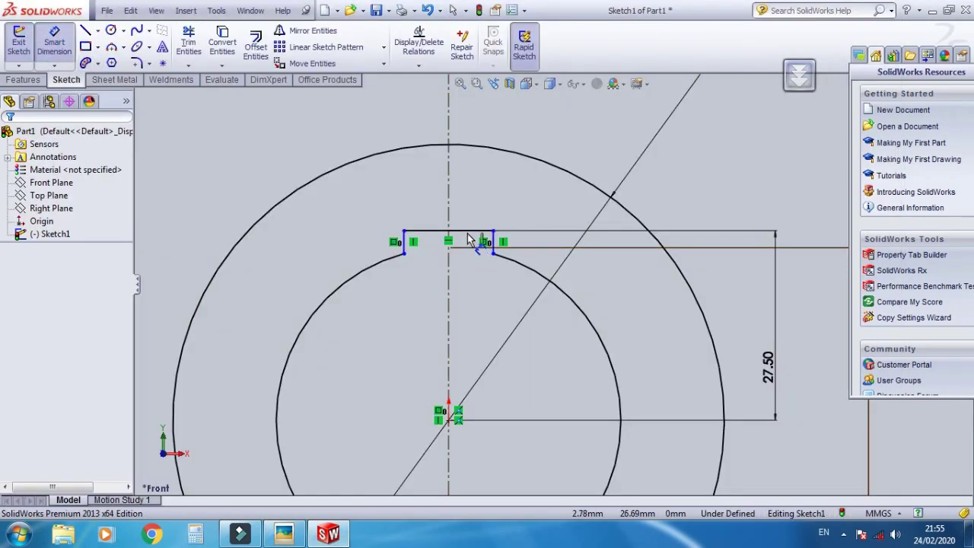
pyautogui.click(469, 223)
pyautogui.click(471, 196)
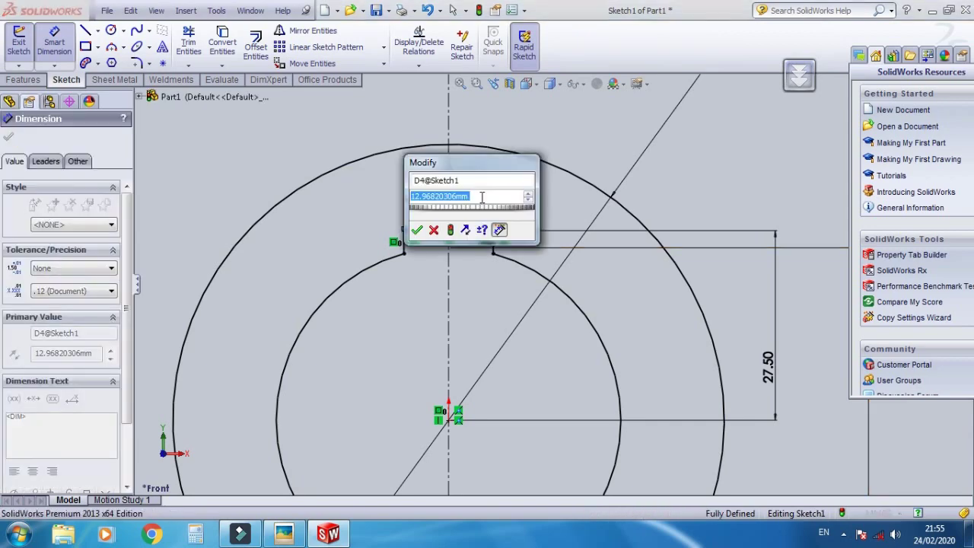
pyautogui.write('14')
pyautogui.press('Return')
pyautogui.press('Escape')
pyautogui.press('f')
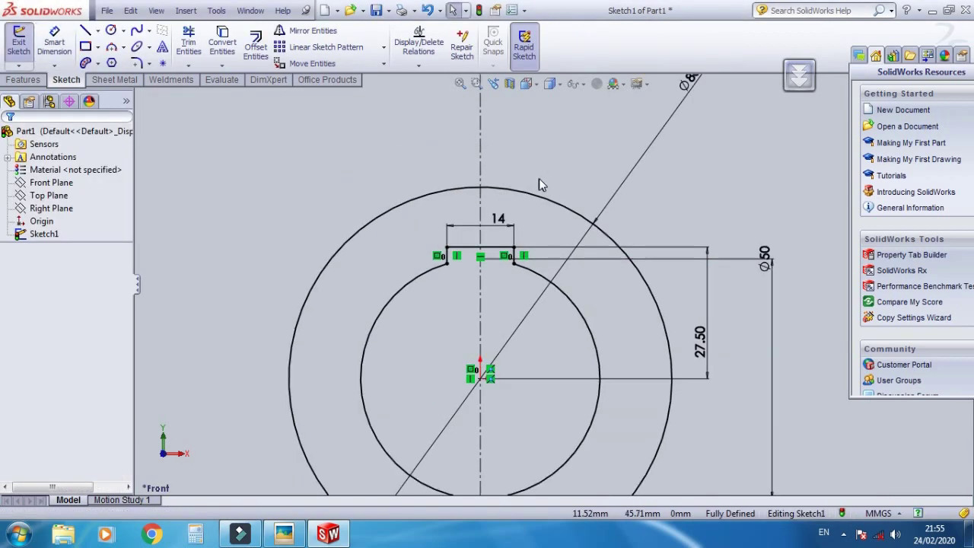
pyautogui.hotkey('alt', 'Tab')
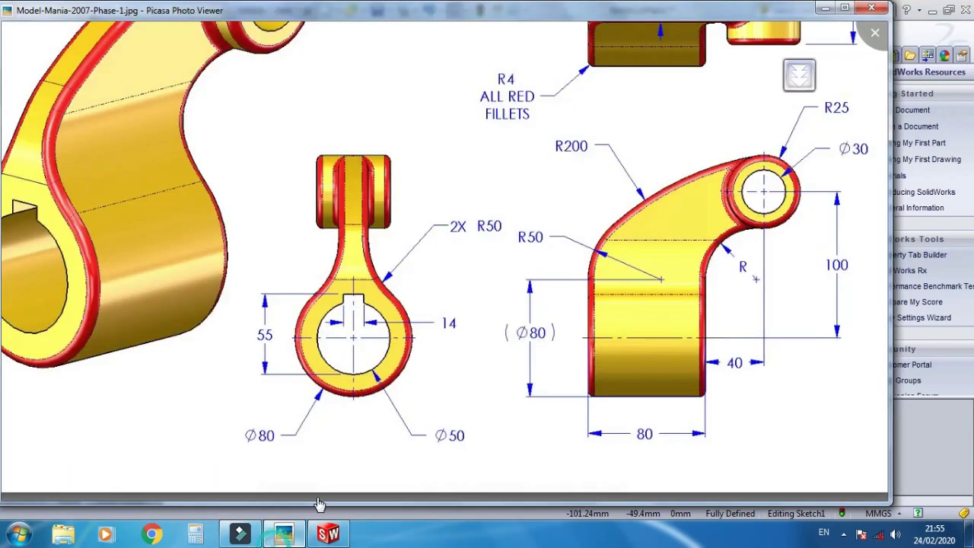
pyautogui.click(346, 535)
# Boss-extrude the sketch 80 mm with Mid Plane end condition, then view it from the right
pyautogui.click(21, 81)
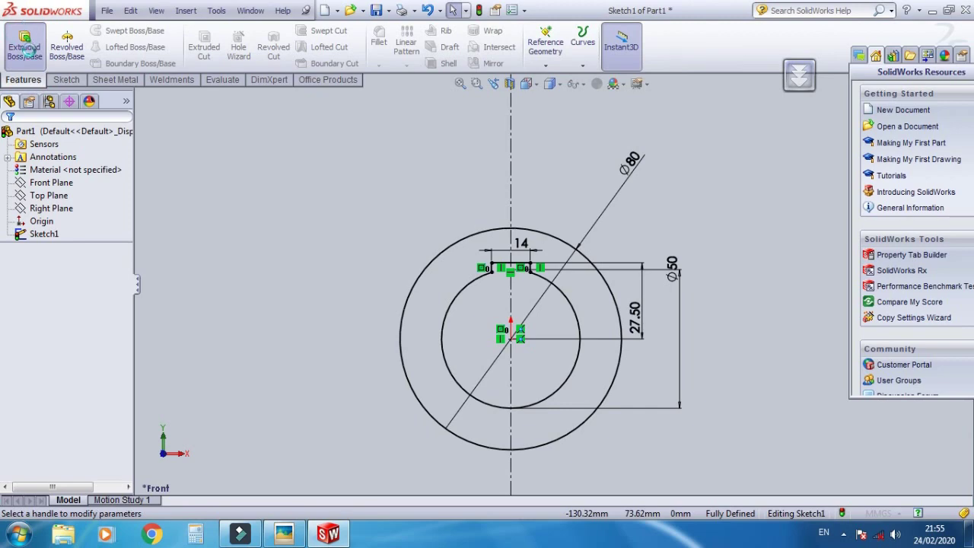
pyautogui.click(26, 48)
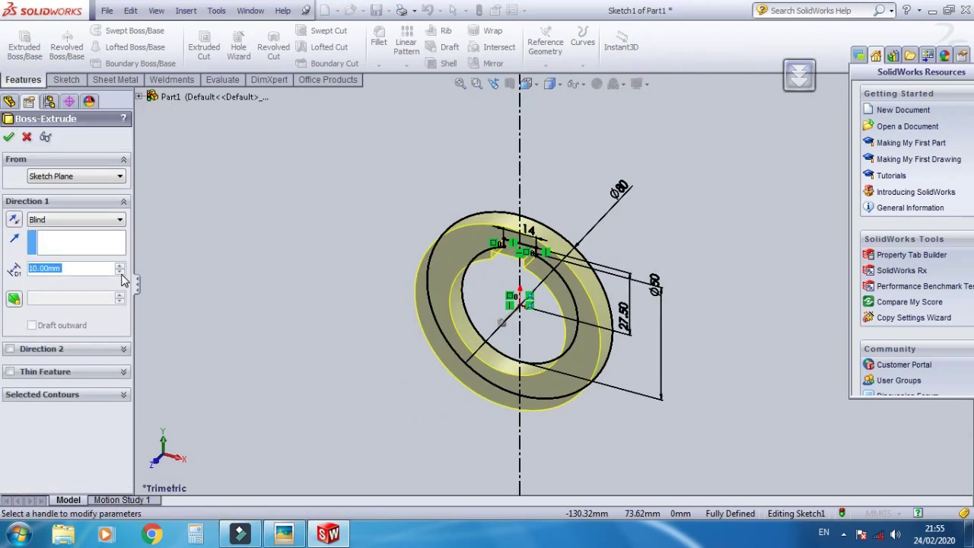
pyautogui.write('80')
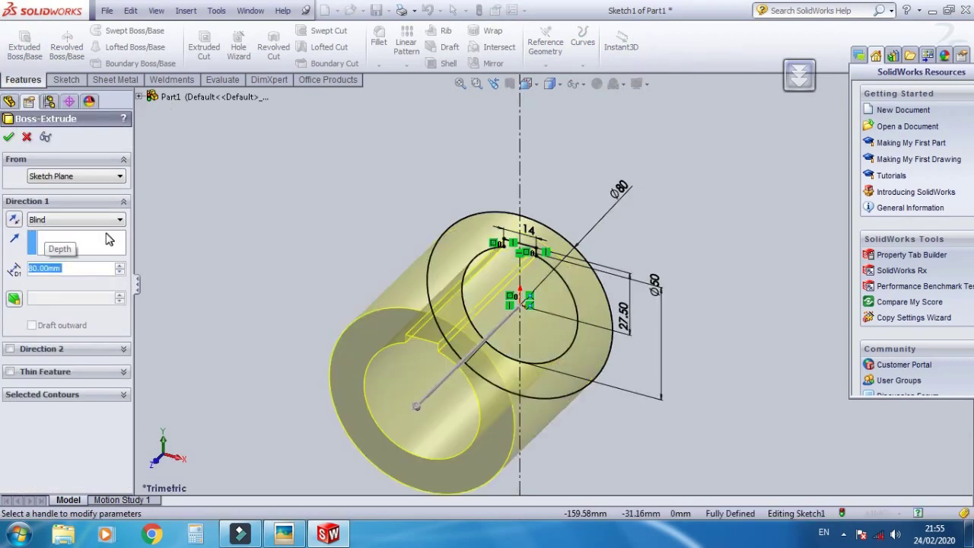
pyautogui.click(105, 222)
pyautogui.click(93, 280)
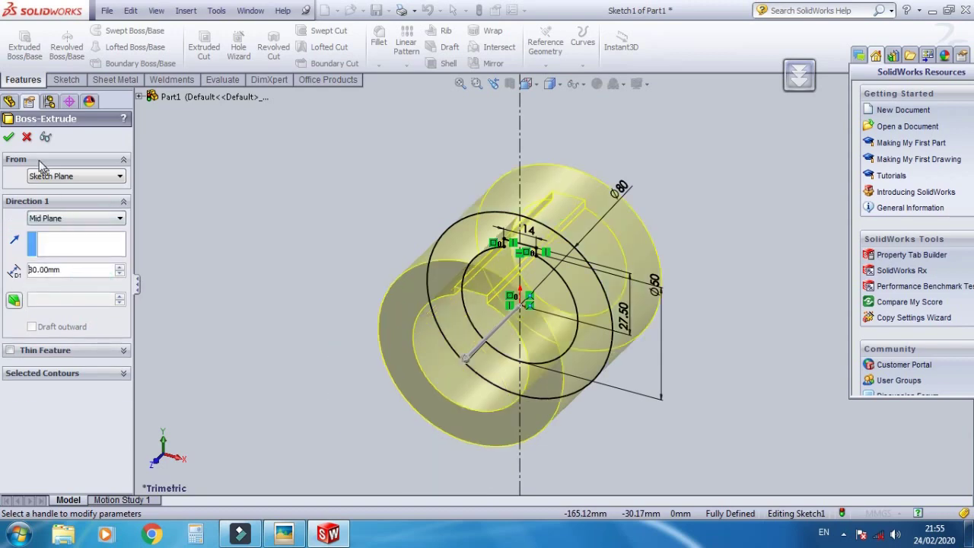
pyautogui.click(9, 135)
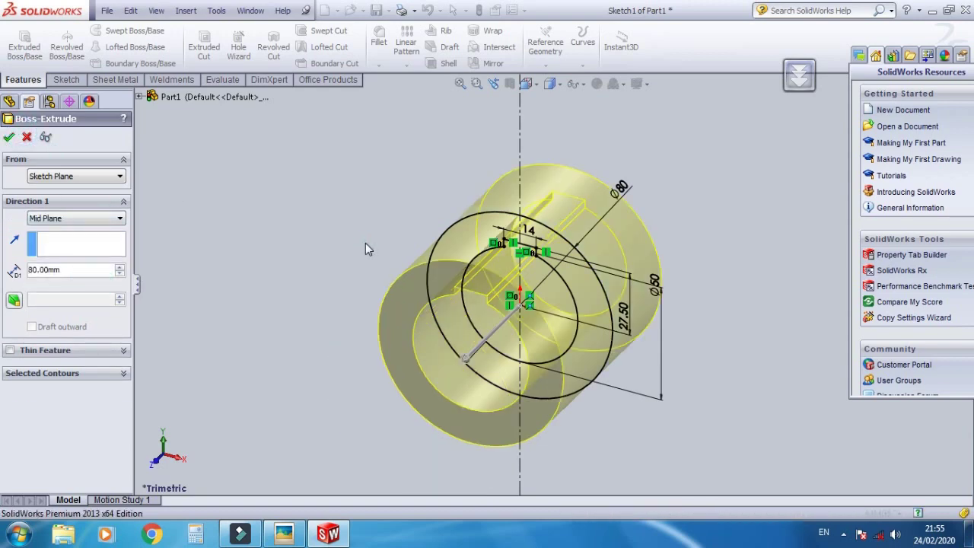
pyautogui.moveTo(365, 250); pyautogui.dragTo(389, 234, button='middle')
pyautogui.hotkey('ctrl', '4')
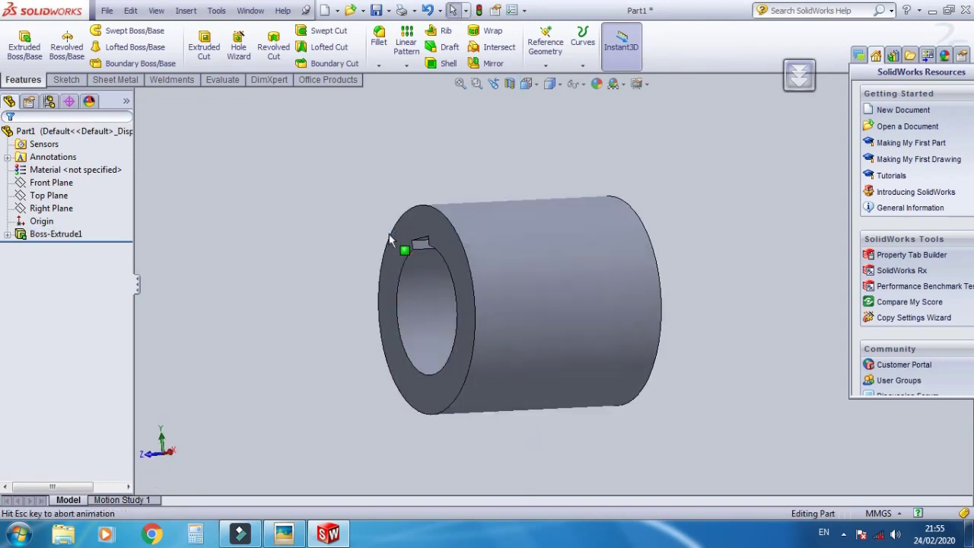
# Zoom out on the part and check the reference drawing in Picasa
pyautogui.press('z')
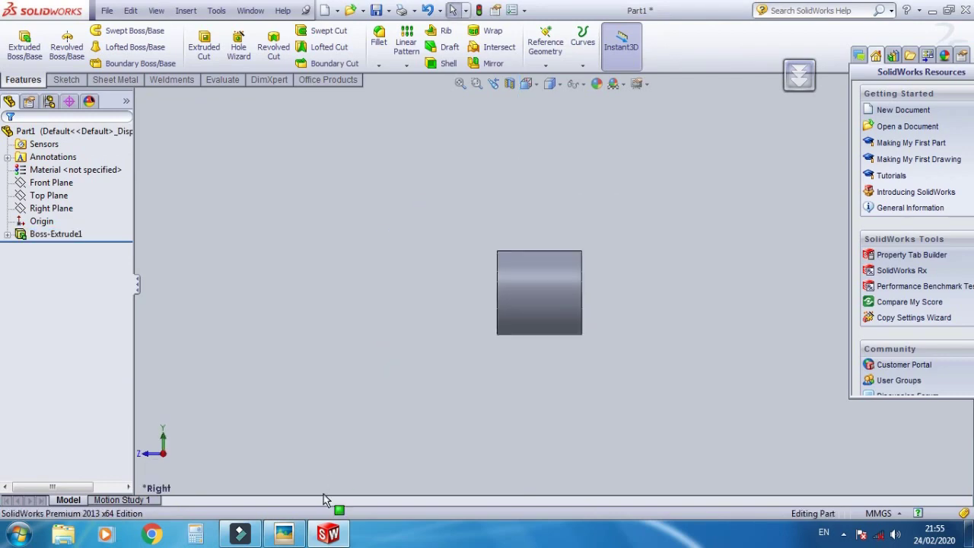
pyautogui.click(286, 534)
pyautogui.scroll(1, 691, 291)
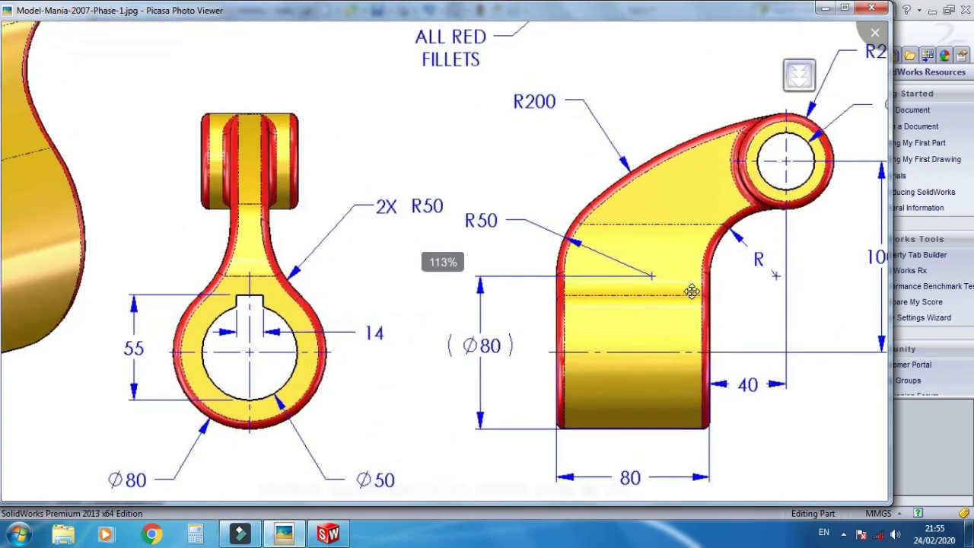
pyautogui.scroll(-1, 691, 292)
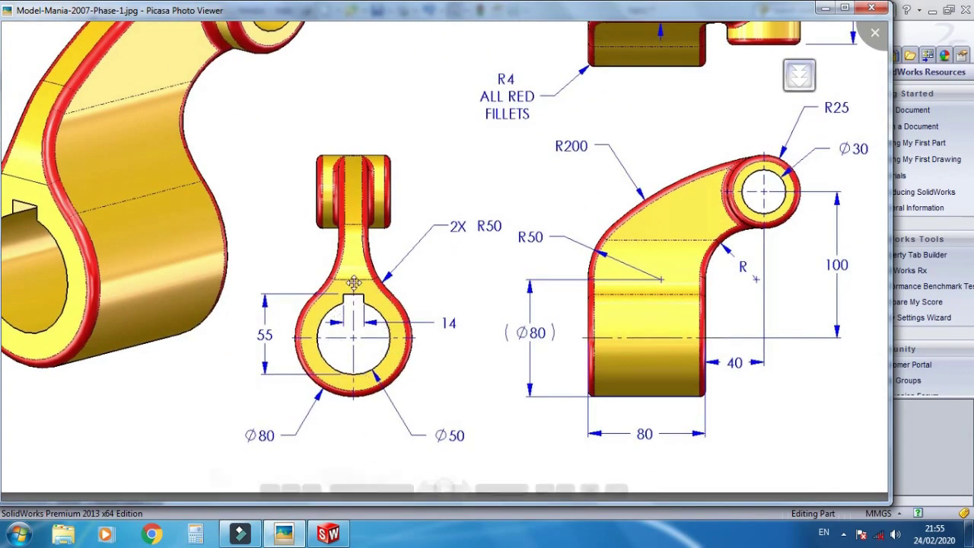
pyautogui.moveTo(288, 458)
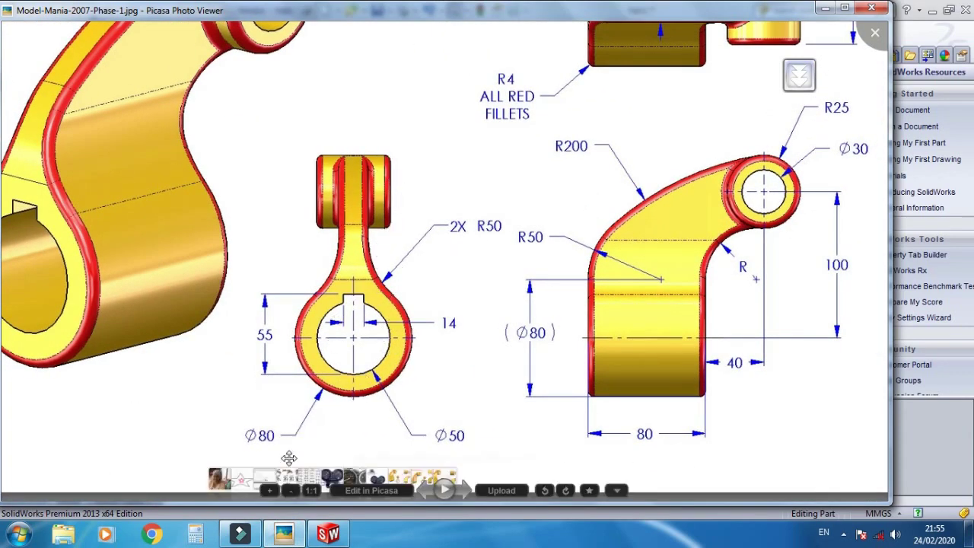
pyautogui.click(328, 534)
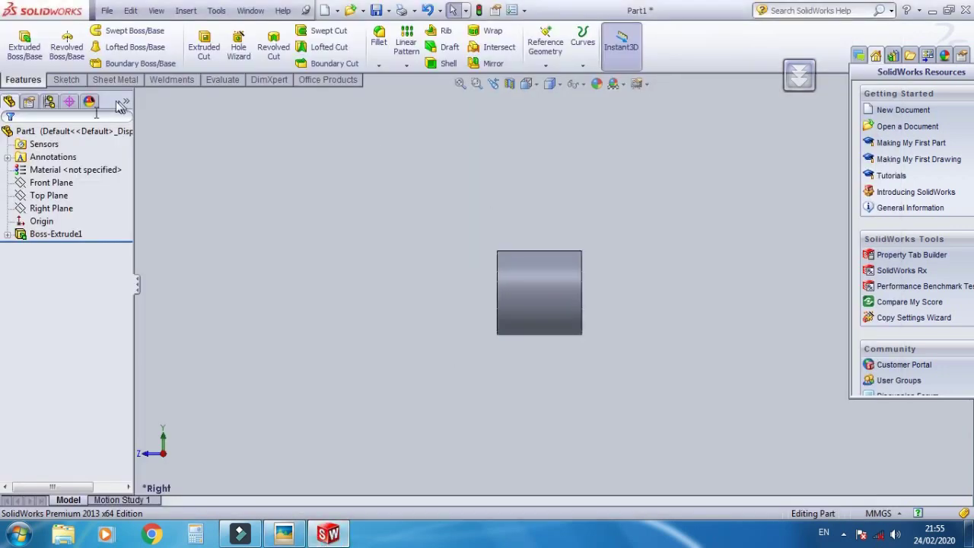
# Start Sketch2 on the Right Plane and bring up the reference drawing
pyautogui.click(61, 210)
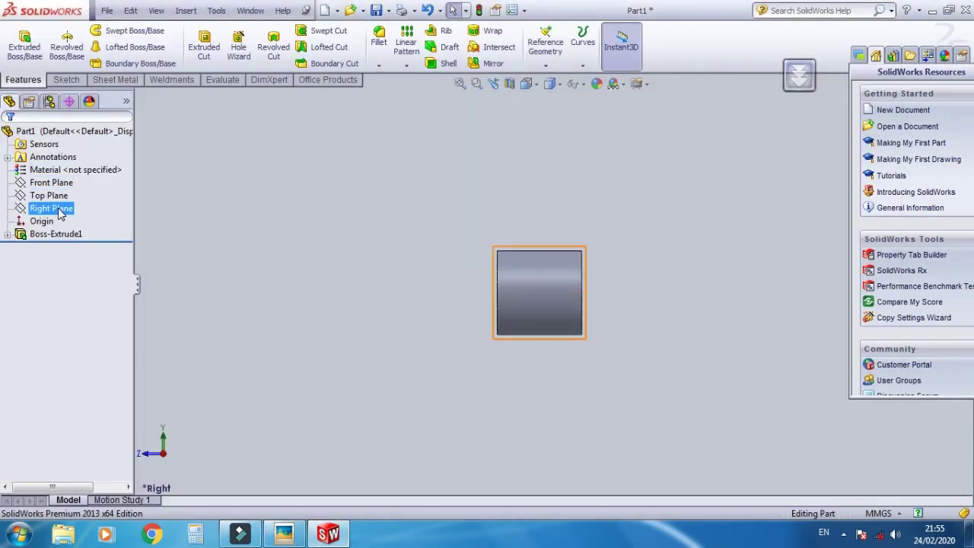
pyautogui.click(61, 210)
pyautogui.click(68, 188)
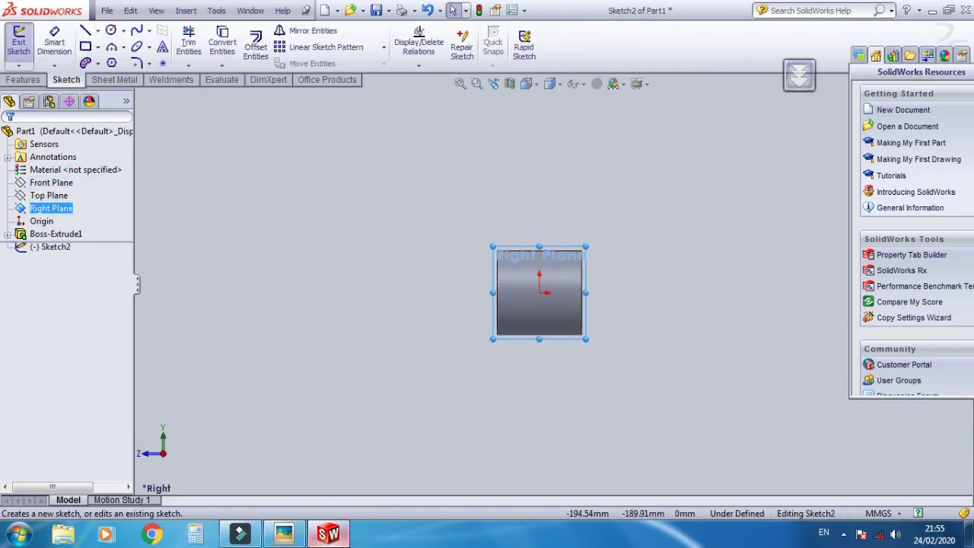
pyautogui.click(284, 532)
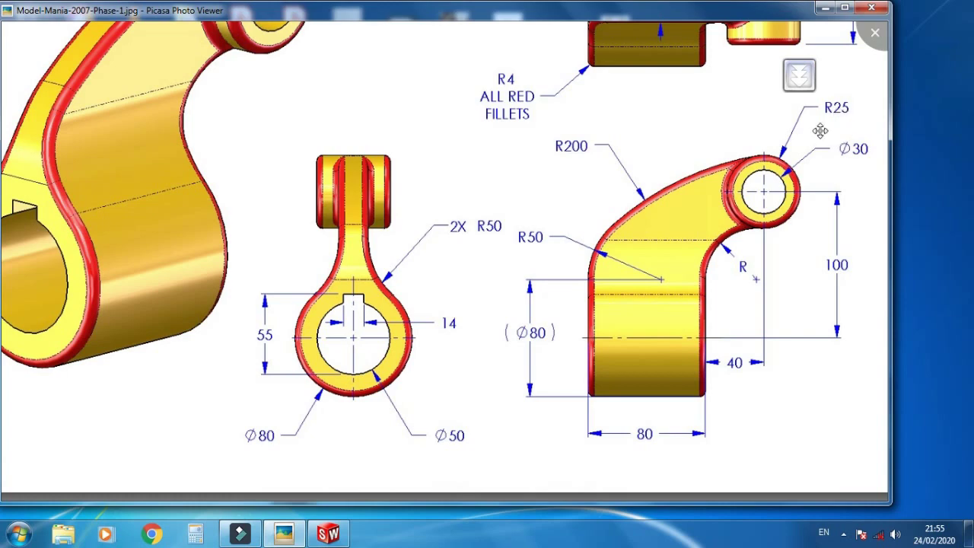
# Pan to the arm's side and top view dimensions, then return to Sketch2 in SolidWorks
pyautogui.moveTo(606, 112)
pyautogui.mouseDown()
pyautogui.moveTo(517, 261)
pyautogui.moveTo(513, 292)
pyautogui.mouseUp()
pyautogui.moveTo(522, 259); pyautogui.dragTo(525, 233)
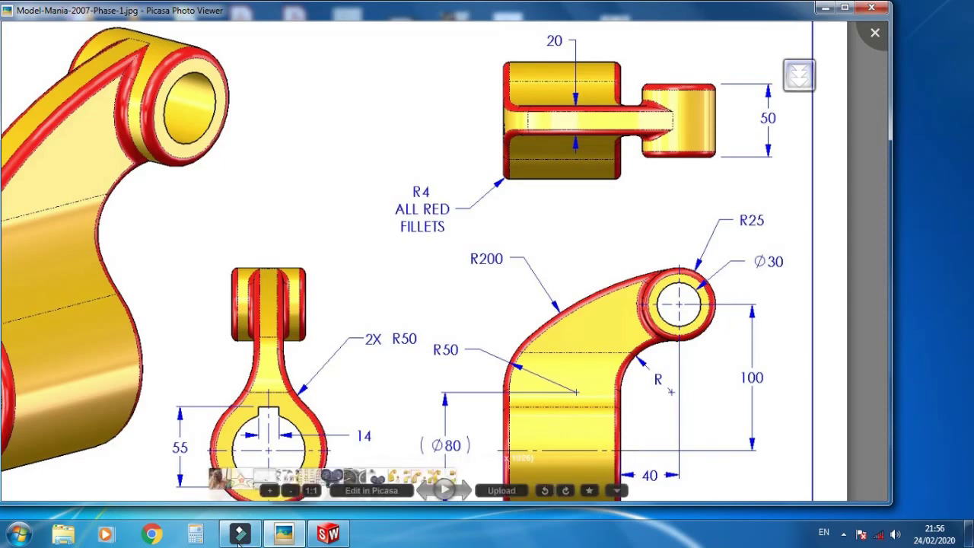
pyautogui.click(282, 536)
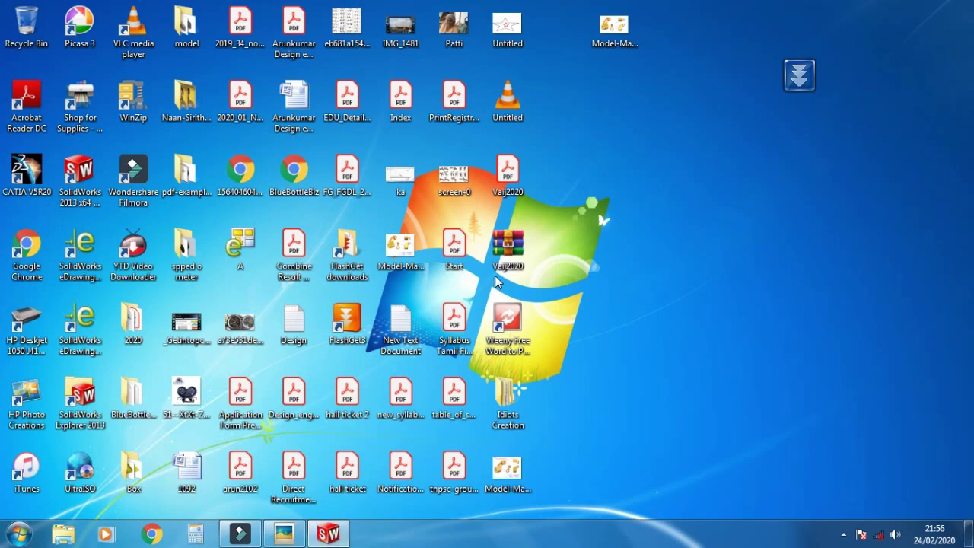
pyautogui.click(328, 534)
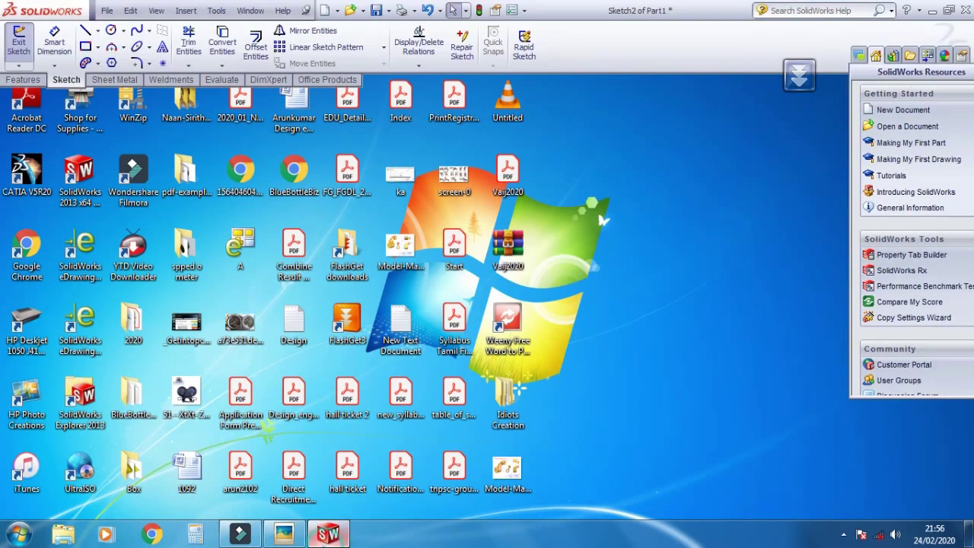
# Draw two concentric circles sharing one centre above the part
pyautogui.click(110, 30)
pyautogui.click(627, 137)
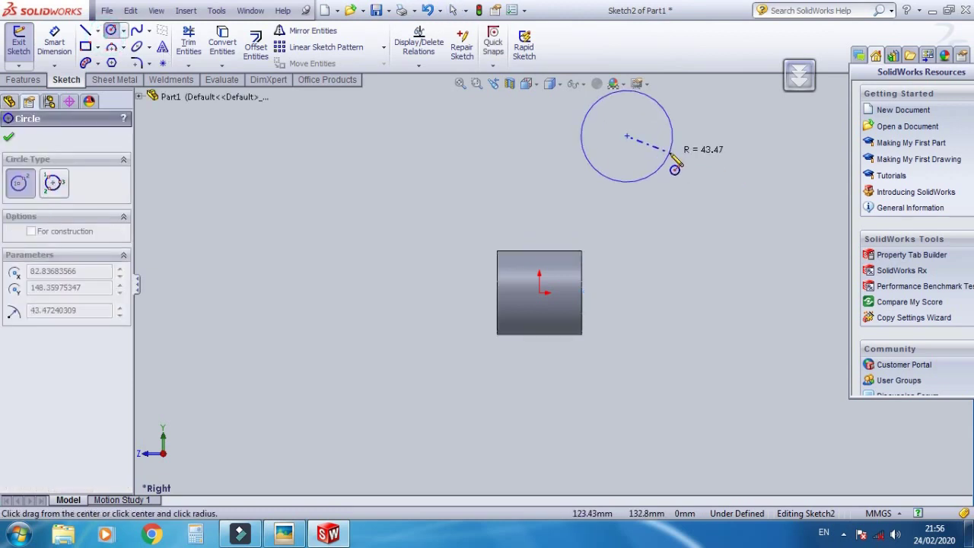
pyautogui.click(671, 156)
pyautogui.click(627, 137)
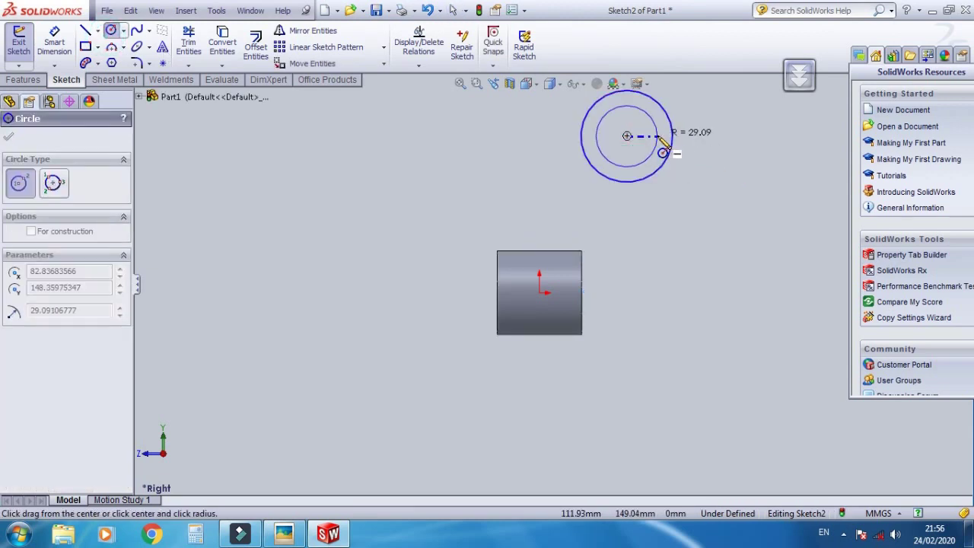
pyautogui.click(664, 148)
# Dimension the outer circle at Ø60 and the inner circle at Ø25
pyautogui.click(54, 42)
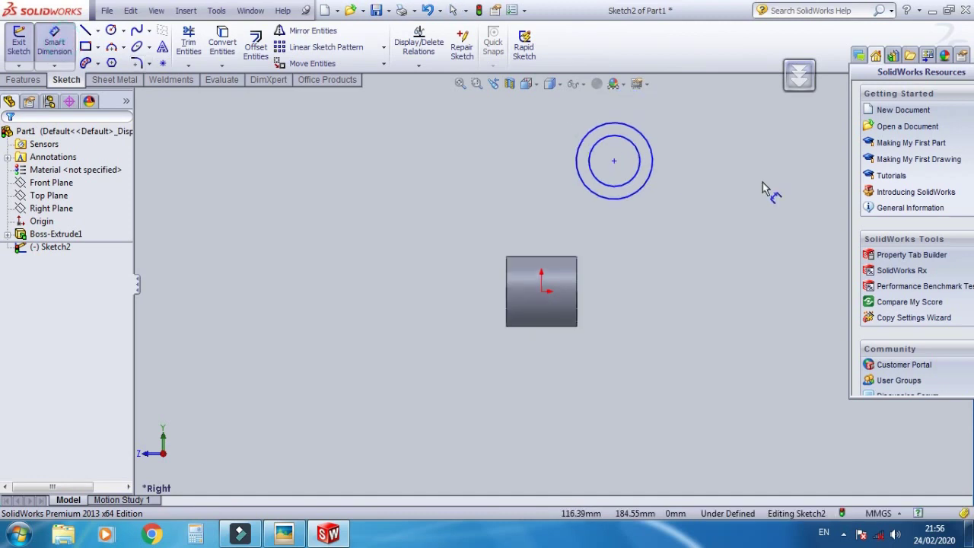
pyautogui.scroll(-2, 765, 189)
pyautogui.click(571, 191)
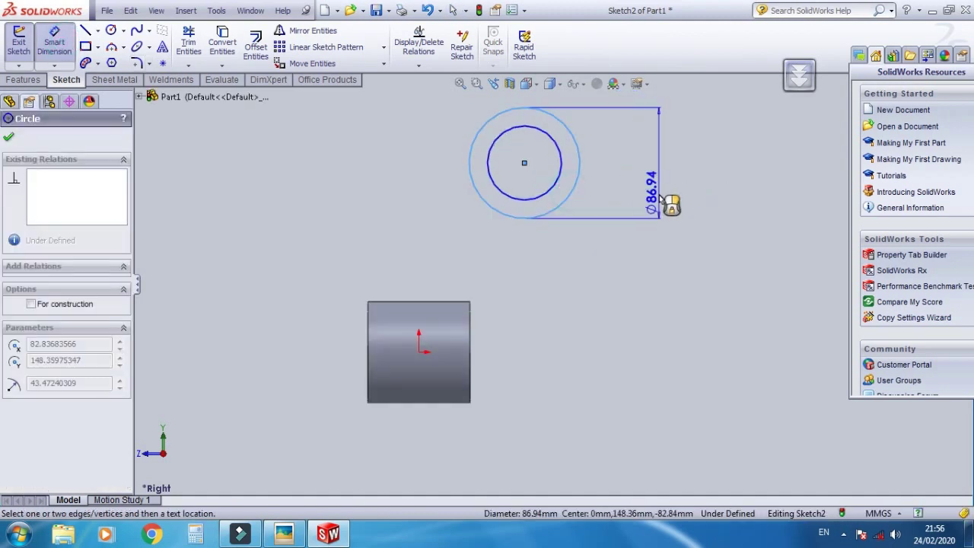
pyautogui.click(662, 199)
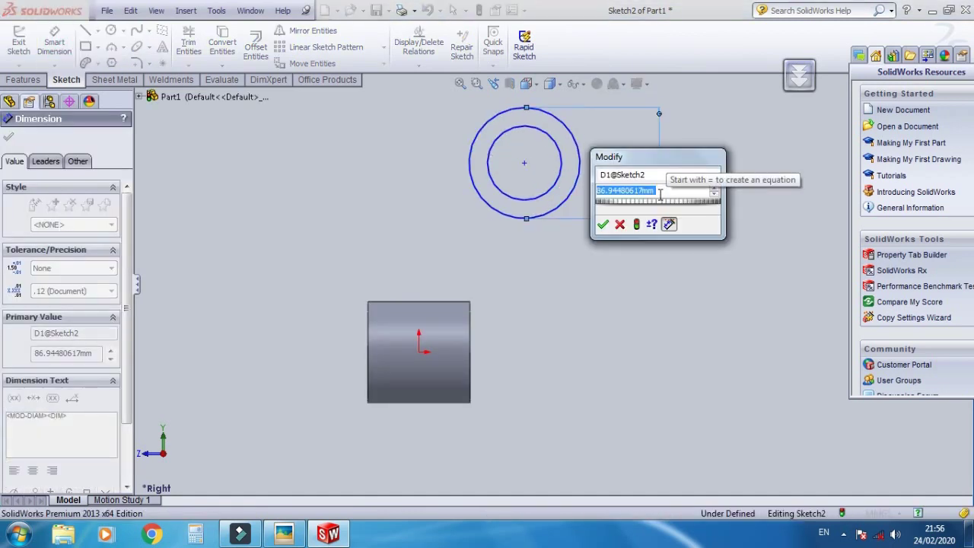
pyautogui.write('60')
pyautogui.press('Return')
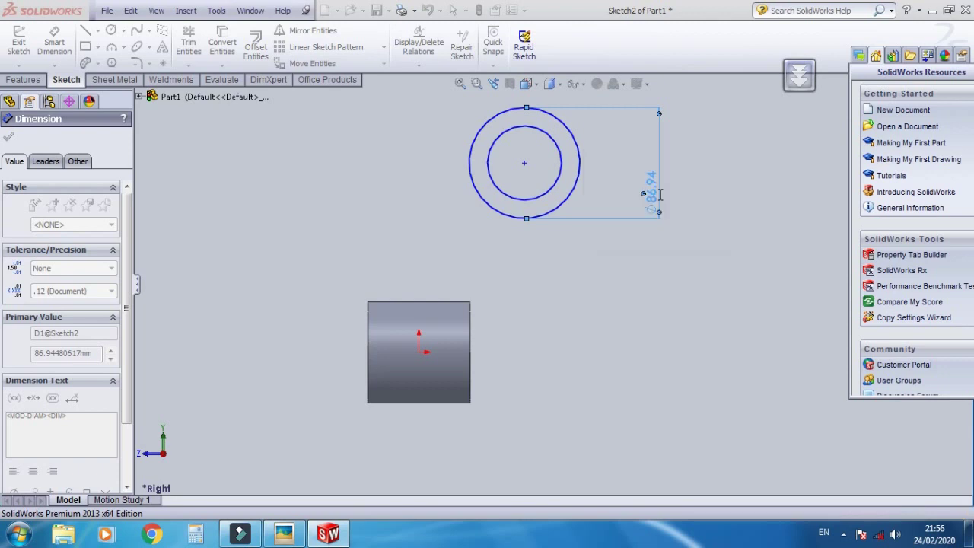
pyautogui.scroll(-2, 560, 172)
pyautogui.scroll(-2, 559, 171)
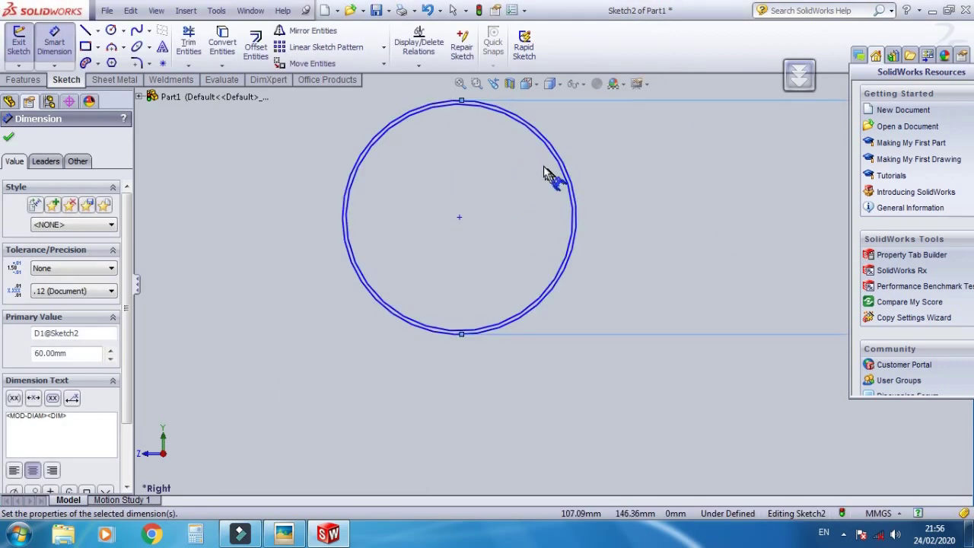
pyautogui.click(511, 124)
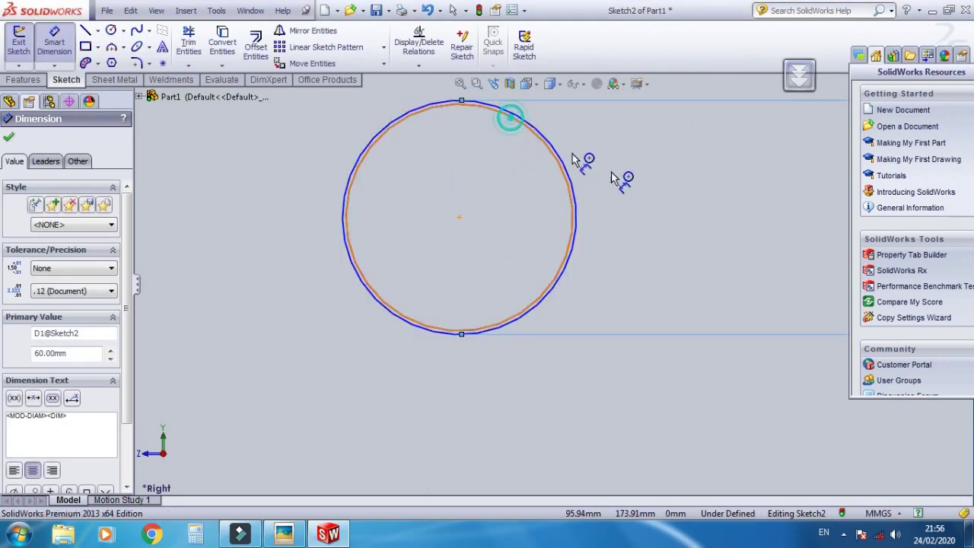
pyautogui.click(662, 205)
pyautogui.write('25')
pyautogui.press('Return')
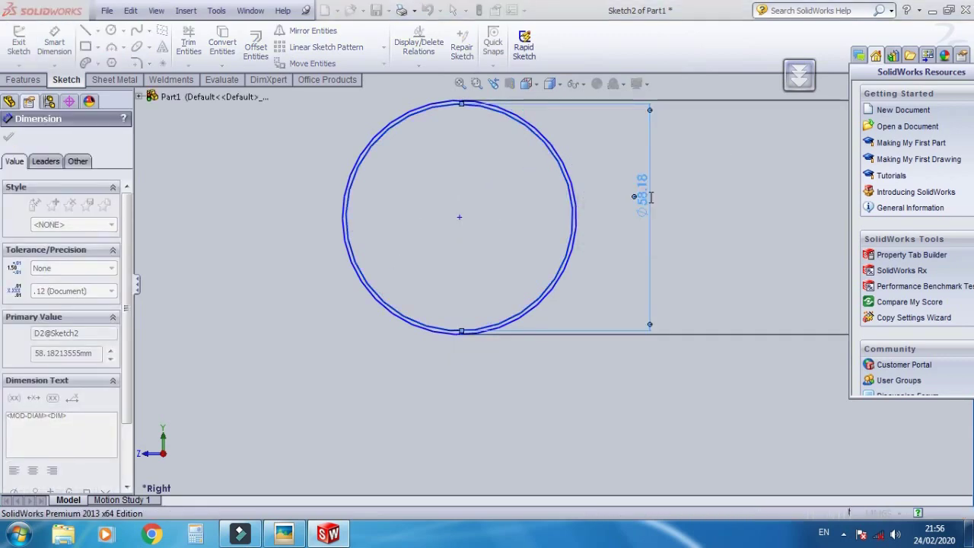
# After checking the drawing, correct the inner diameter to 30 mm and the outer to 50 mm
pyautogui.click(294, 536)
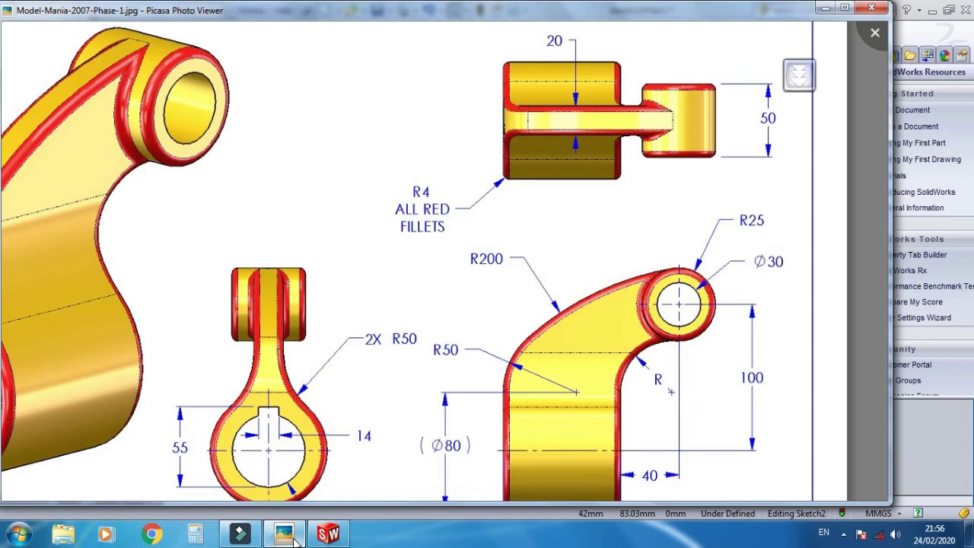
pyautogui.click(294, 536)
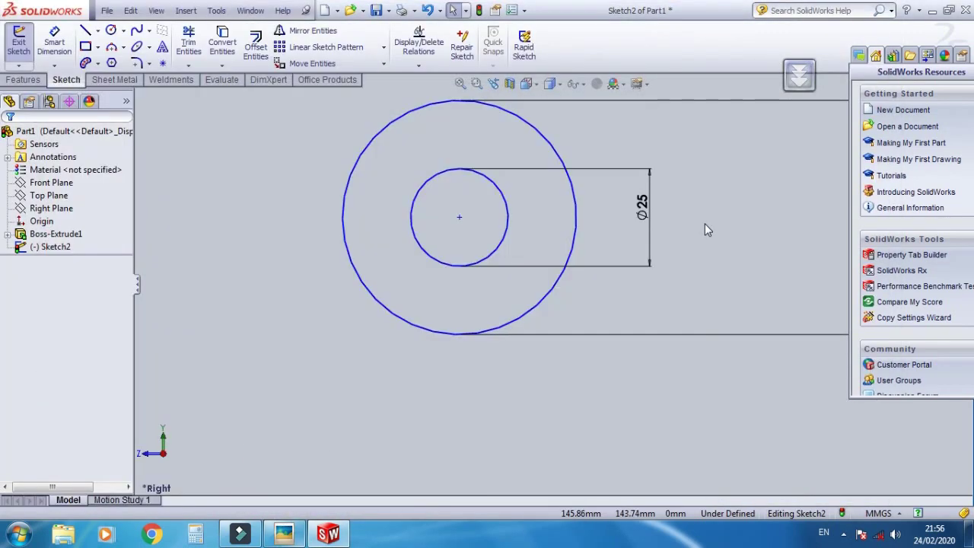
pyautogui.doubleClick(644, 209)
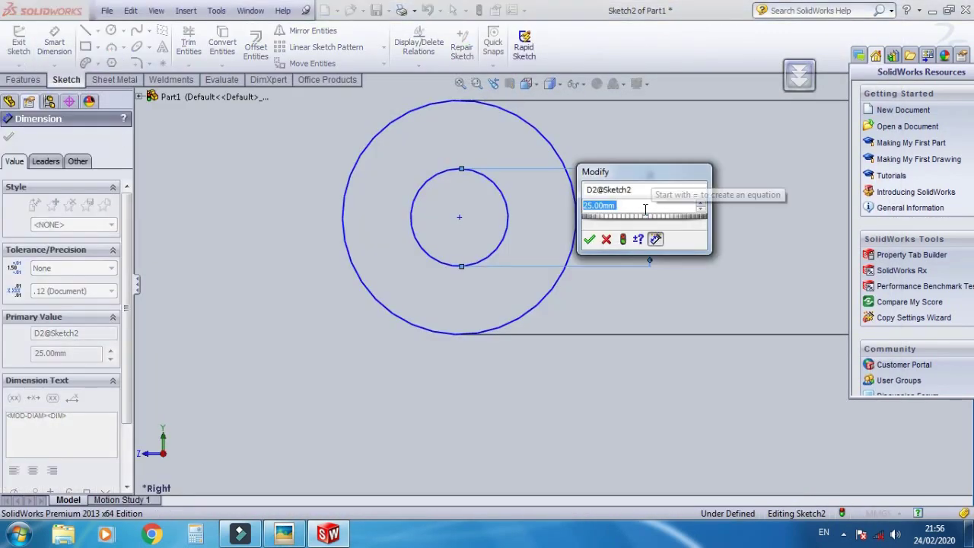
pyautogui.write('30')
pyautogui.press('Return')
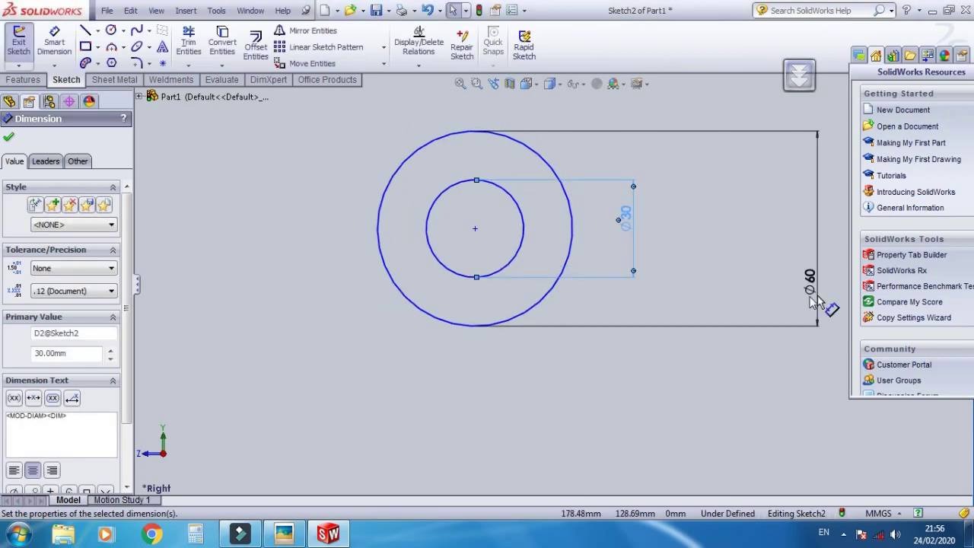
pyautogui.doubleClick(811, 280)
pyautogui.write('50')
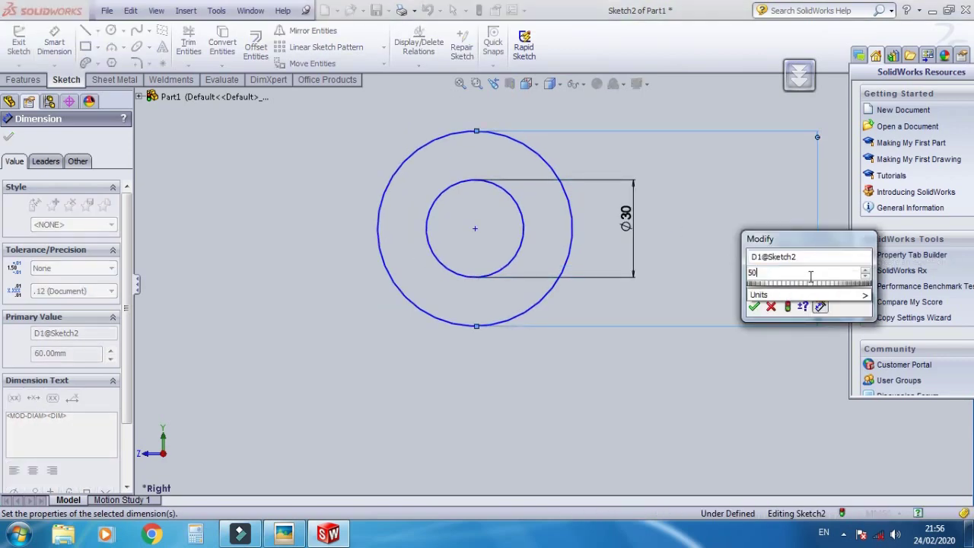
pyautogui.press('Return')
# Switch the outer Ø50 dimension to radius display so it reads R25
pyautogui.rightClick(811, 278)
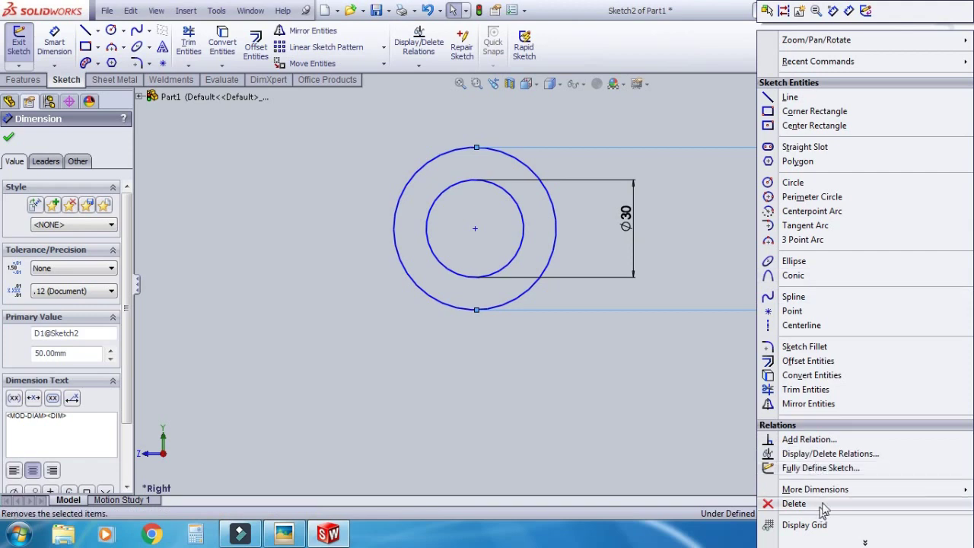
pyautogui.moveTo(814, 489)
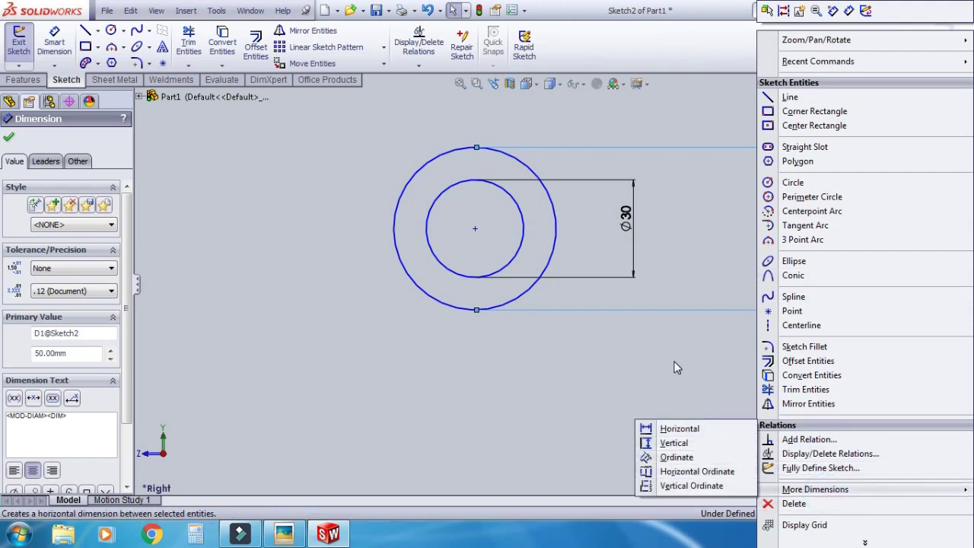
pyautogui.click(676, 367)
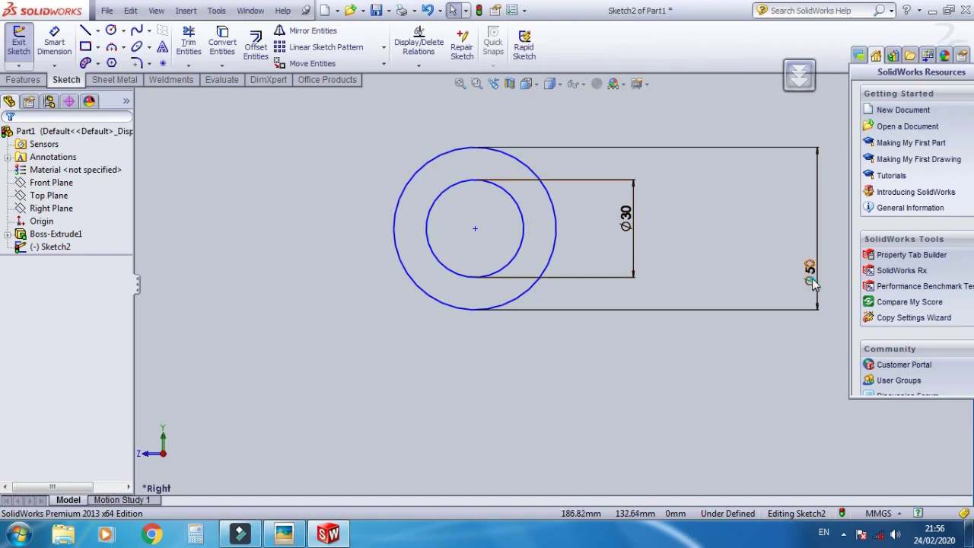
pyautogui.rightClick(812, 283)
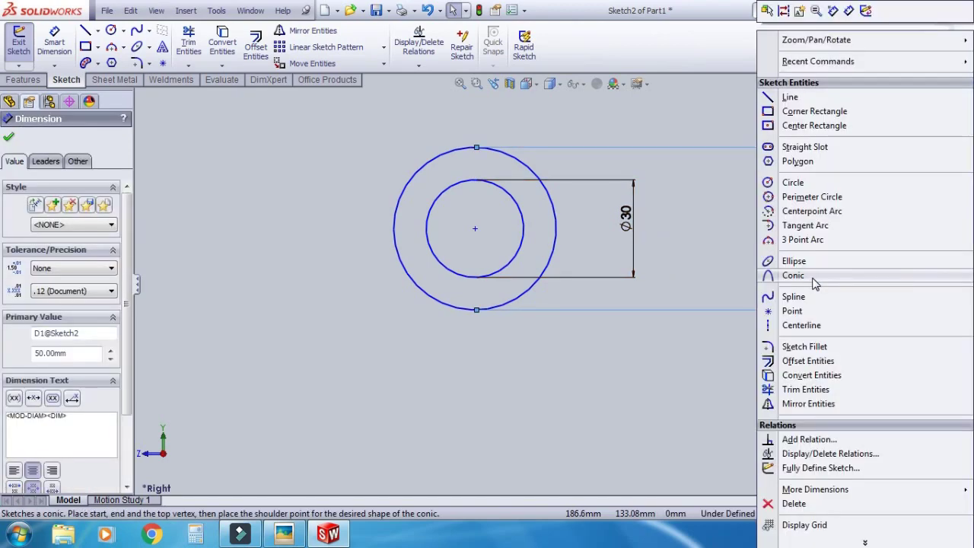
pyautogui.click(674, 420)
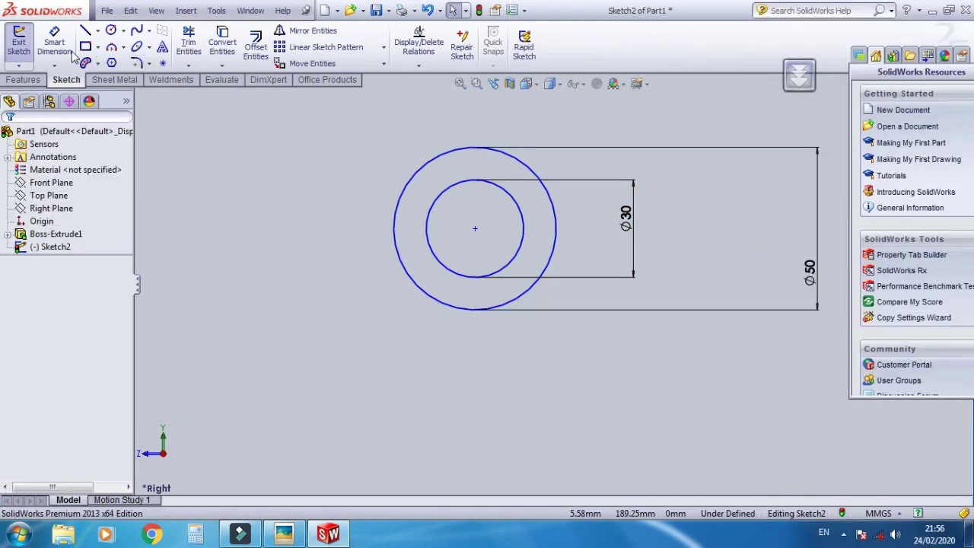
pyautogui.click(68, 50)
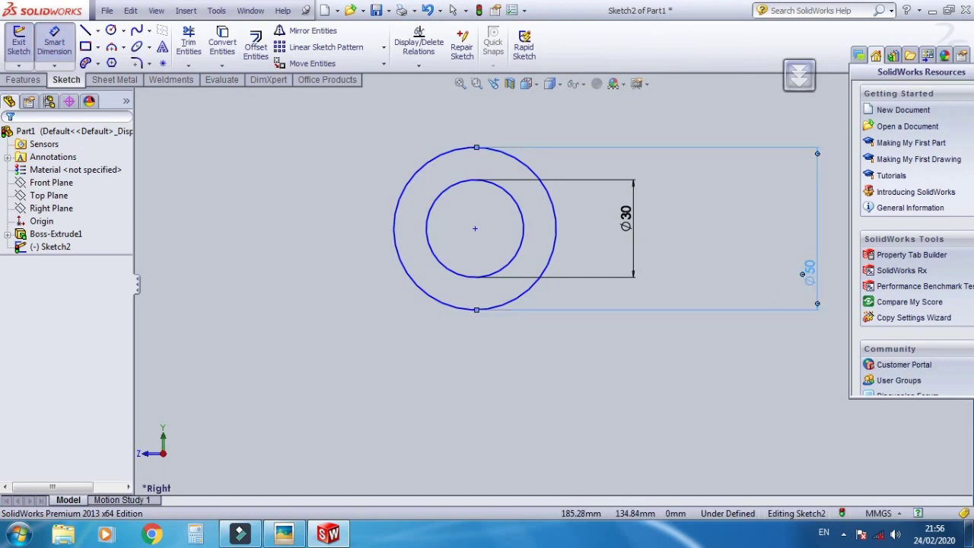
pyautogui.rightClick(808, 276)
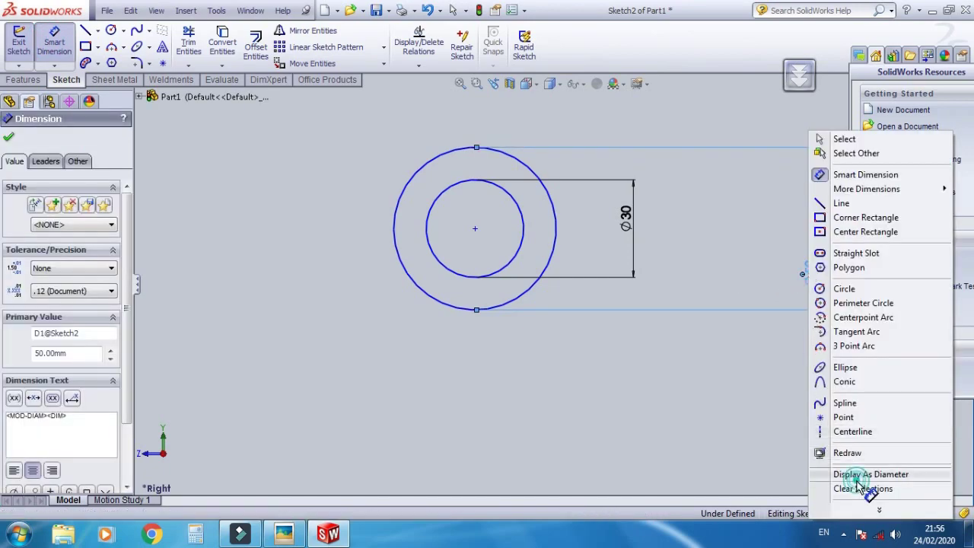
pyautogui.click(858, 474)
pyautogui.rightClick(808, 276)
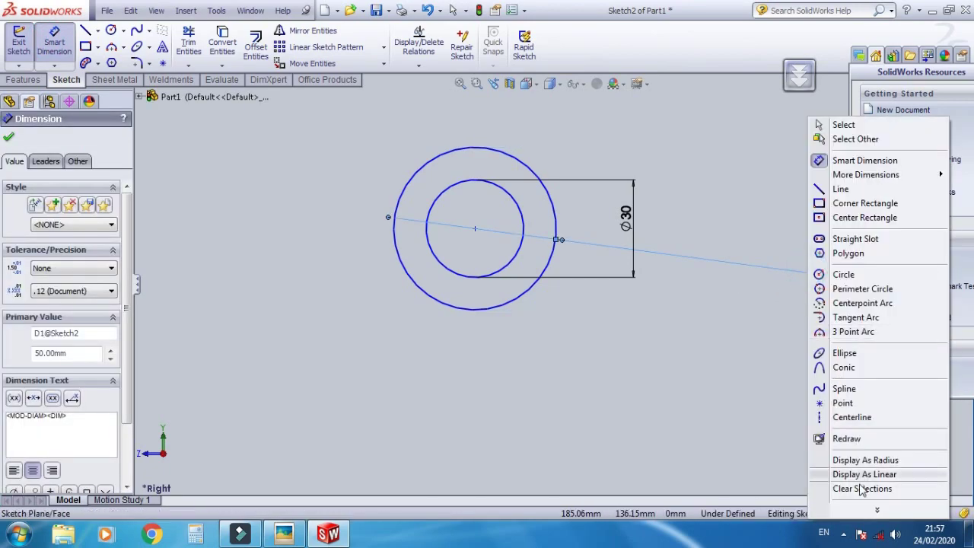
pyautogui.click(858, 459)
# Dimension the circle centre 100 mm vertically above the origin
pyautogui.click(722, 382)
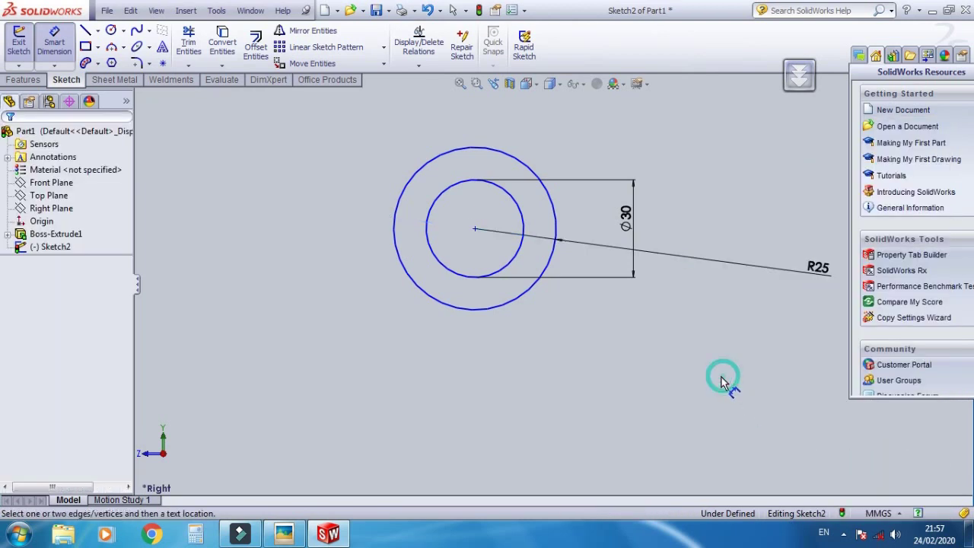
pyautogui.press('Escape')
pyautogui.scroll(3, 548, 289)
pyautogui.click(54, 42)
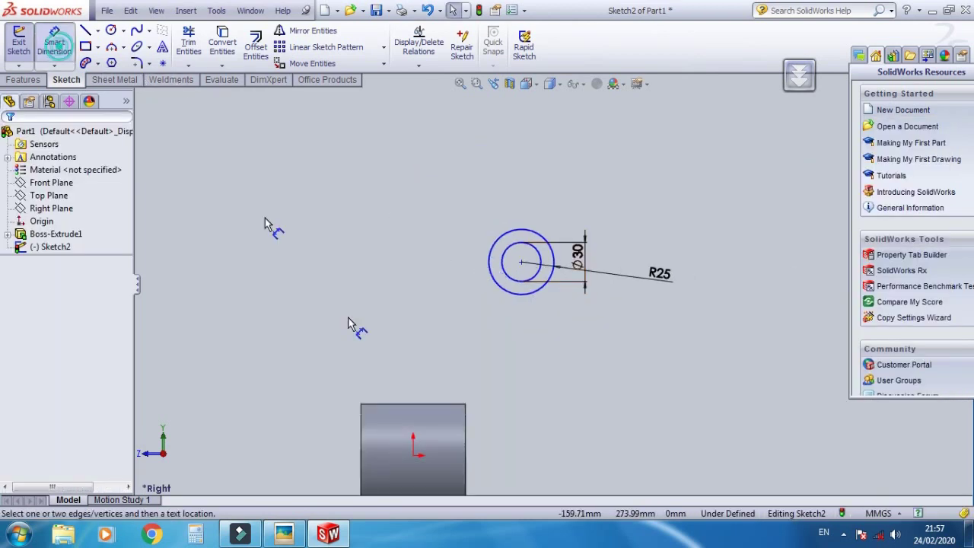
pyautogui.click(414, 455)
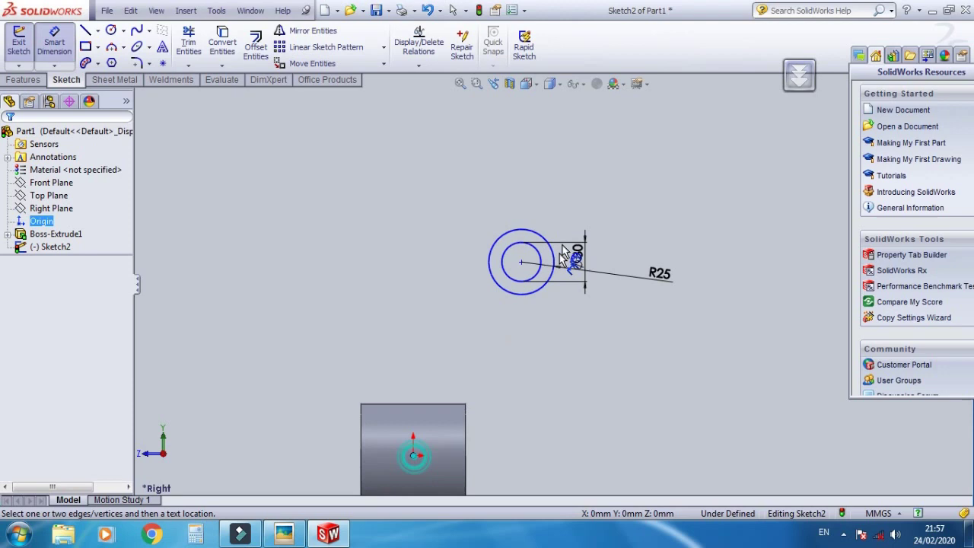
pyautogui.click(521, 266)
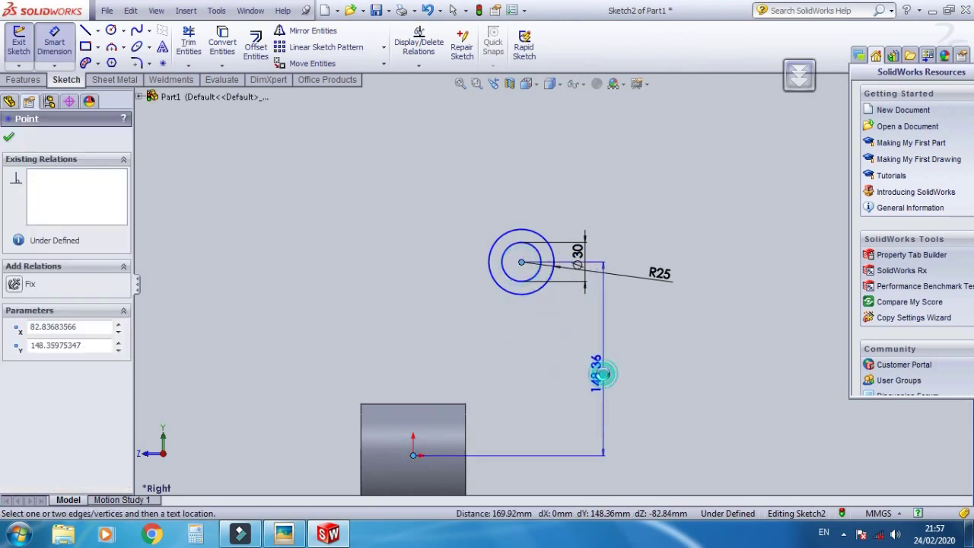
pyautogui.click(605, 380)
pyautogui.write('100')
pyautogui.press('Return')
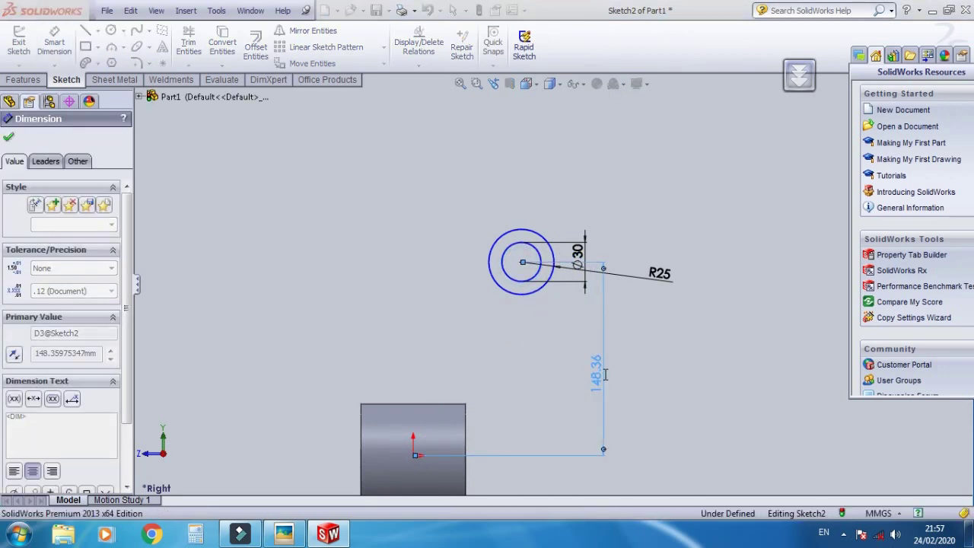
# After checking the drawing, set the boss's right edge 40 mm from the circle centre
pyautogui.click(303, 537)
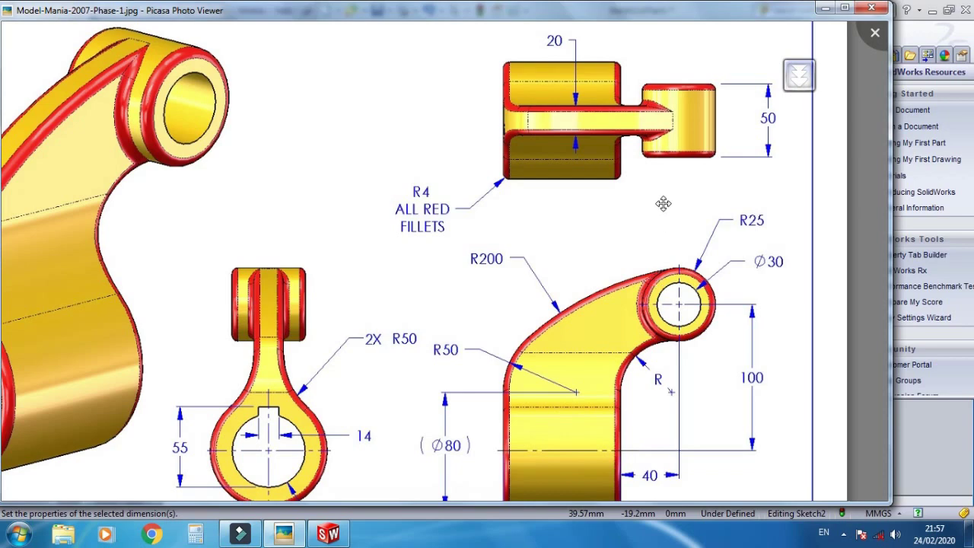
pyautogui.scroll(-3, 660, 201)
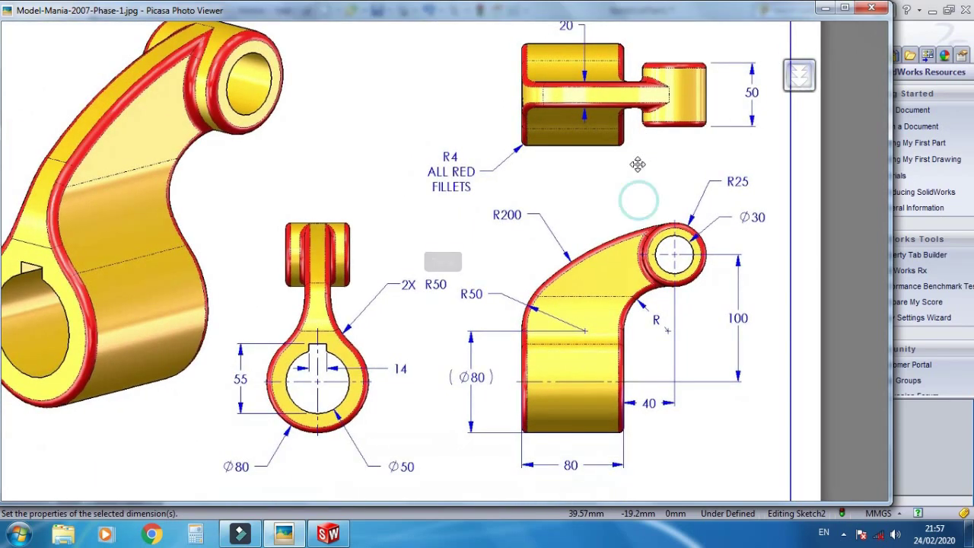
pyautogui.moveTo(426, 304)
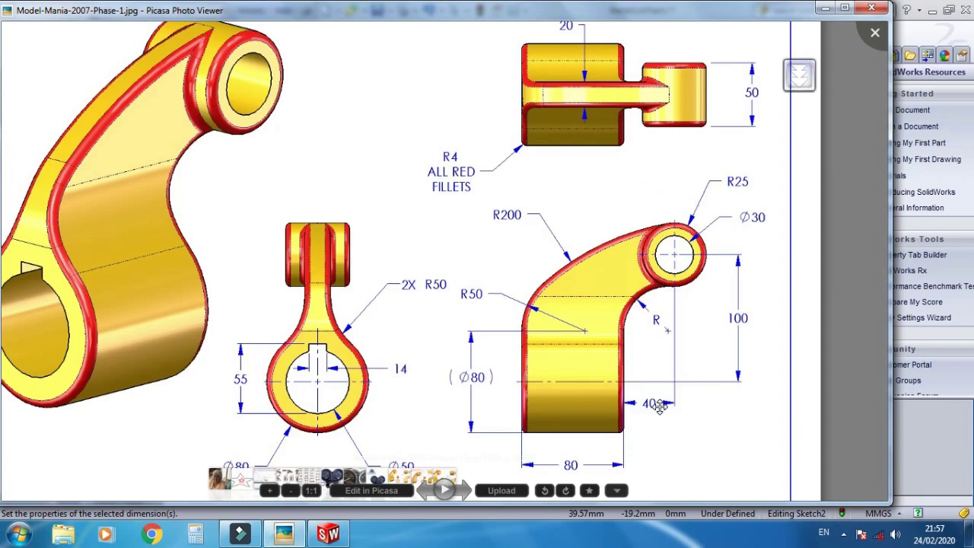
pyautogui.click(327, 537)
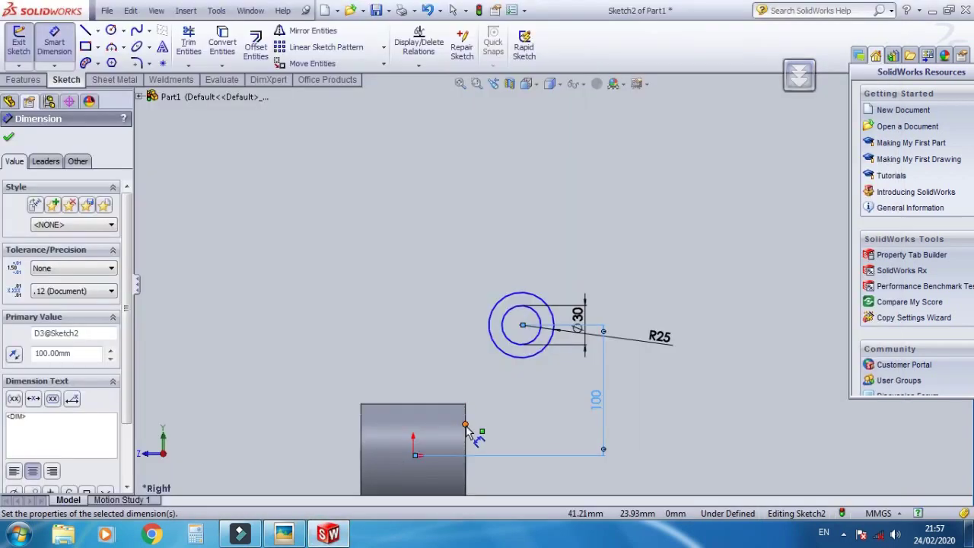
pyautogui.click(465, 424)
pyautogui.click(522, 325)
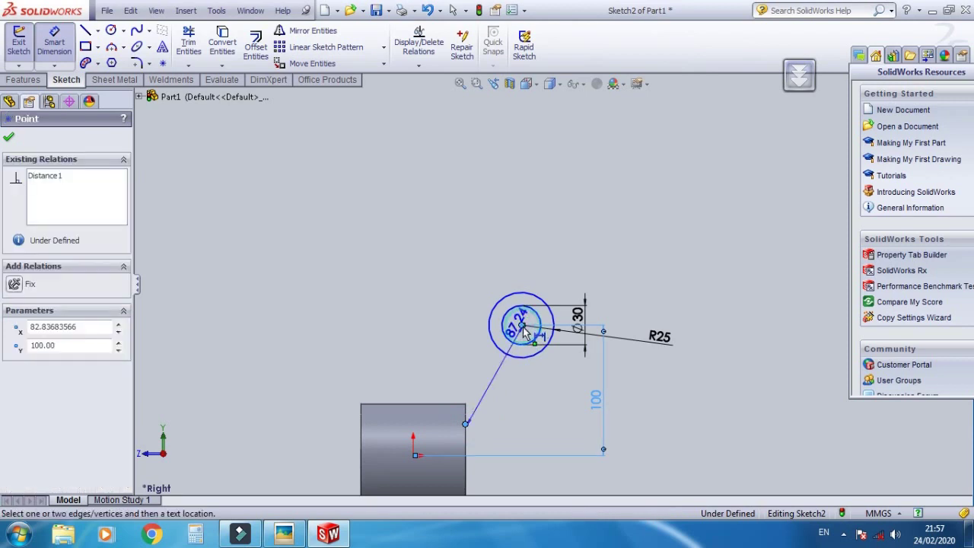
pyautogui.press('Escape')
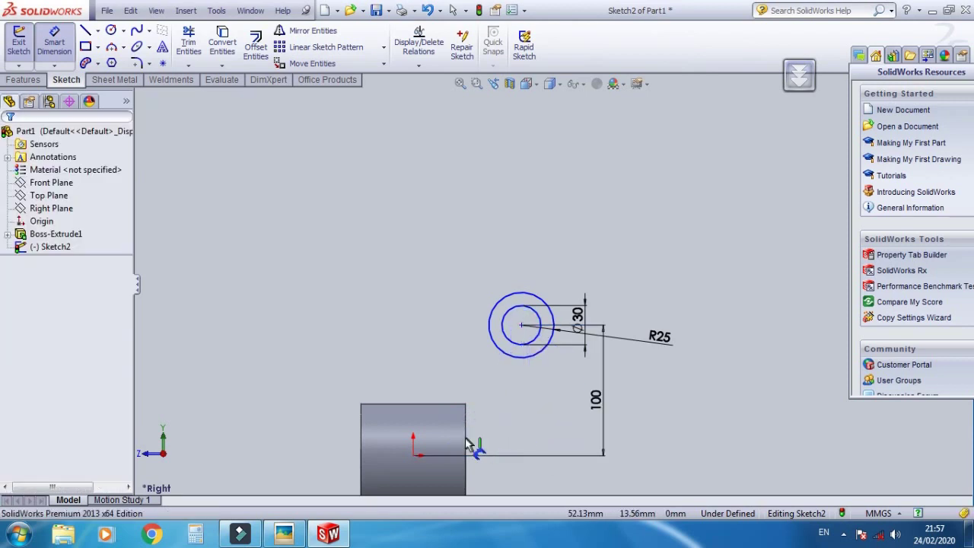
pyautogui.click(468, 441)
pyautogui.click(522, 327)
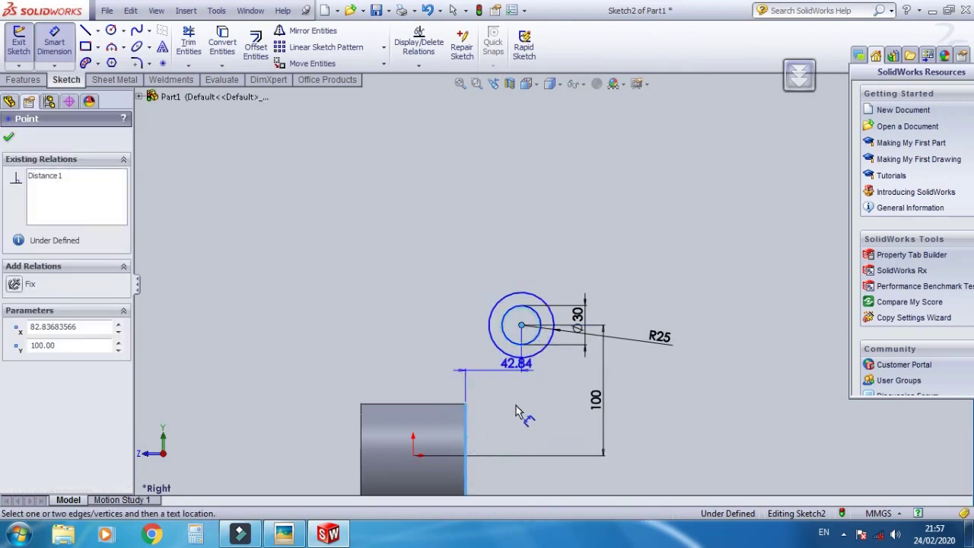
pyautogui.click(518, 415)
pyautogui.write('40')
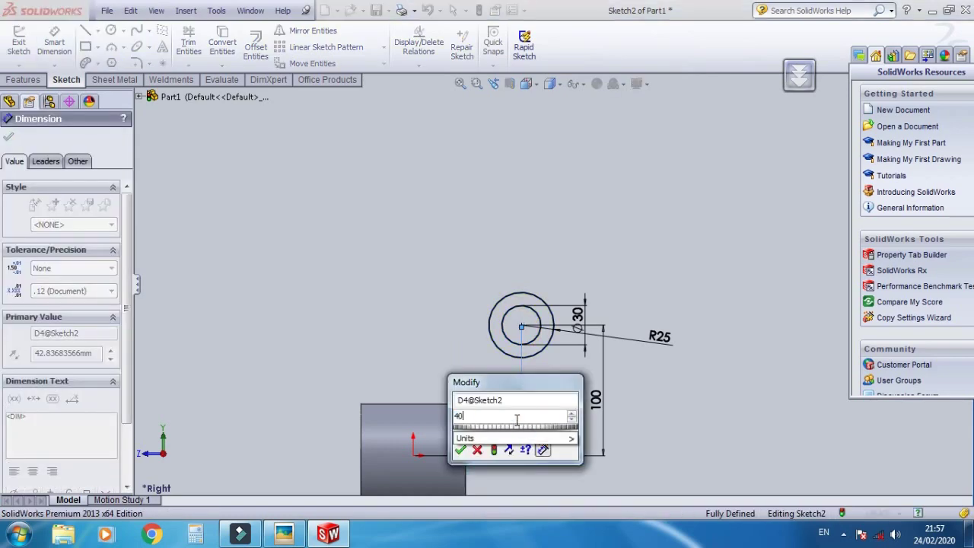
pyautogui.press('Return')
pyautogui.press('Escape')
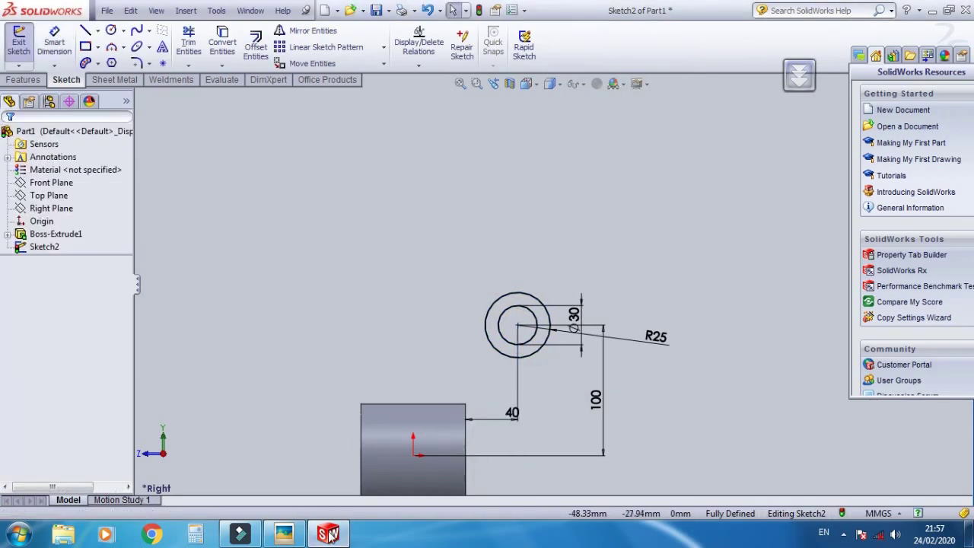
pyautogui.click(328, 534)
pyautogui.click(328, 534)
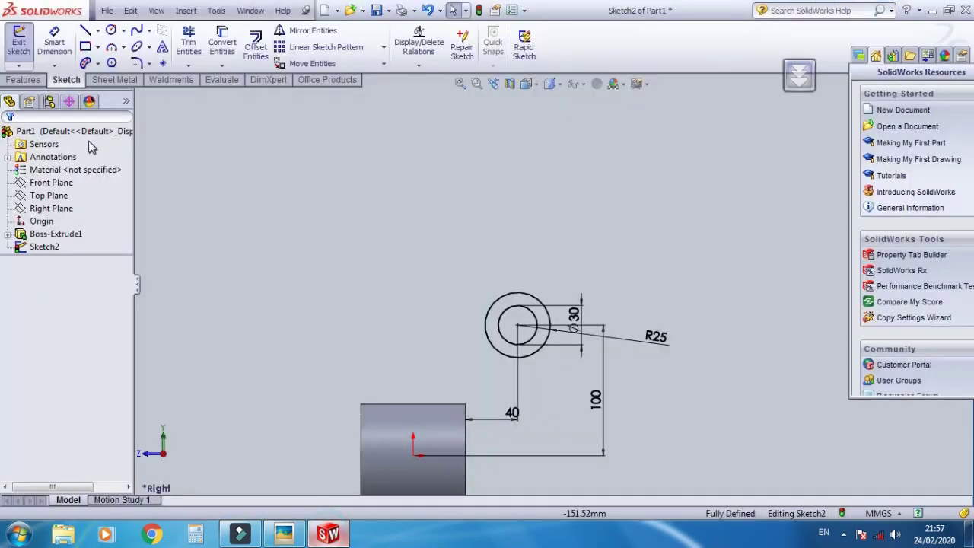
# Extrude the ring sketch Mid Plane 50 mm as Boss-Extrude2, then view the reference drawing
pyautogui.click(23, 79)
pyautogui.click(25, 48)
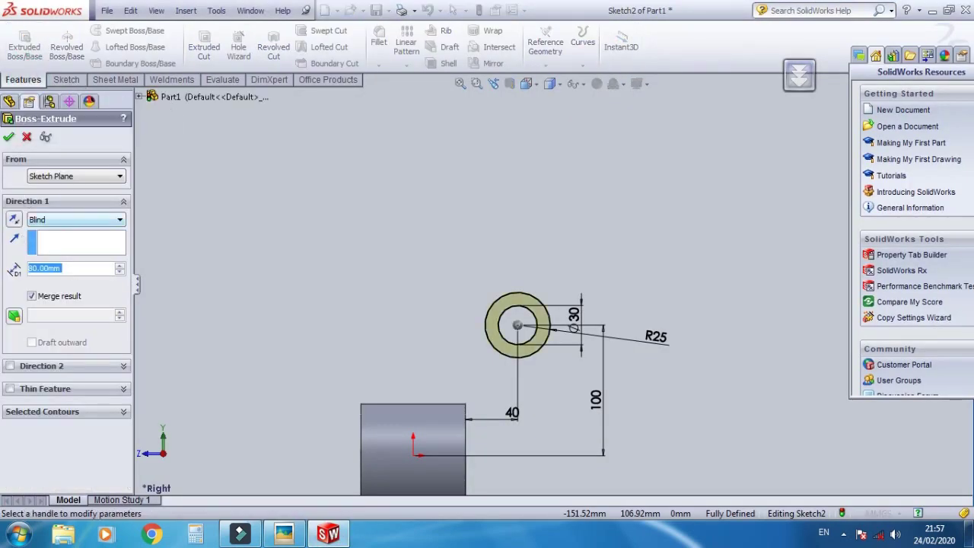
pyautogui.click(97, 219)
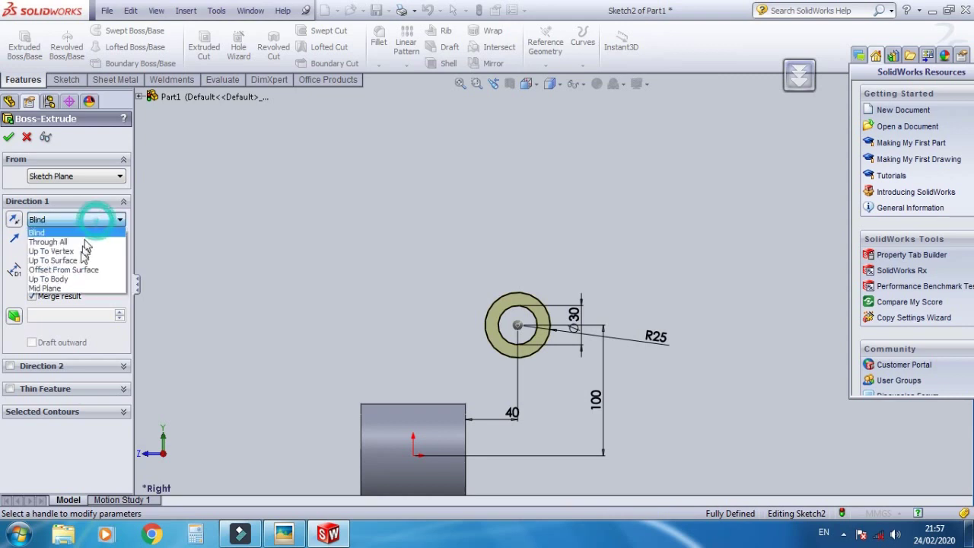
pyautogui.click(81, 292)
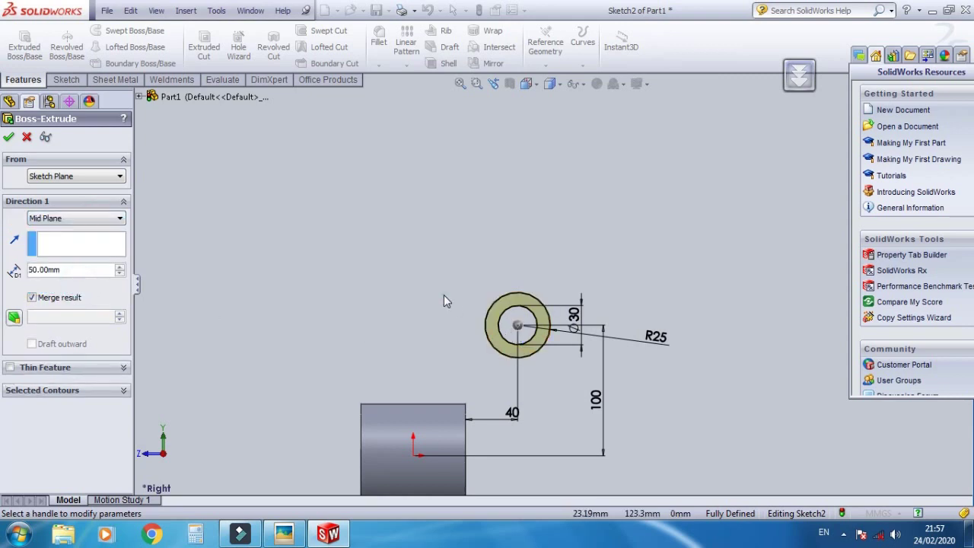
pyautogui.moveTo(443, 294); pyautogui.dragTo(532, 338, button='middle')
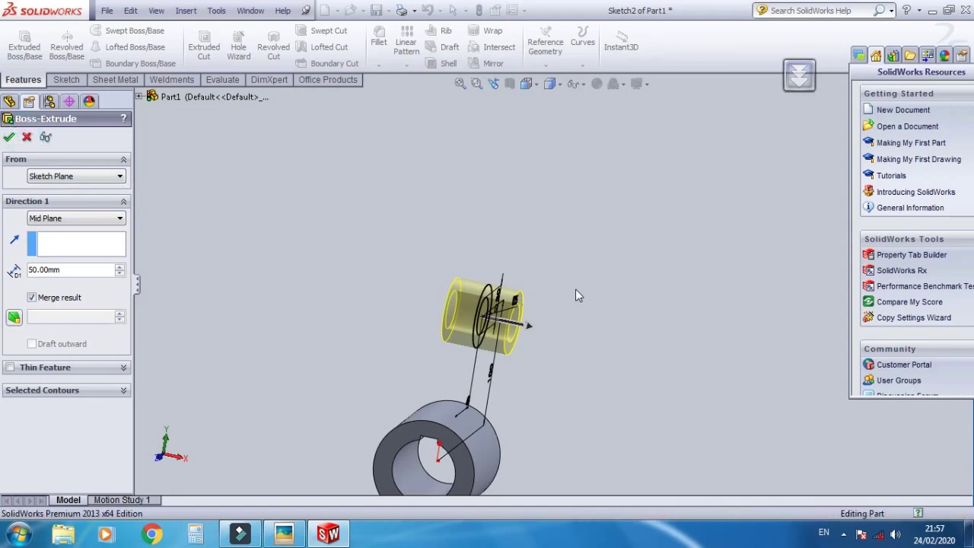
pyautogui.press('Return')
pyautogui.moveTo(576, 286); pyautogui.dragTo(515, 250, button='middle')
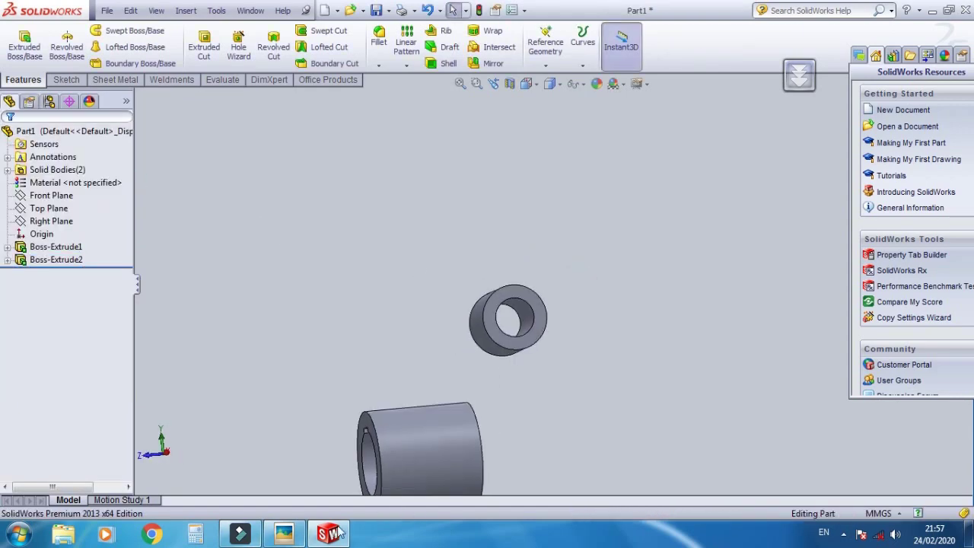
pyautogui.click(286, 534)
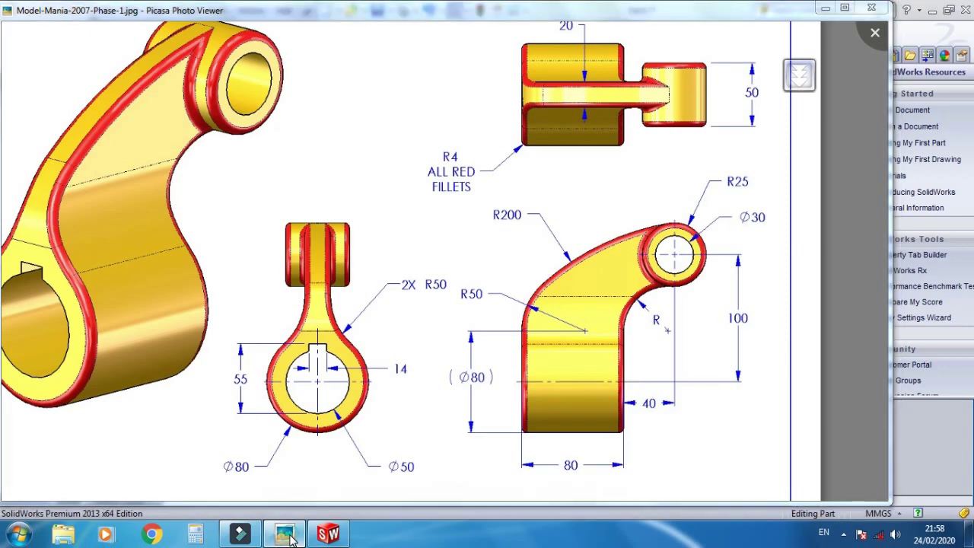
# In right view, sketch on the Right Plane a large circle of roughly R146
pyautogui.click(284, 534)
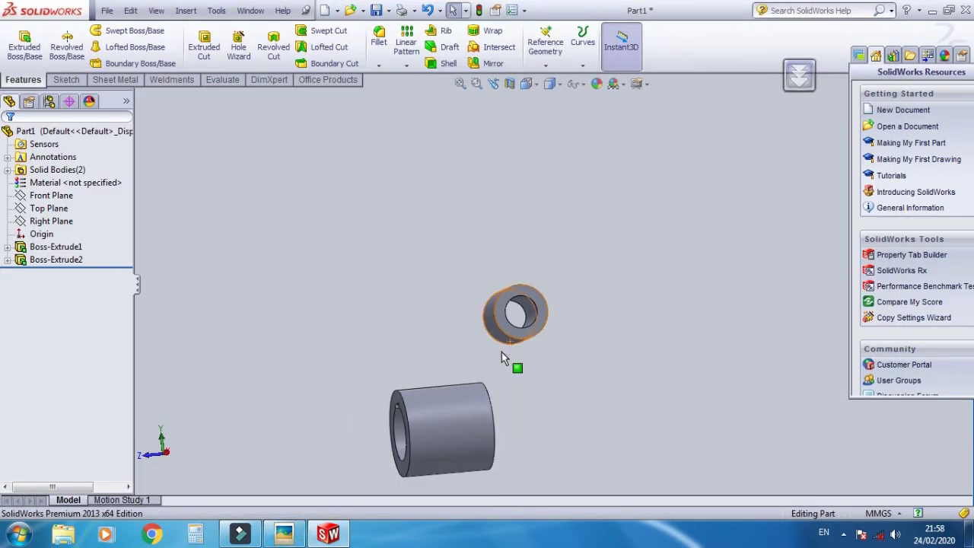
pyautogui.hotkey('ctrl', '4')
pyautogui.click(51, 221)
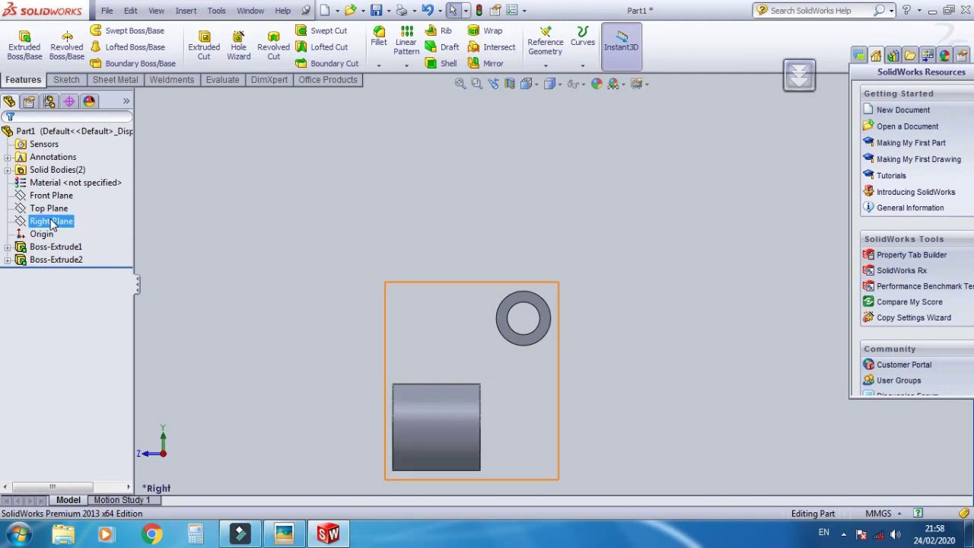
pyautogui.click(70, 199)
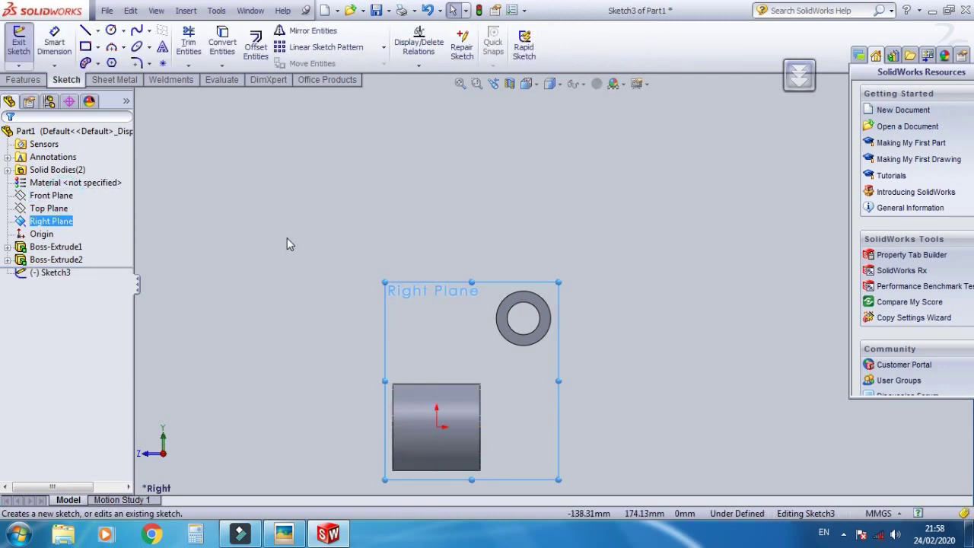
pyautogui.click(111, 29)
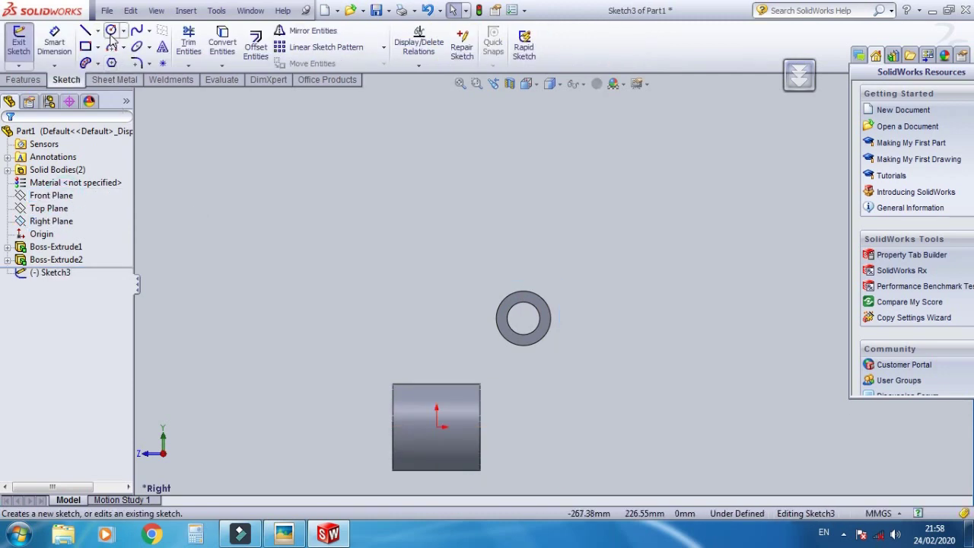
pyautogui.click(517, 402)
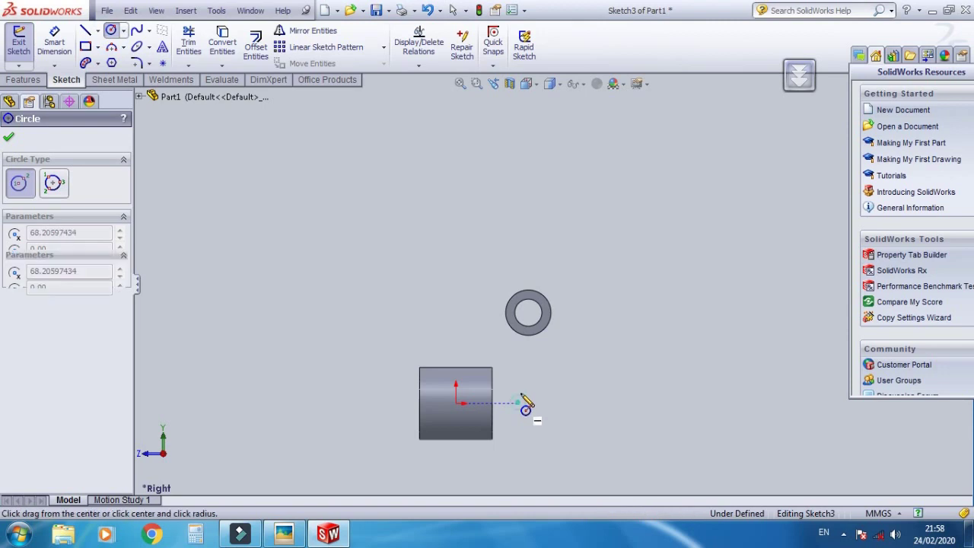
pyautogui.click(495, 274)
pyautogui.press('Escape')
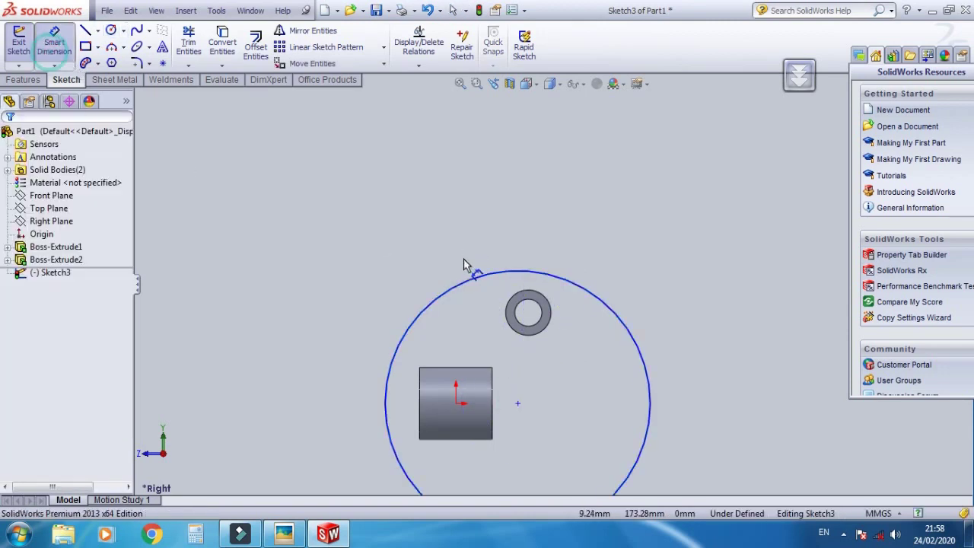
# Dimension the large circle's diameter as 400 mm
pyautogui.click(477, 274)
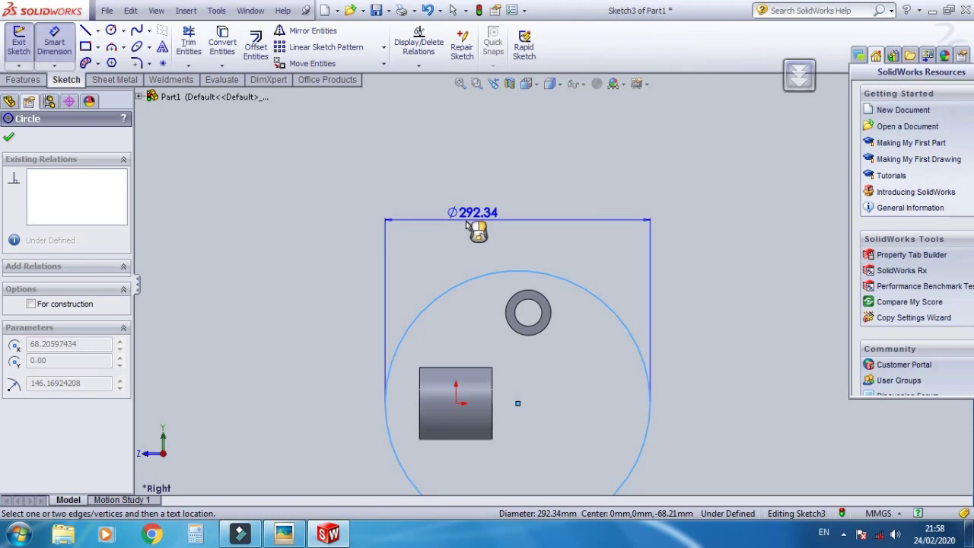
pyautogui.click(466, 222)
pyautogui.write('4')
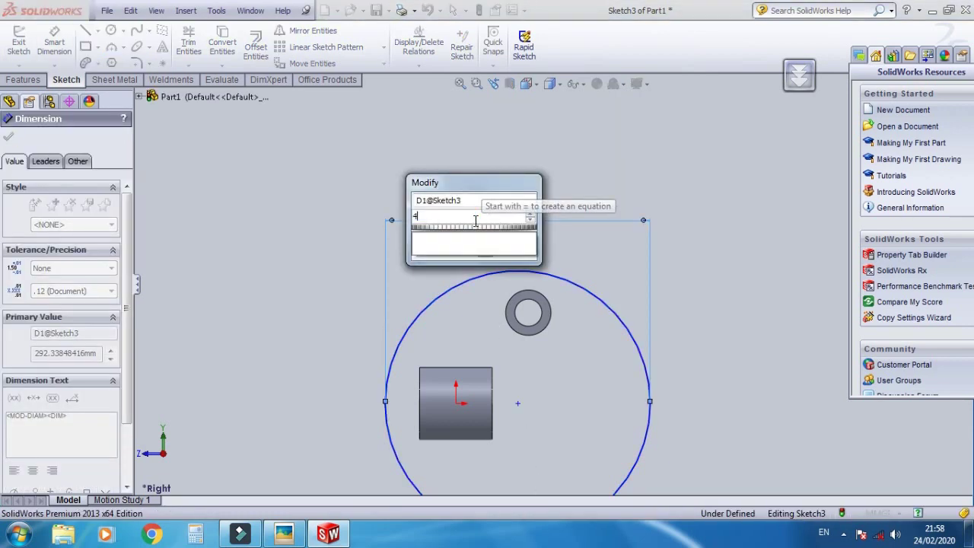
pyautogui.write('00')
pyautogui.press('Return')
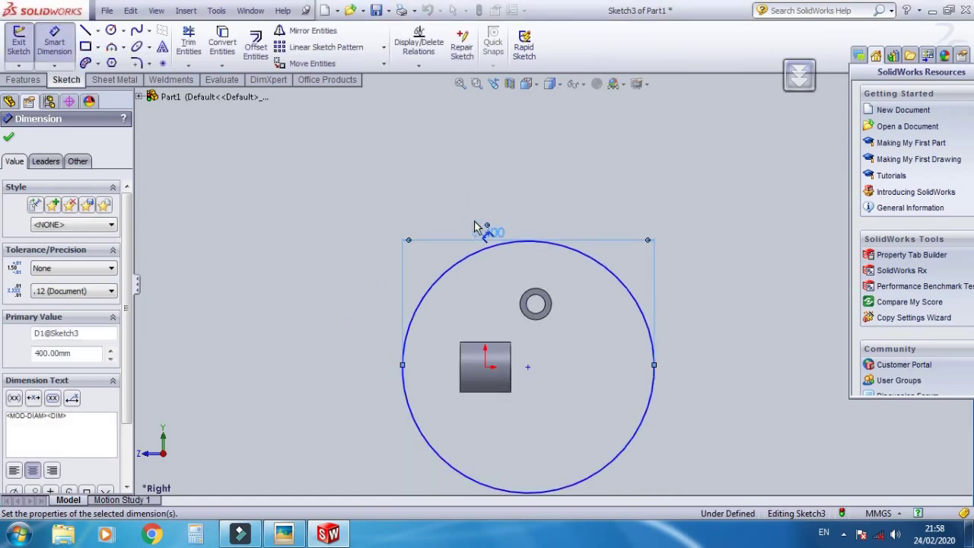
# Display the 400 mm dimension as radius R200 and compare it with the drawing
pyautogui.rightClick(493, 240)
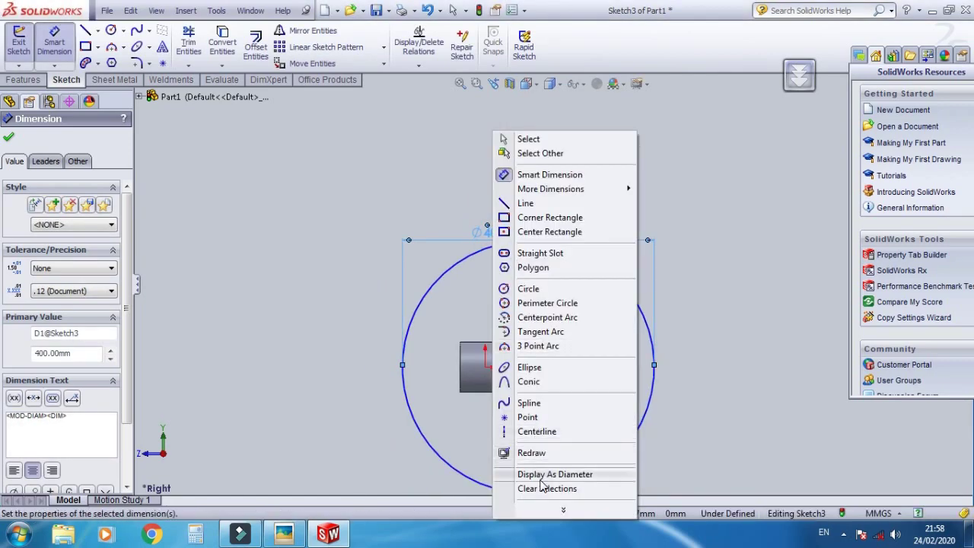
pyautogui.click(542, 470)
pyautogui.rightClick(493, 242)
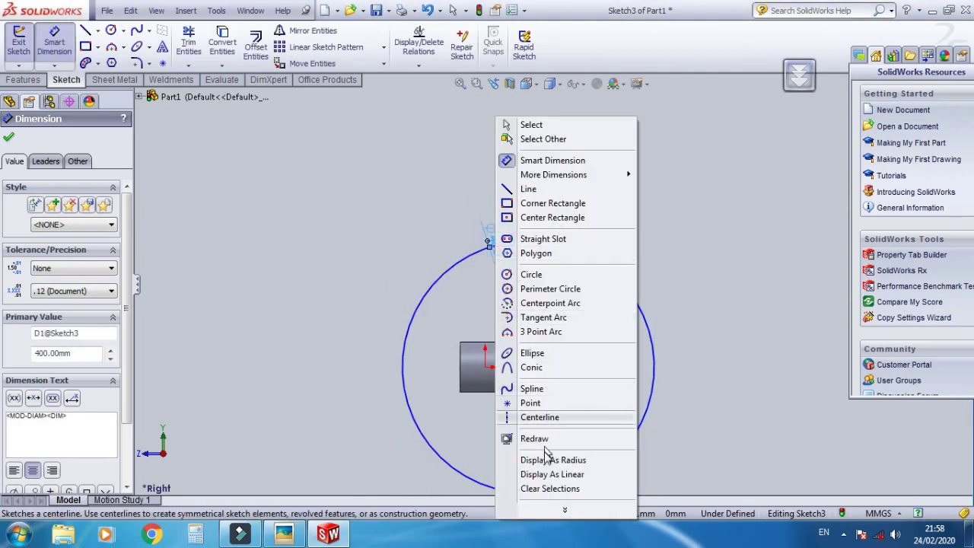
pyautogui.click(546, 460)
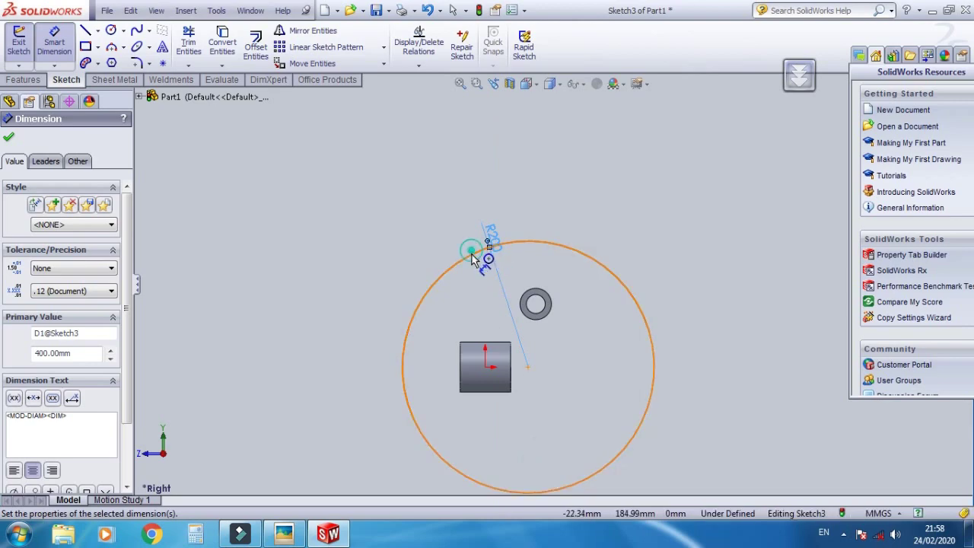
pyautogui.click(478, 256)
pyautogui.press('Escape')
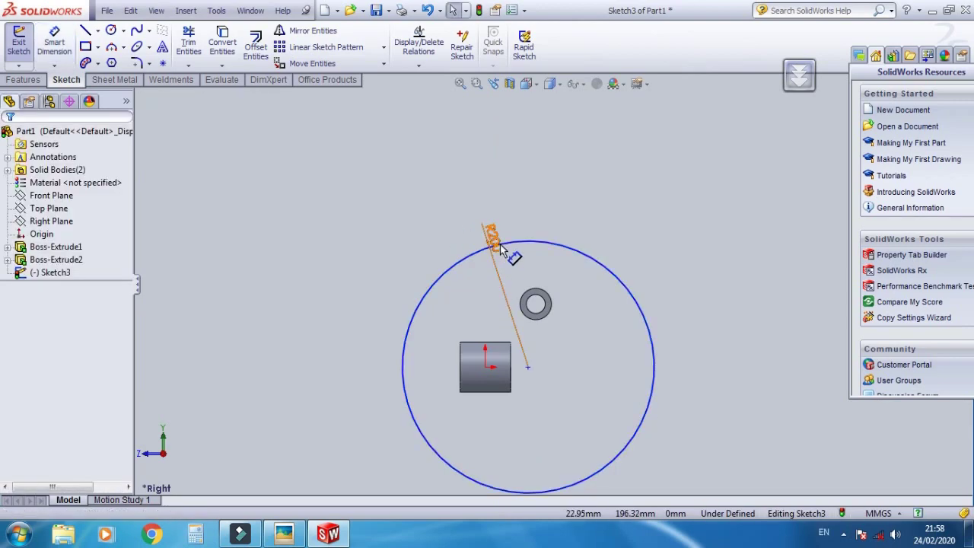
pyautogui.click(514, 290)
pyautogui.press('Escape')
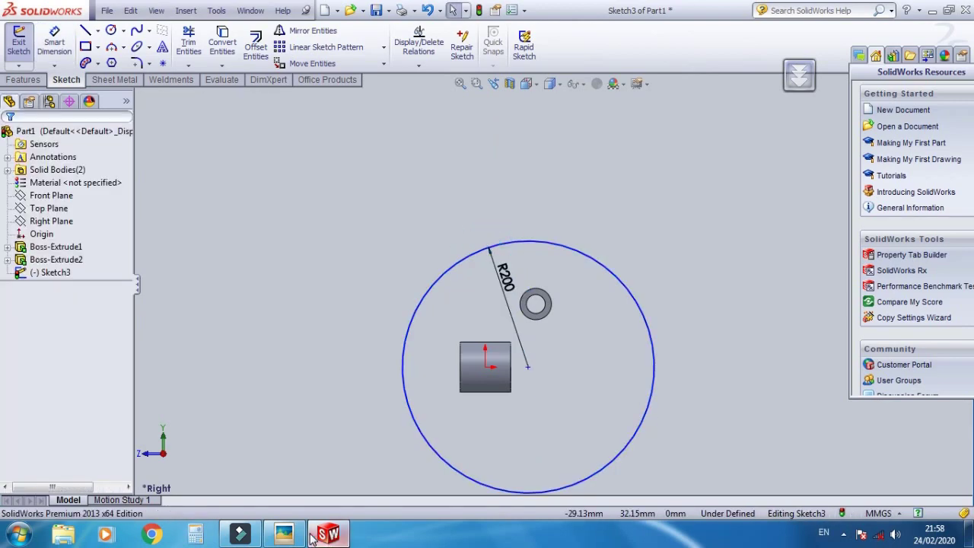
pyautogui.click(285, 535)
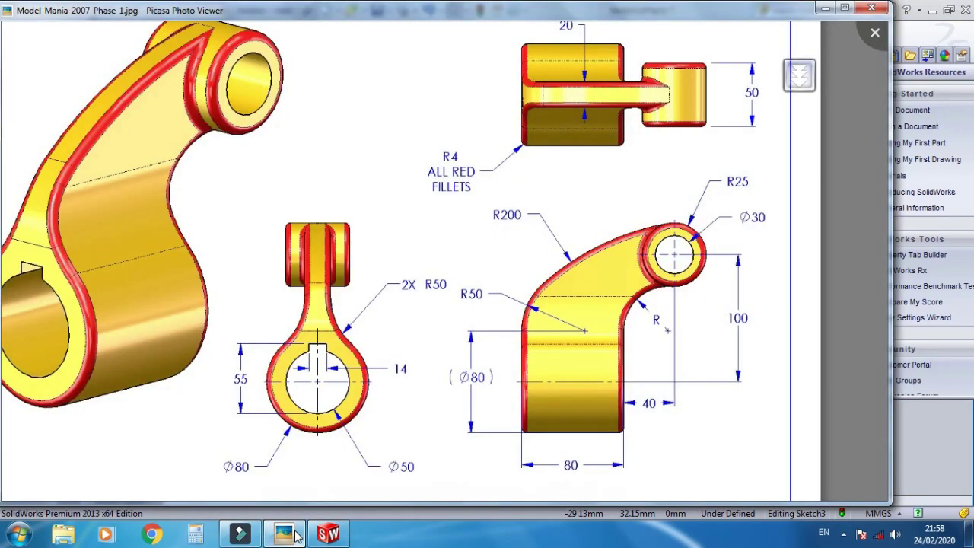
pyautogui.click(285, 535)
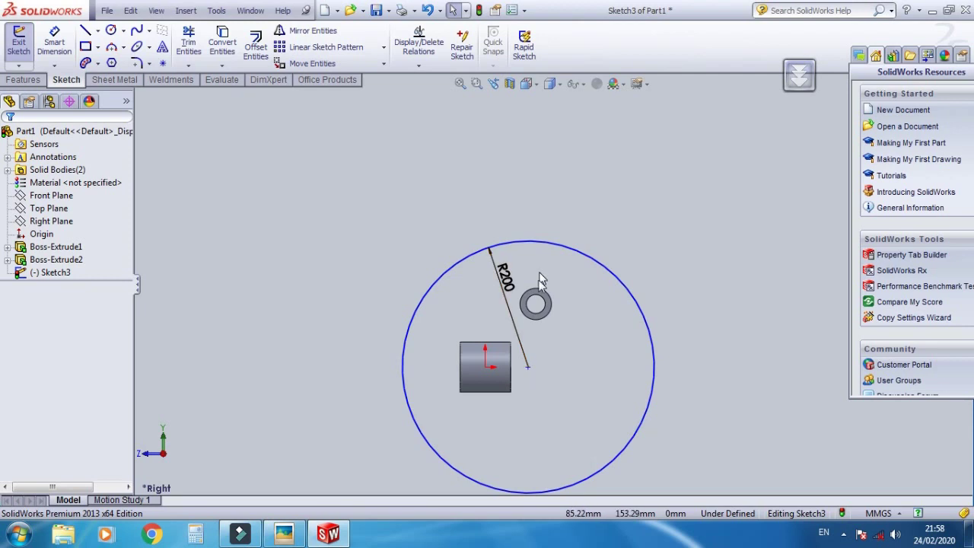
# Try a Coradial relation on the R200 arc, then undo it
pyautogui.scroll(-3, 533, 278)
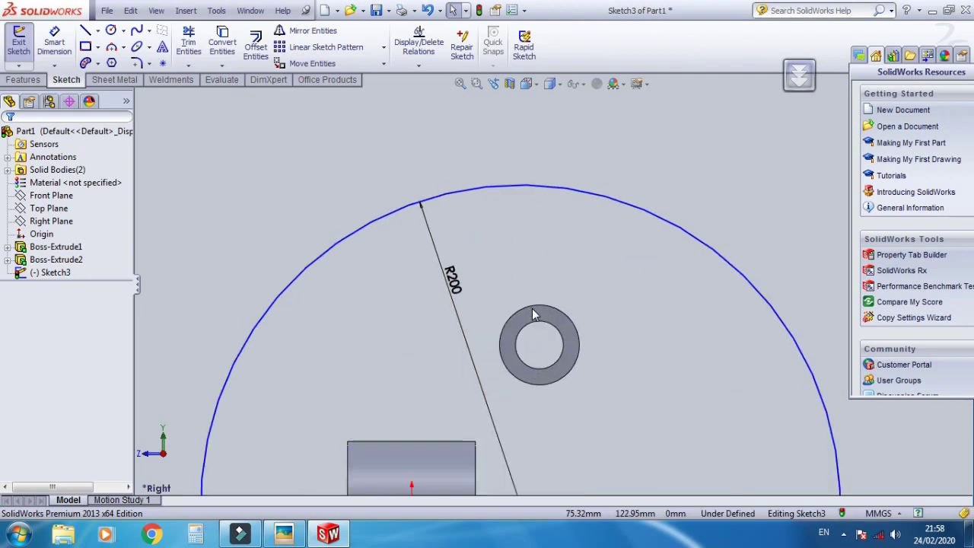
pyautogui.keyDown('ctrl'); pyautogui.click(446, 193); pyautogui.keyUp('ctrl')
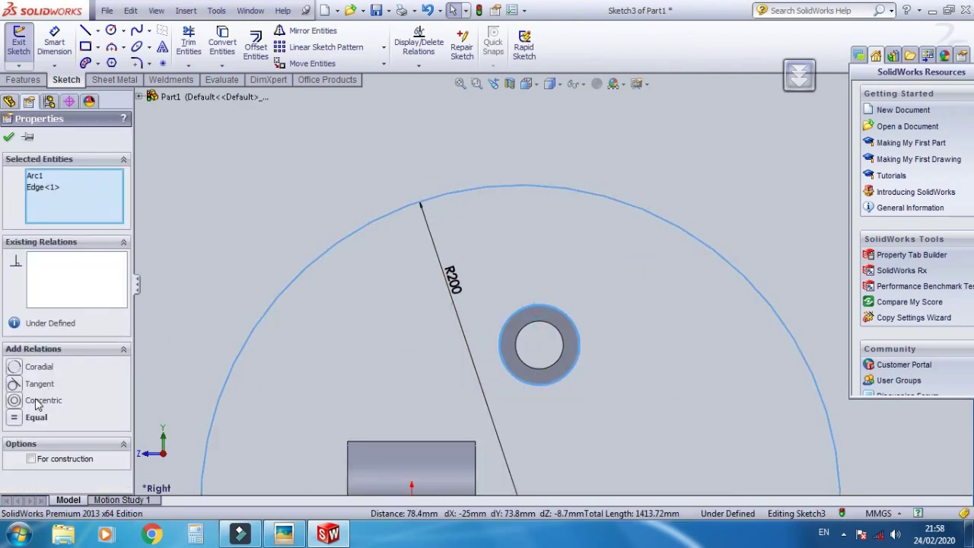
pyautogui.click(15, 367)
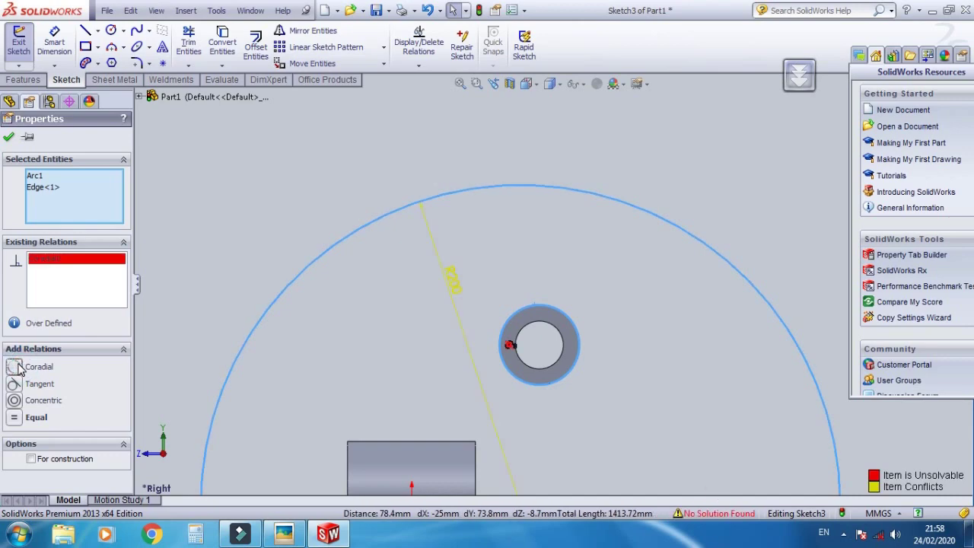
pyautogui.press('Escape')
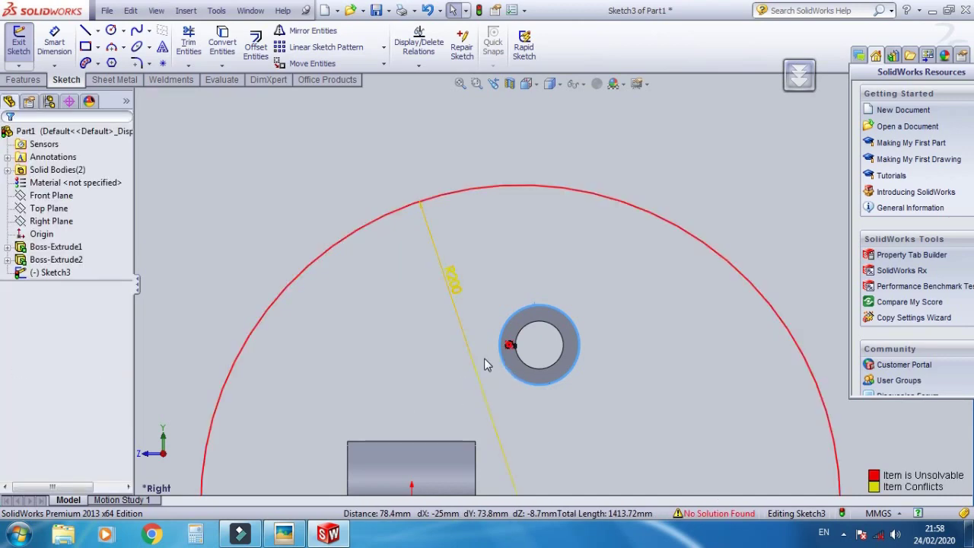
pyautogui.hotkey('ctrl', 'z')
pyautogui.press('Escape')
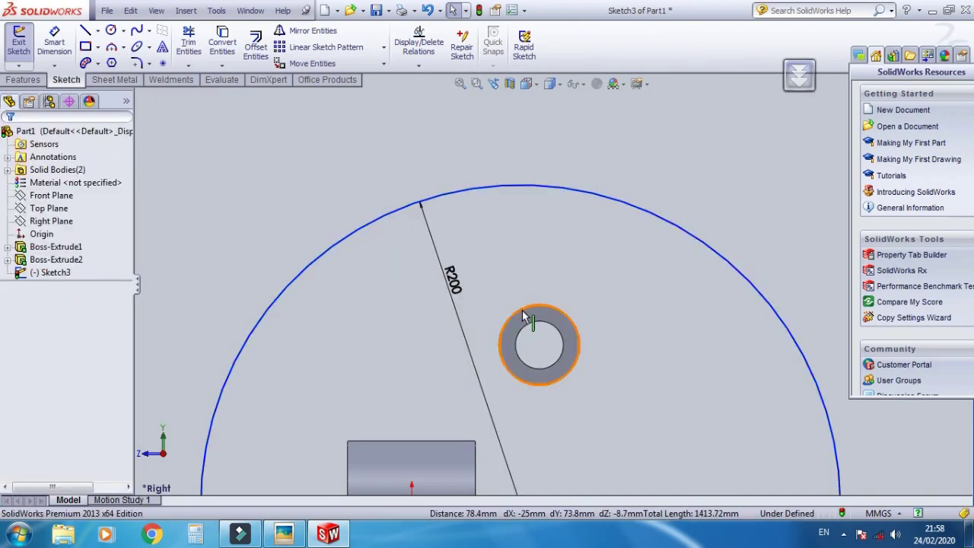
# Add a Tangent relation between the small ring's outer edge and the R200 arc
pyautogui.click(523, 314)
pyautogui.keyDown('ctrl'); pyautogui.click(468, 194); pyautogui.keyUp('ctrl')
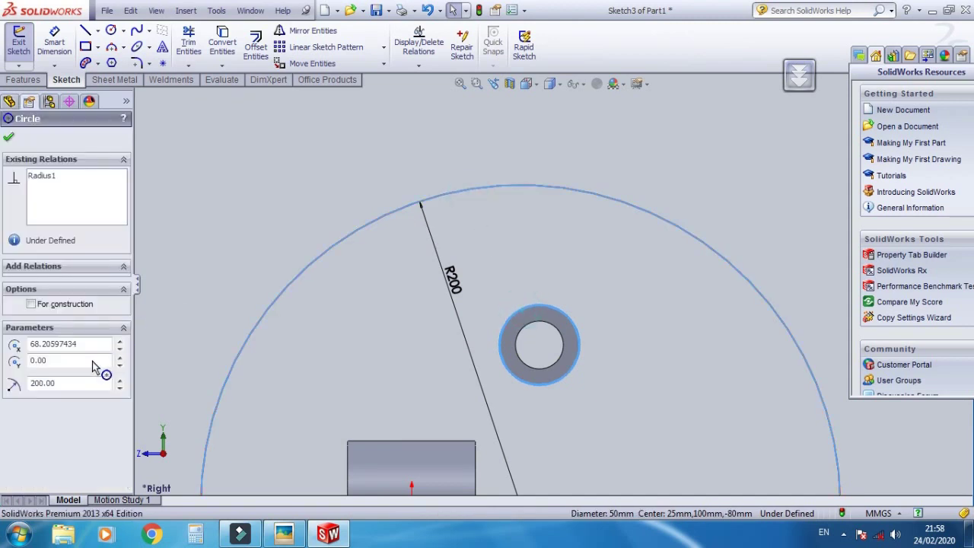
pyautogui.click(17, 387)
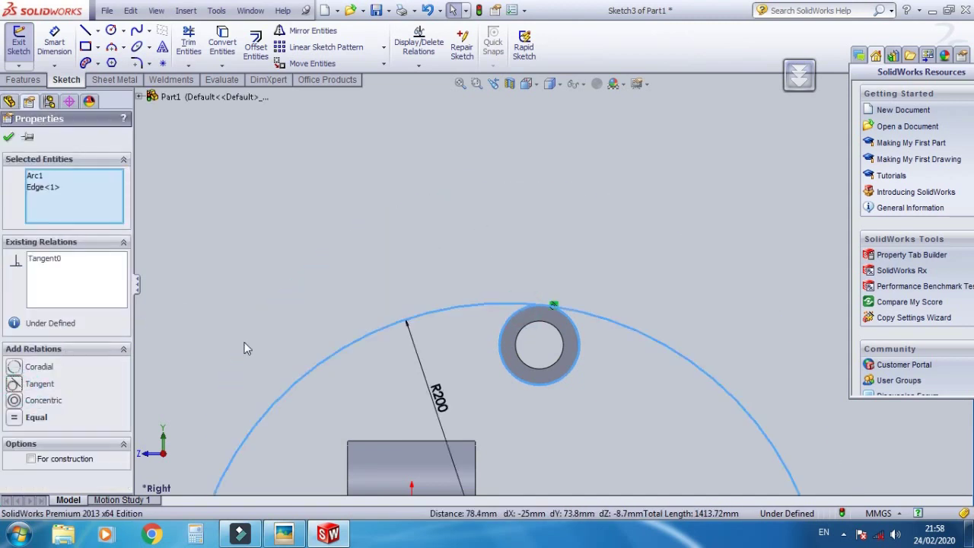
pyautogui.click(243, 343)
pyautogui.scroll(2, 395, 339)
pyautogui.scroll(3, 471, 356)
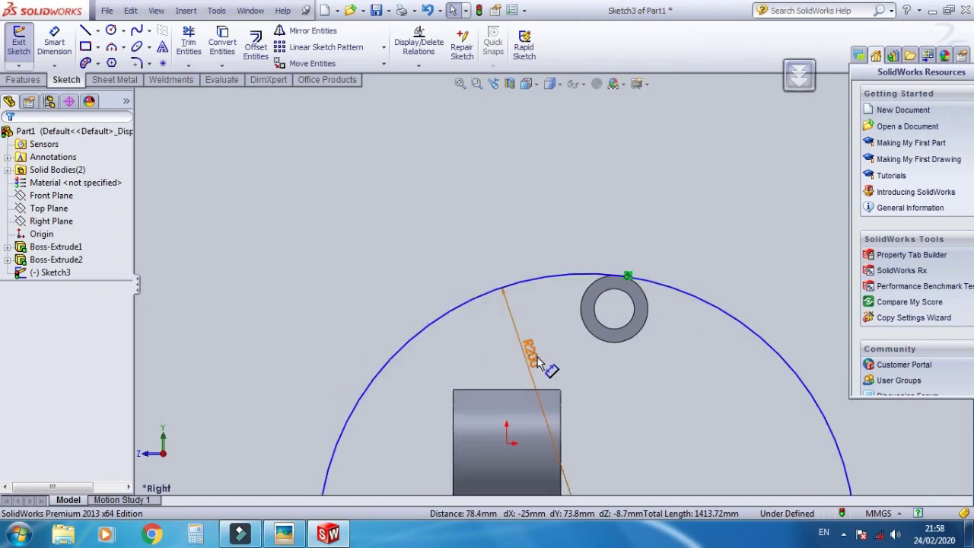
pyautogui.click(287, 537)
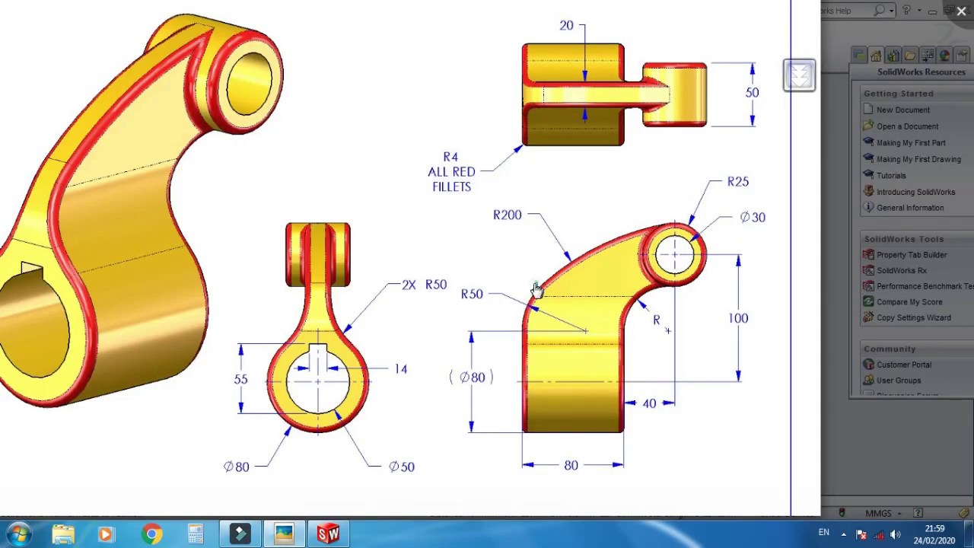
pyautogui.moveTo(536, 290); pyautogui.dragTo(434, 271)
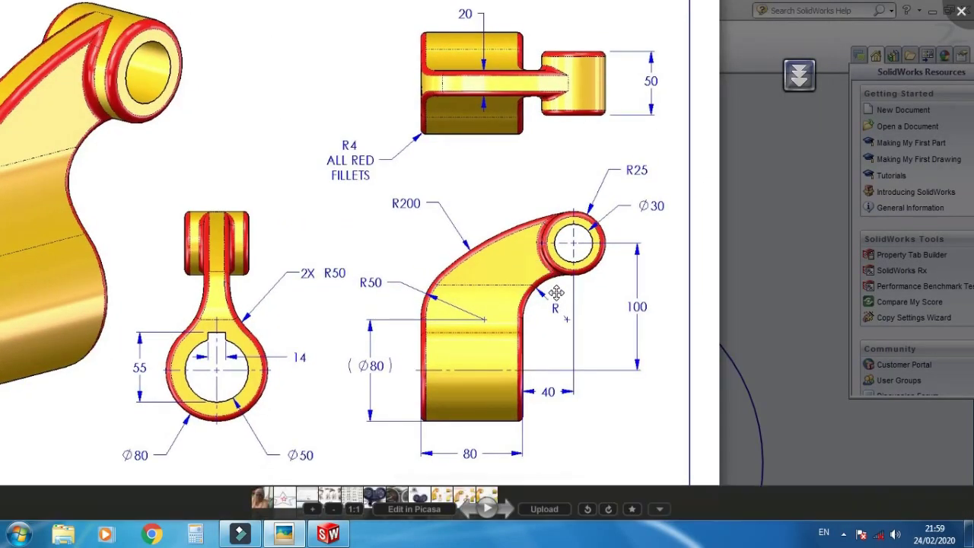
pyautogui.scroll(1, 556, 292)
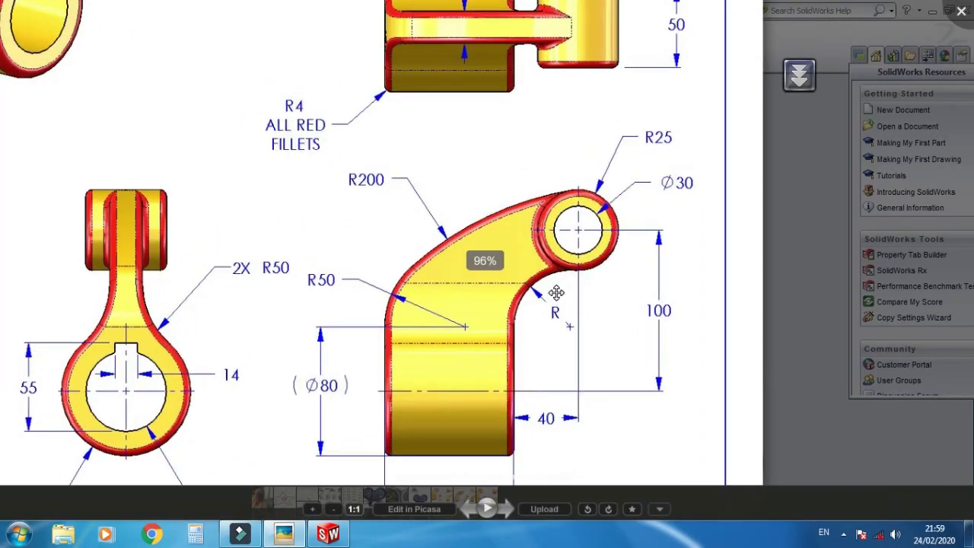
pyautogui.scroll(1, 556, 292)
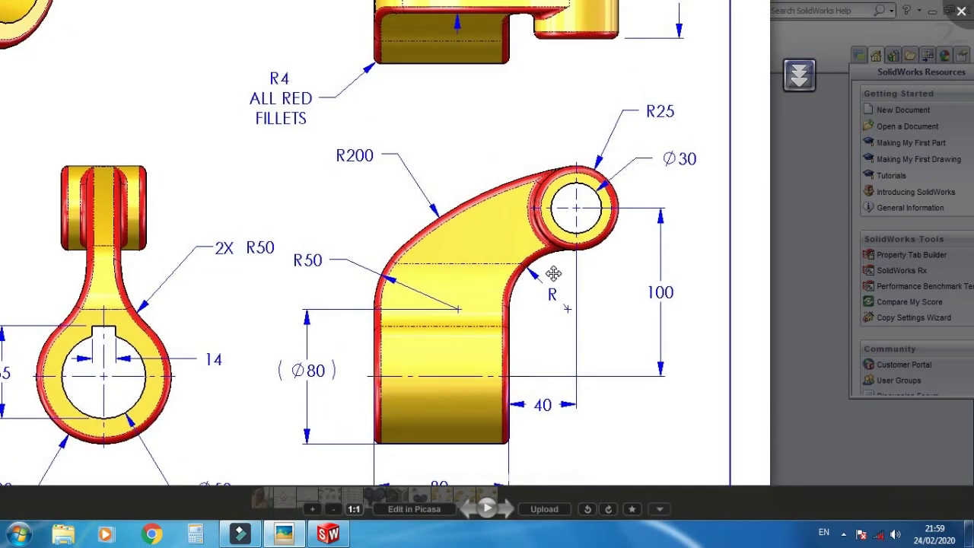
pyautogui.scroll(-2, 554, 272)
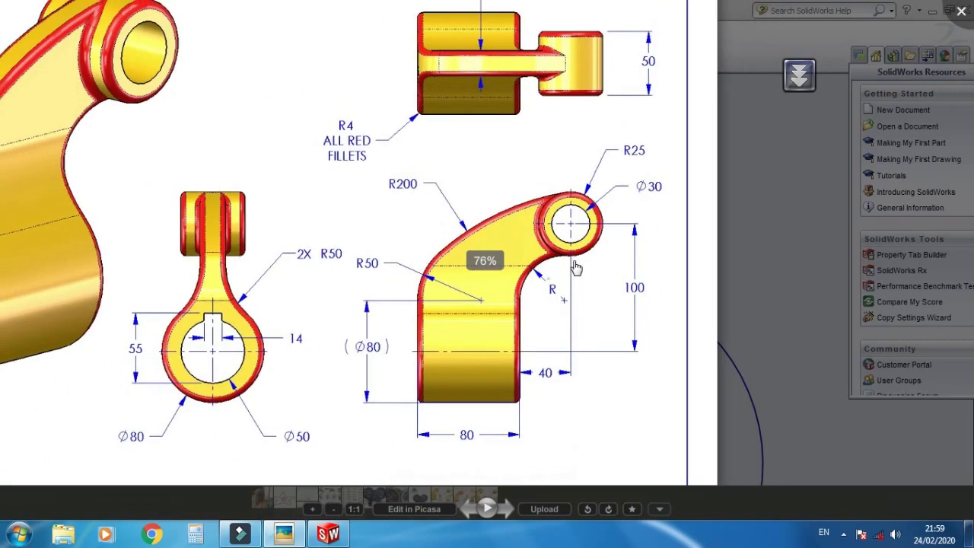
pyautogui.scroll(-1, 570, 263)
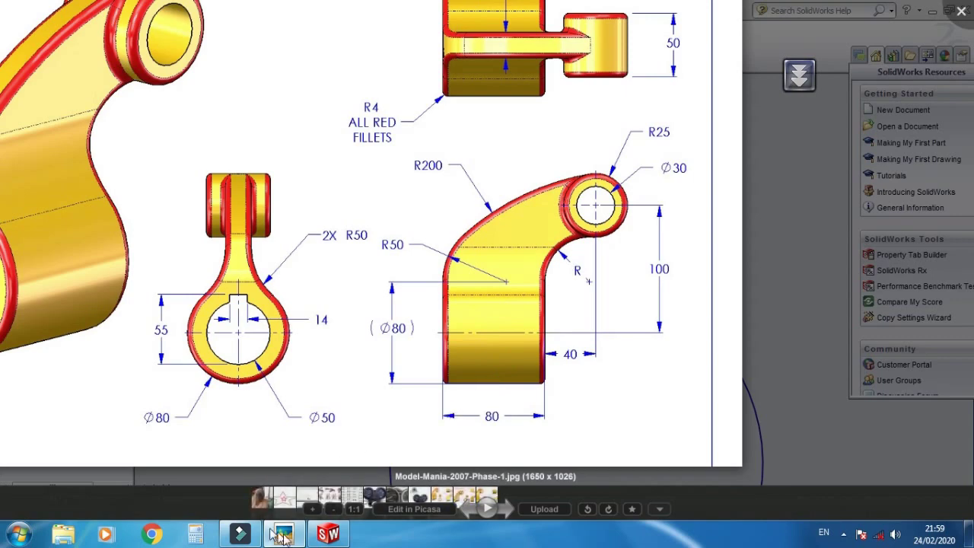
pyautogui.click(328, 535)
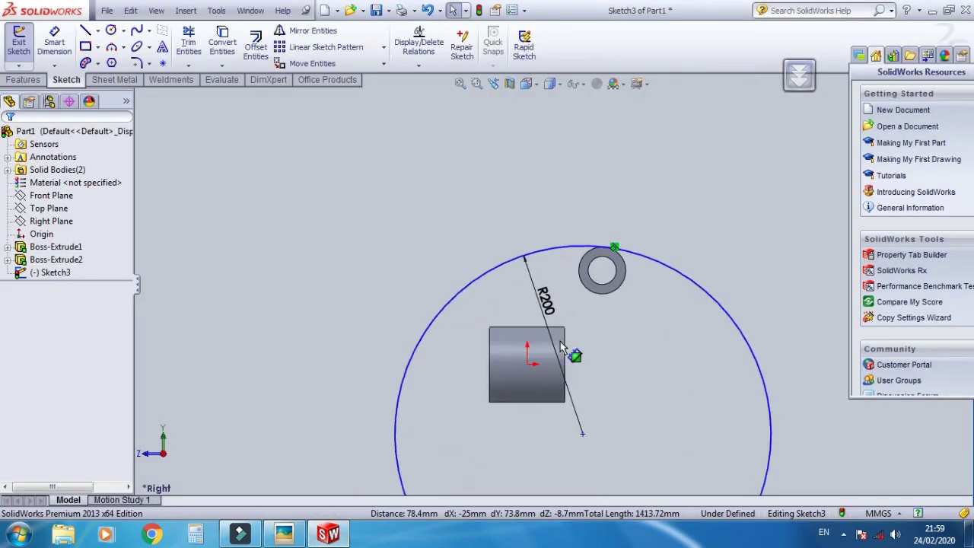
# Draw a new circle centred above the block, checking its position against the drawing
pyautogui.scroll(-3, 560, 327)
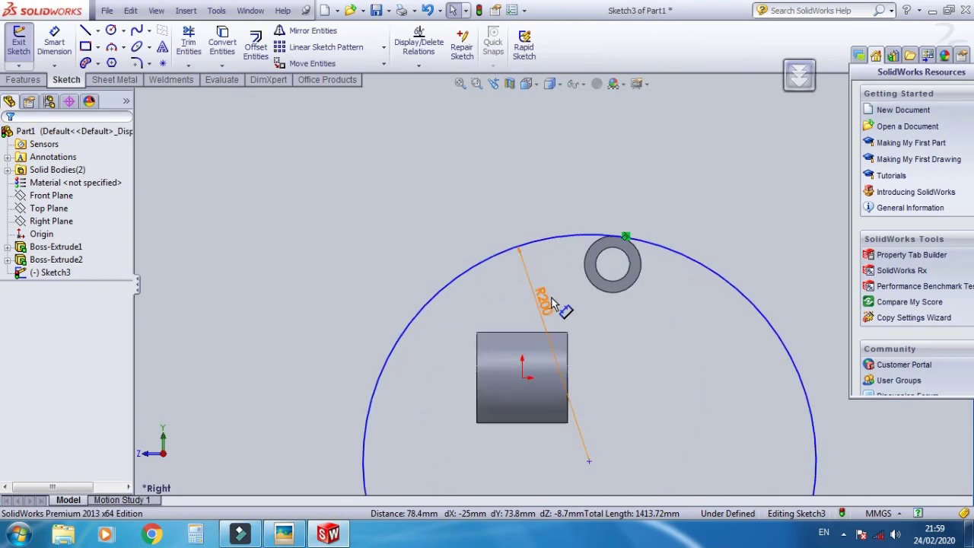
pyautogui.click(111, 32)
pyautogui.click(495, 306)
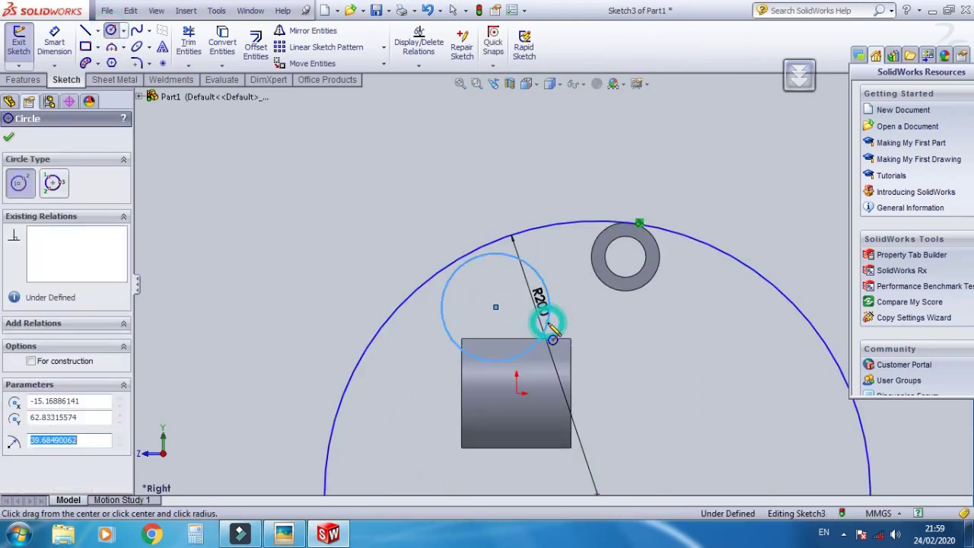
pyautogui.click(552, 329)
pyautogui.click(283, 534)
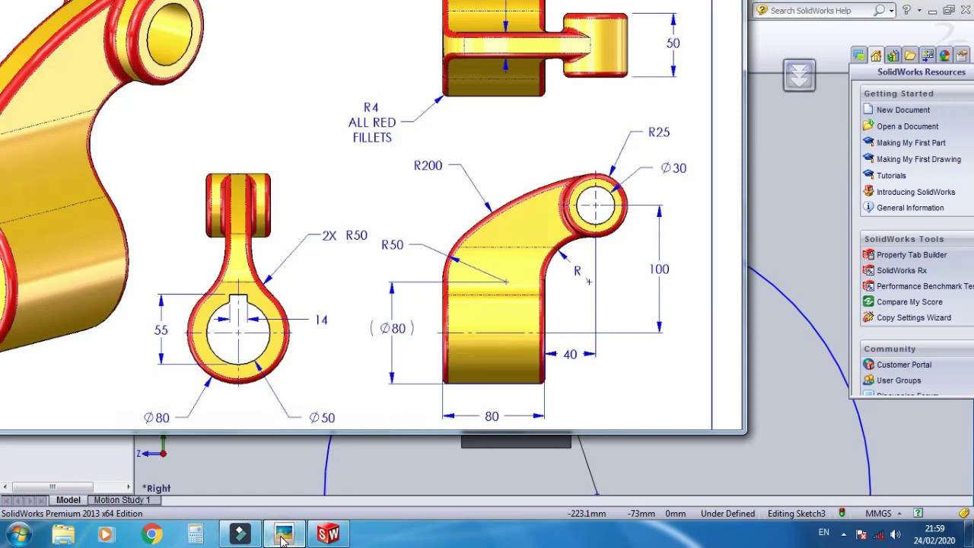
pyautogui.click(283, 536)
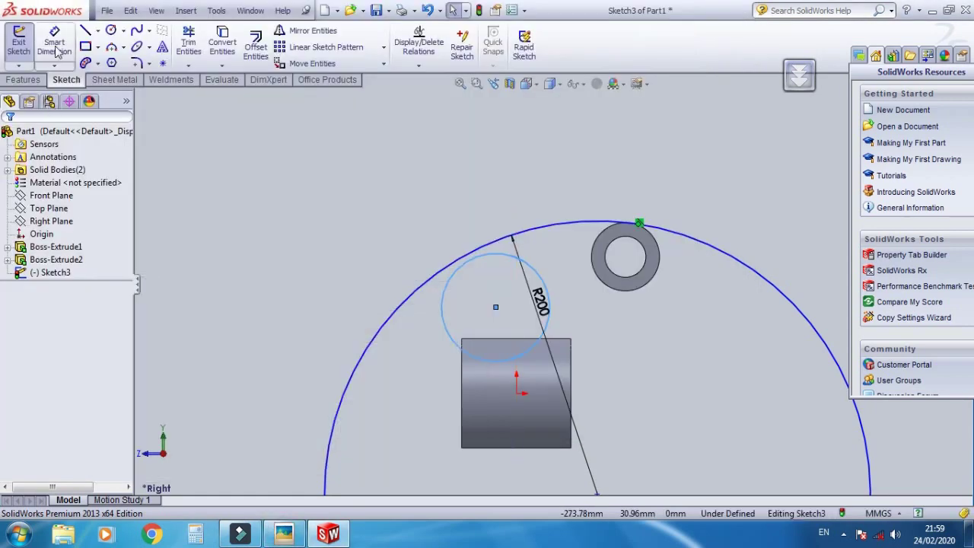
# Dimension the new circle's diameter and display it as a radius
pyautogui.click(55, 47)
pyautogui.click(441, 298)
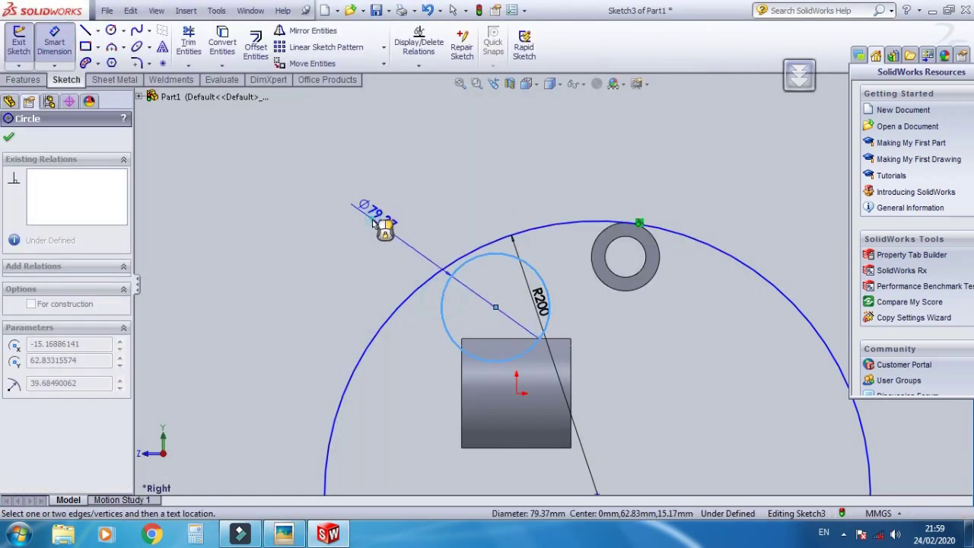
pyautogui.click(372, 222)
pyautogui.press('Return')
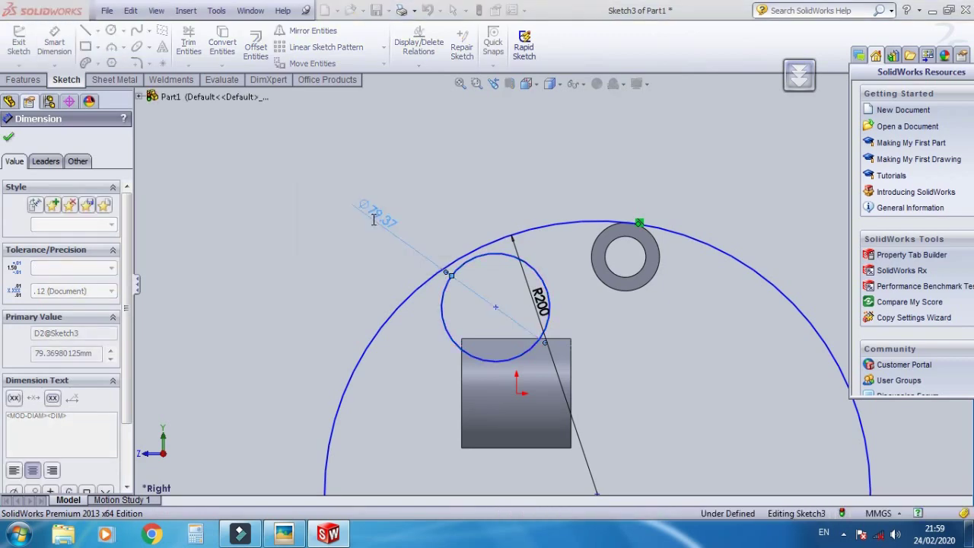
pyautogui.rightClick(372, 216)
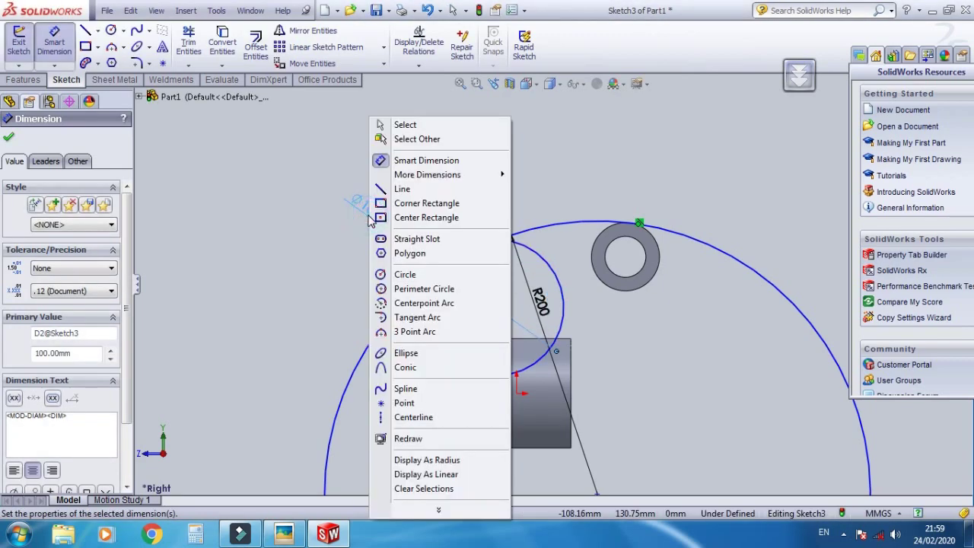
pyautogui.click(414, 460)
pyautogui.press('Escape')
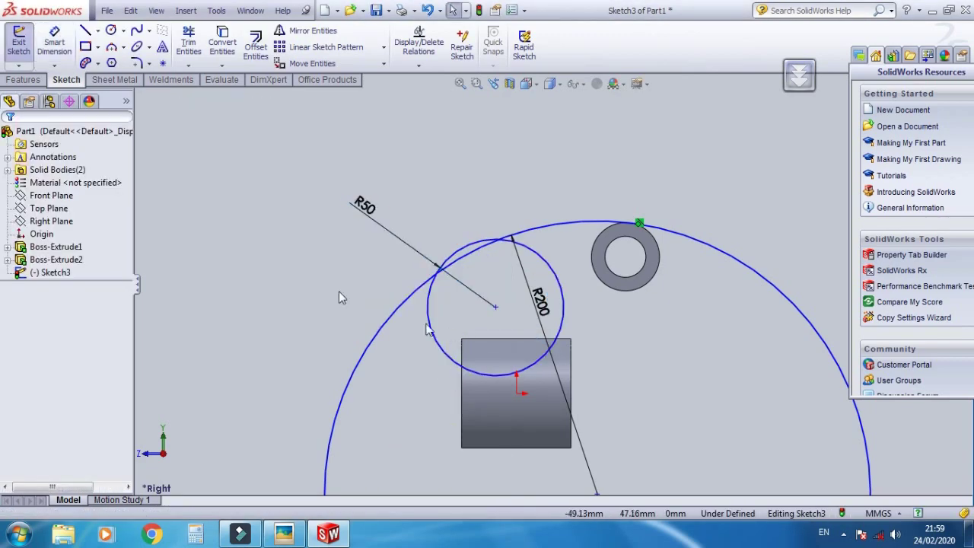
# Draw a short vertical line up from the block's corner
pyautogui.click(86, 30)
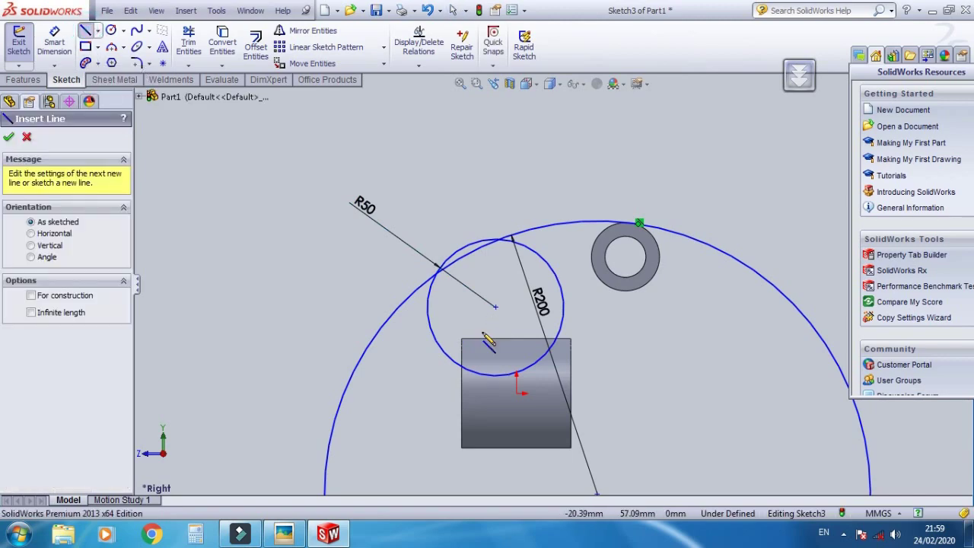
pyautogui.scroll(-2, 460, 354)
pyautogui.scroll(-1, 460, 354)
pyautogui.moveTo(457, 347); pyautogui.dragTo(457, 322)
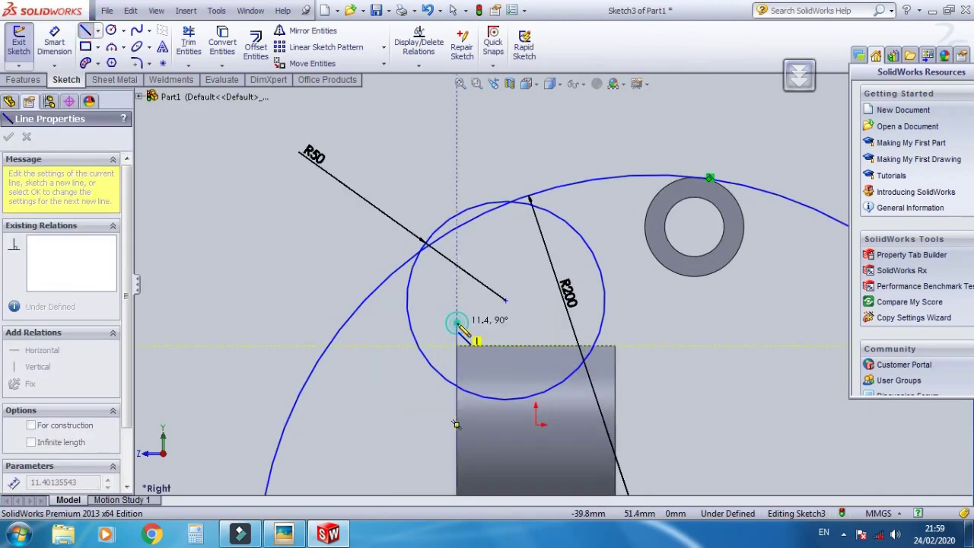
pyautogui.press('Escape')
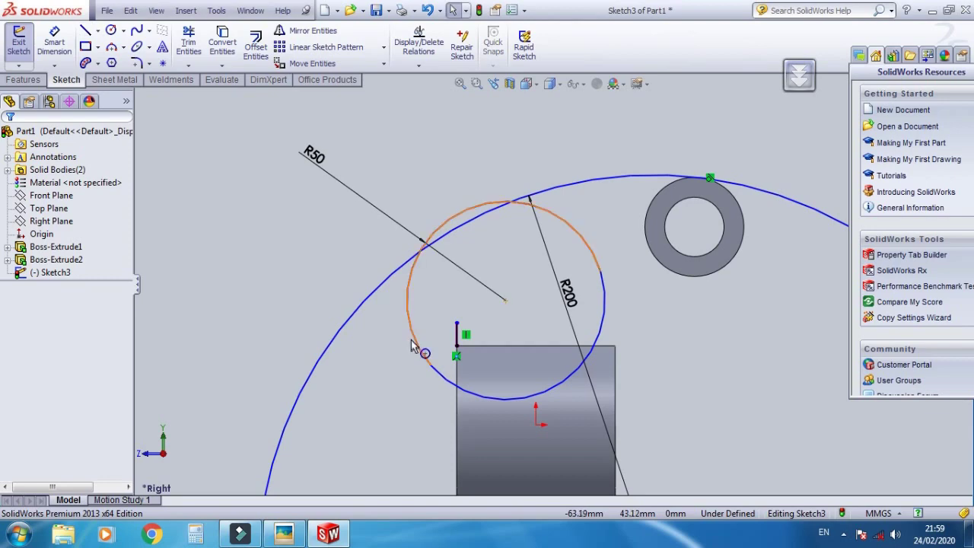
# Make the small circle tangent to both the vertical line and the R200 arc
pyautogui.click(412, 342)
pyautogui.click(458, 335)
pyautogui.keyDown('ctrl'); pyautogui.click(339, 335); pyautogui.keyUp('ctrl')
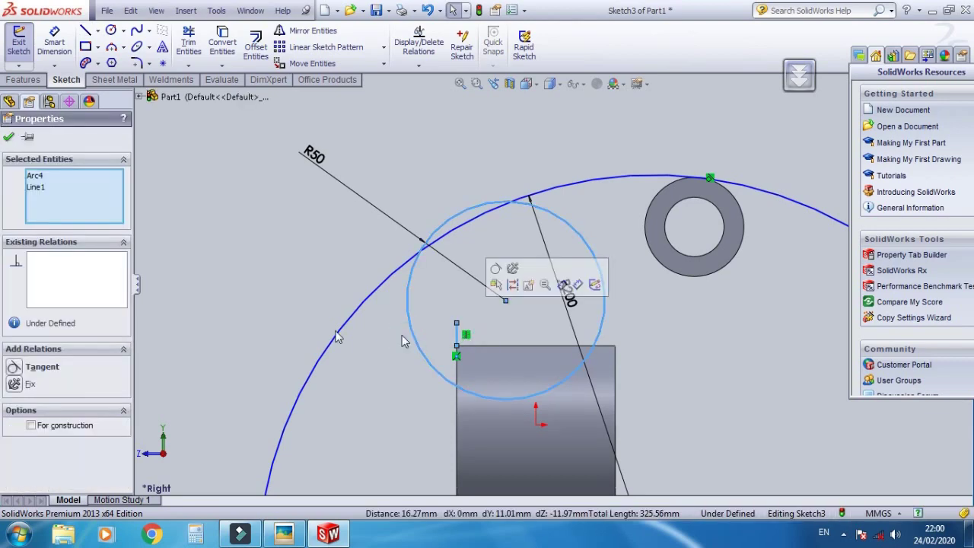
pyautogui.click(14, 368)
pyautogui.click(762, 344)
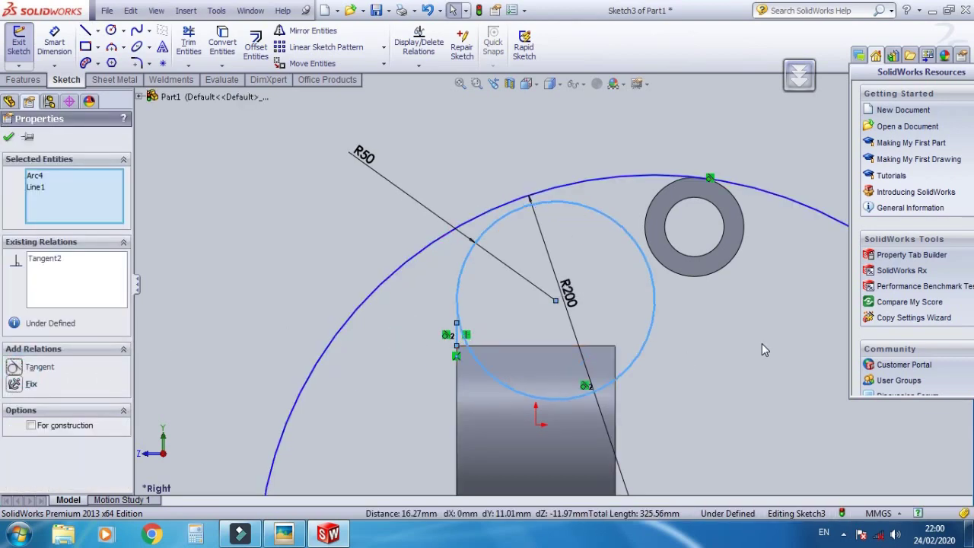
pyautogui.click(571, 190)
pyautogui.keyDown('ctrl'); pyautogui.click(561, 203); pyautogui.keyUp('ctrl')
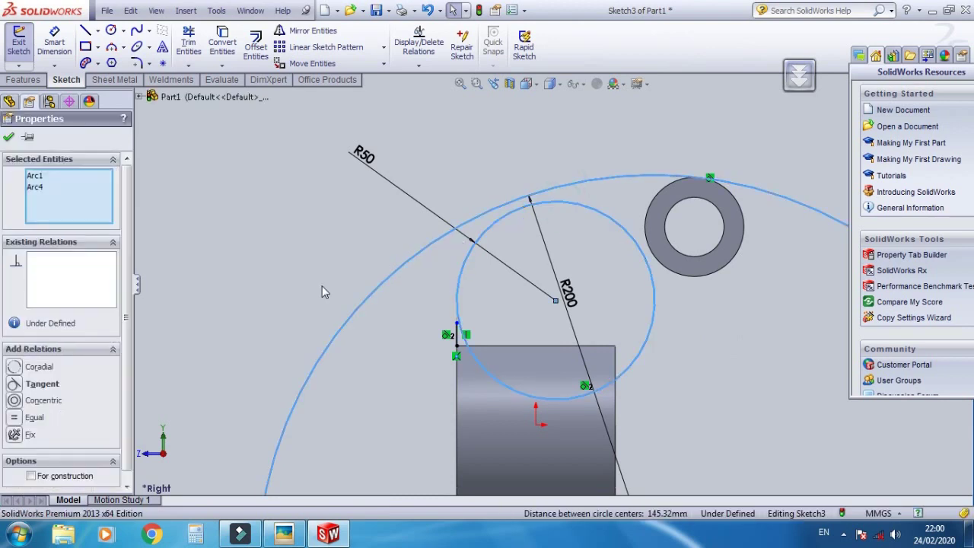
pyautogui.click(14, 384)
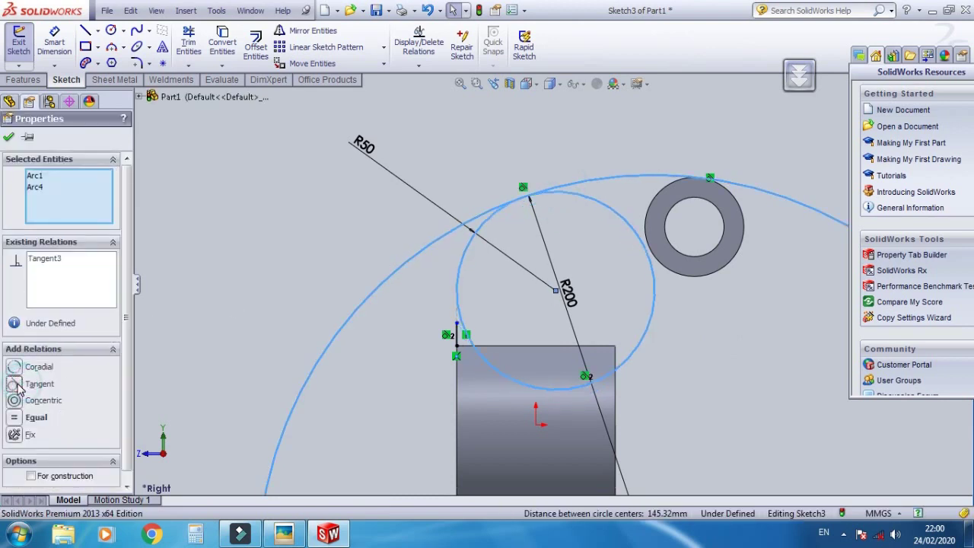
pyautogui.click(332, 152)
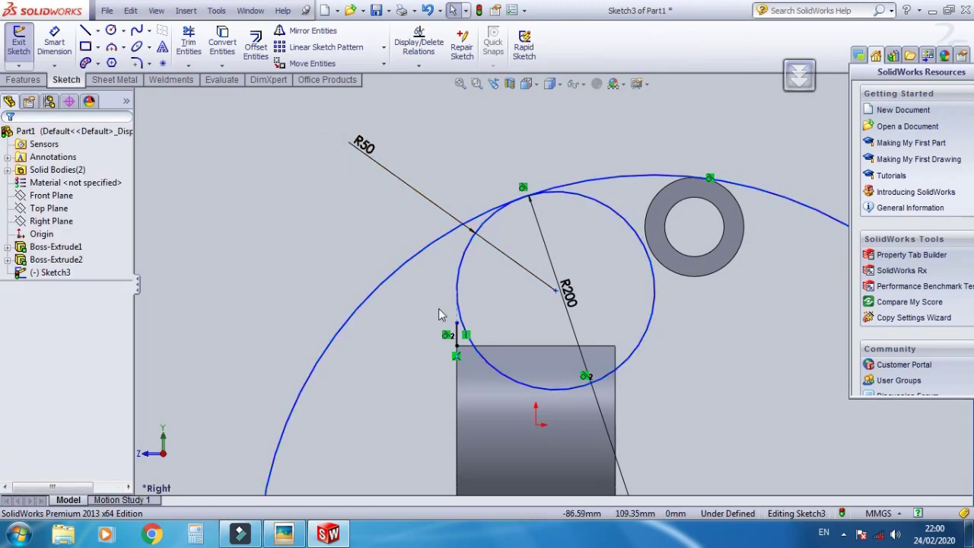
# Extend the vertical line up to meet the circle
pyautogui.scroll(-2, 464, 315)
pyautogui.scroll(-1, 465, 315)
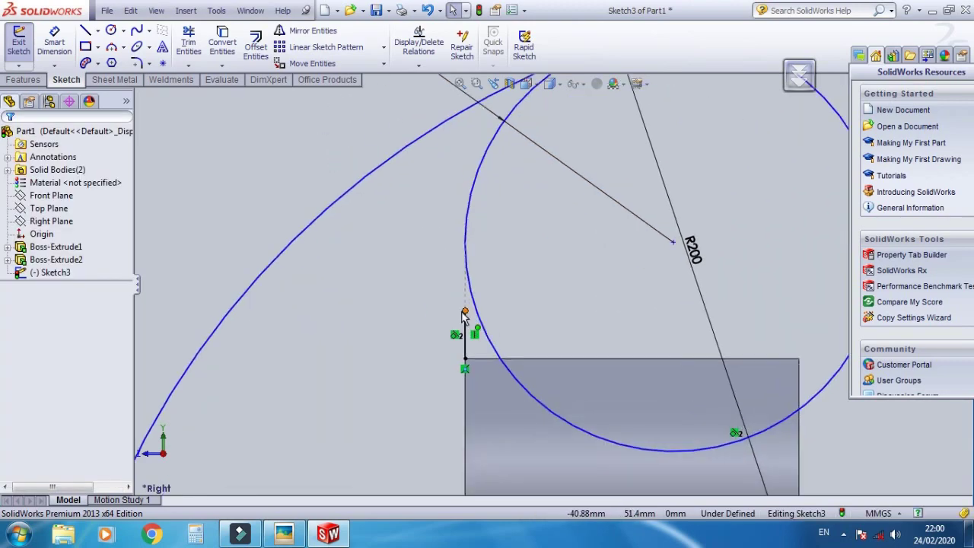
pyautogui.moveTo(466, 313); pyautogui.dragTo(459, 214)
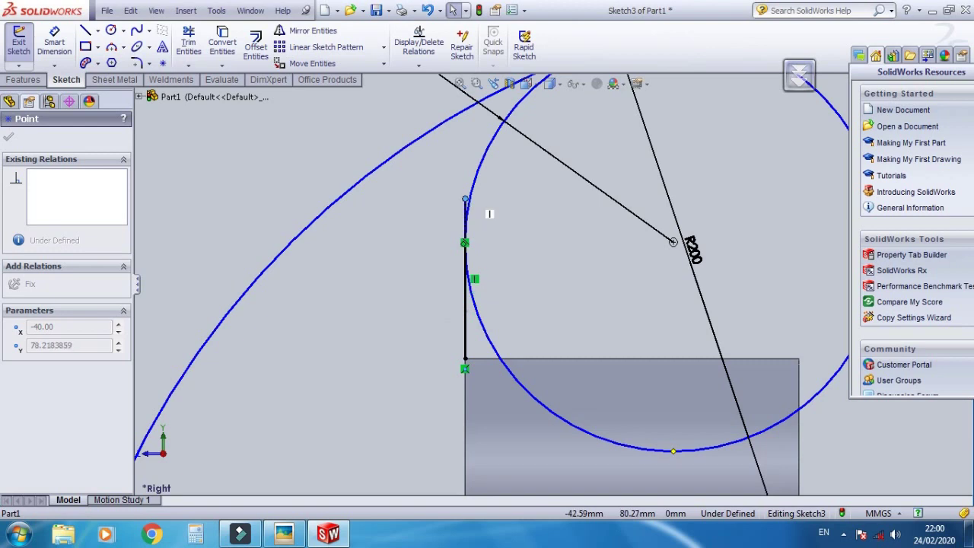
pyautogui.press('Escape')
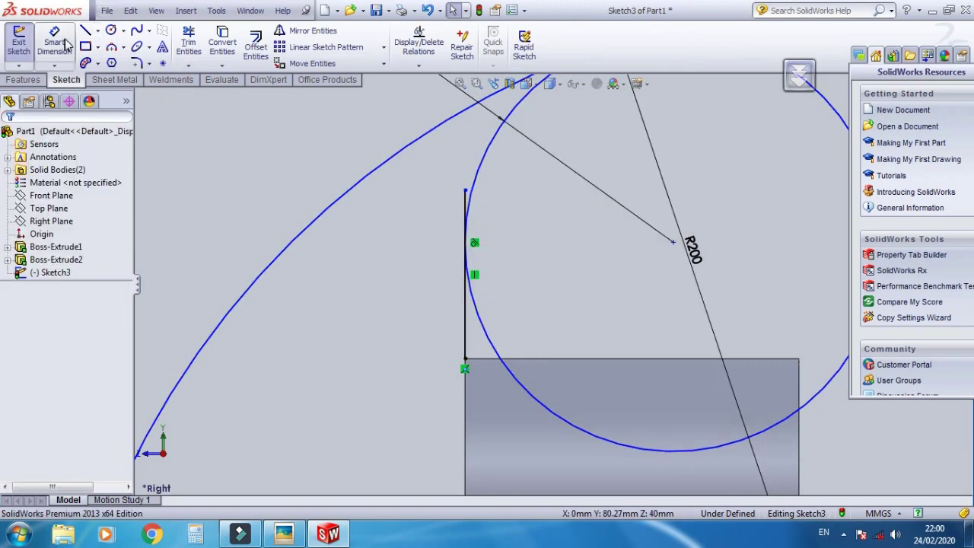
# Trim the line's excess and most of the circle, restoring the accidentally trimmed R200 arc
pyautogui.click(189, 42)
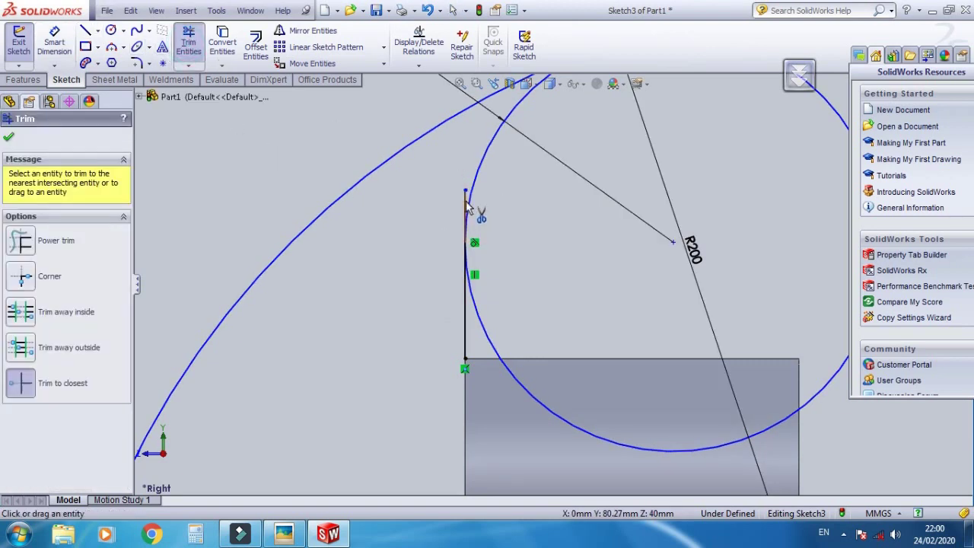
pyautogui.click(466, 204)
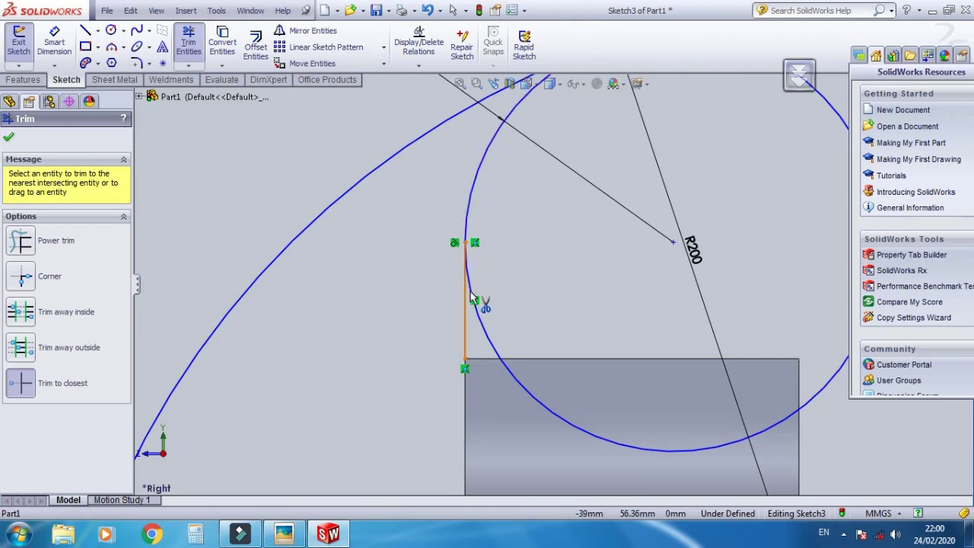
pyautogui.click(471, 290)
pyautogui.scroll(3, 563, 282)
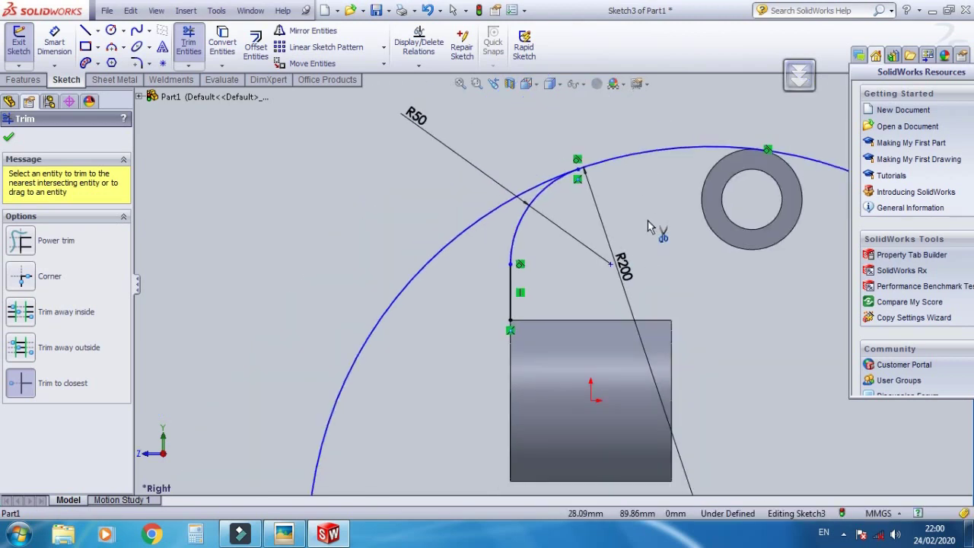
pyautogui.click(470, 234)
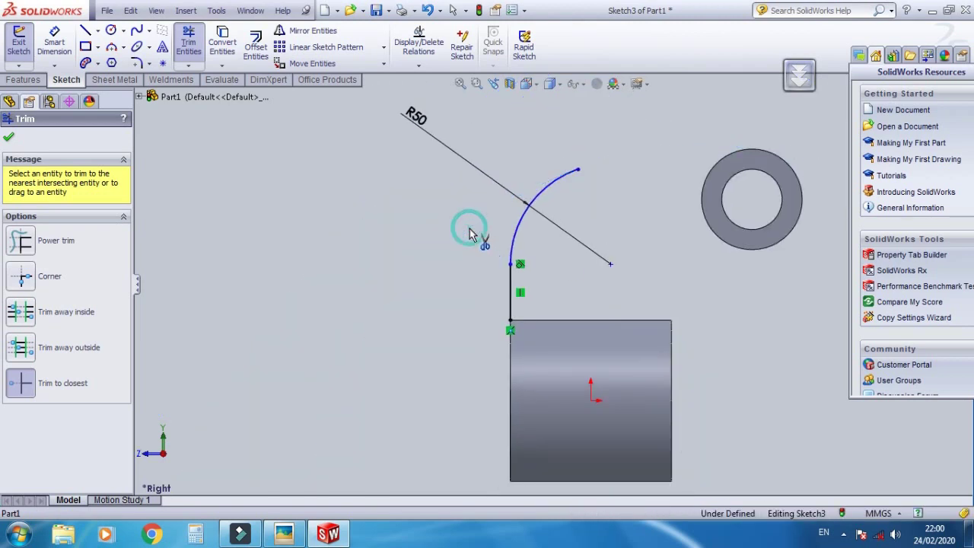
pyautogui.hotkey('ctrl', 'z')
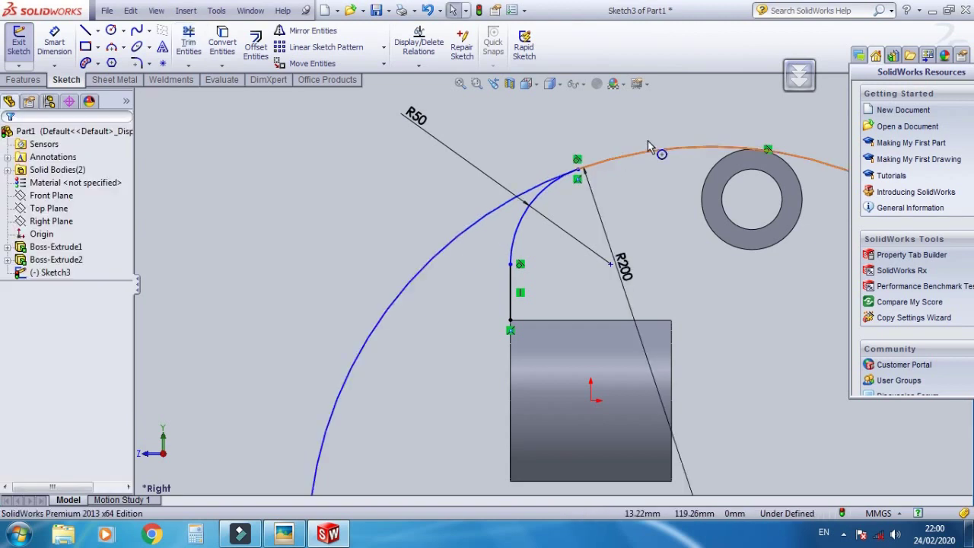
pyautogui.scroll(-2, 533, 205)
pyautogui.scroll(-3, 508, 223)
pyautogui.scroll(-1, 533, 221)
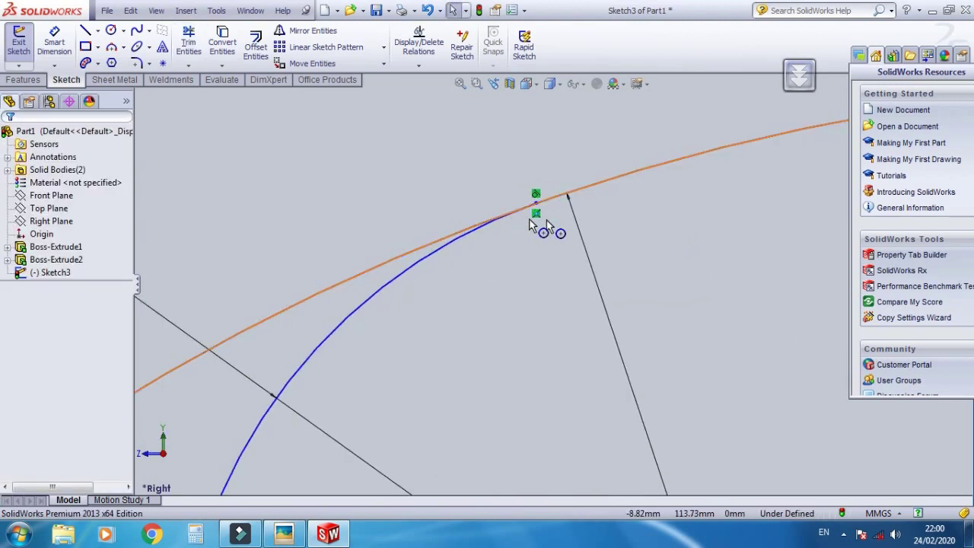
pyautogui.scroll(1, 546, 220)
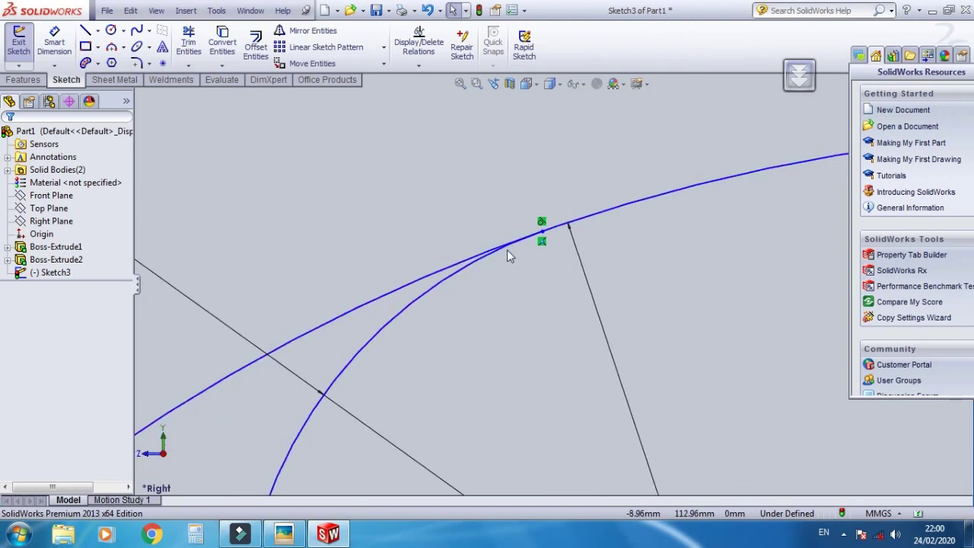
pyautogui.scroll(-1, 508, 255)
pyautogui.scroll(-1, 567, 227)
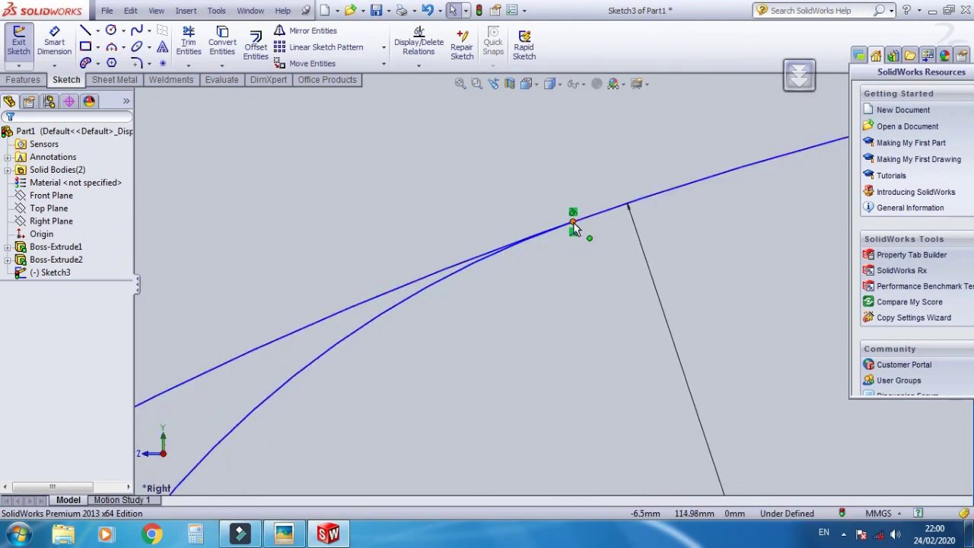
pyautogui.click(572, 222)
pyautogui.keyDown('ctrl'); pyautogui.click(589, 220); pyautogui.keyUp('ctrl')
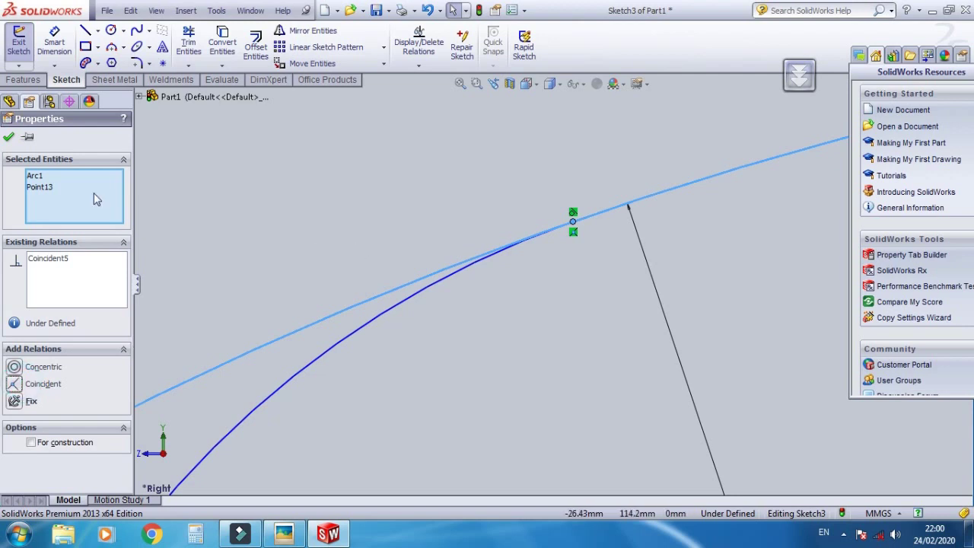
pyautogui.click(9, 138)
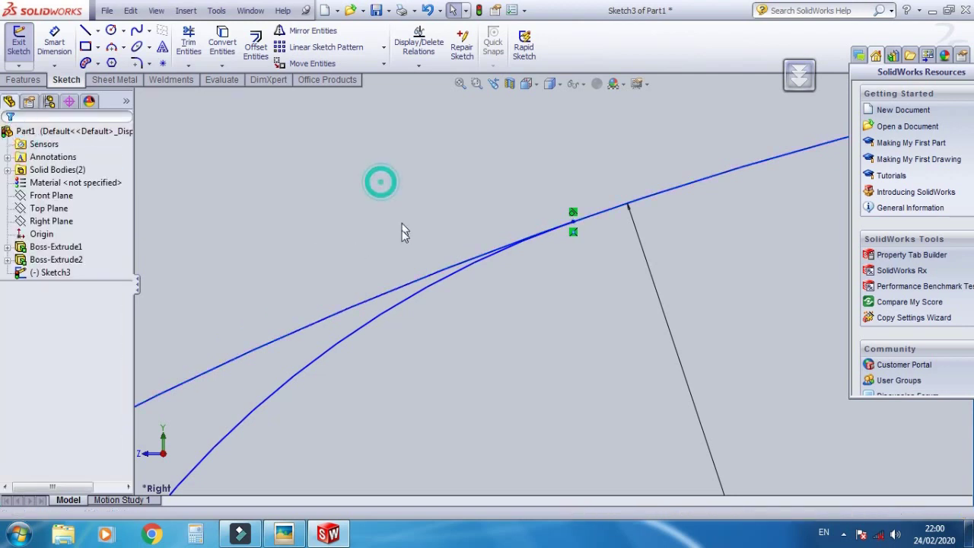
pyautogui.click(190, 41)
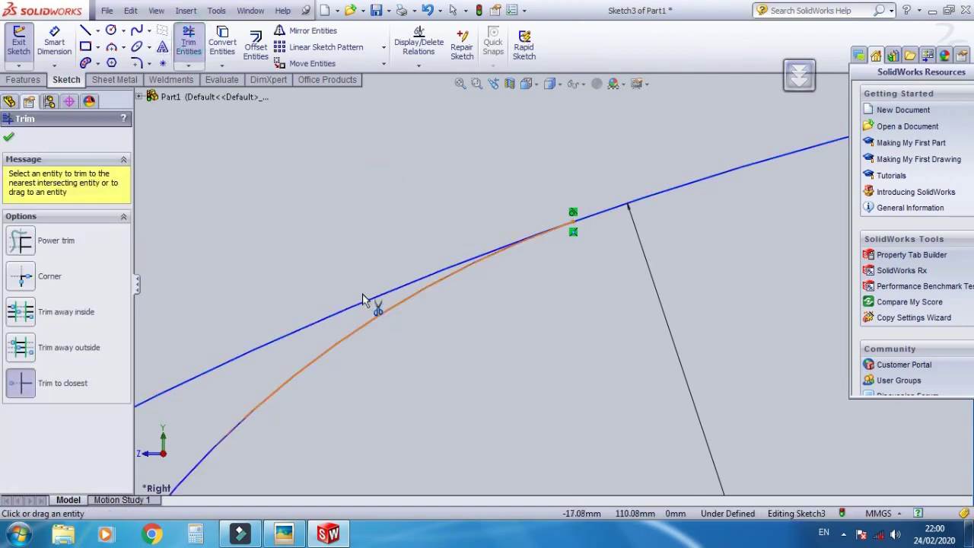
pyautogui.scroll(2, 705, 269)
pyautogui.scroll(2, 715, 259)
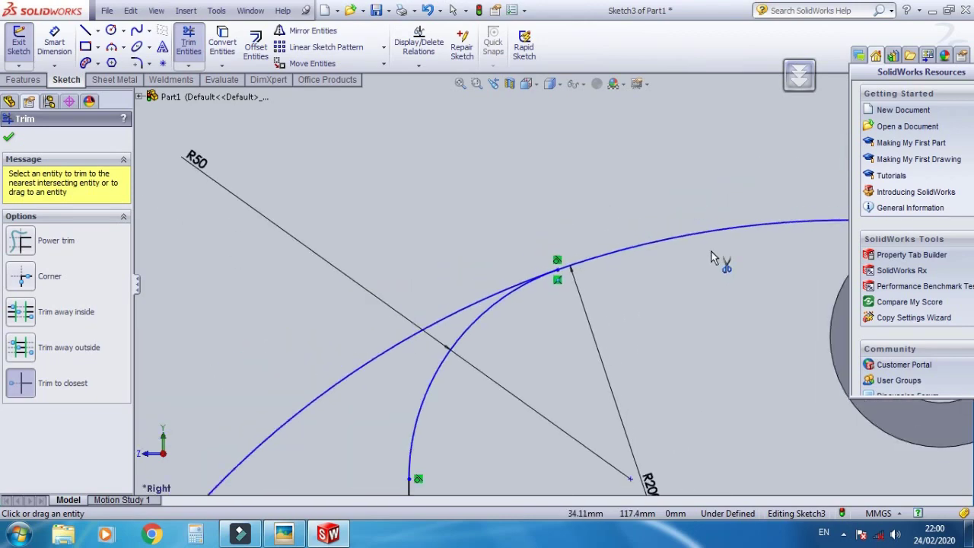
pyautogui.scroll(2, 710, 256)
pyautogui.scroll(2, 671, 276)
pyautogui.scroll(2, 671, 277)
pyautogui.press('Escape')
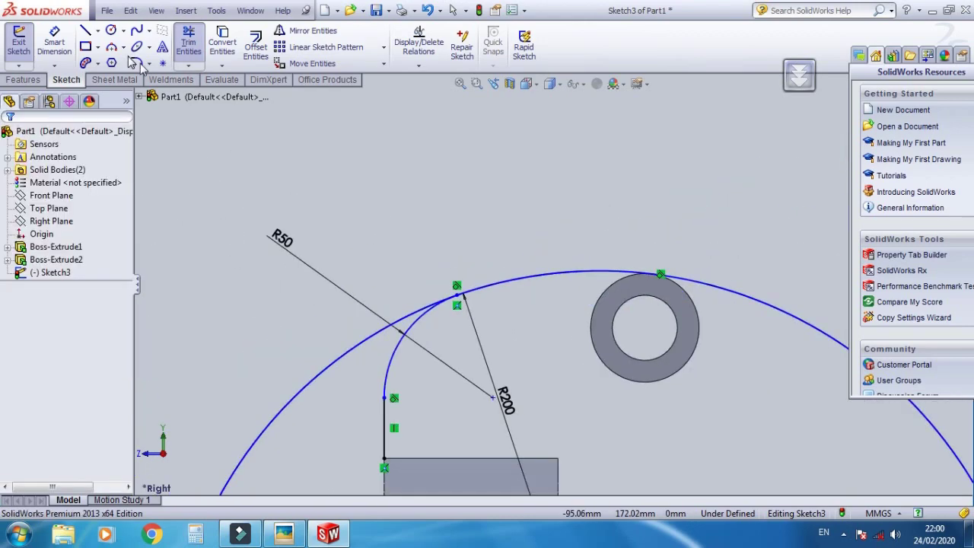
# Begin a construction line at the arc junction, then cancel it
pyautogui.click(85, 30)
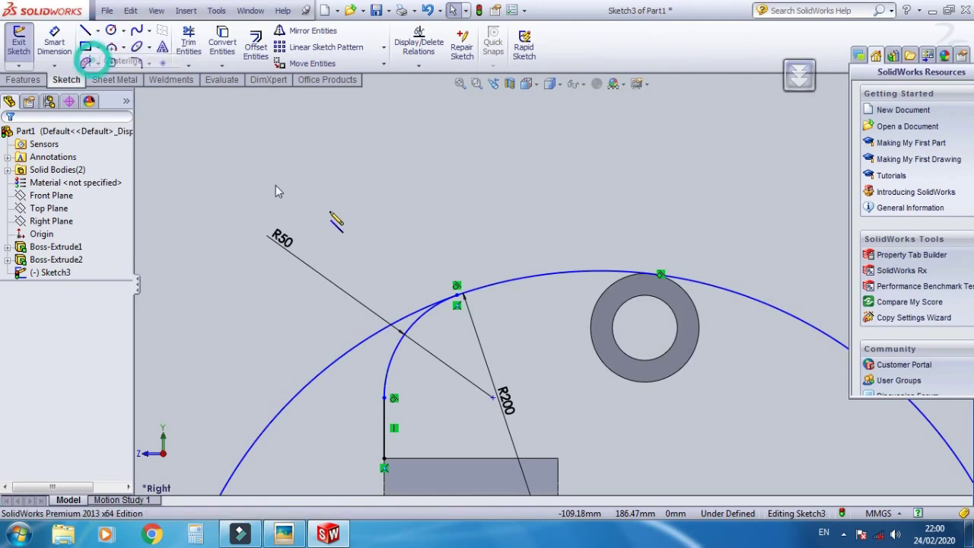
pyautogui.scroll(-2, 455, 303)
pyautogui.scroll(-2, 495, 307)
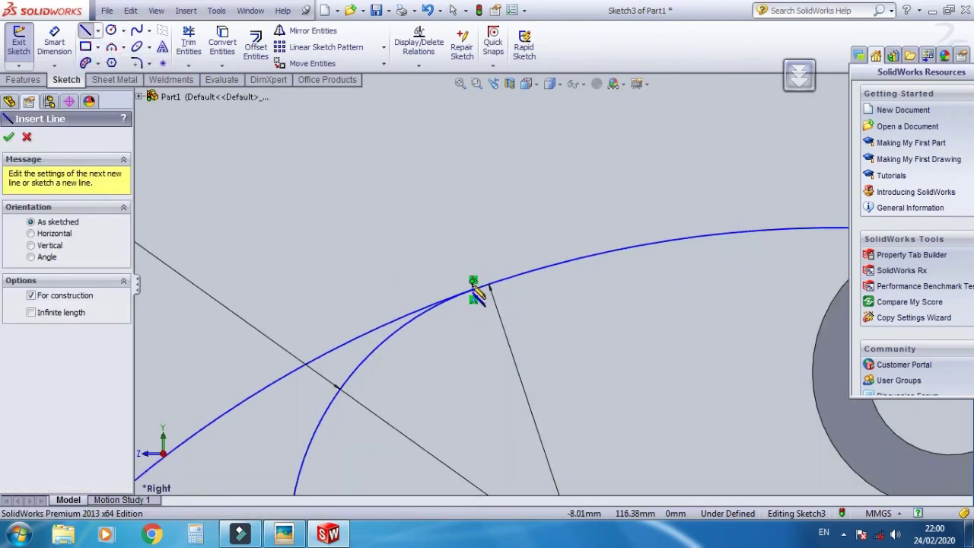
pyautogui.click(489, 310)
pyautogui.press('Escape')
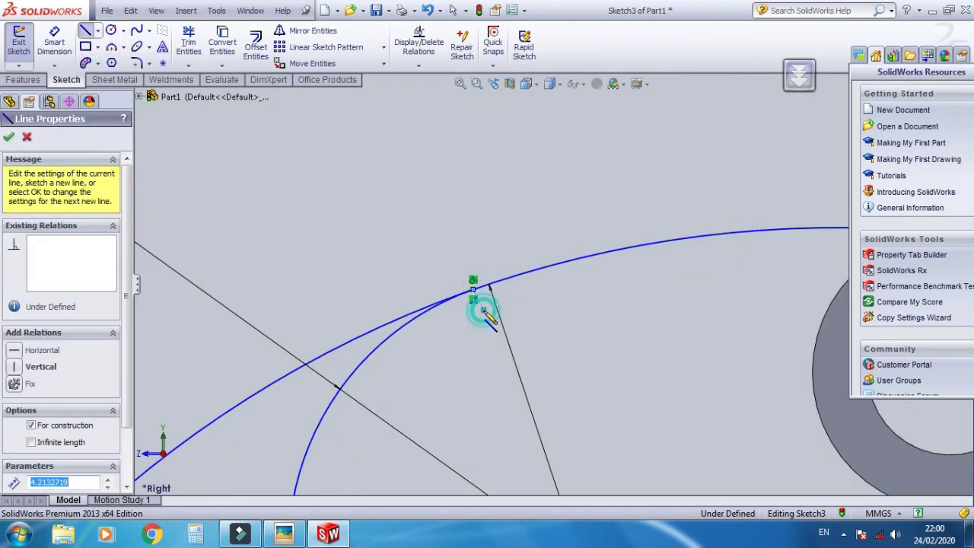
pyautogui.press('Escape')
# Exit Trim Entities and select the ring's end face
pyautogui.click(185, 42)
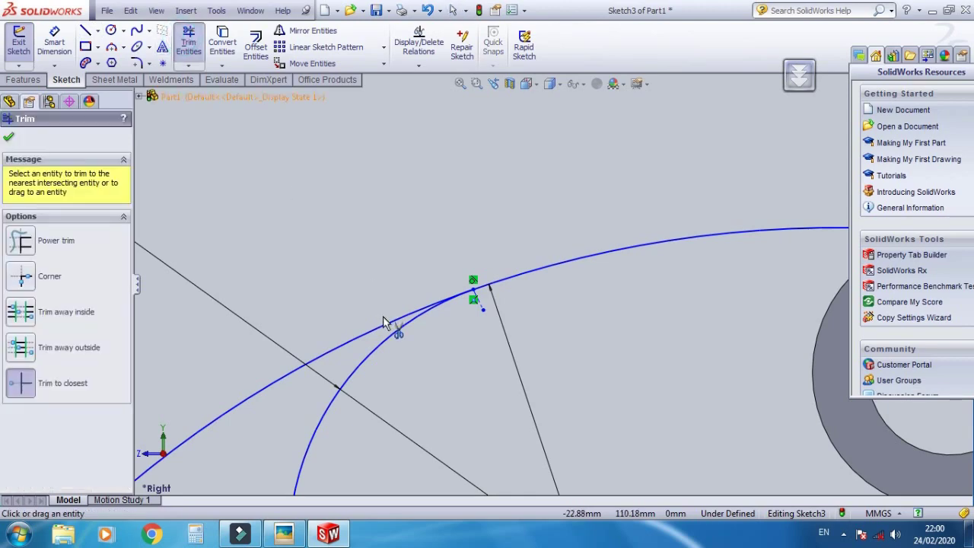
pyautogui.scroll(1, 533, 282)
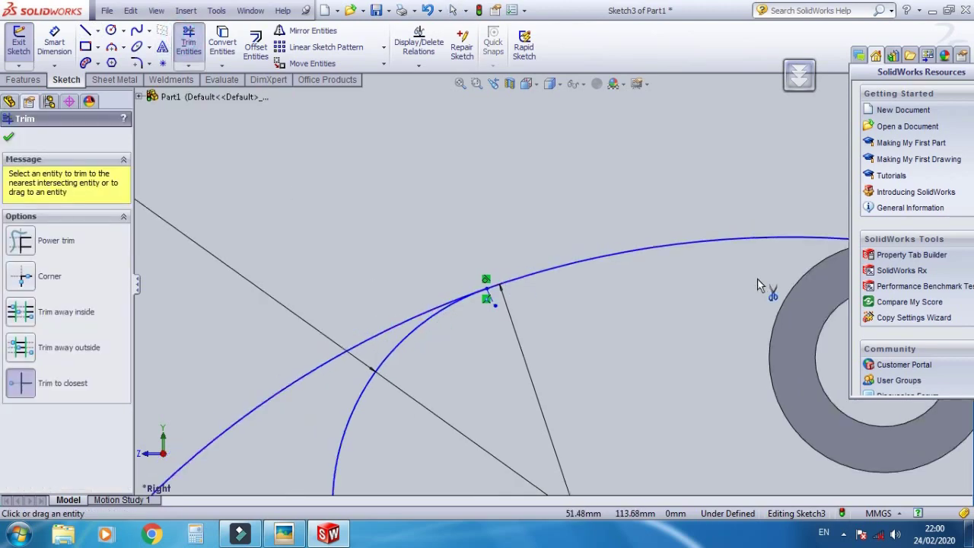
pyautogui.scroll(3, 608, 274)
pyautogui.scroll(-3, 646, 266)
pyautogui.scroll(-2, 636, 263)
pyautogui.scroll(-2, 633, 266)
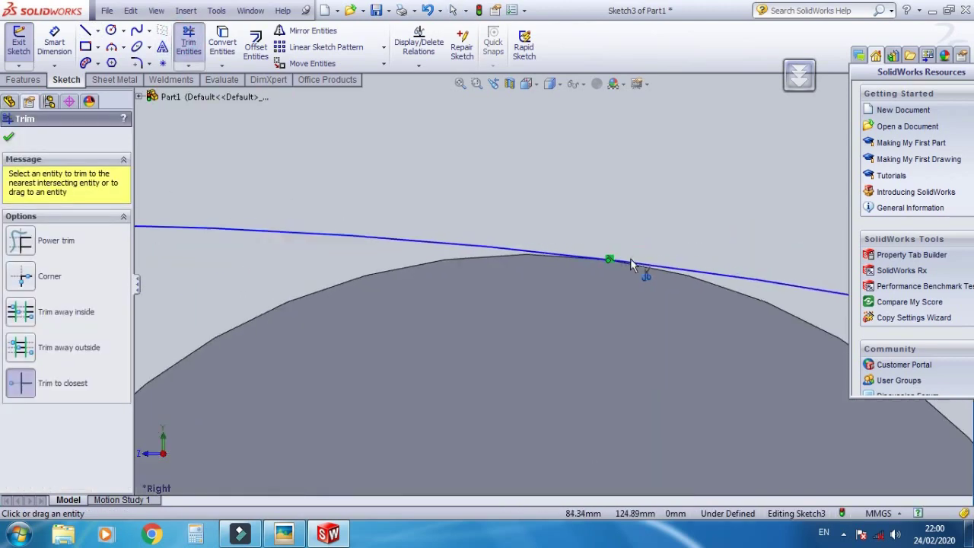
pyautogui.press('Escape')
pyautogui.click(634, 275)
# Place sketch points where the blue arc meets the ring's outer edge
pyautogui.click(591, 172)
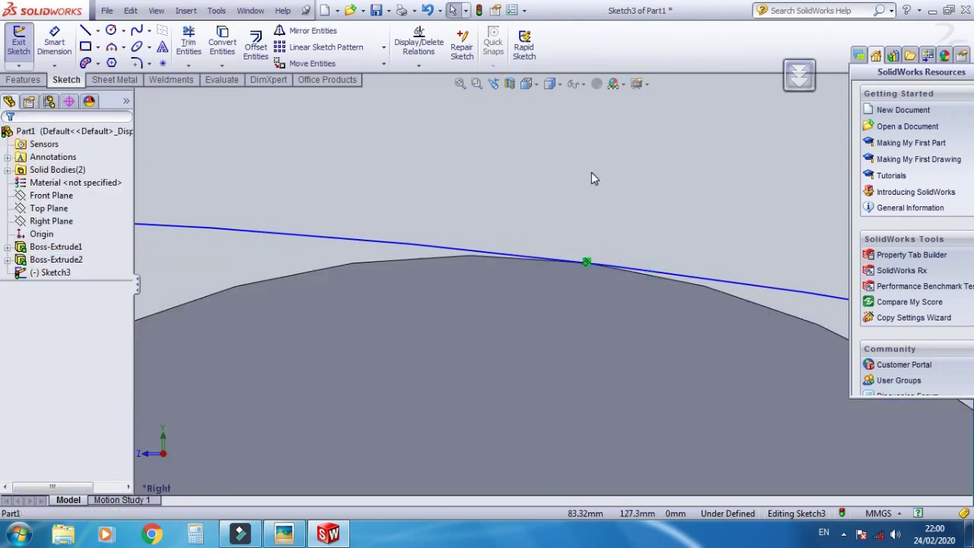
pyautogui.click(162, 63)
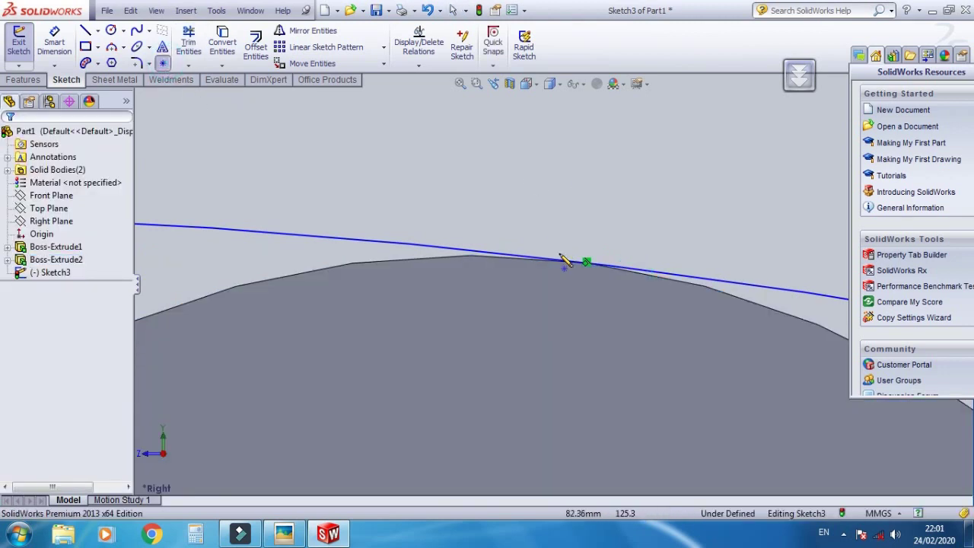
pyautogui.scroll(-2, 487, 275)
pyautogui.scroll(1, 482, 273)
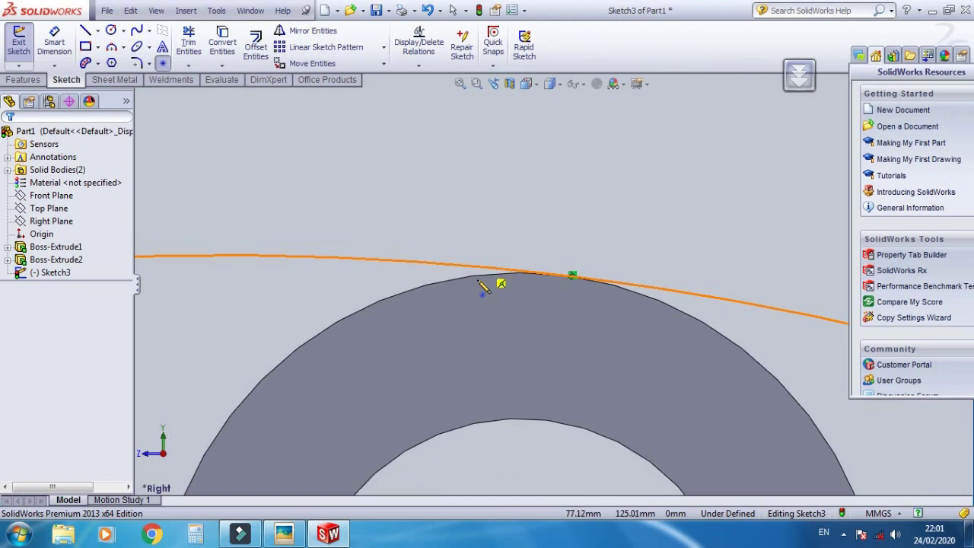
pyautogui.click(478, 278)
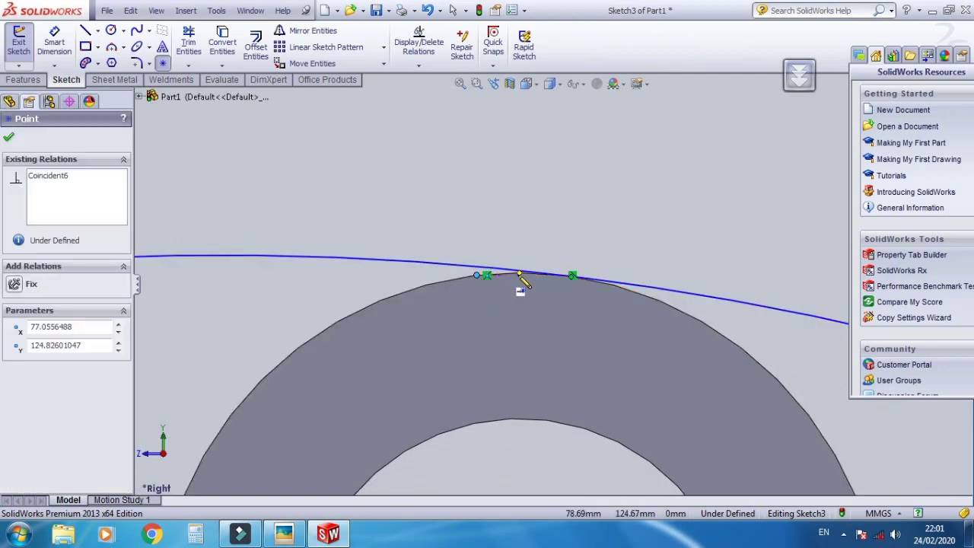
pyautogui.click(525, 274)
pyautogui.press('Escape')
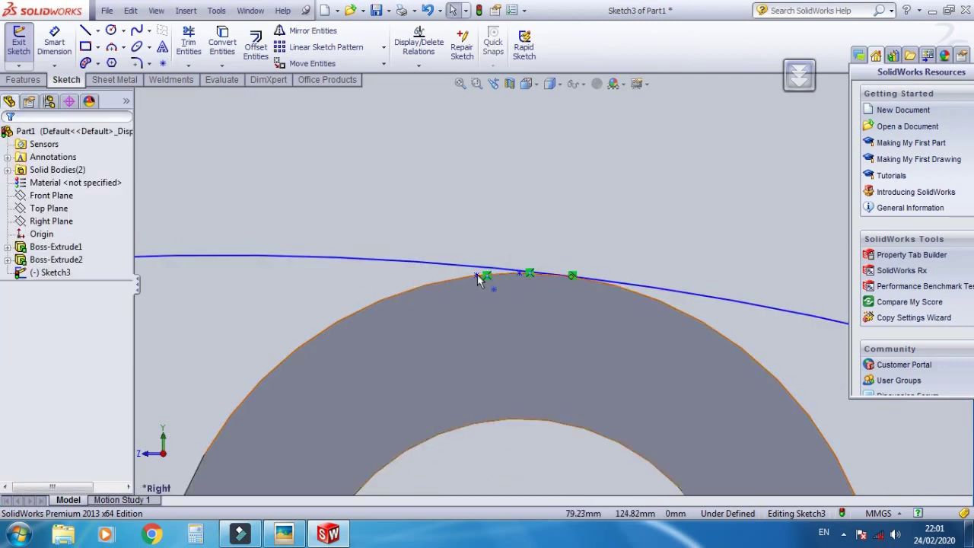
# Make Point16 coincident with the ring's outer edge (Edge<1>)
pyautogui.click(489, 271)
pyautogui.press('Escape')
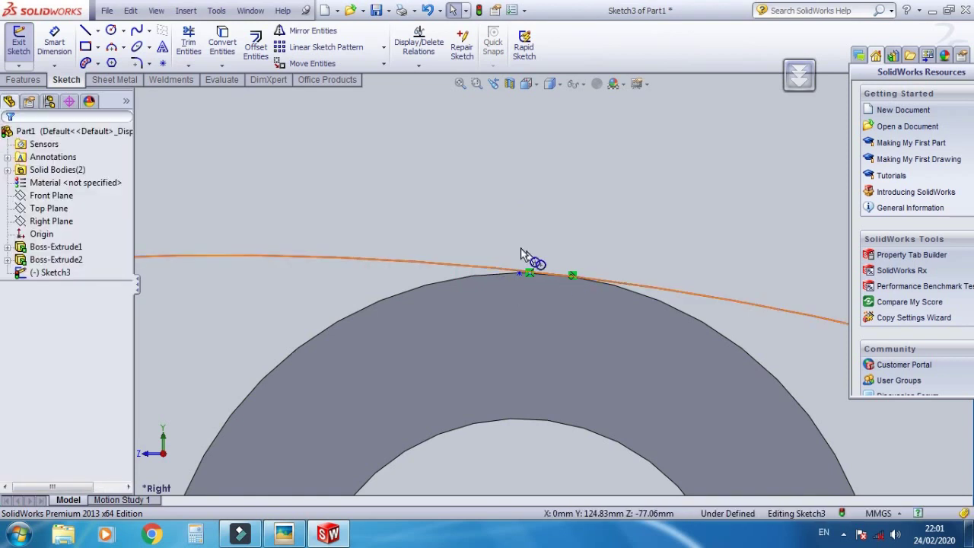
pyautogui.scroll(-2, 453, 260)
pyautogui.scroll(-1, 480, 271)
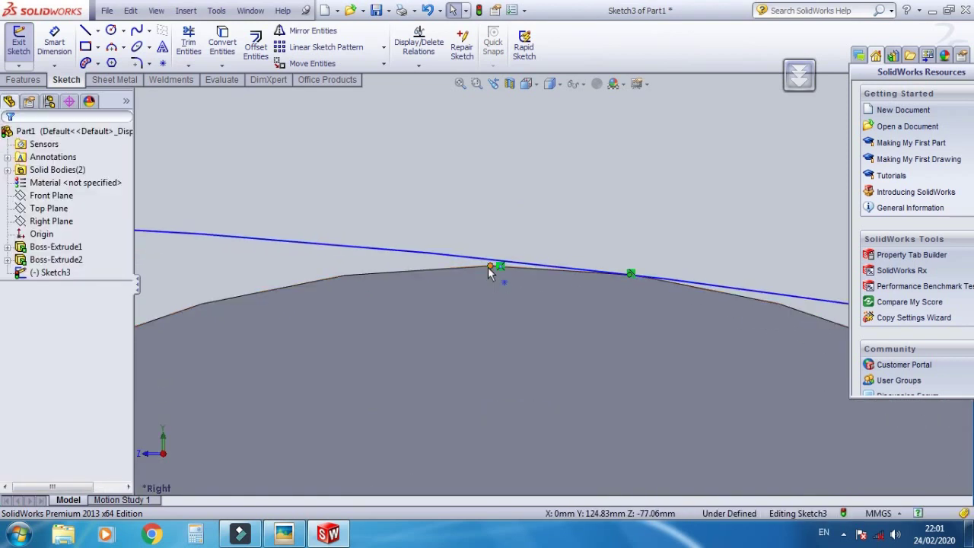
pyautogui.click(490, 266)
pyautogui.keyDown('ctrl'); pyautogui.click(469, 268); pyautogui.keyUp('ctrl')
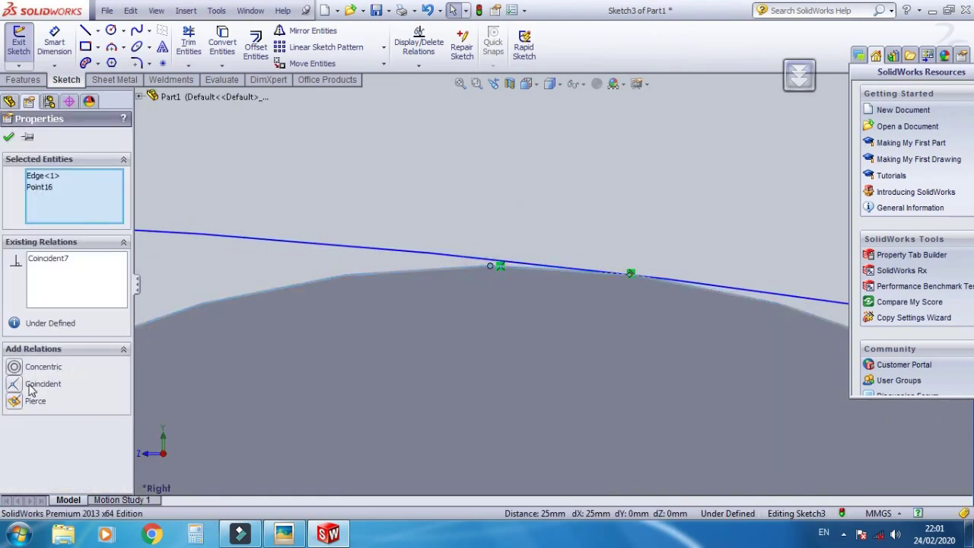
pyautogui.click(9, 139)
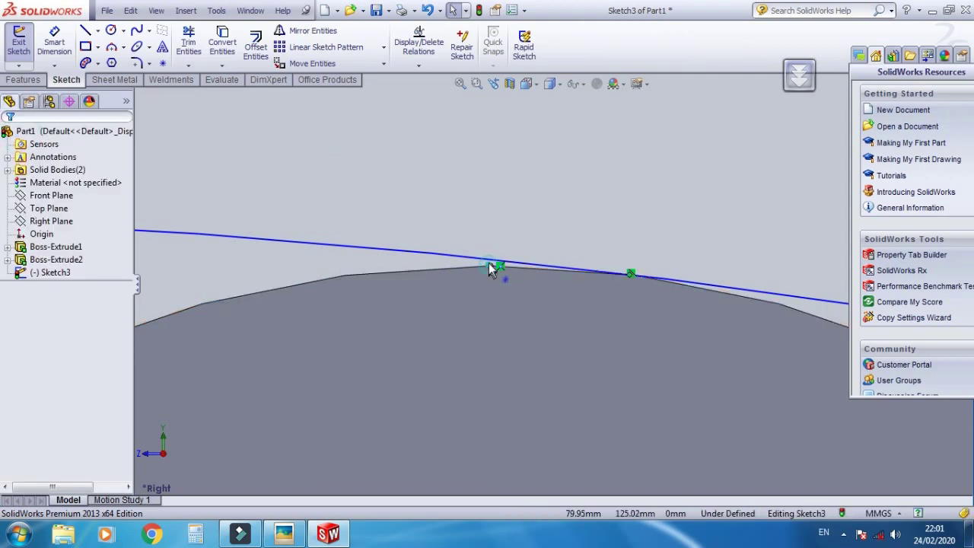
# Make Point16 coincident with Arc1 as well
pyautogui.click(491, 266)
pyautogui.keyDown('ctrl'); pyautogui.click(489, 268); pyautogui.keyUp('ctrl')
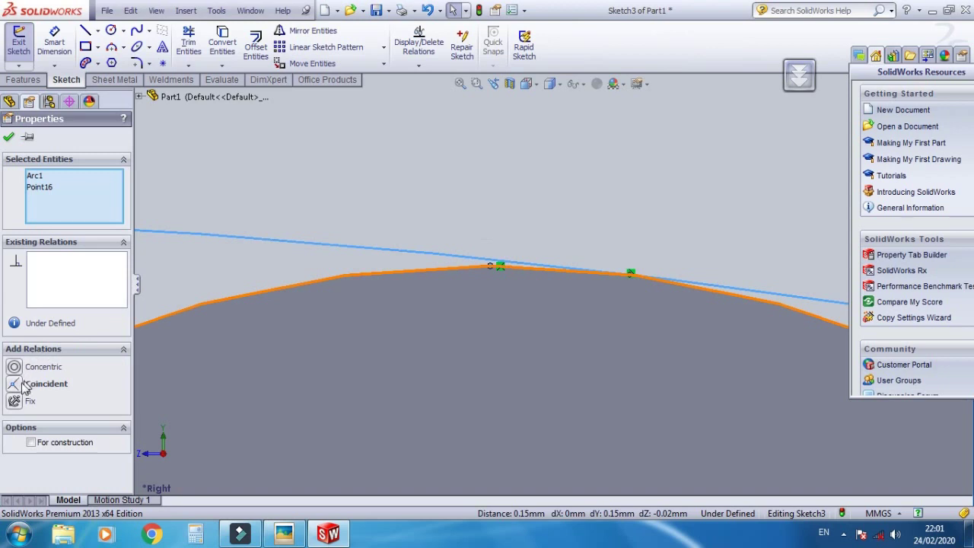
pyautogui.click(21, 389)
pyautogui.click(395, 200)
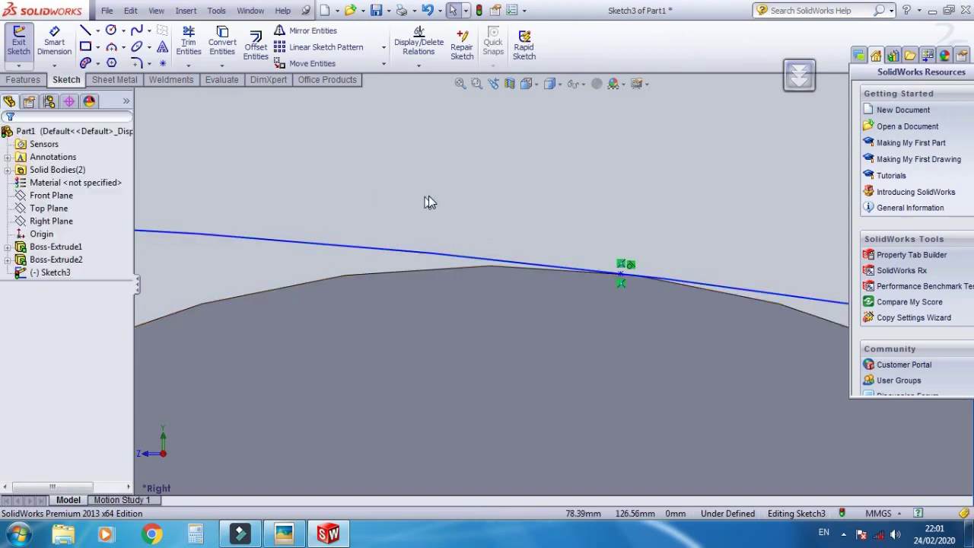
# Draw a centerline from above down to the arc-ring junction
pyautogui.click(189, 44)
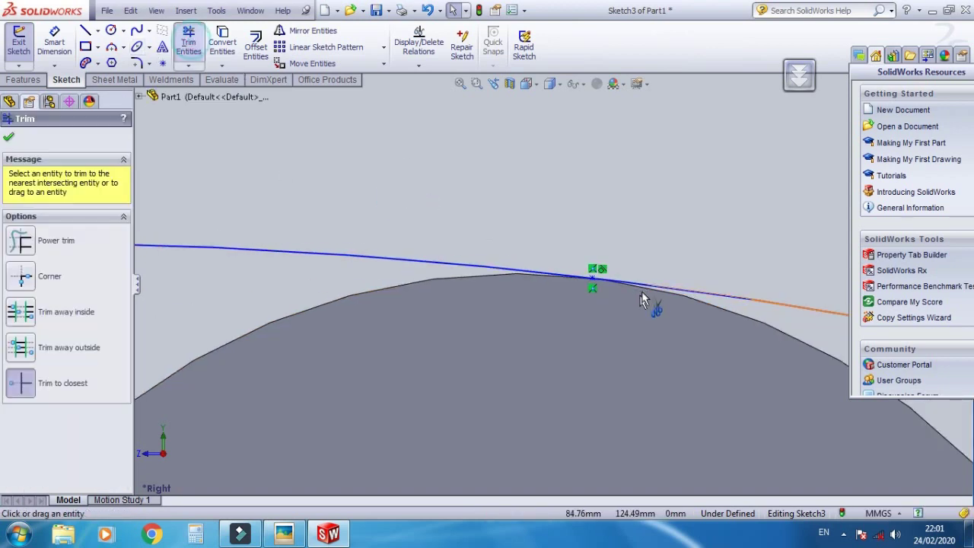
pyautogui.press('Escape')
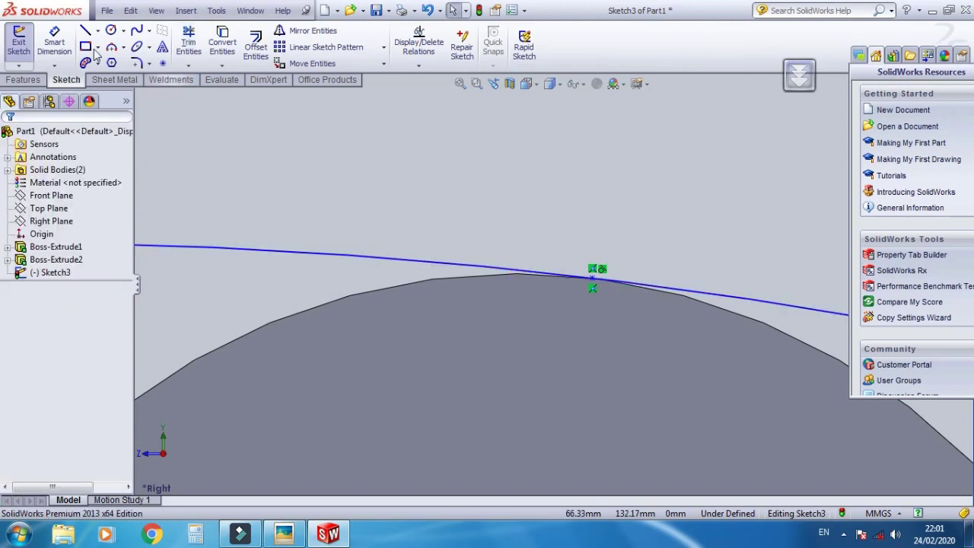
pyautogui.click(98, 30)
pyautogui.click(99, 61)
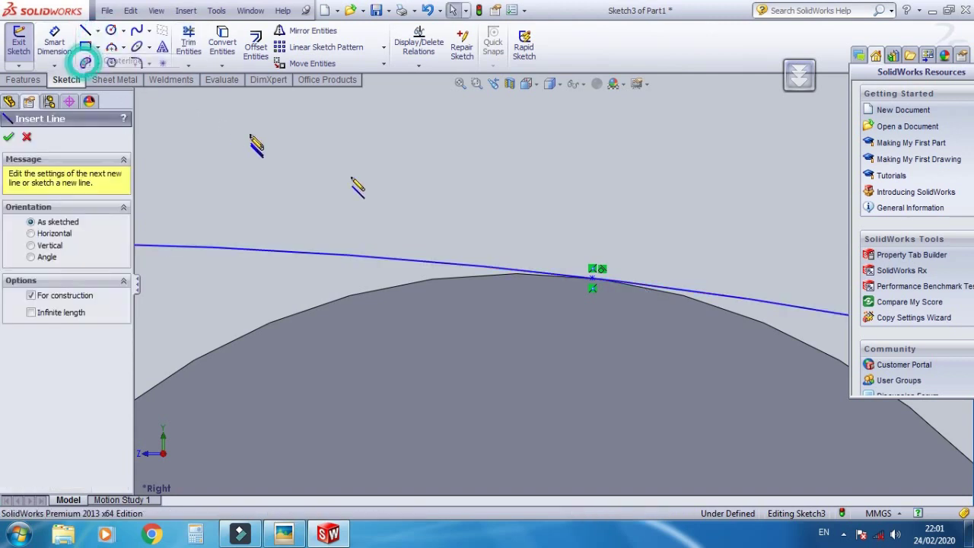
pyautogui.click(610, 204)
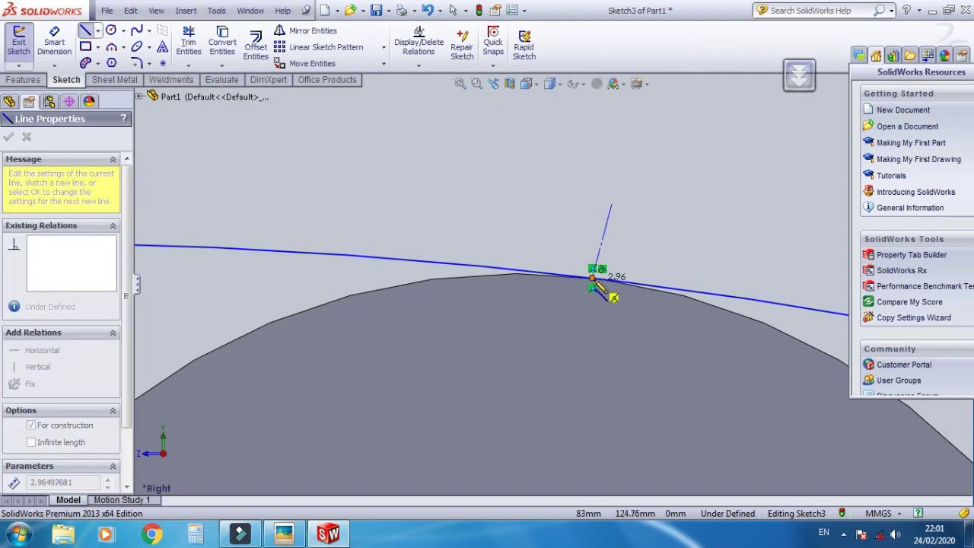
pyautogui.click(593, 278)
pyautogui.press('Escape')
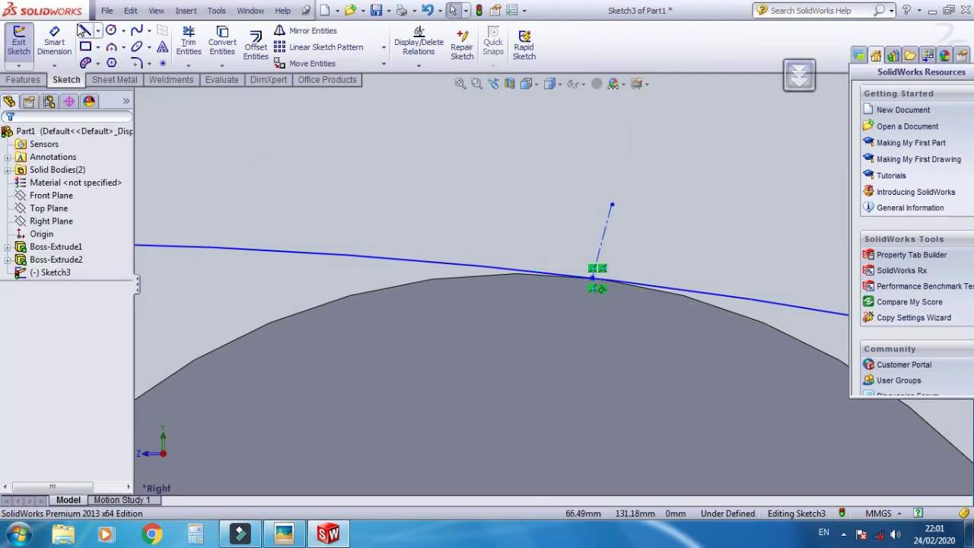
# Trim the R200 arc's overhang beyond the ring so it ends at the junction
pyautogui.click(187, 42)
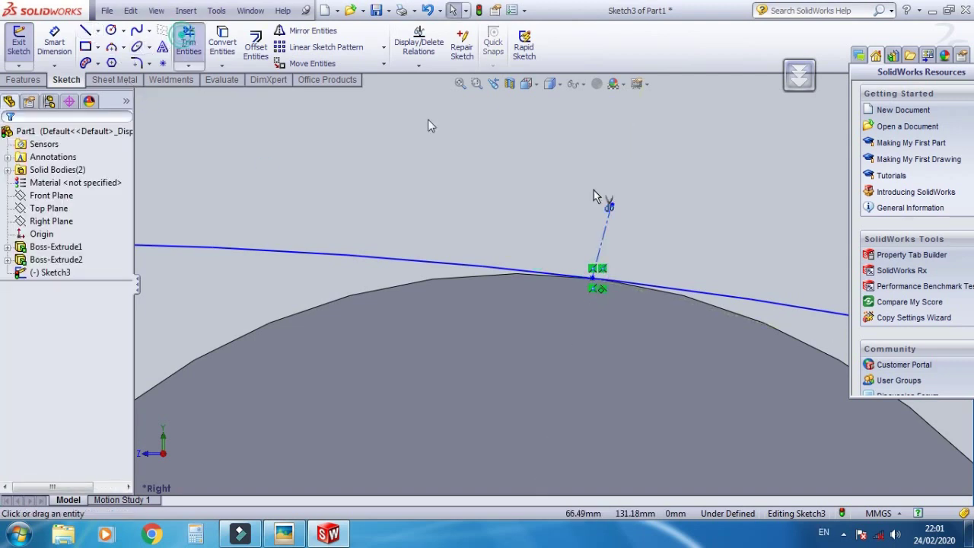
pyautogui.click(667, 289)
pyautogui.scroll(2, 472, 323)
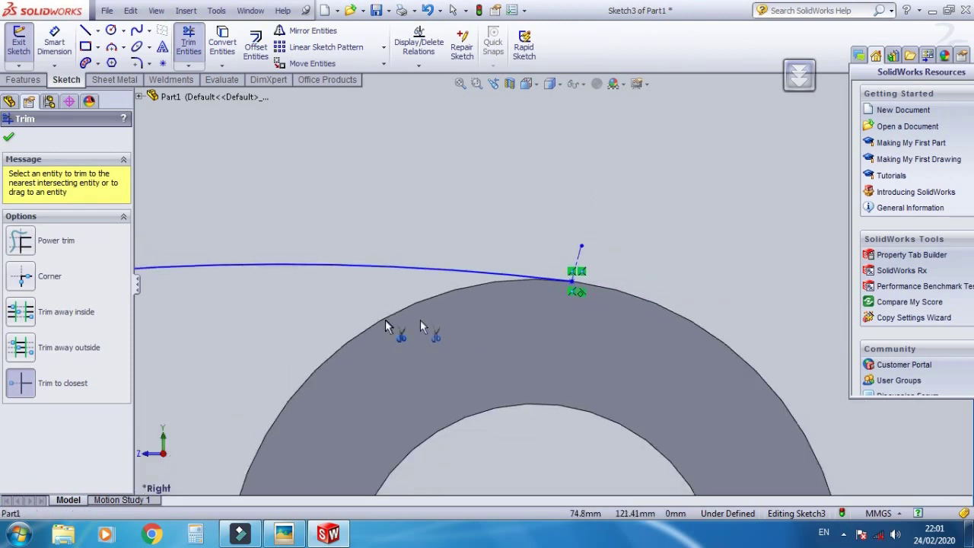
pyautogui.scroll(3, 388, 326)
pyautogui.scroll(2, 396, 327)
pyautogui.scroll(-2, 358, 320)
pyautogui.scroll(-1, 320, 308)
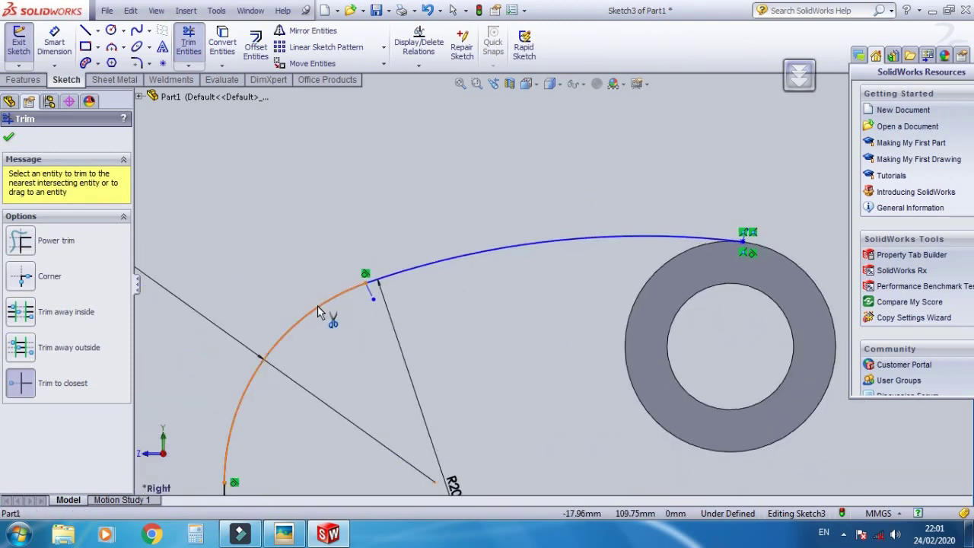
pyautogui.scroll(3, 317, 306)
pyautogui.scroll(-3, 483, 315)
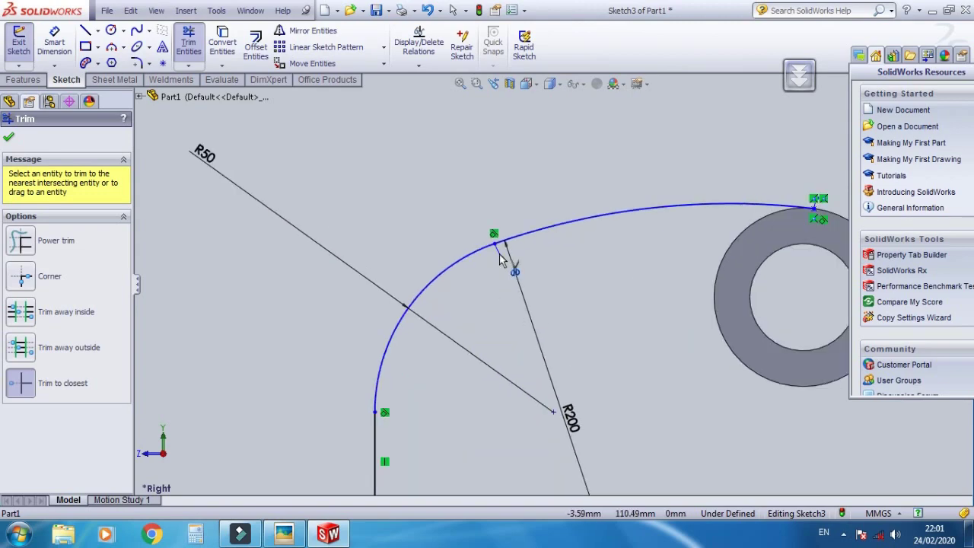
pyautogui.scroll(-1, 504, 257)
pyautogui.scroll(2, 514, 270)
pyautogui.scroll(1, 533, 320)
pyautogui.press('Escape')
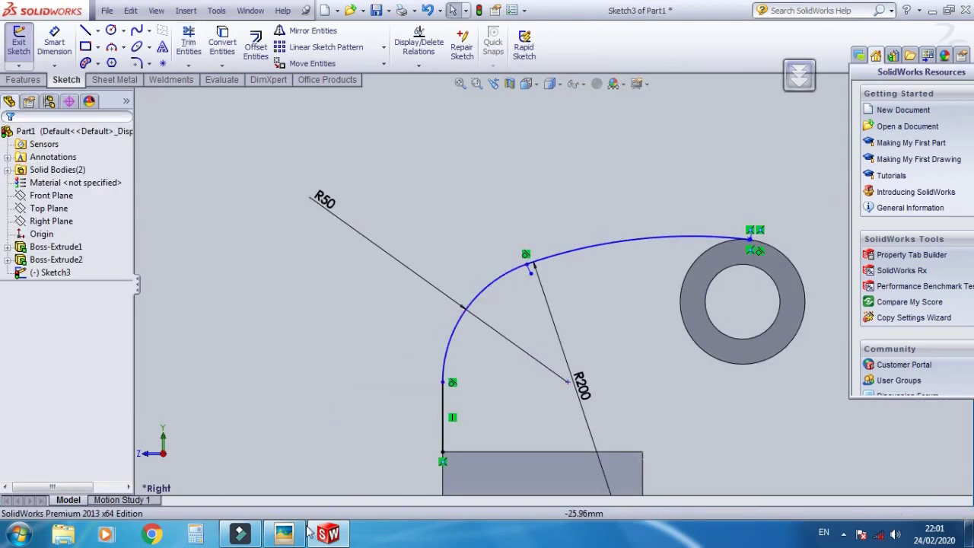
pyautogui.click(293, 535)
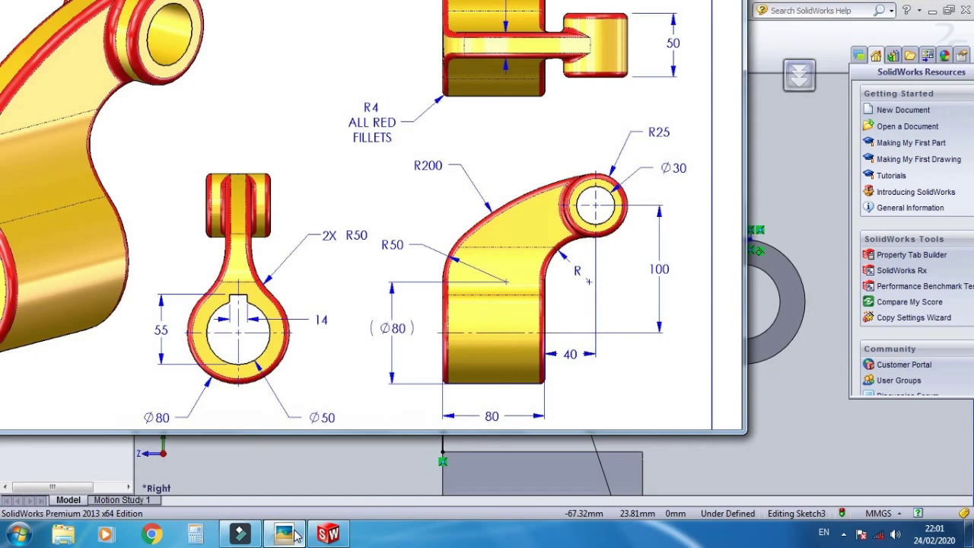
pyautogui.click(294, 535)
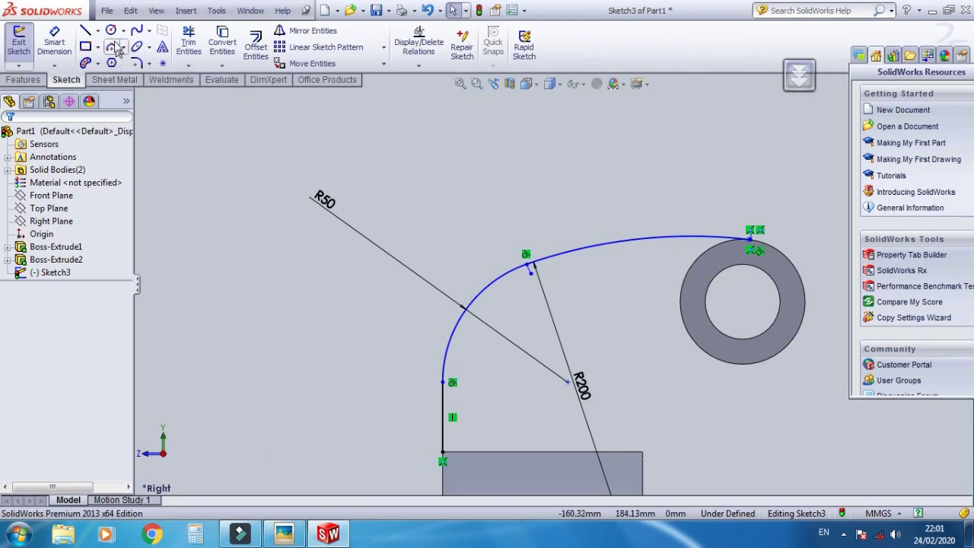
# Draw a helper circle below the ring
pyautogui.click(110, 30)
pyautogui.scroll(1, 739, 467)
pyautogui.scroll(2, 691, 429)
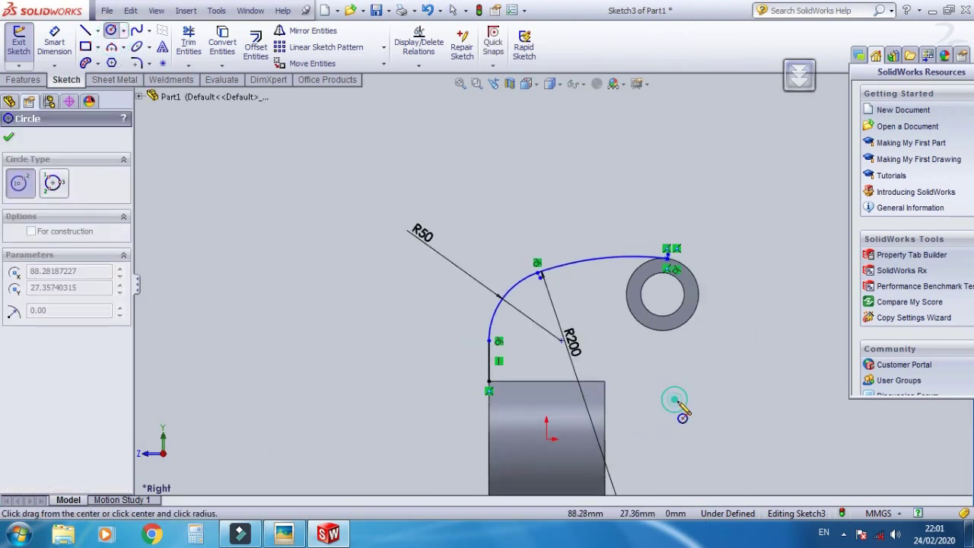
pyautogui.click(674, 398)
pyautogui.click(717, 398)
pyautogui.press('Escape')
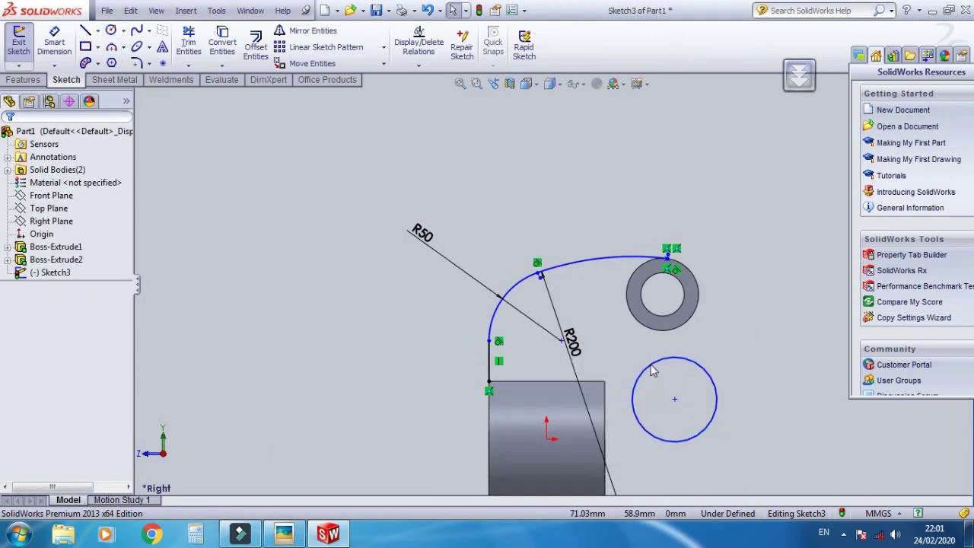
# Make the circle tangent to the ring and passing through the block's top corner
pyautogui.click(649, 367)
pyautogui.keyDown('ctrl'); pyautogui.click(658, 333); pyautogui.keyUp('ctrl')
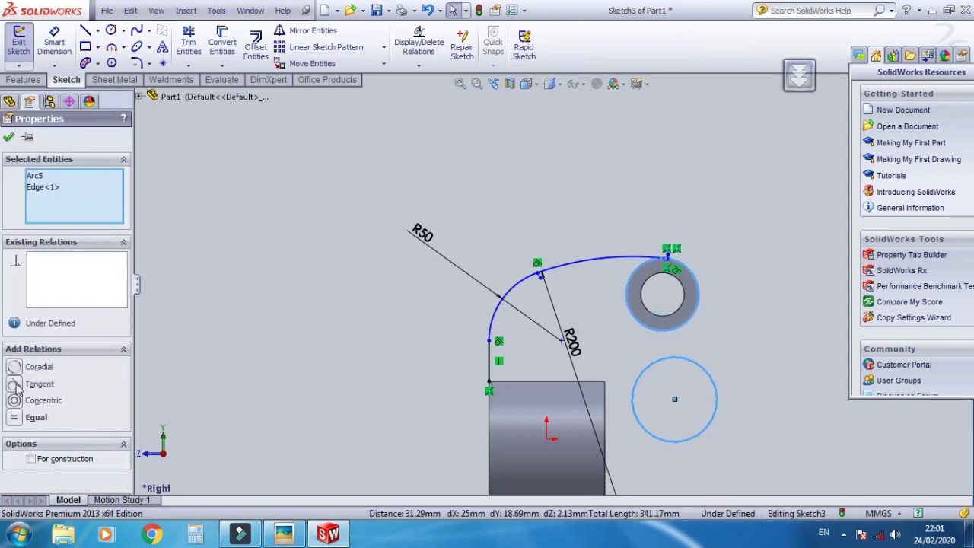
pyautogui.click(17, 384)
pyautogui.click(778, 384)
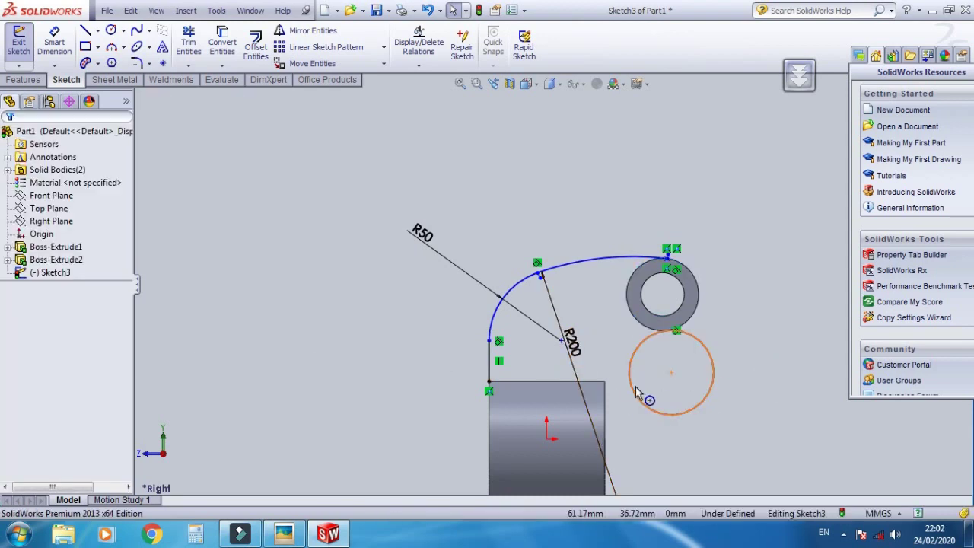
pyautogui.click(620, 389)
pyautogui.keyDown('ctrl'); pyautogui.click(605, 382); pyautogui.keyUp('ctrl')
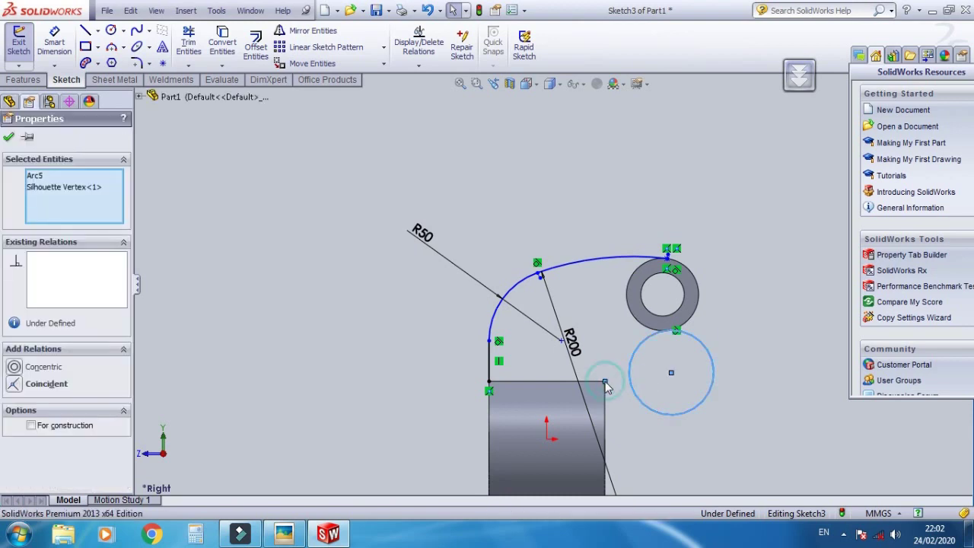
pyautogui.click(15, 384)
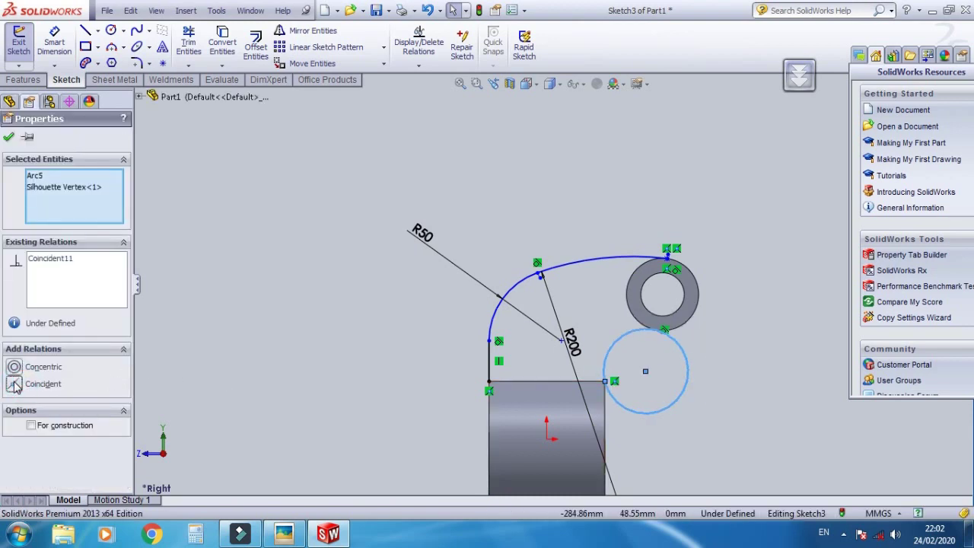
pyautogui.click(765, 373)
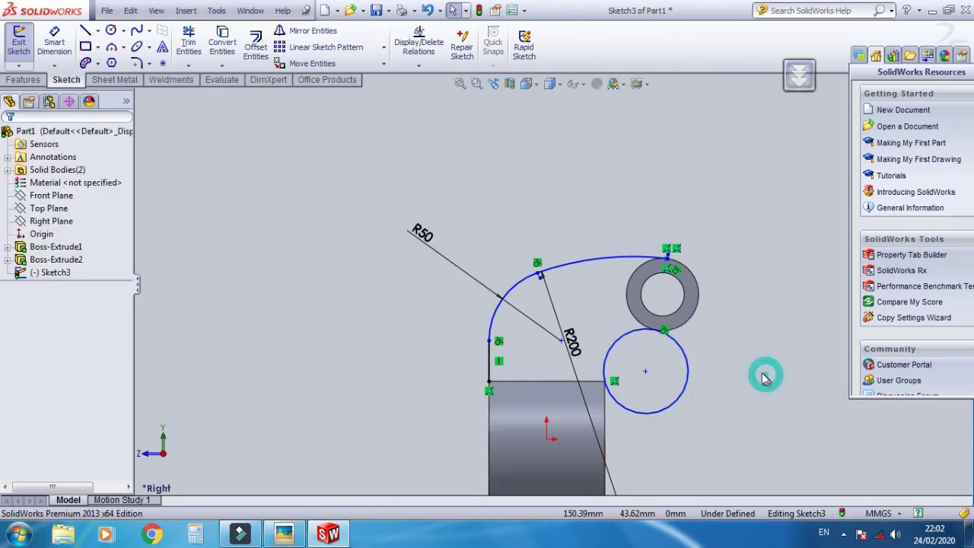
# Draw a centerline from the block's top-right corner to the circle-ring tangent point
pyautogui.click(98, 30)
pyautogui.click(127, 61)
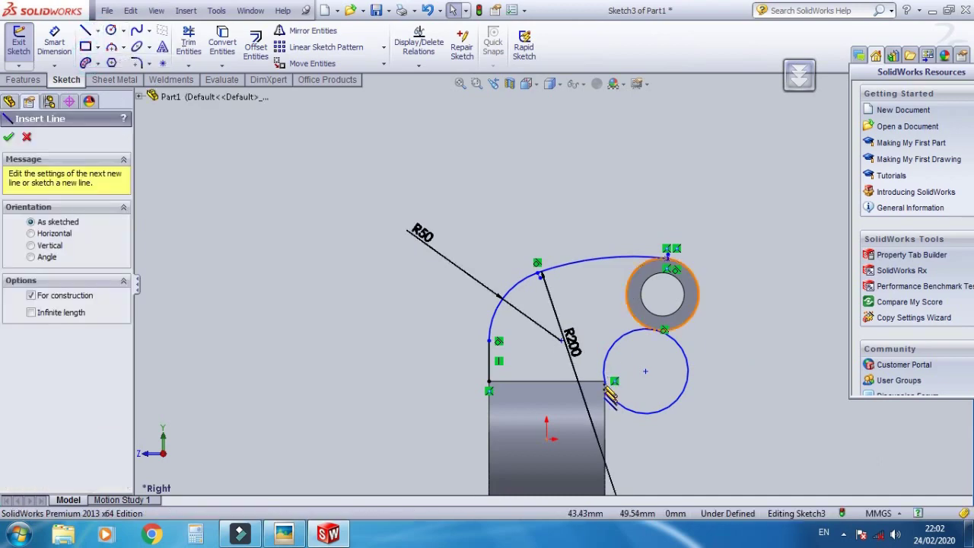
pyautogui.scroll(-1, 607, 386)
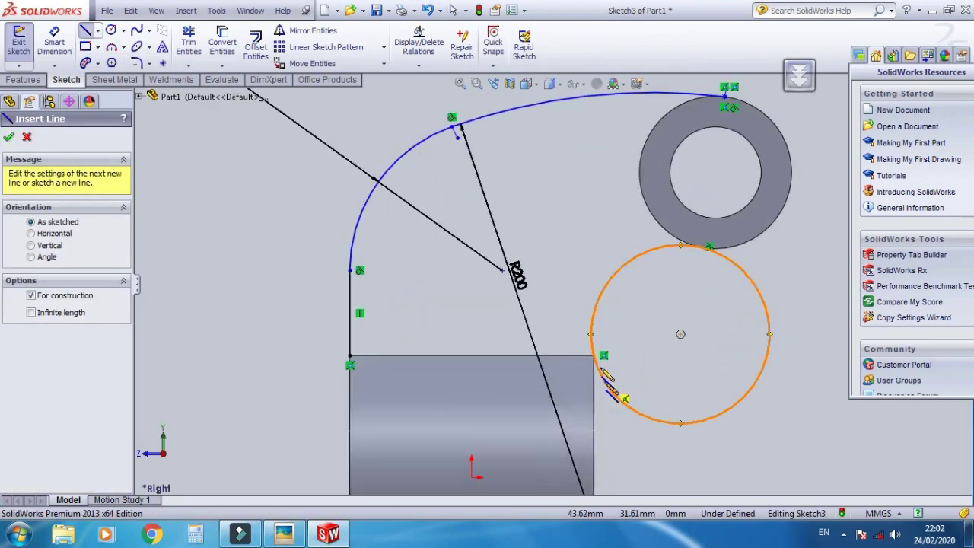
pyautogui.scroll(-4, 609, 388)
pyautogui.click(576, 318)
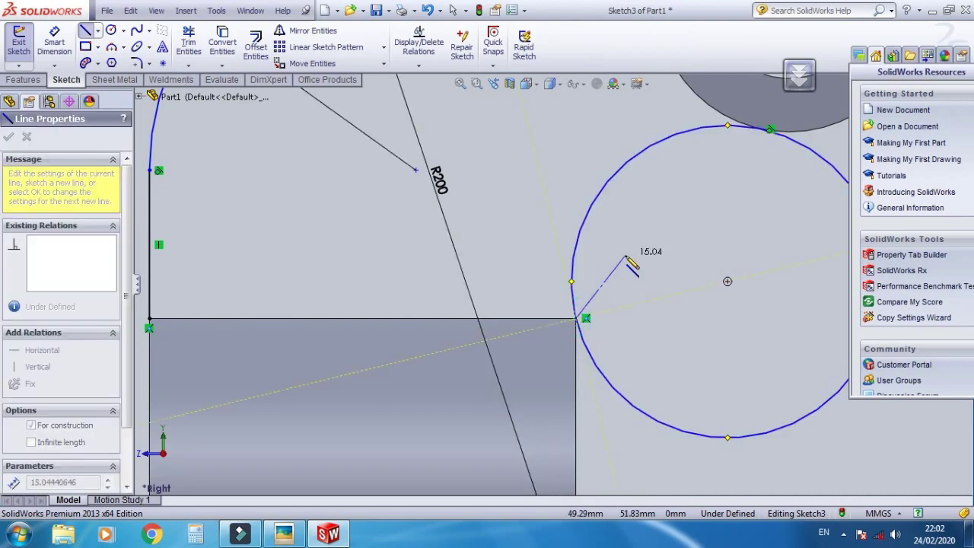
pyautogui.scroll(2, 685, 207)
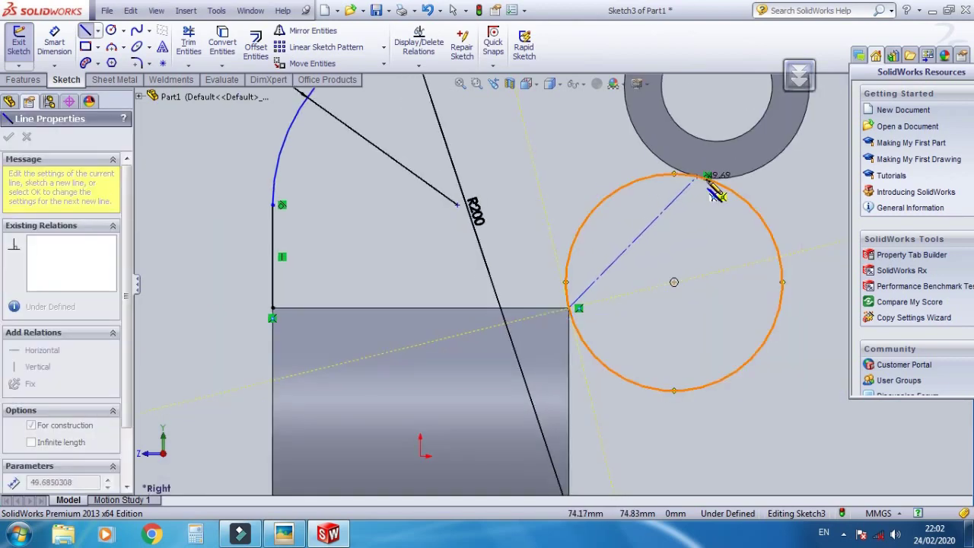
pyautogui.click(692, 178)
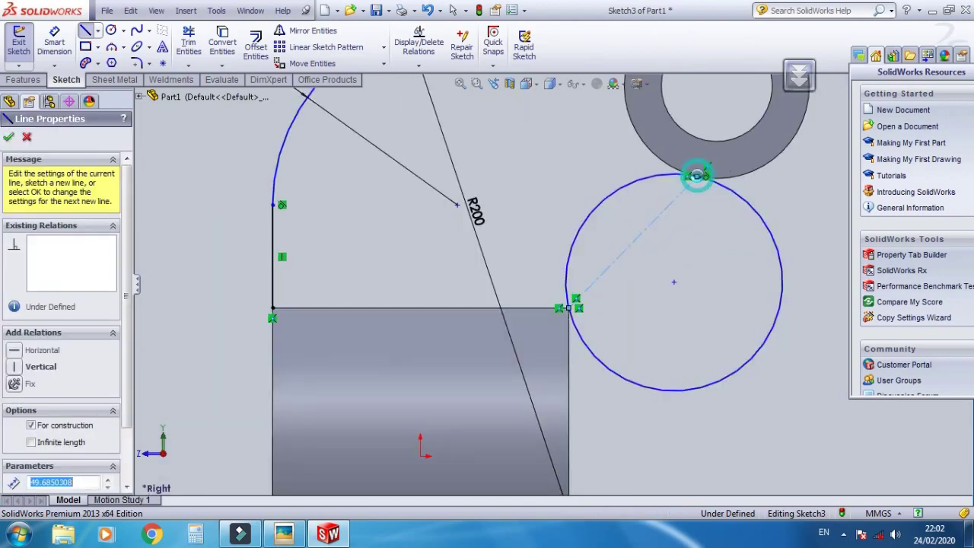
pyautogui.press('Escape')
# Trim away the circle's right-hand arc and check against the reference drawing
pyautogui.click(189, 42)
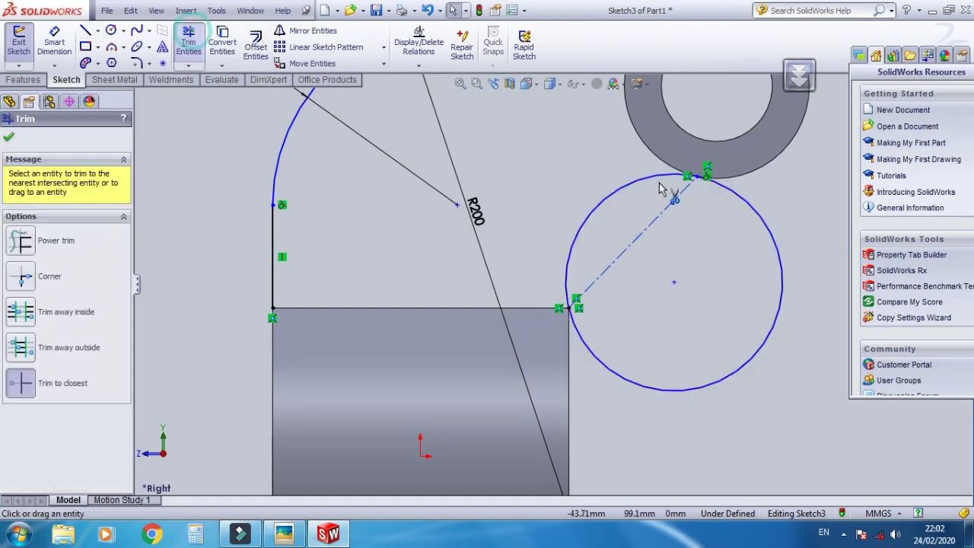
pyautogui.click(743, 201)
pyautogui.press('Escape')
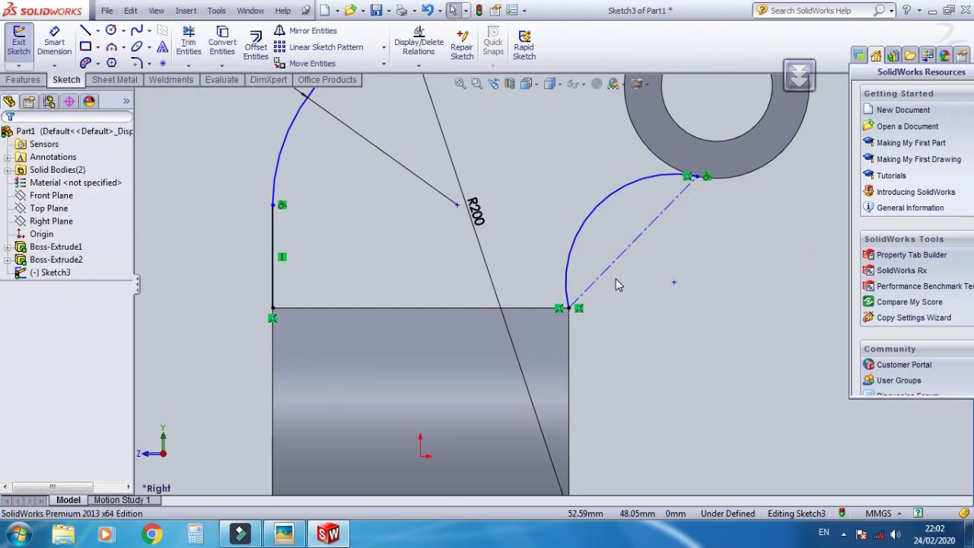
pyautogui.scroll(2, 616, 283)
pyautogui.scroll(2, 601, 273)
pyautogui.scroll(2, 601, 272)
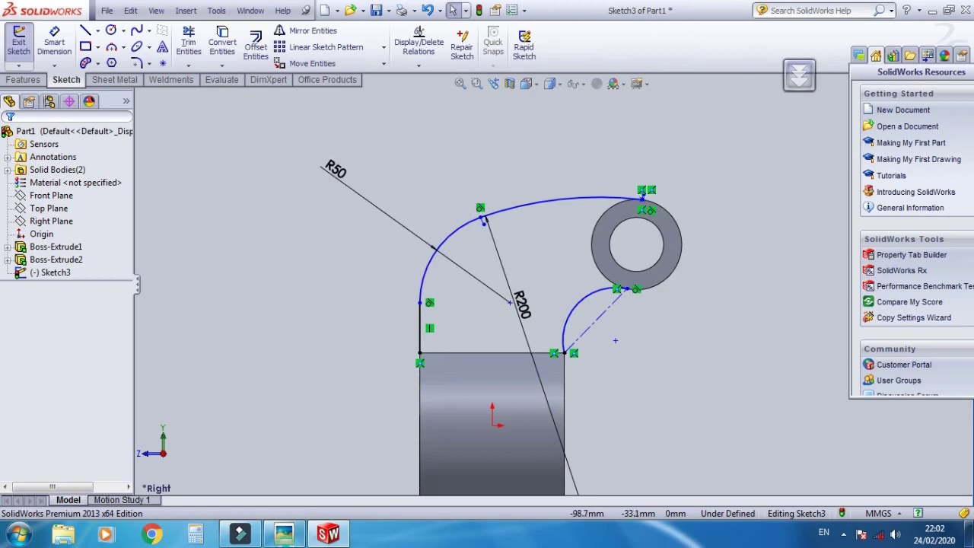
pyautogui.hotkey('alt', 'Tab')
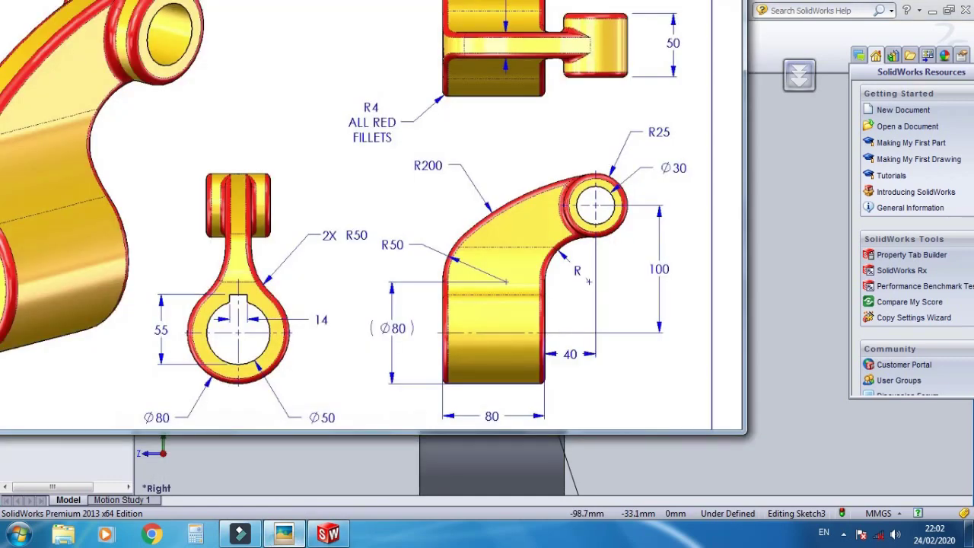
pyautogui.hotkey('alt', 'Tab')
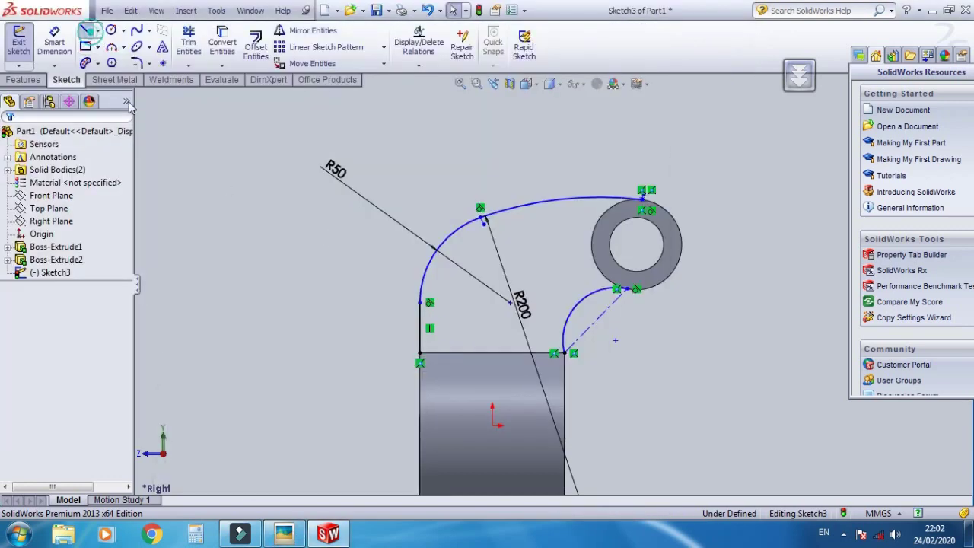
# Delete the item at the block's corner and slide the top-left point down the left edge
pyautogui.click(86, 32)
pyautogui.press('Escape')
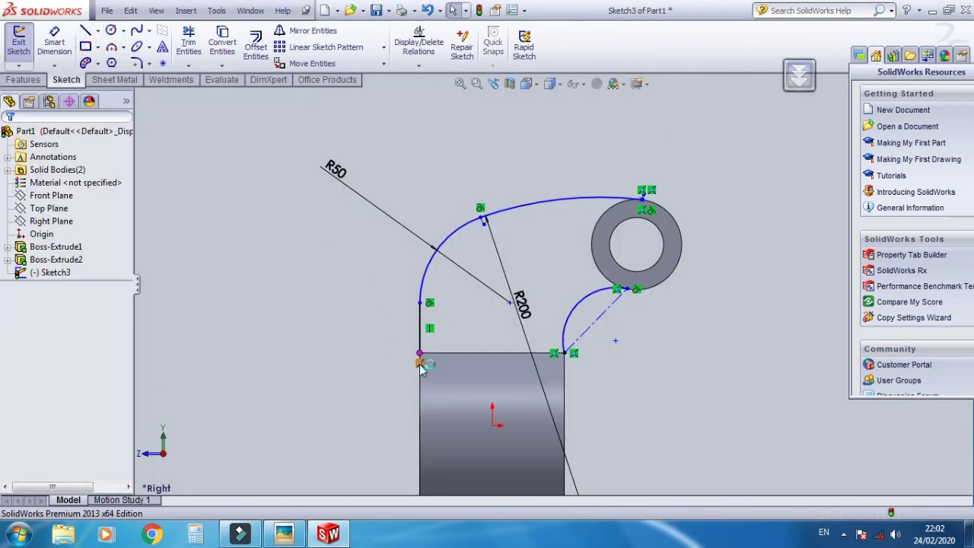
pyautogui.rightClick(419, 362)
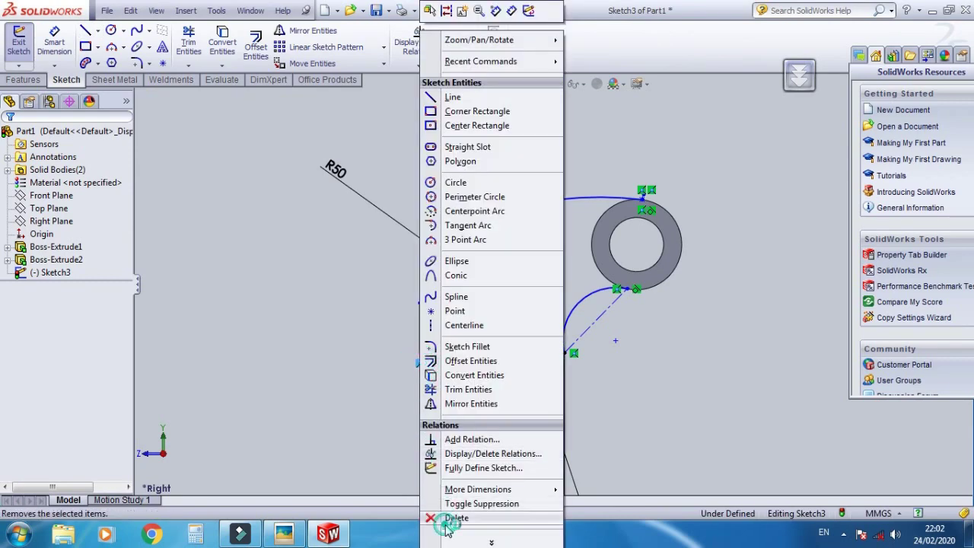
pyautogui.click(455, 518)
pyautogui.click(419, 355)
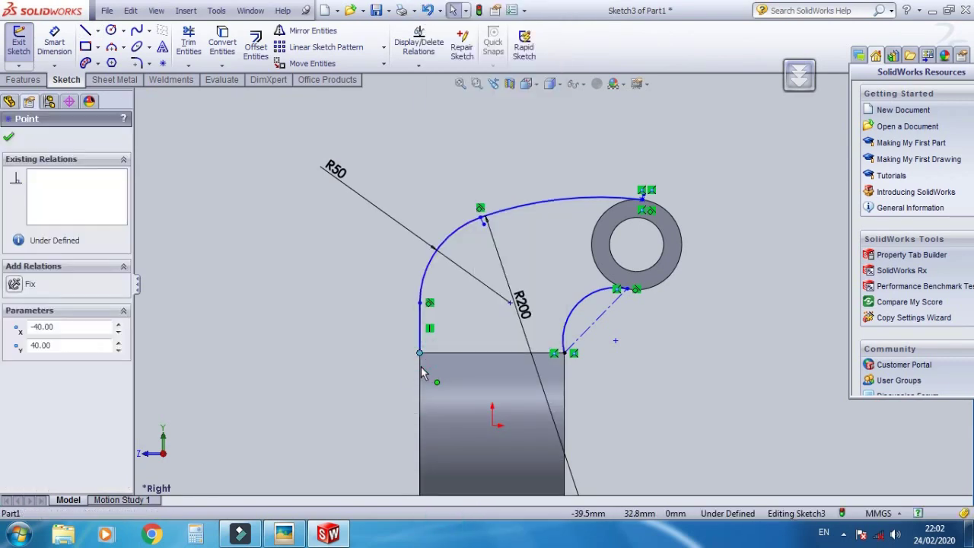
pyautogui.moveTo(420, 353); pyautogui.dragTo(419, 366)
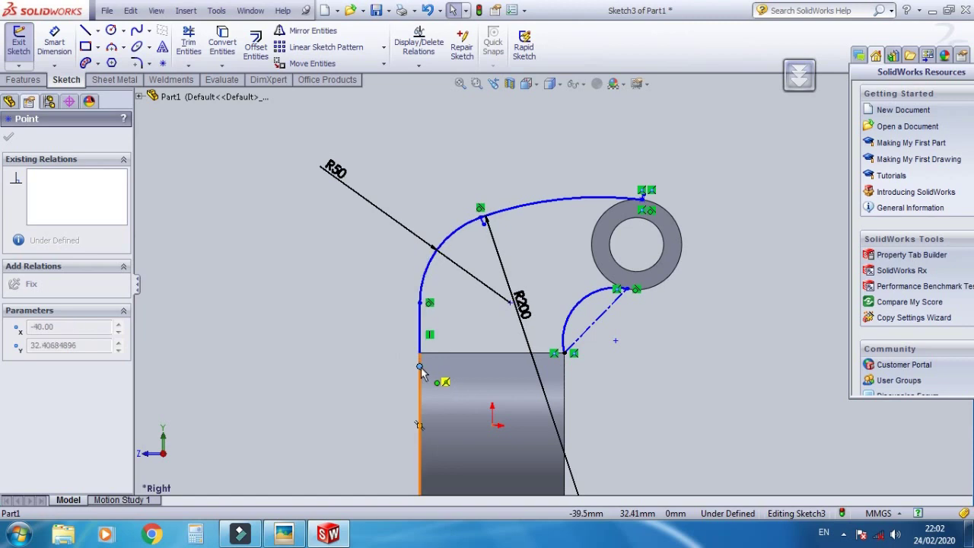
pyautogui.click(321, 306)
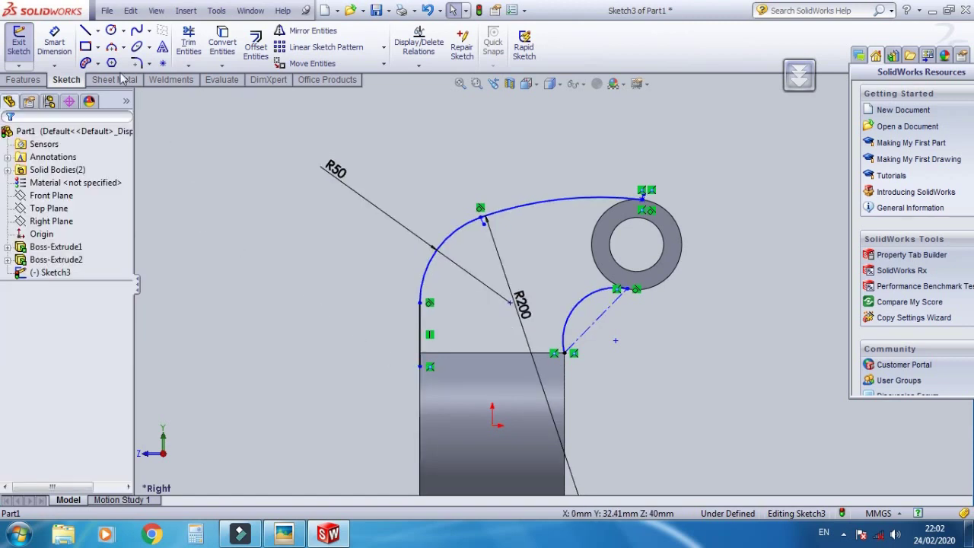
# Draw a horizontal line from the lowered point to the block's right edge
pyautogui.click(85, 31)
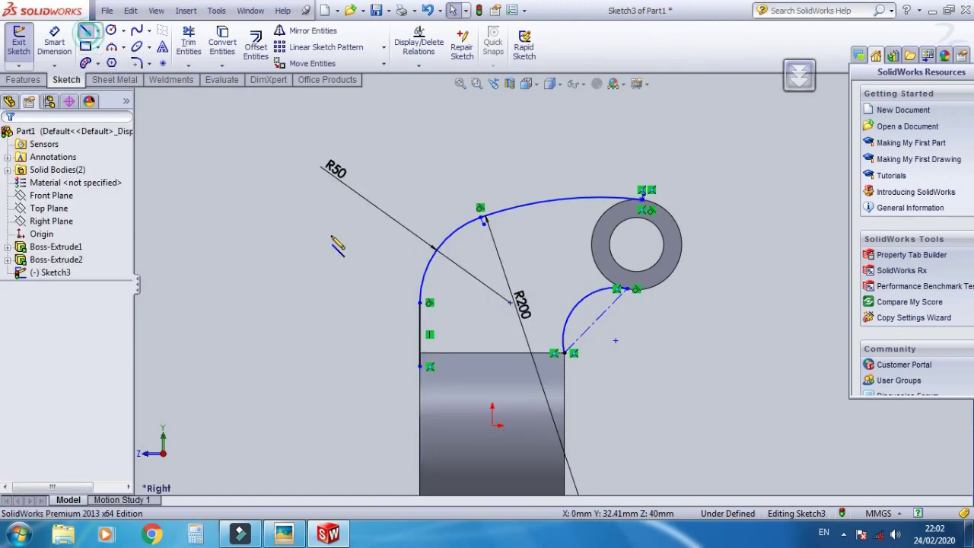
pyautogui.click(421, 368)
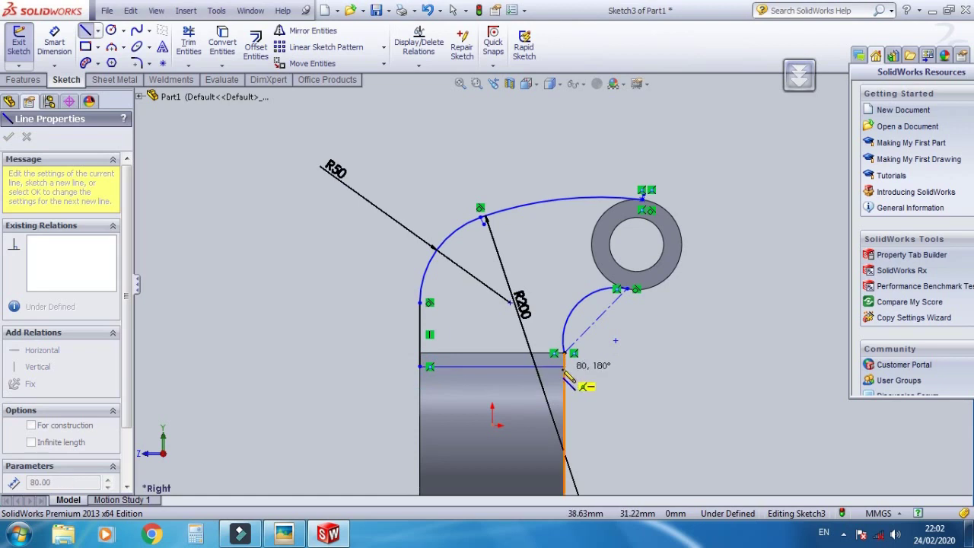
pyautogui.scroll(-2, 564, 371)
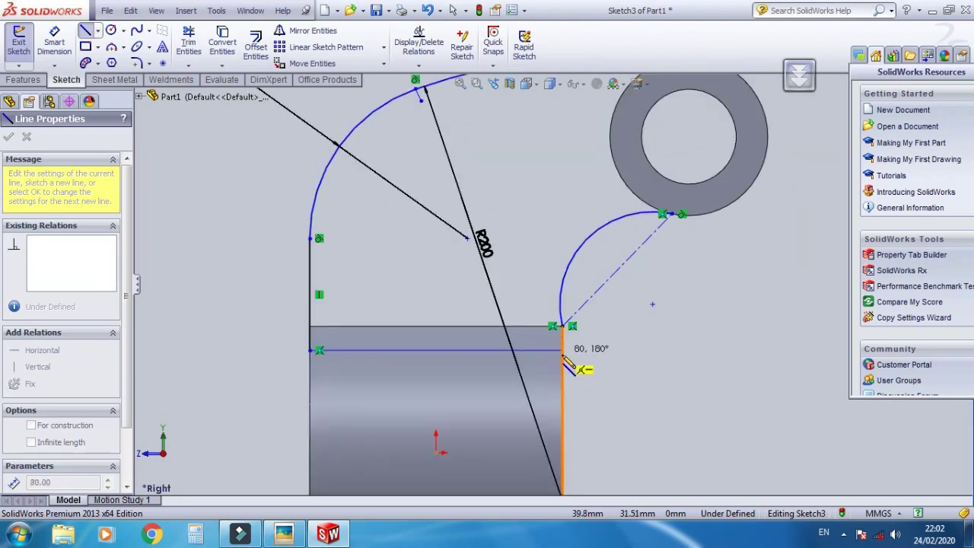
pyautogui.click(563, 350)
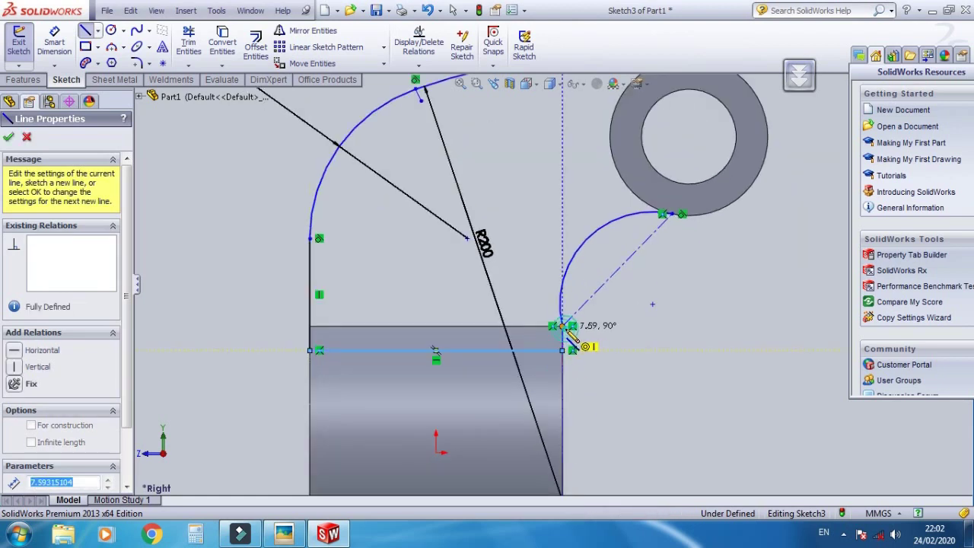
pyautogui.doubleClick(567, 335)
pyautogui.press('Escape')
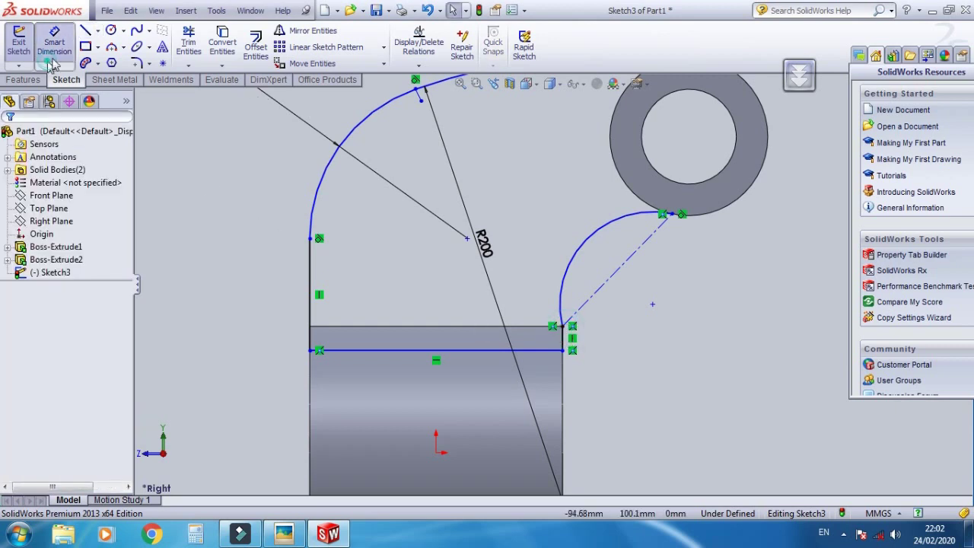
# Dimension the new line 5 mm below the block's top edge
pyautogui.click(54, 42)
pyautogui.click(354, 326)
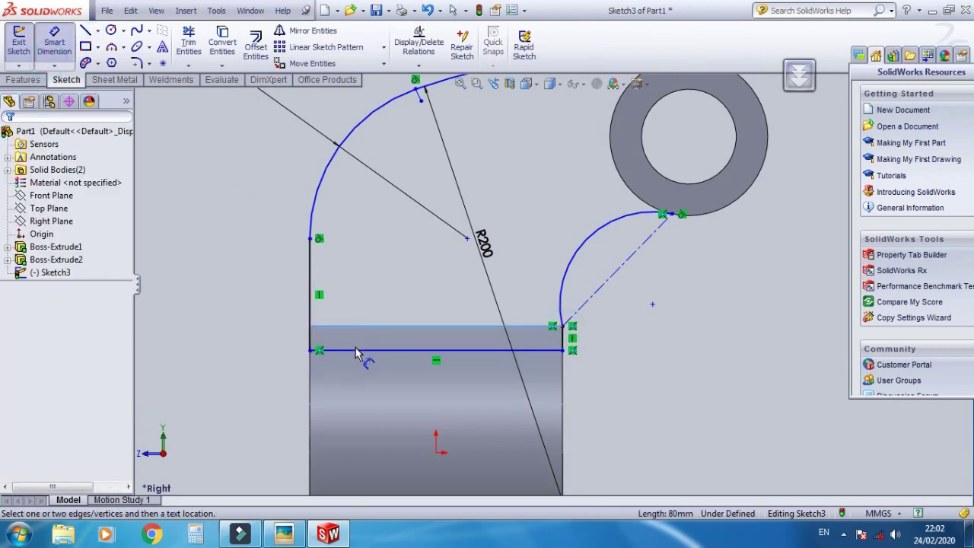
pyautogui.click(356, 350)
pyautogui.click(255, 321)
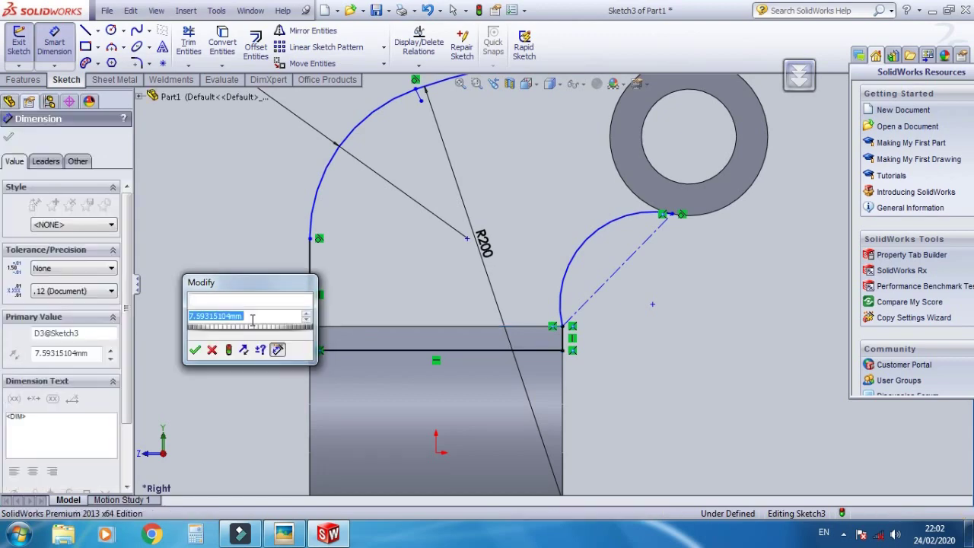
pyautogui.write('5')
pyautogui.press('Return')
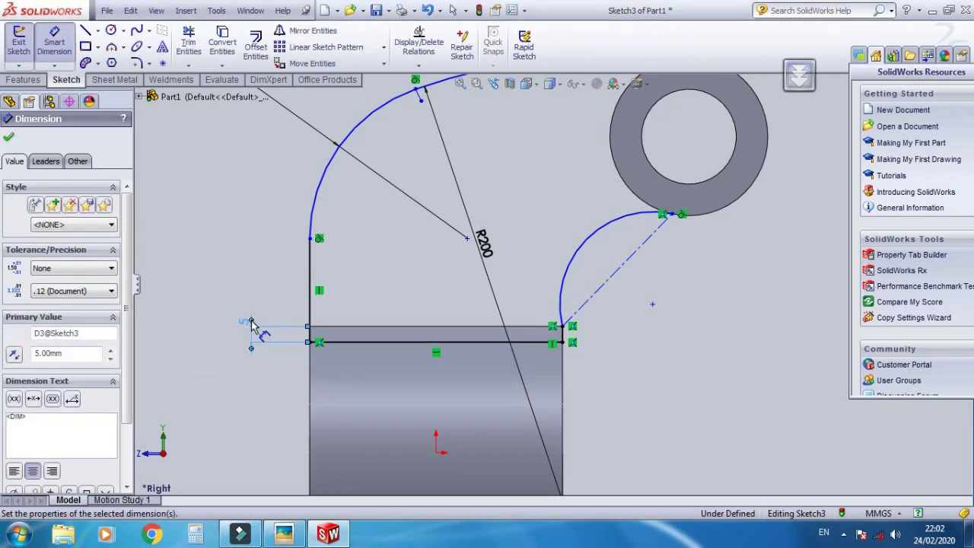
pyautogui.press('Escape')
pyautogui.scroll(1, 553, 281)
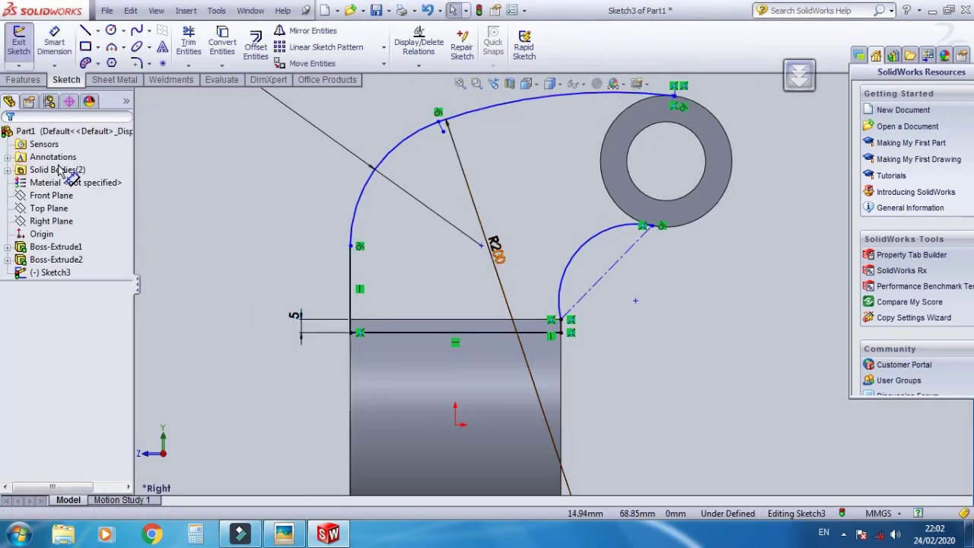
pyautogui.click(23, 79)
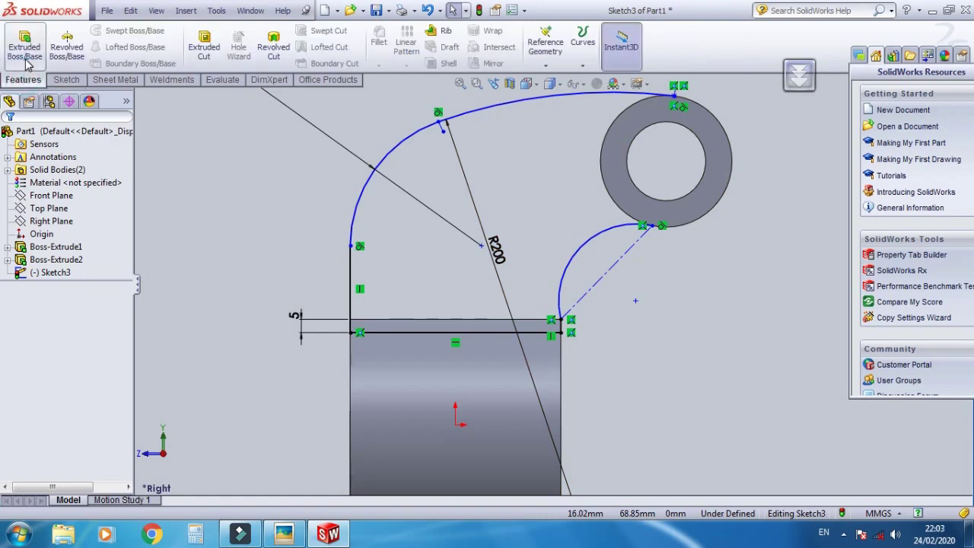
pyautogui.click(26, 61)
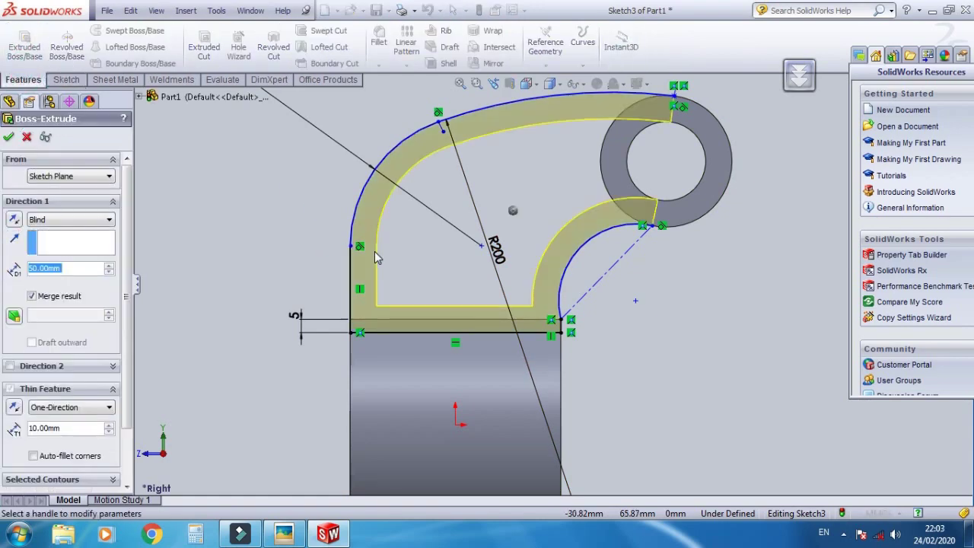
pyautogui.press('Escape')
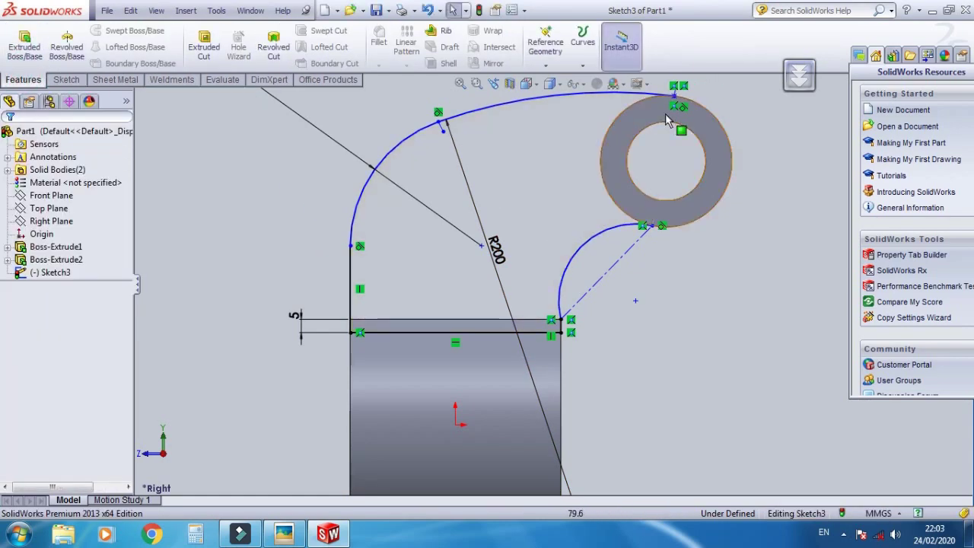
pyautogui.click(621, 120)
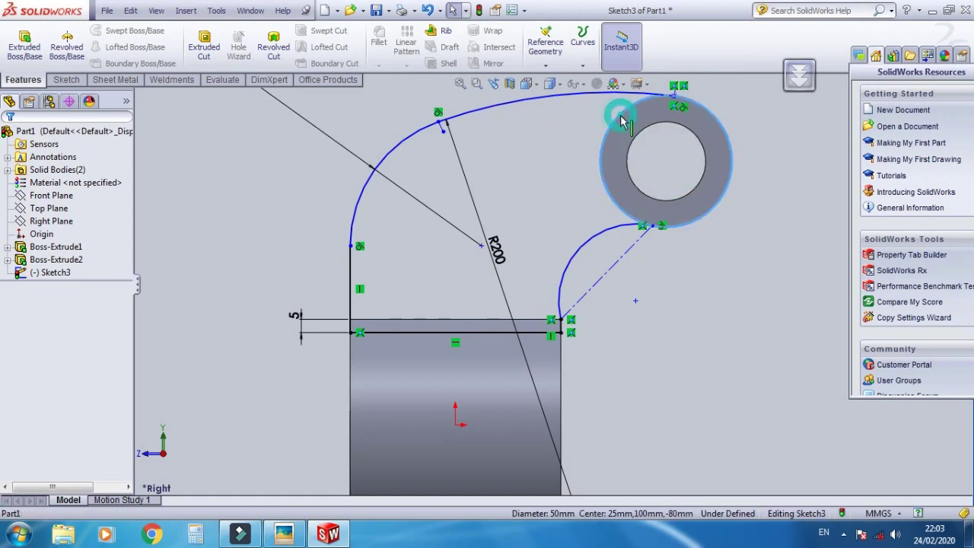
pyautogui.click(79, 82)
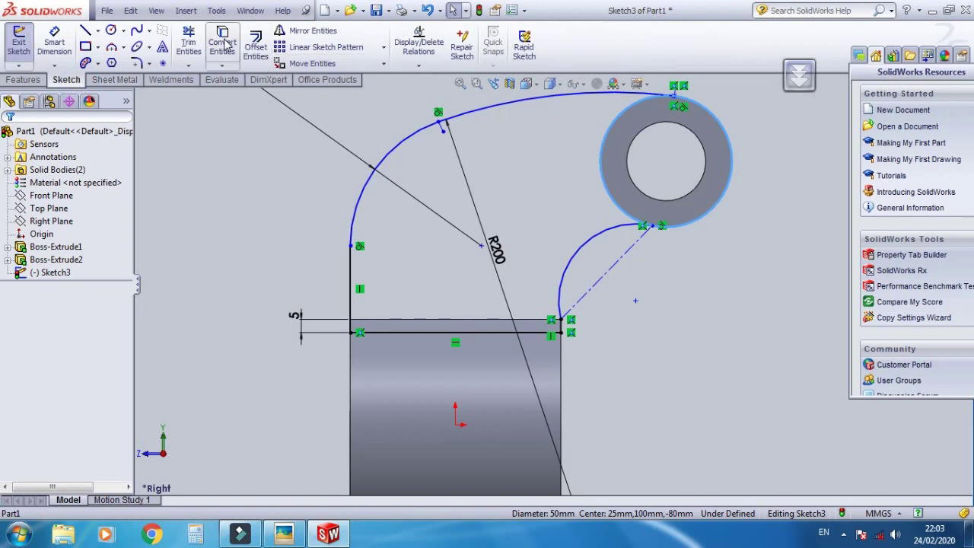
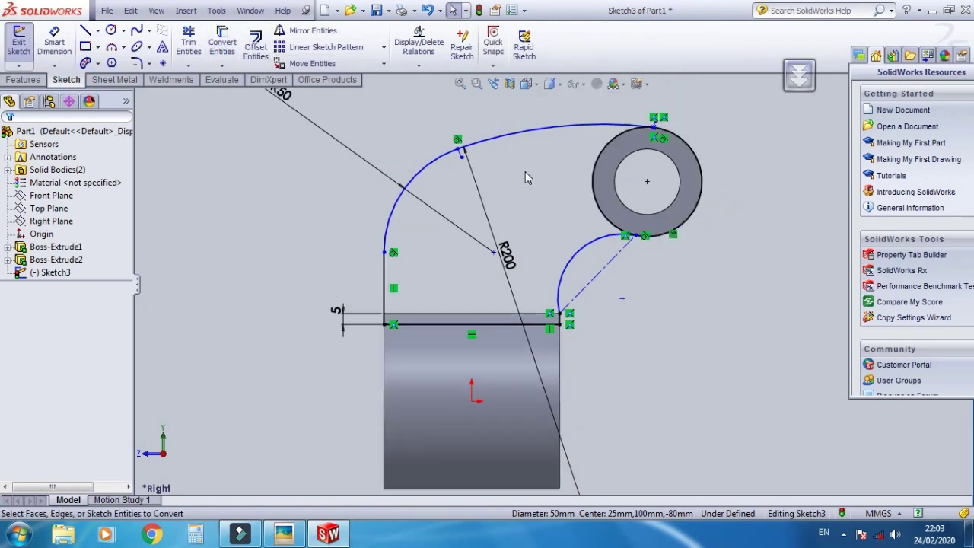
# Make the lower arc tangent to the top boss's outer circle
pyautogui.click(188, 42)
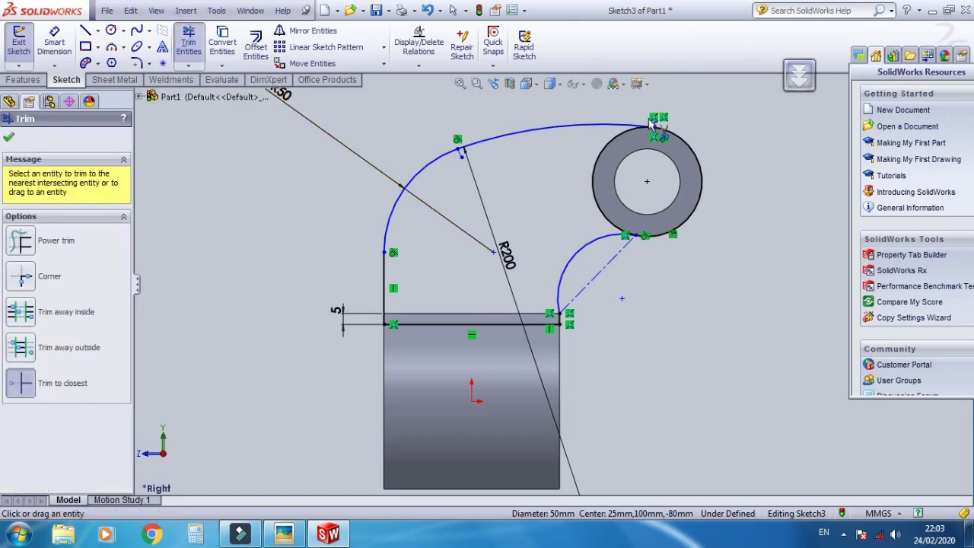
pyautogui.scroll(-2, 668, 152)
pyautogui.click(668, 158)
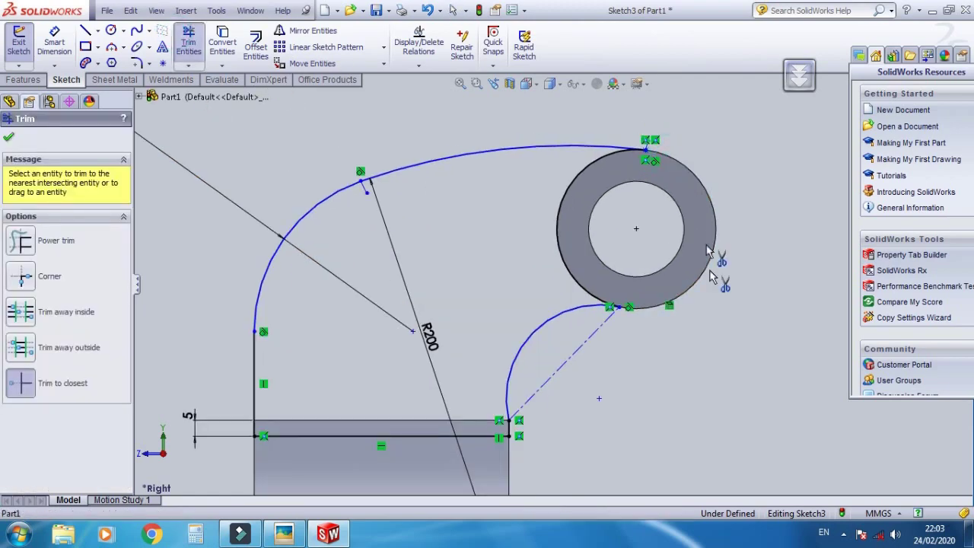
pyautogui.scroll(-3, 640, 308)
pyautogui.press('Escape')
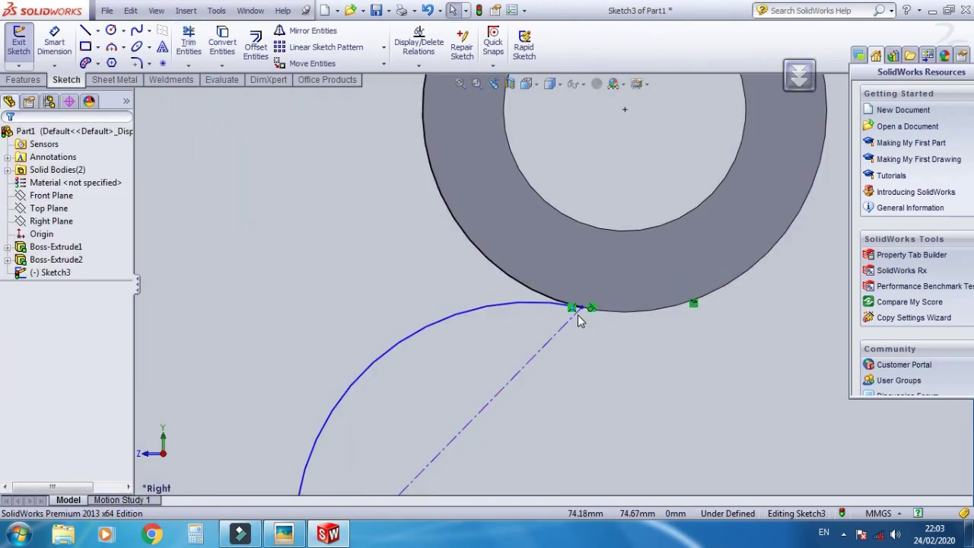
pyautogui.click(538, 302)
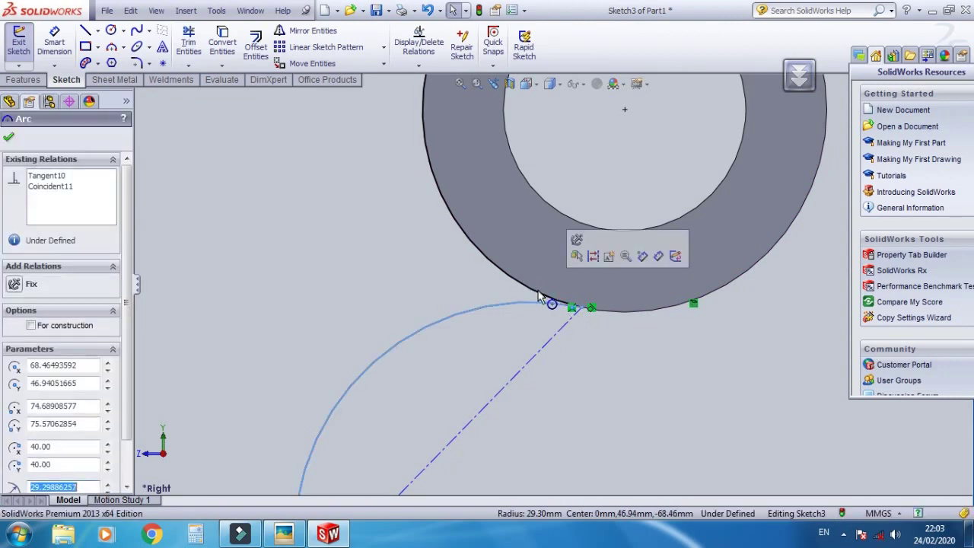
pyautogui.keyDown('ctrl'); pyautogui.click(542, 296); pyautogui.keyUp('ctrl')
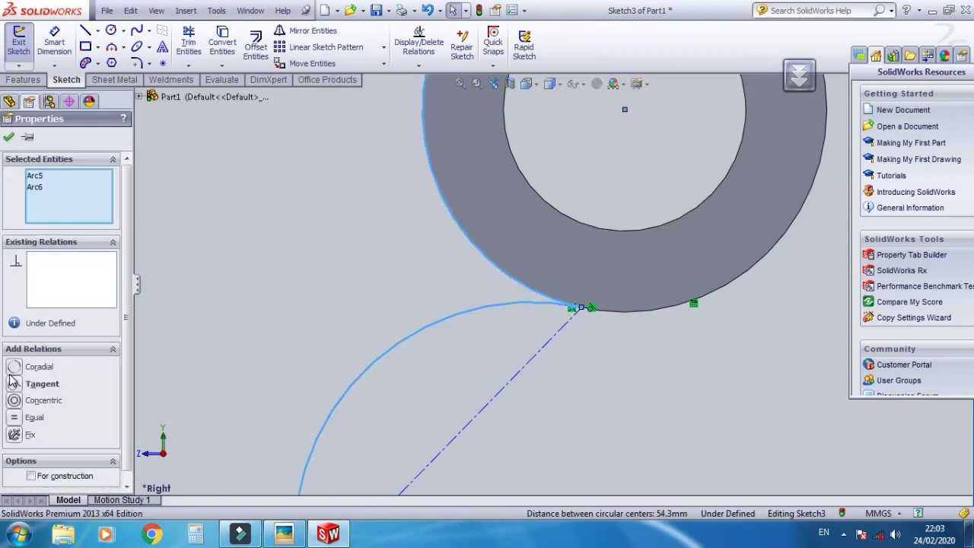
pyautogui.click(13, 385)
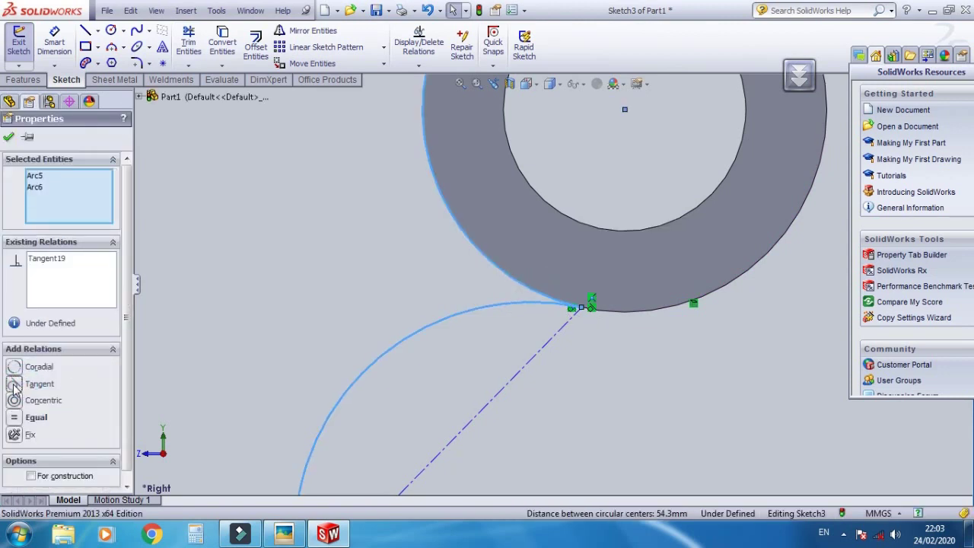
pyautogui.click(11, 138)
# Make the upper R200 arc tangent to the same outer circle
pyautogui.scroll(3, 347, 196)
pyautogui.scroll(-5, 642, 206)
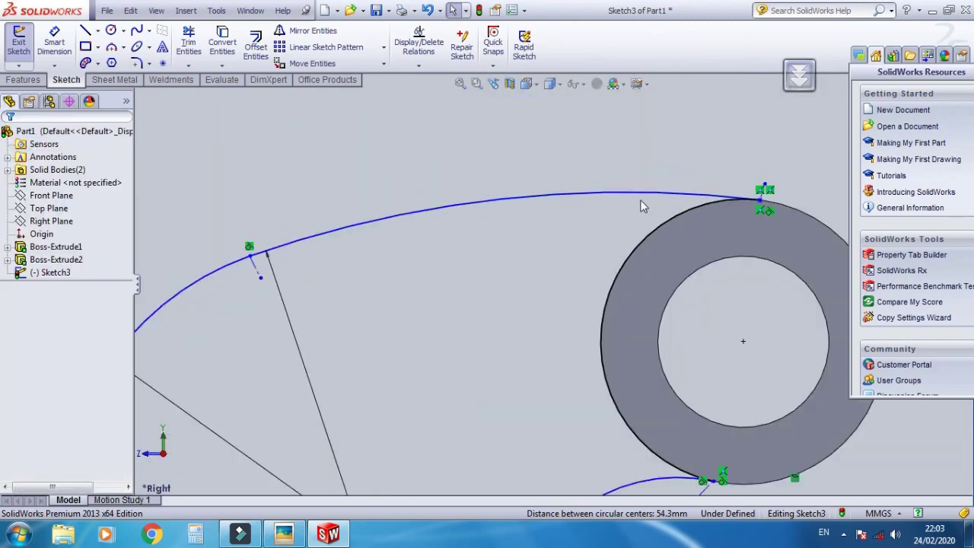
pyautogui.click(678, 210)
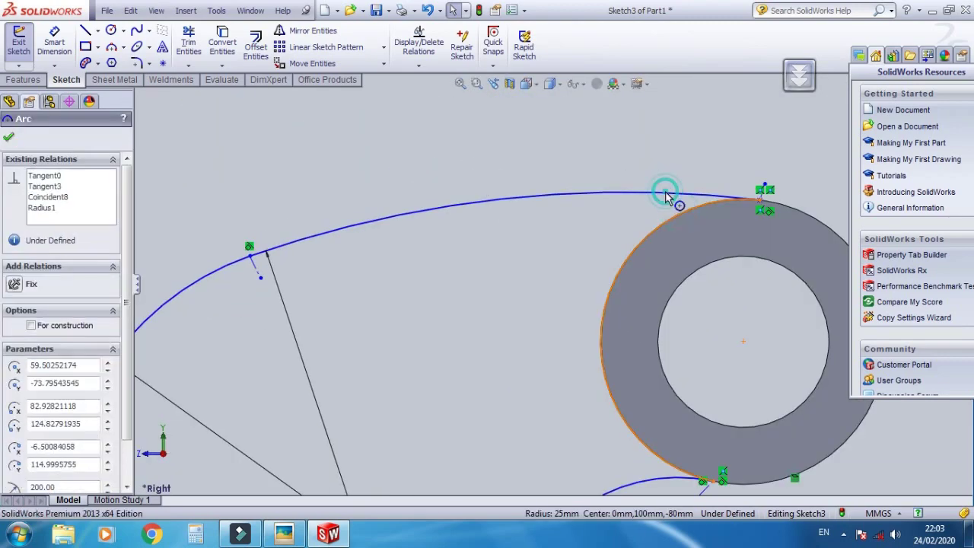
pyautogui.keyDown('ctrl'); pyautogui.click(627, 197); pyautogui.keyUp('ctrl')
pyautogui.click(14, 384)
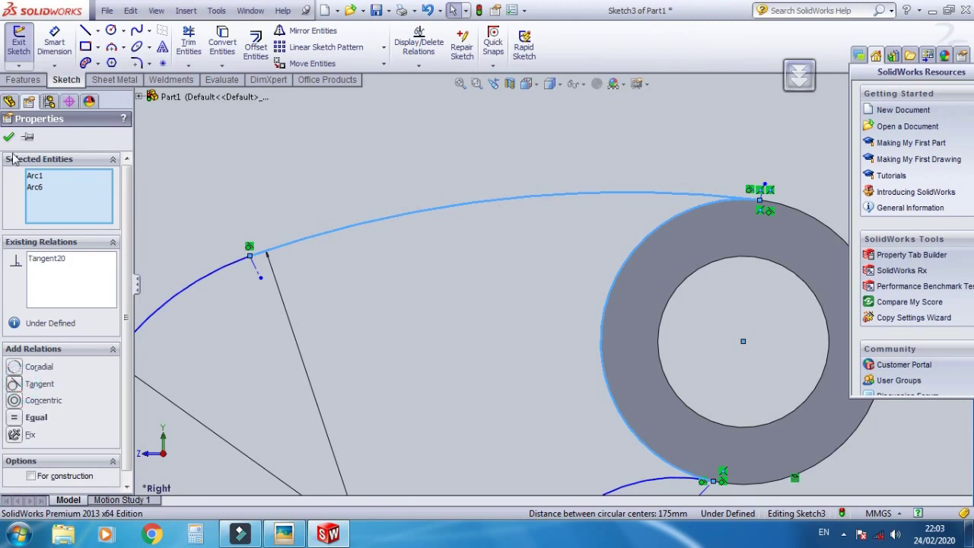
pyautogui.click(9, 138)
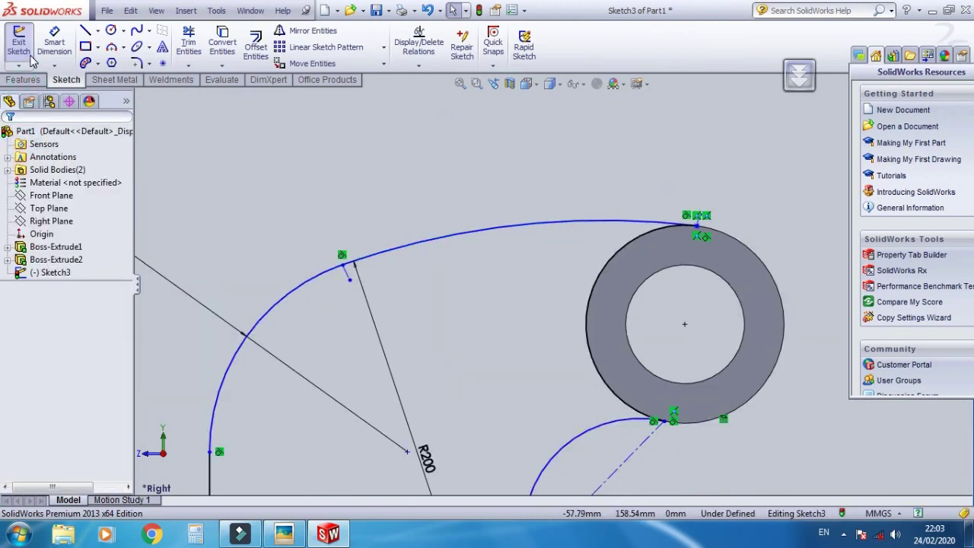
# Start an extruded boss from the link sketch with a Mid Plane end condition
pyautogui.click(23, 79)
pyautogui.click(25, 46)
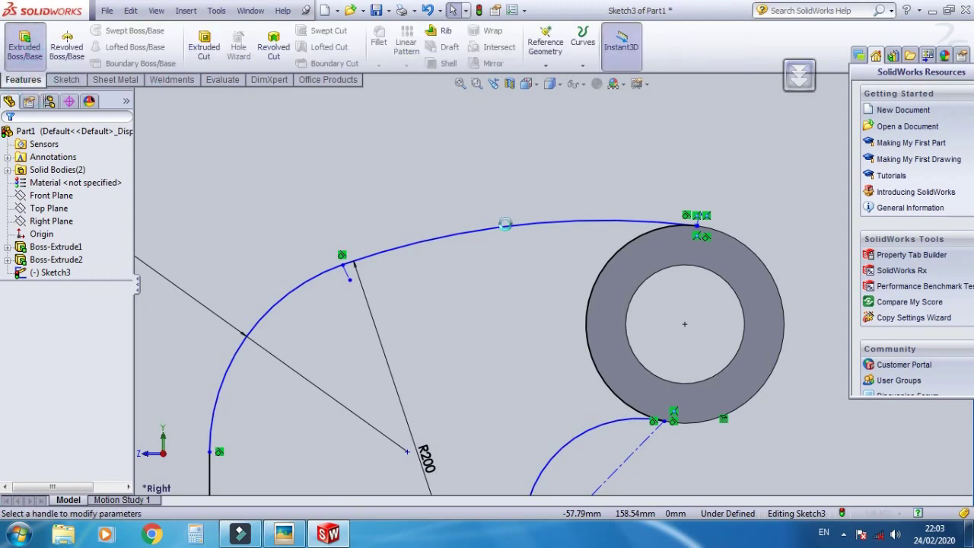
pyautogui.scroll(2, 578, 262)
pyautogui.scroll(2, 569, 286)
pyautogui.moveTo(591, 368); pyautogui.dragTo(138, 450, button='middle')
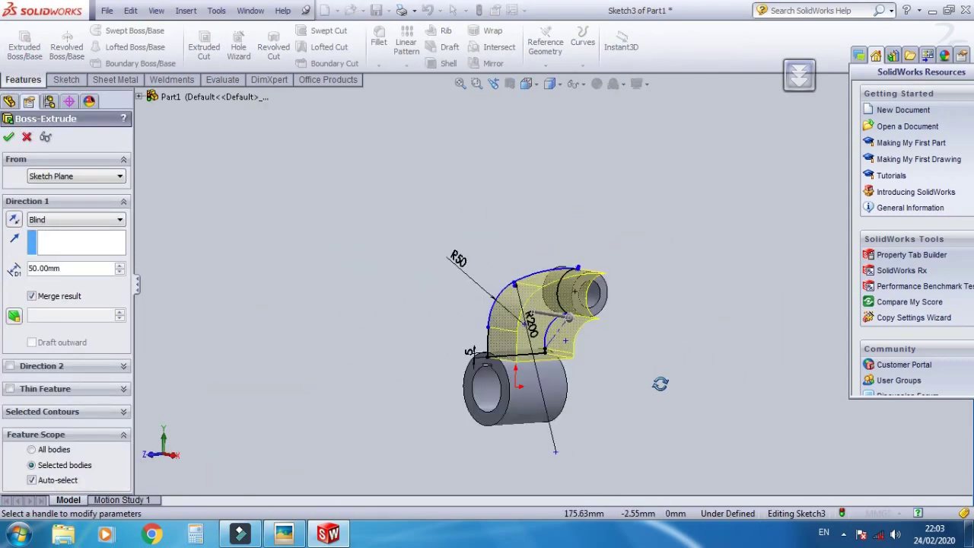
pyautogui.click(48, 220)
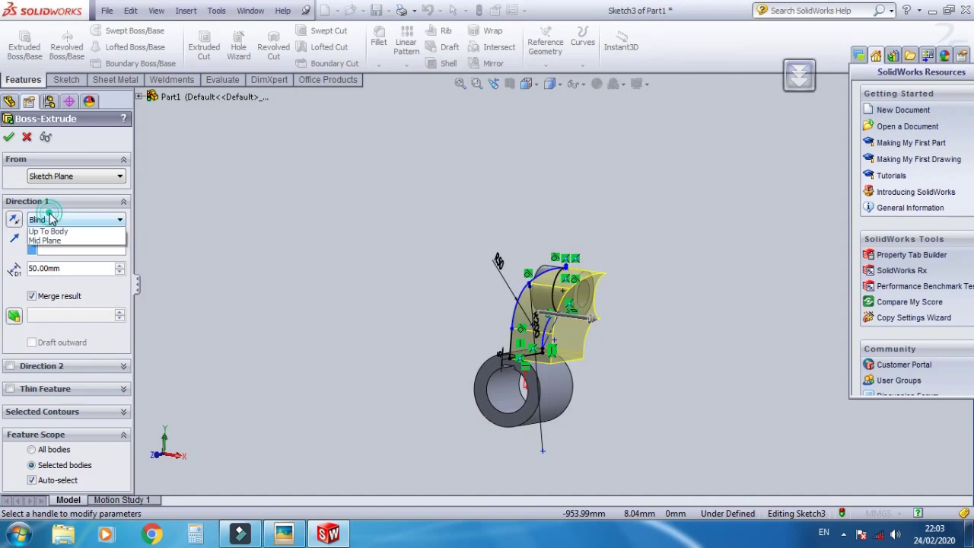
pyautogui.click(52, 291)
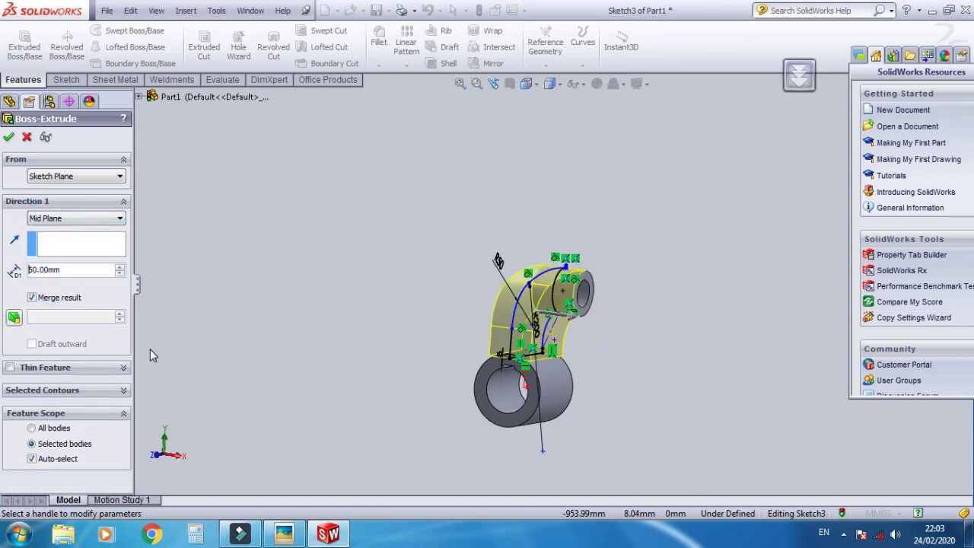
# Check the link thickness on the reference drawing, then extrude it 20 mm
pyautogui.click(295, 535)
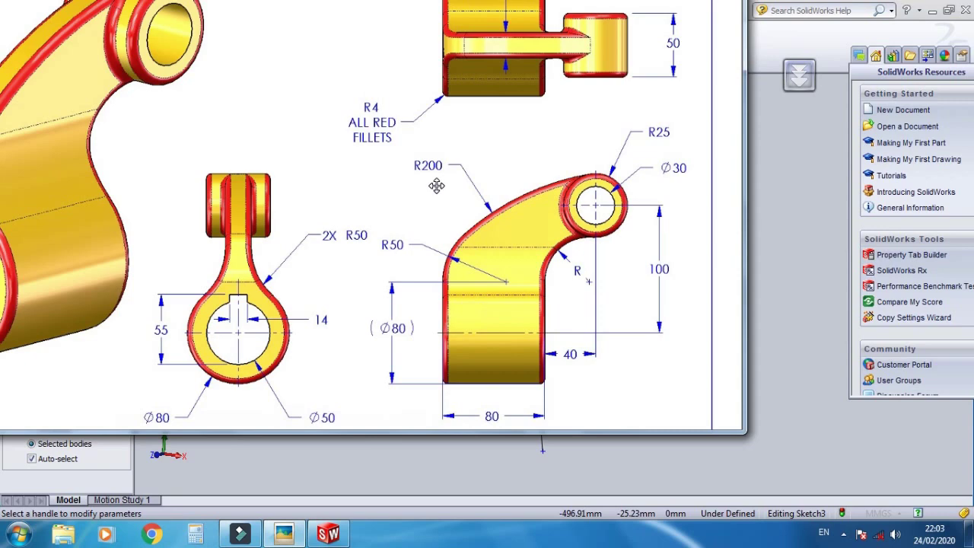
pyautogui.moveTo(508, 224); pyautogui.dragTo(490, 325)
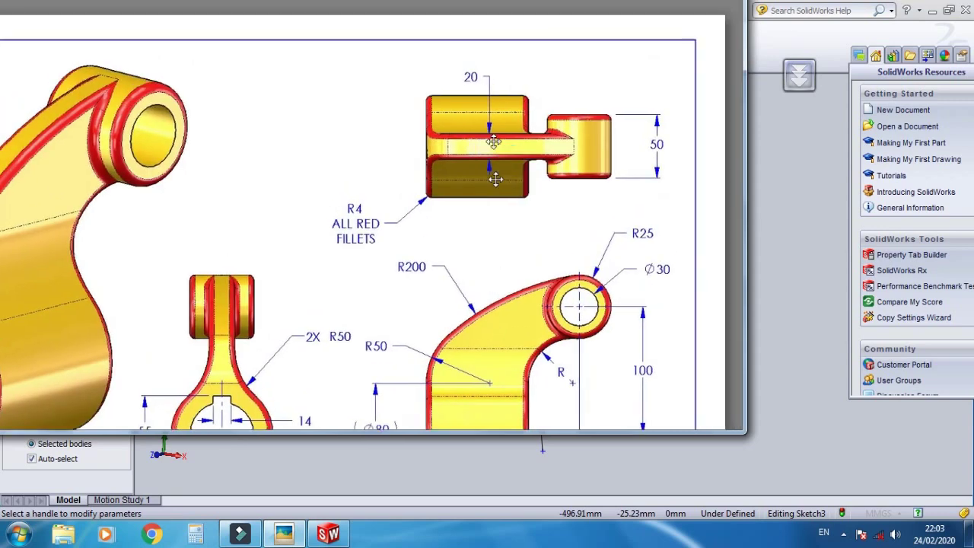
pyautogui.click(323, 535)
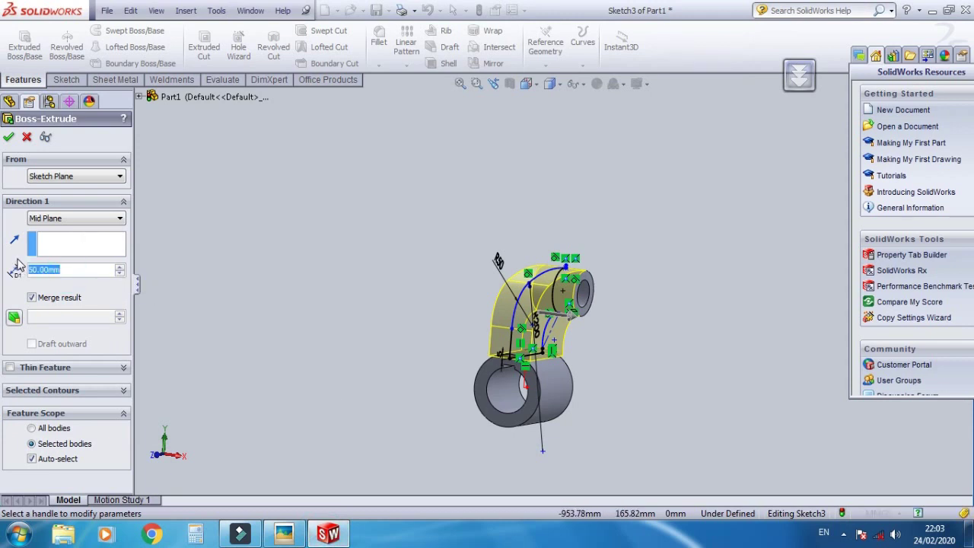
pyautogui.write('20')
pyautogui.press('Return')
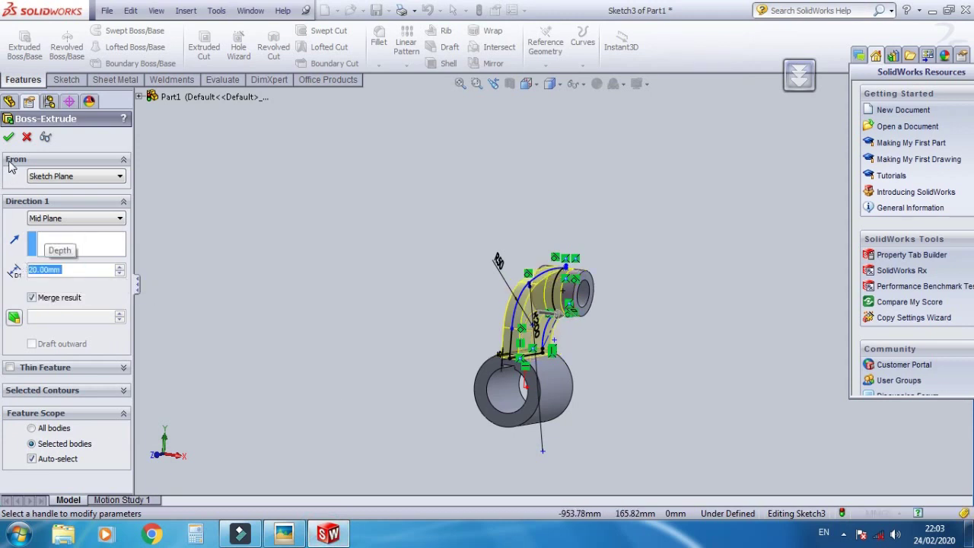
pyautogui.click(10, 137)
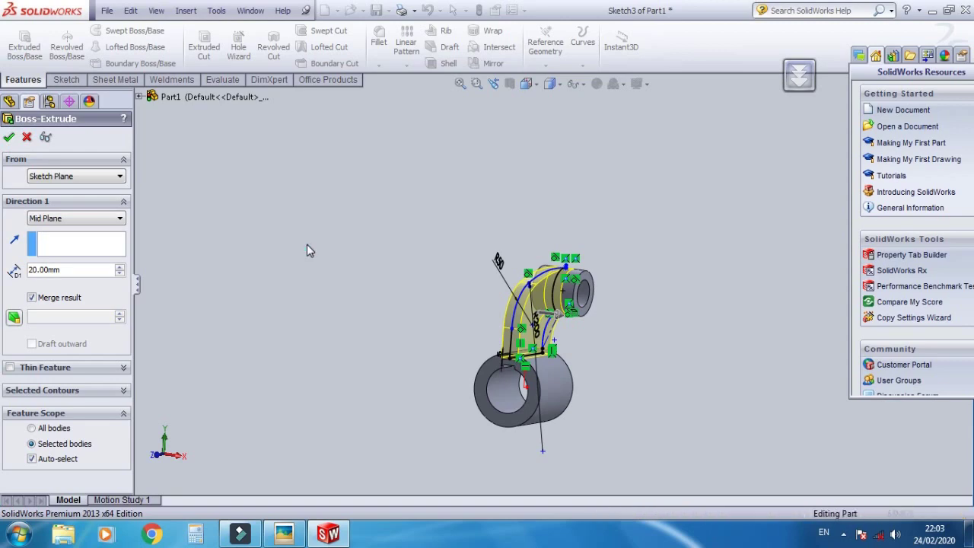
# Reopen Sketch3 of Boss-Extrude3 for editing, viewed normal to its plane
pyautogui.scroll(5, 644, 409)
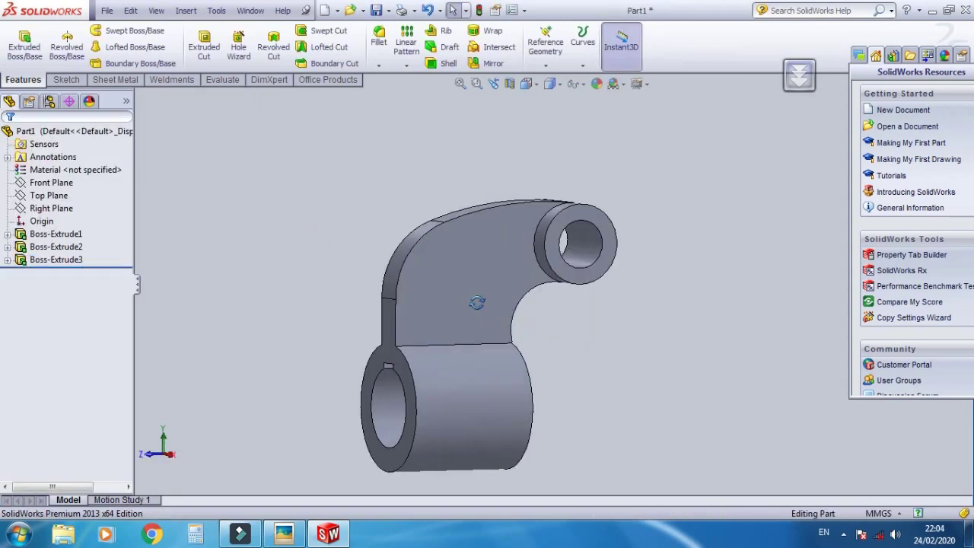
pyautogui.moveTo(643, 409)
pyautogui.mouseDown(button='middle')
pyautogui.moveTo(490, 331)
pyautogui.moveTo(474, 350)
pyautogui.mouseUp(button='middle')
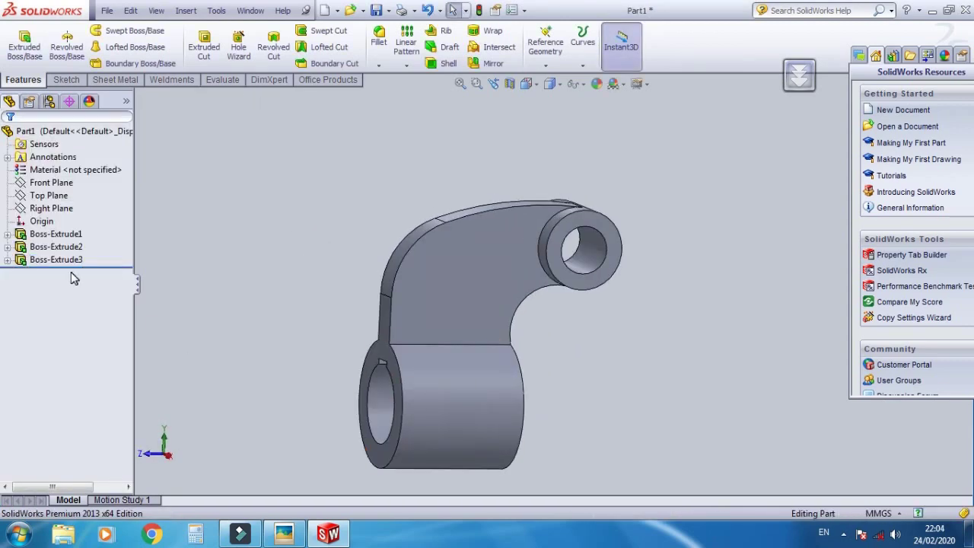
pyautogui.click(7, 260)
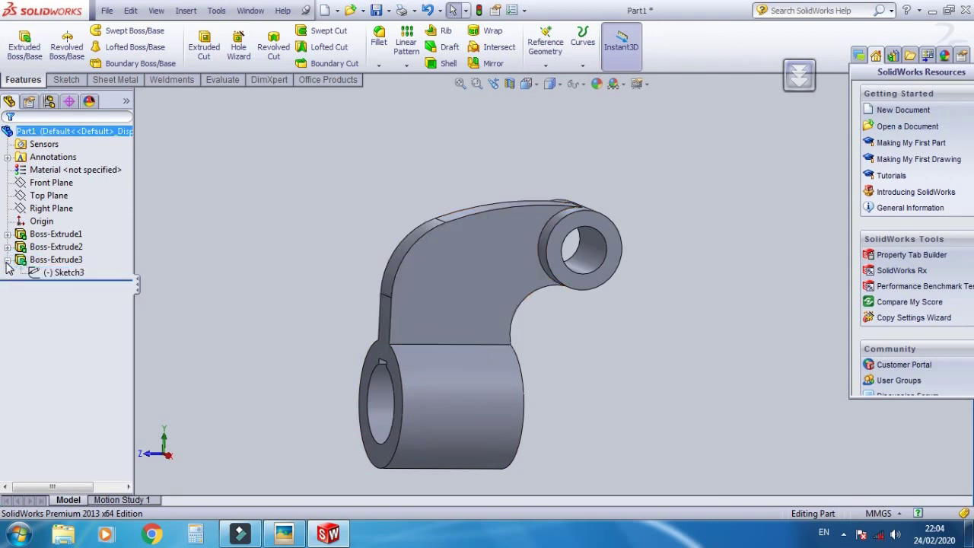
pyautogui.click(37, 274)
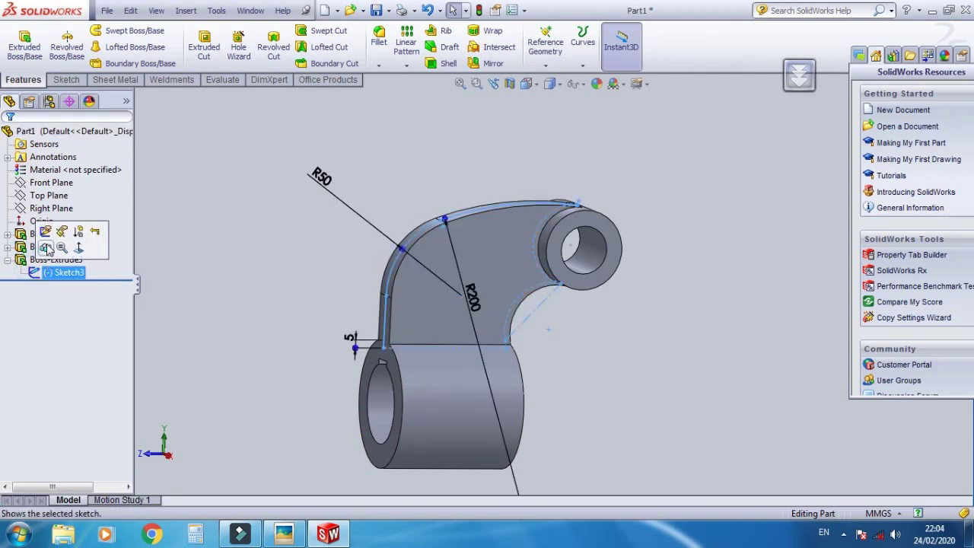
pyautogui.click(46, 233)
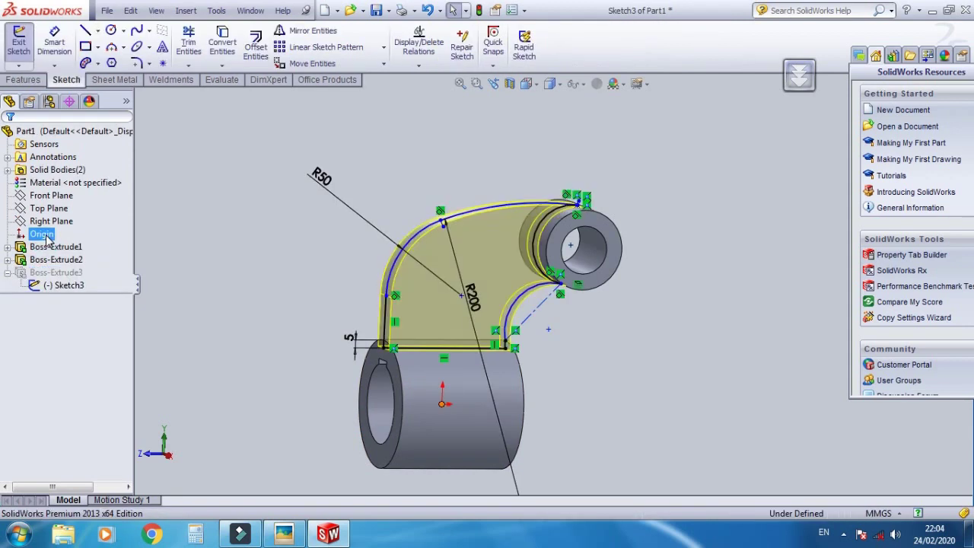
pyautogui.hotkey('ctrl', '8')
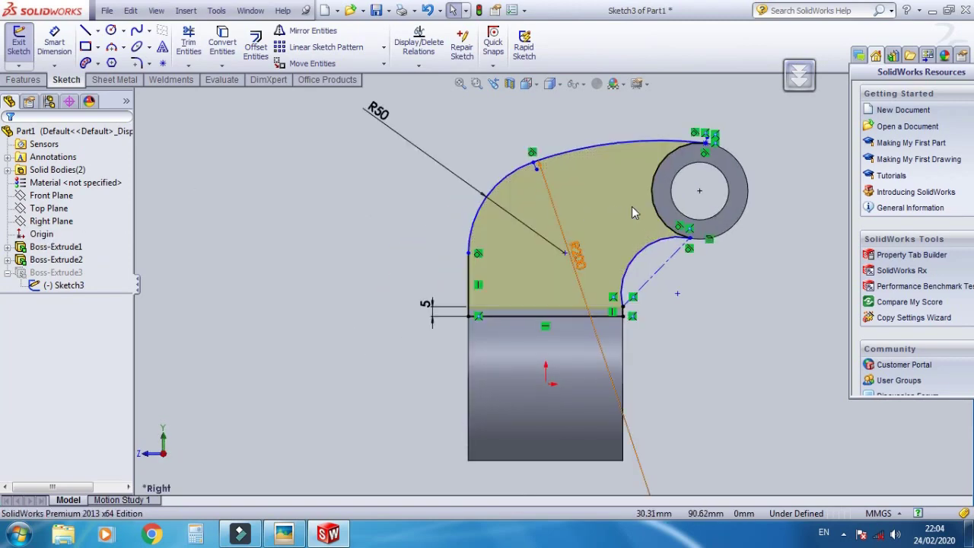
# Make the profile's top arc tangent to the left arc
pyautogui.click(67, 46)
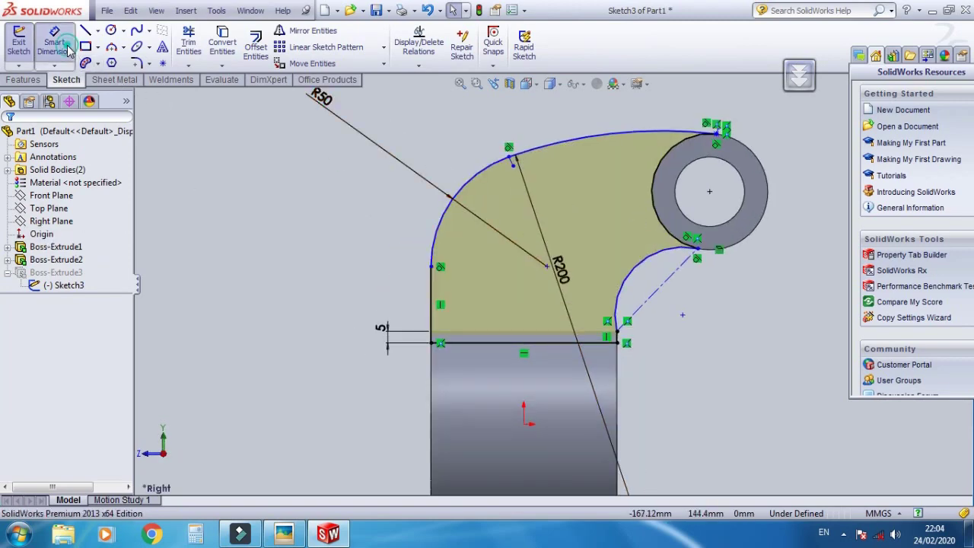
pyautogui.click(533, 137)
pyautogui.press('Escape')
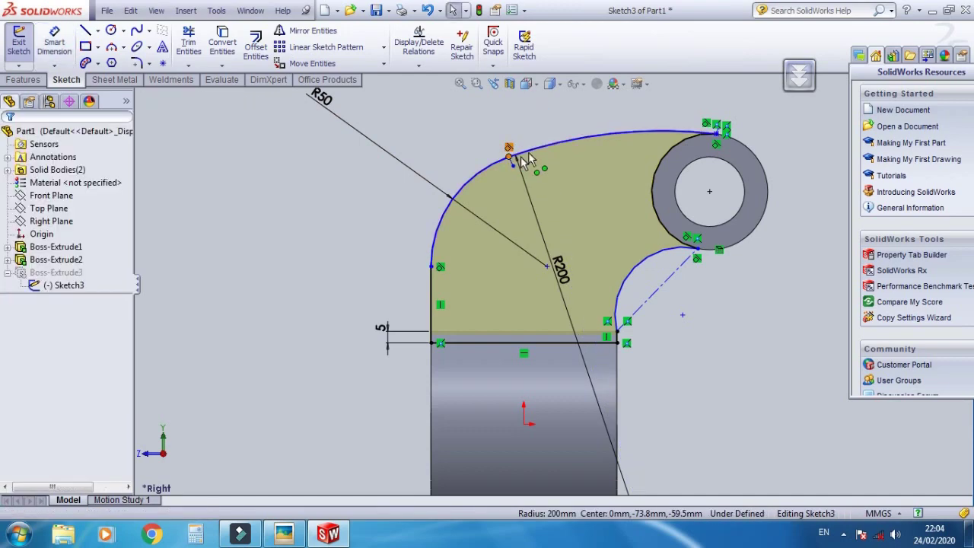
pyautogui.click(523, 154)
pyautogui.keyDown('ctrl'); pyautogui.click(489, 170); pyautogui.keyUp('ctrl')
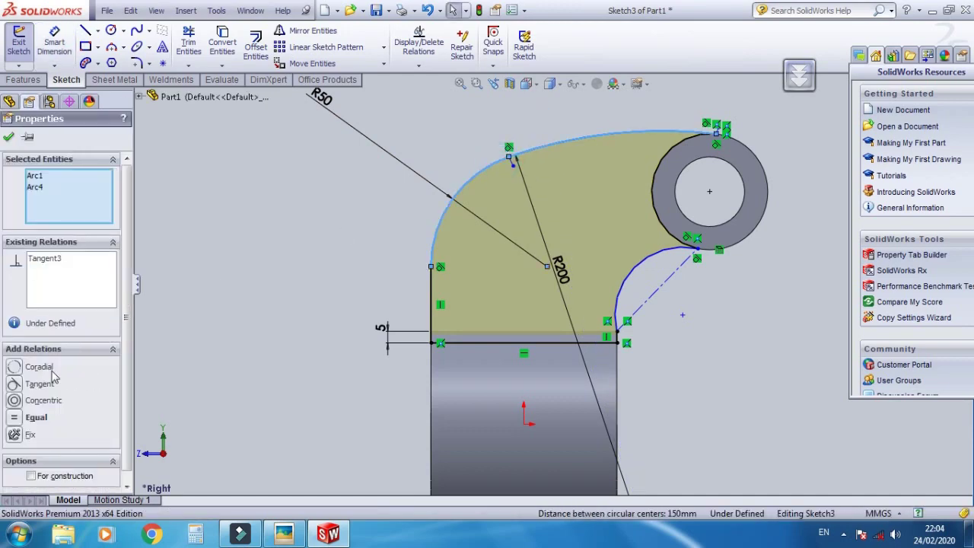
pyautogui.click(15, 401)
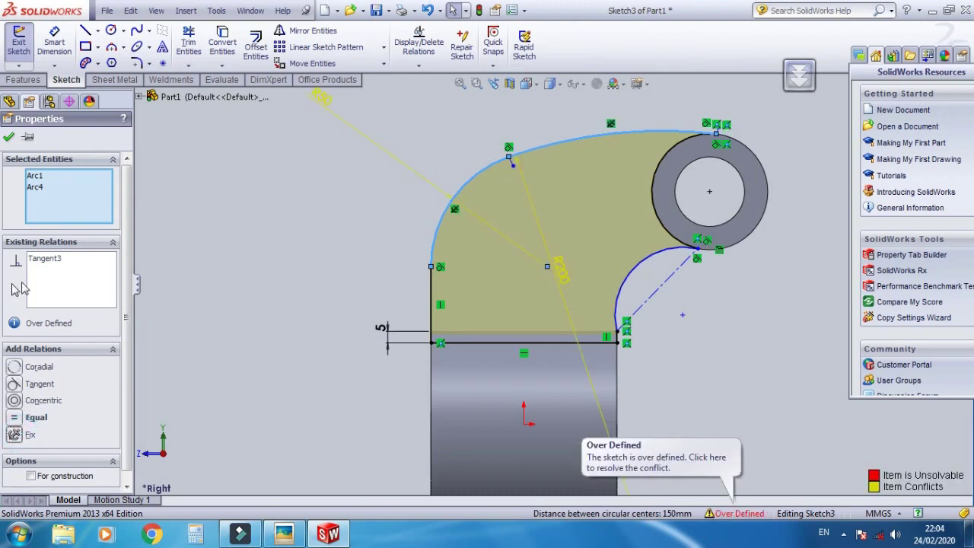
pyautogui.click(295, 254)
# Try a tangent between the lower-right arc and its line, undoing it after a conflict
pyautogui.scroll(-3, 582, 229)
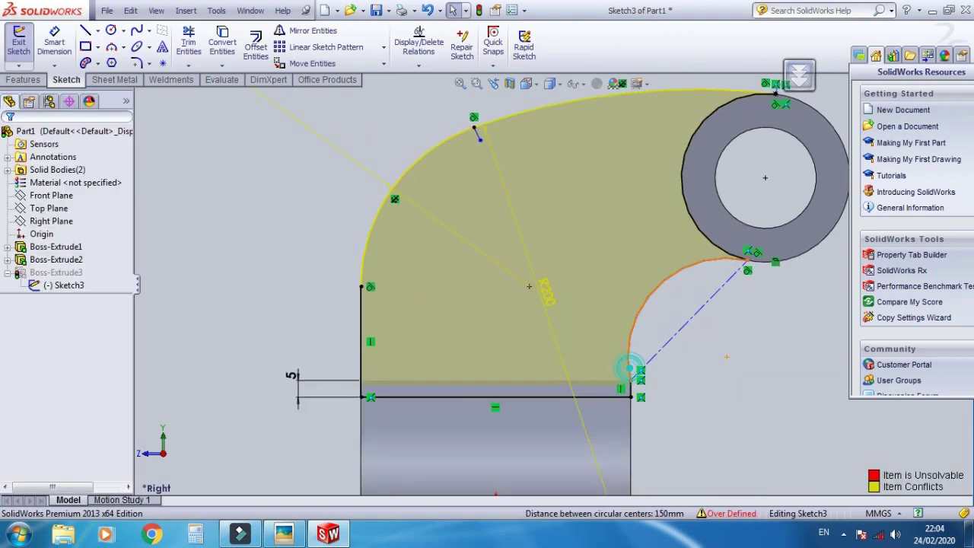
pyautogui.click(632, 374)
pyautogui.keyDown('ctrl'); pyautogui.click(632, 397); pyautogui.keyUp('ctrl')
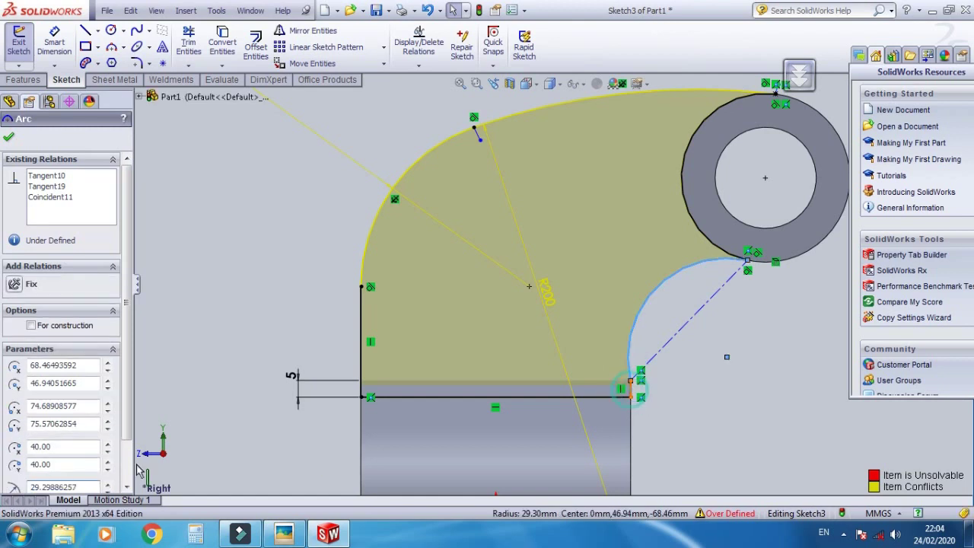
pyautogui.click(14, 367)
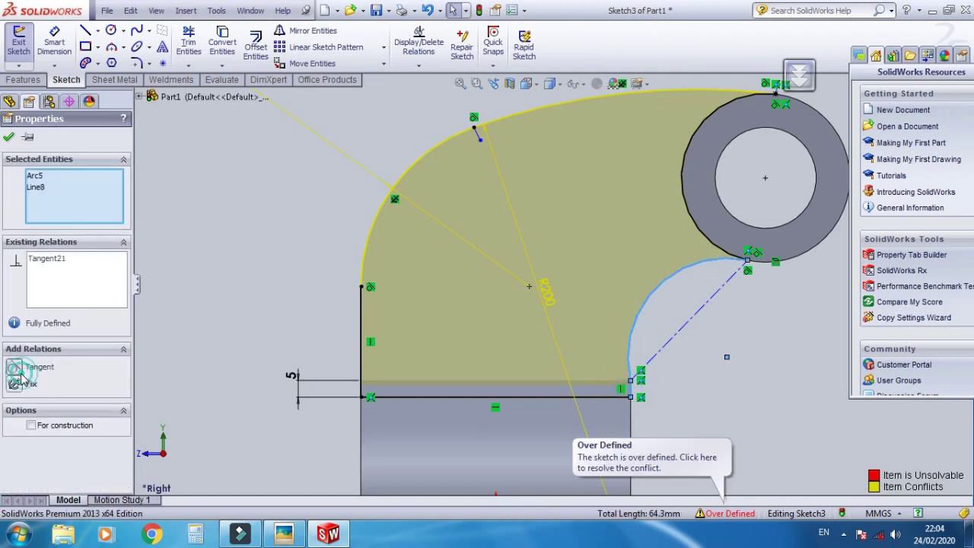
pyautogui.hotkey('ctrl', 'z')
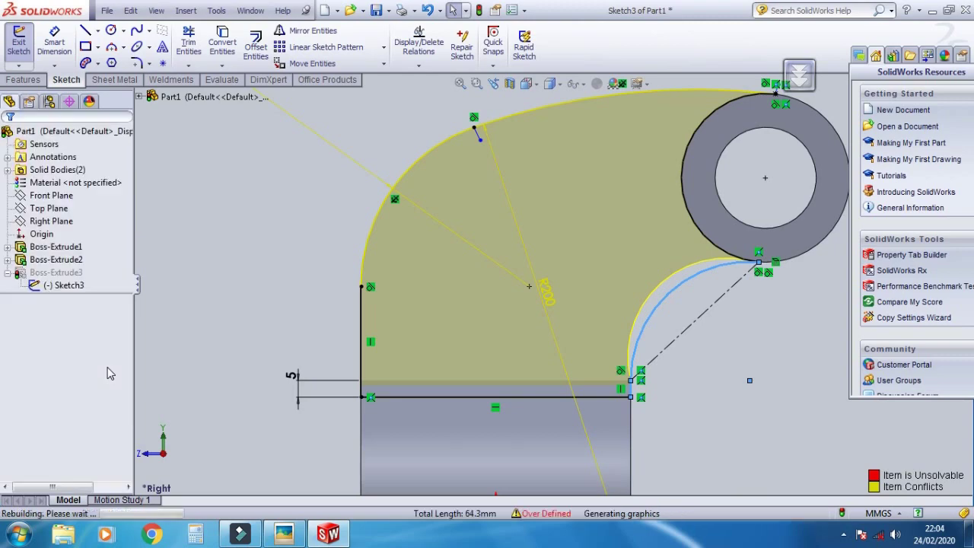
pyautogui.click(826, 411)
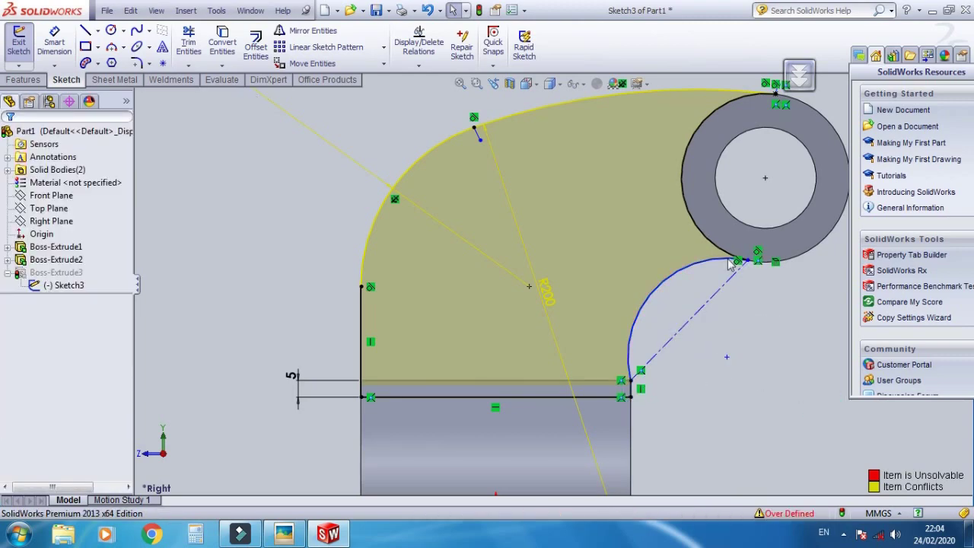
# Resolve the over-defined conflict so the sketch reads Under Defined
pyautogui.scroll(-2, 749, 251)
pyautogui.scroll(-1, 744, 254)
pyautogui.scroll(3, 744, 246)
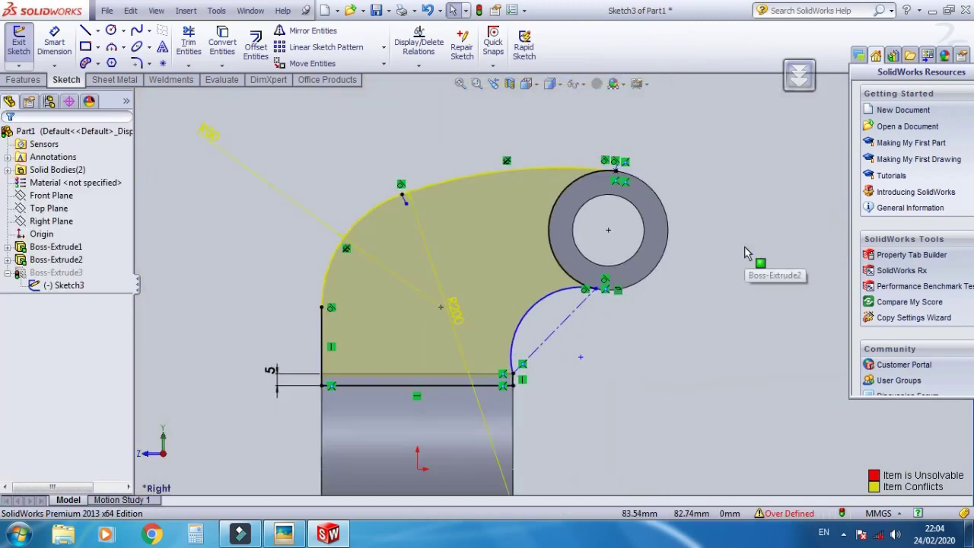
pyautogui.scroll(-1, 593, 219)
pyautogui.scroll(-1, 594, 220)
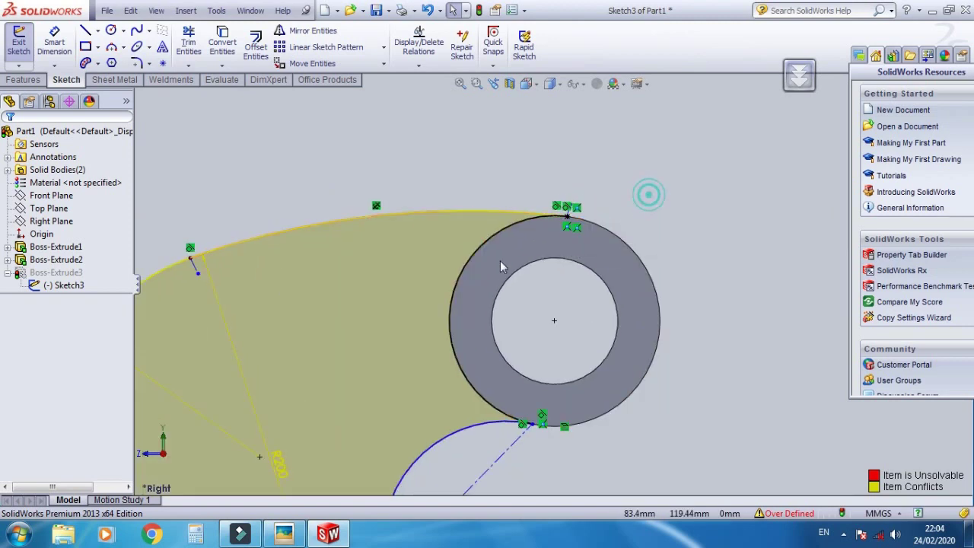
pyautogui.scroll(2, 554, 285)
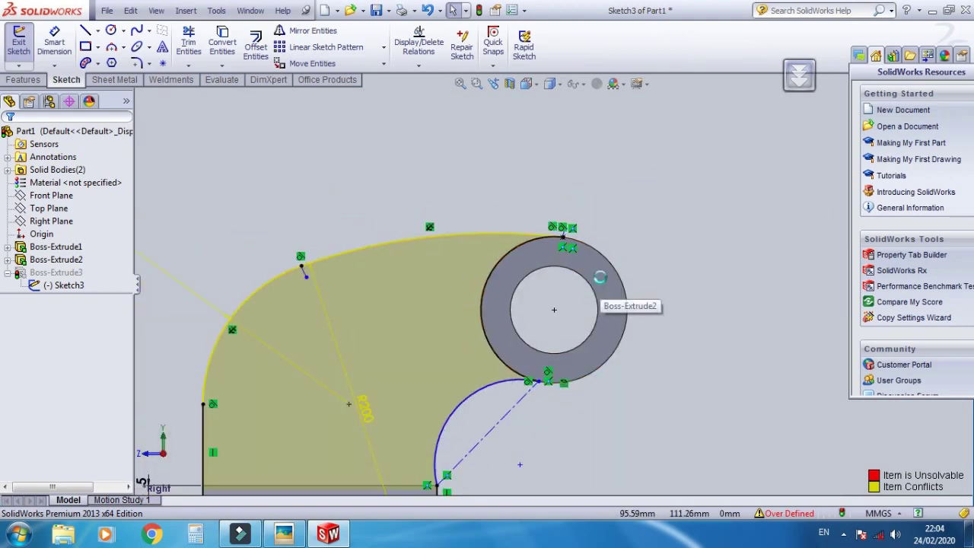
pyautogui.click(257, 242)
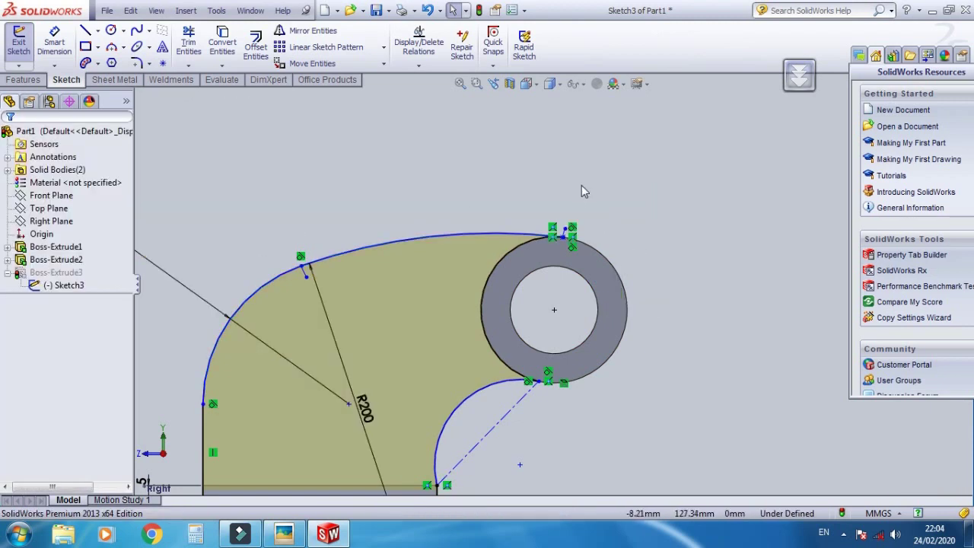
pyautogui.scroll(2, 581, 192)
pyautogui.click(777, 138)
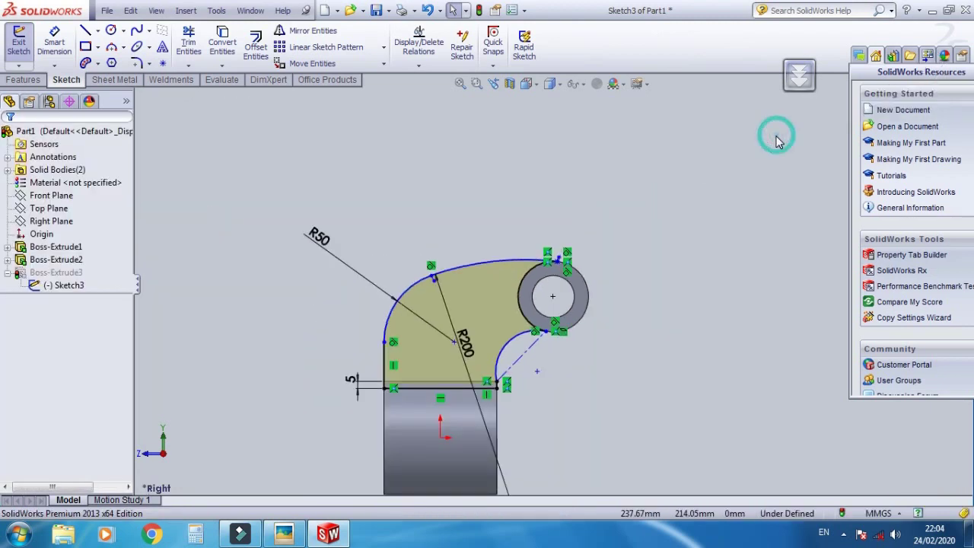
# Exit the sketch to rebuild Boss-Extrude3 and fit the crank arm in a 3D view
pyautogui.click(627, 166)
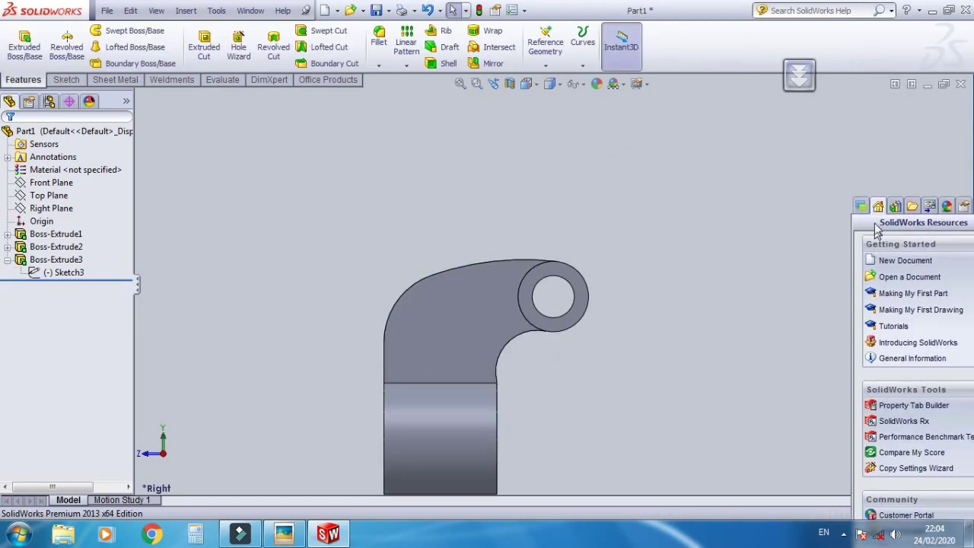
pyautogui.click(943, 84)
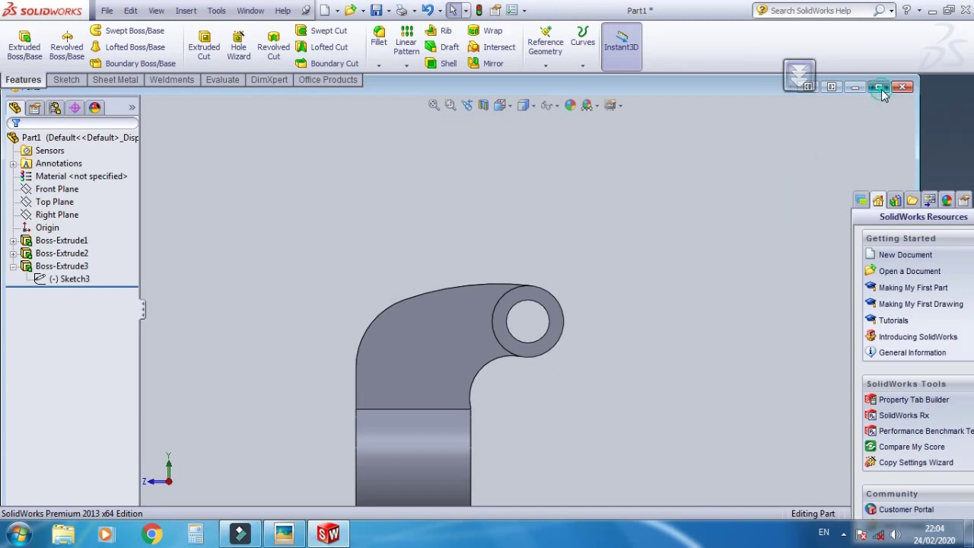
pyautogui.click(880, 87)
pyautogui.moveTo(900, 223); pyautogui.dragTo(894, 142)
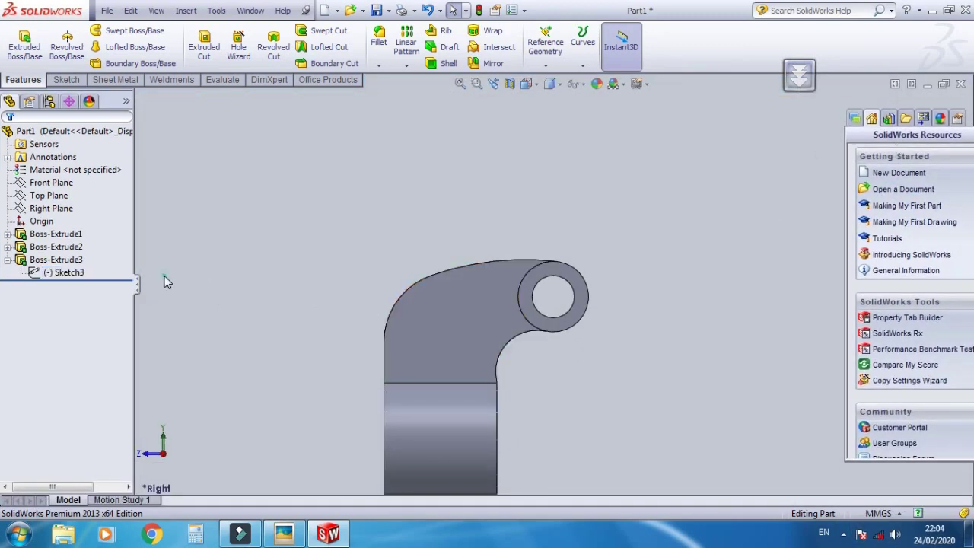
pyautogui.click(460, 84)
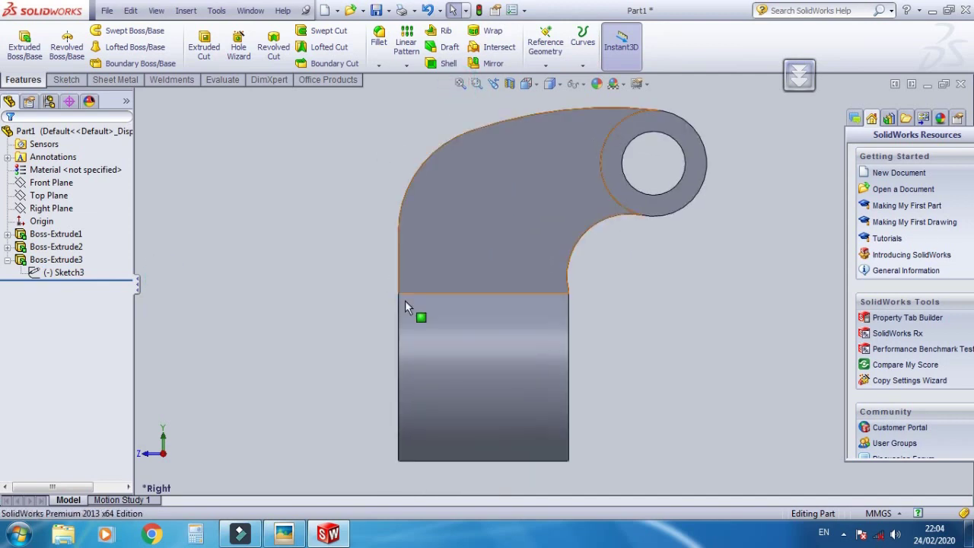
pyautogui.moveTo(334, 305)
pyautogui.mouseDown(button='middle')
pyautogui.moveTo(254, 322)
pyautogui.moveTo(373, 315)
pyautogui.moveTo(396, 387)
pyautogui.mouseUp(button='middle')
pyautogui.click(284, 533)
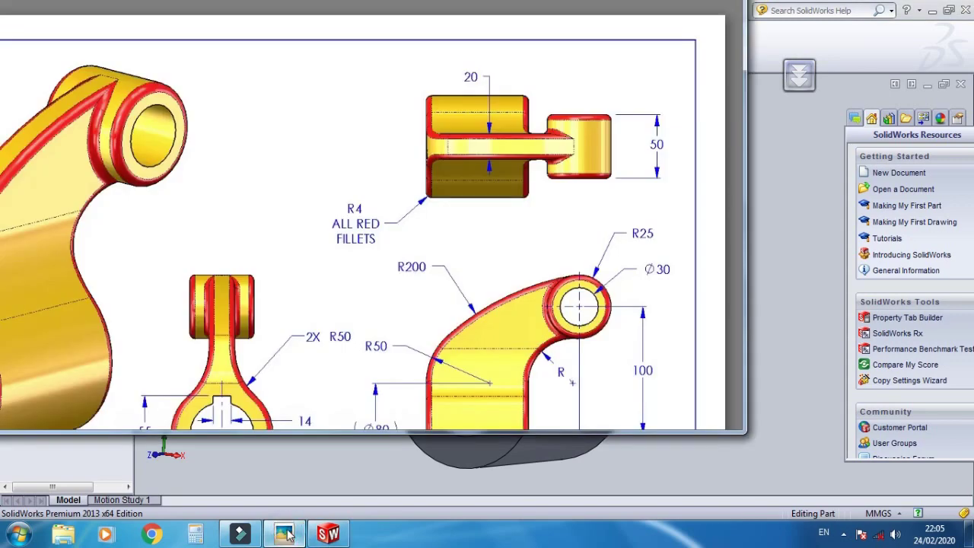
pyautogui.scroll(2, 411, 251)
pyautogui.scroll(2, 421, 241)
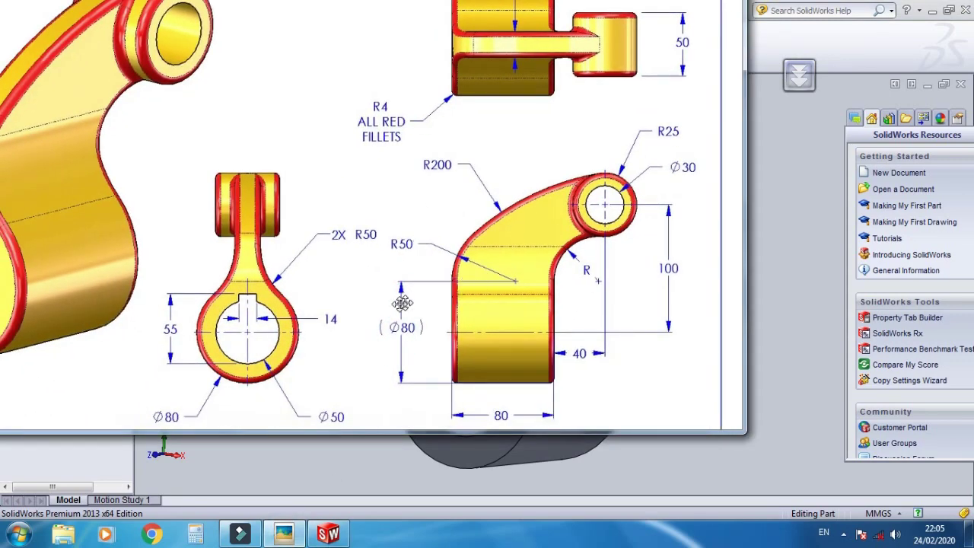
pyautogui.scroll(1, 293, 378)
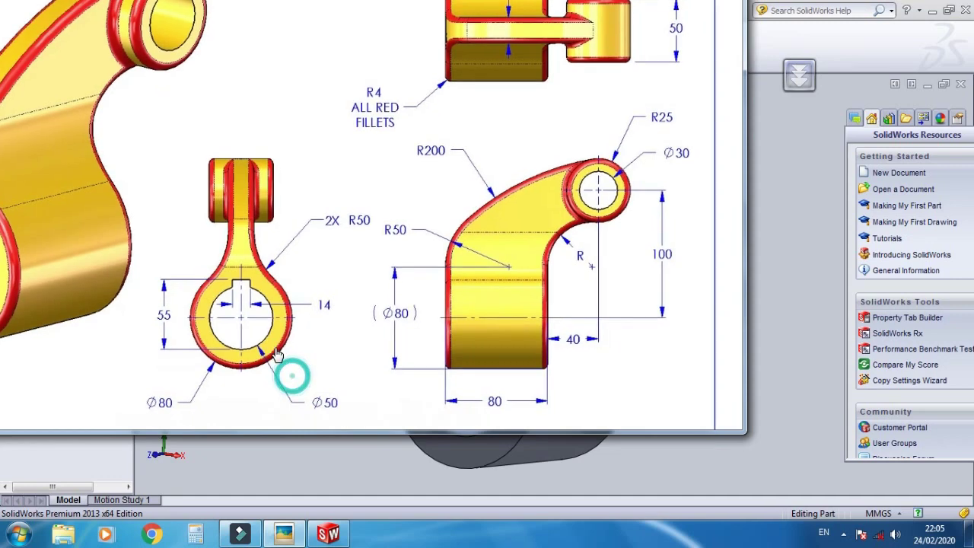
pyautogui.scroll(1, 294, 370)
pyautogui.scroll(1, 270, 380)
pyautogui.scroll(1, 465, 354)
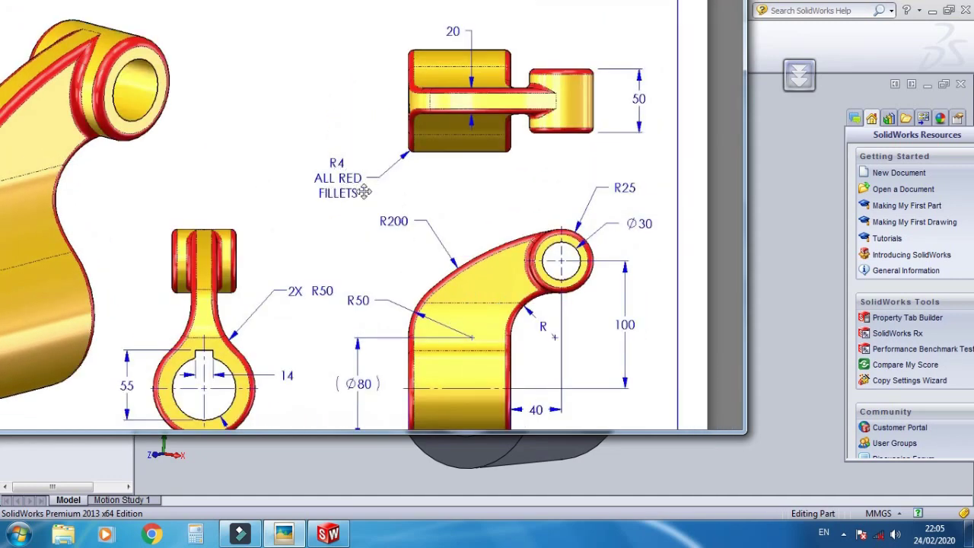
pyautogui.moveTo(195, 470)
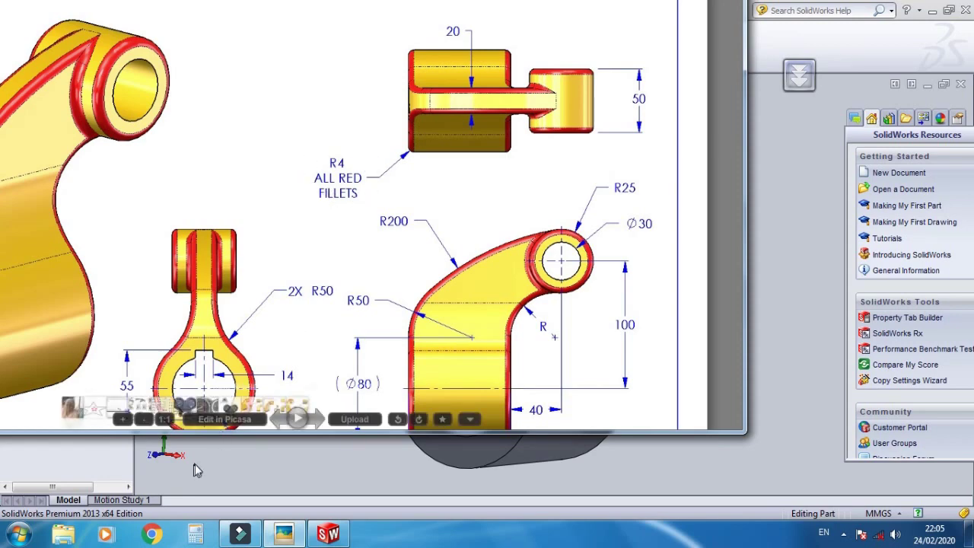
pyautogui.click(320, 534)
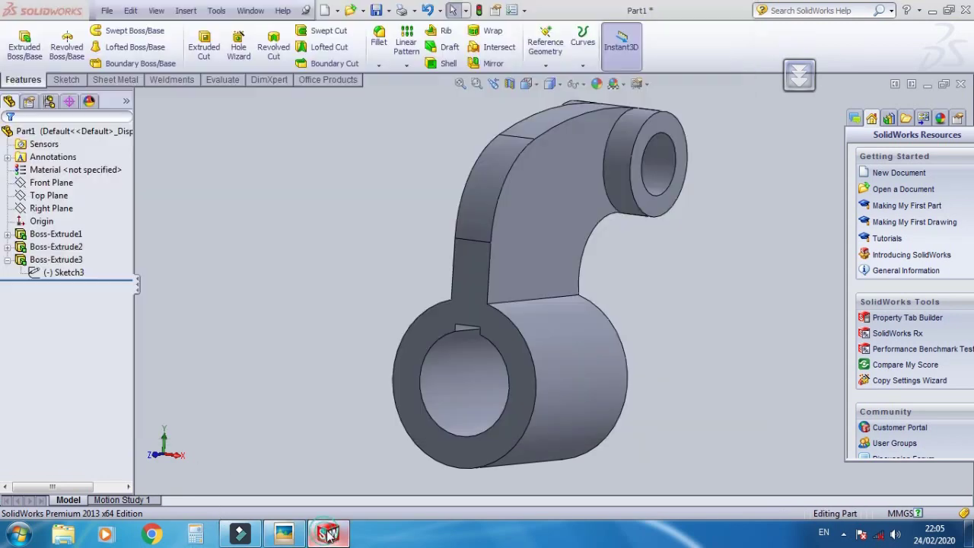
# Start a fillet on the hub's circular edge and the arm edges on both sides
pyautogui.click(378, 39)
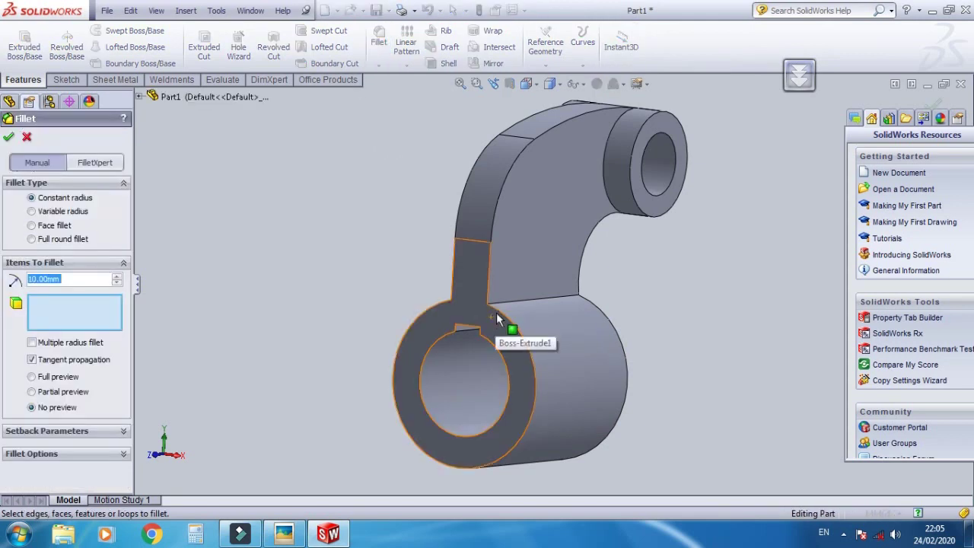
pyautogui.click(500, 312)
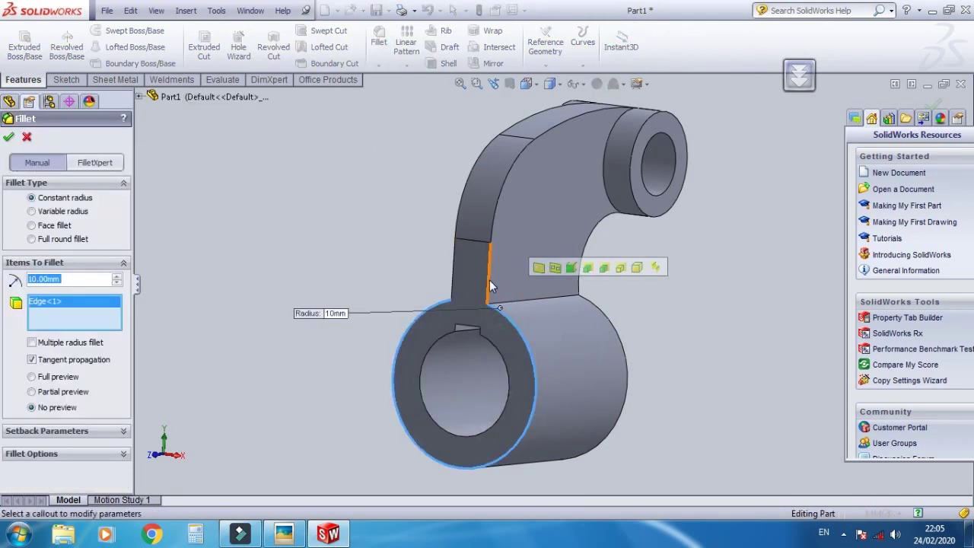
pyautogui.click(490, 228)
pyautogui.click(494, 221)
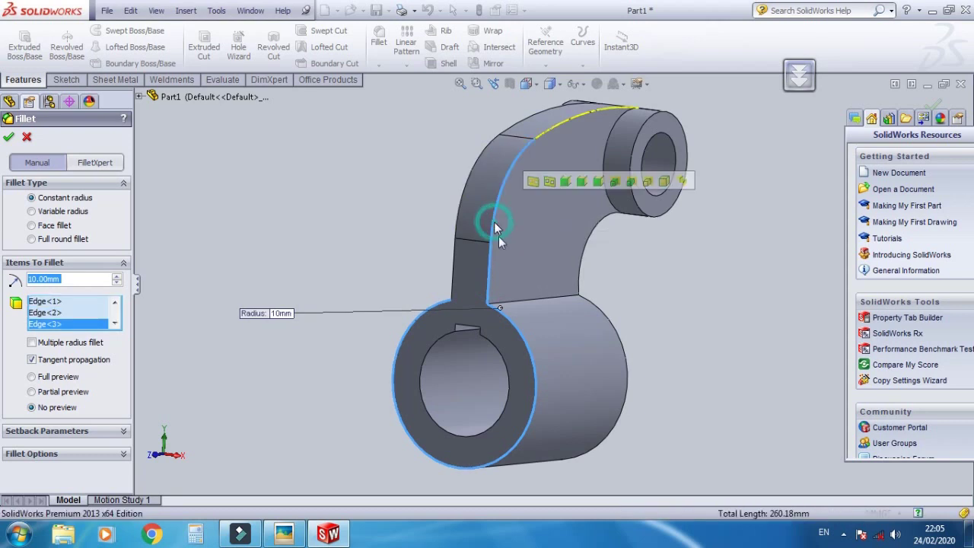
pyautogui.moveTo(504, 217)
pyautogui.mouseDown(button='middle')
pyautogui.moveTo(565, 268)
pyautogui.moveTo(634, 223)
pyautogui.mouseUp(button='middle')
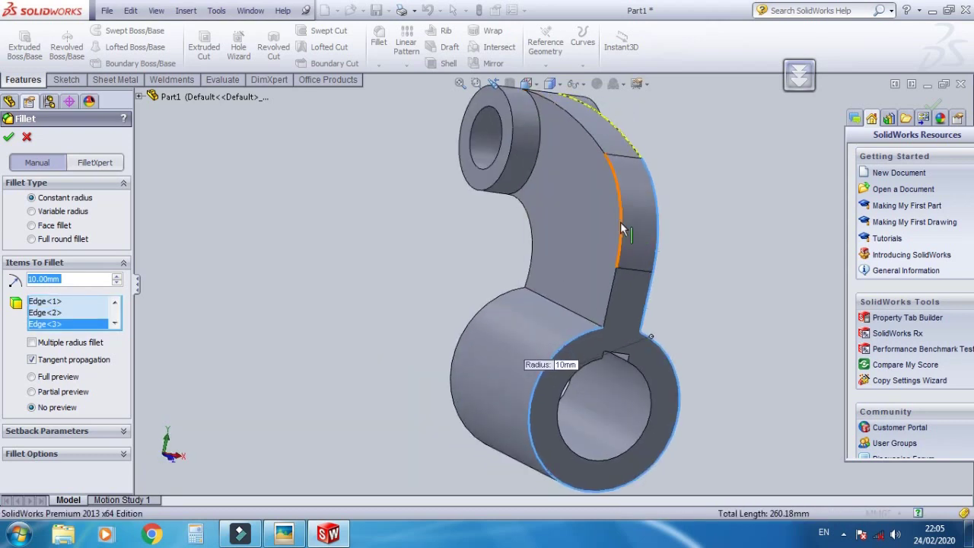
pyautogui.click(620, 222)
pyautogui.click(612, 301)
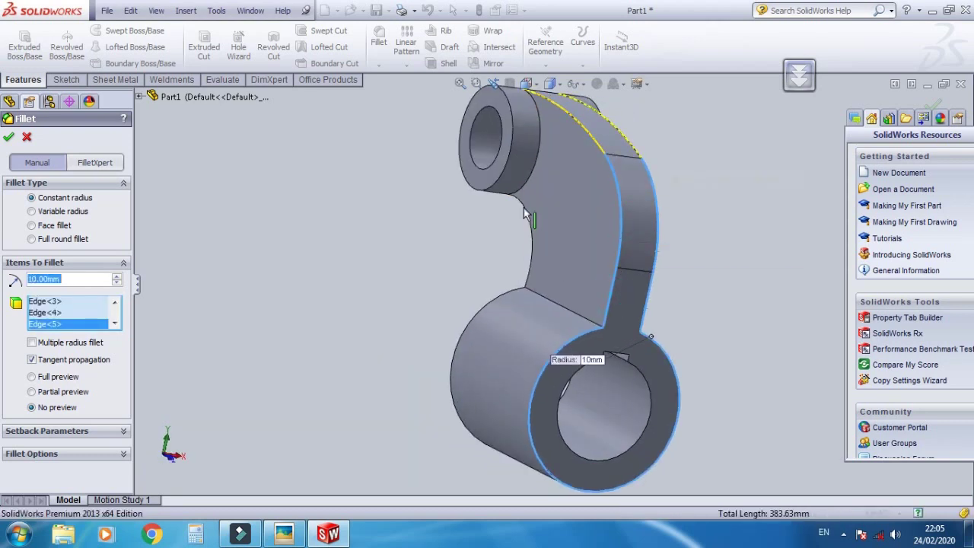
# Add the boss's outer edges and the upper boss's hole edge to the fillet
pyautogui.click(284, 532)
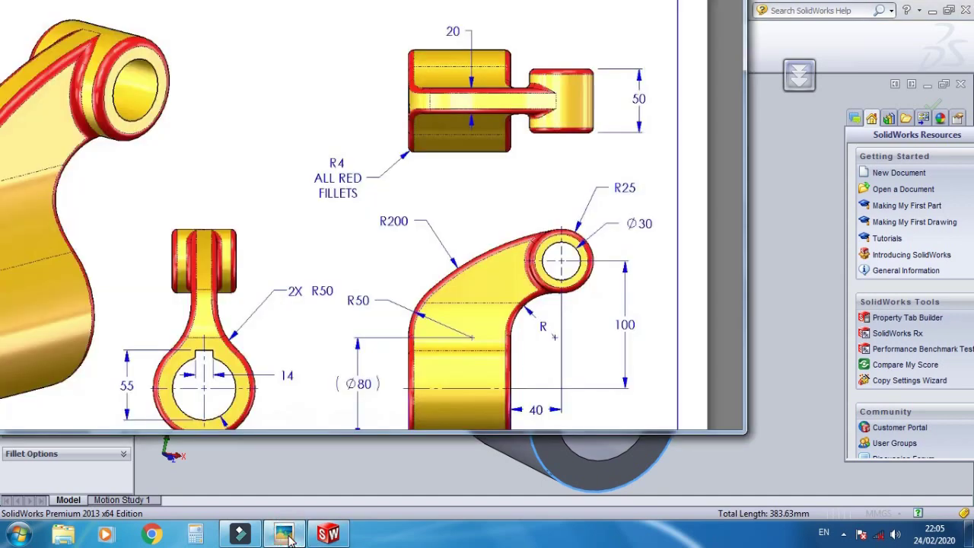
pyautogui.click(285, 533)
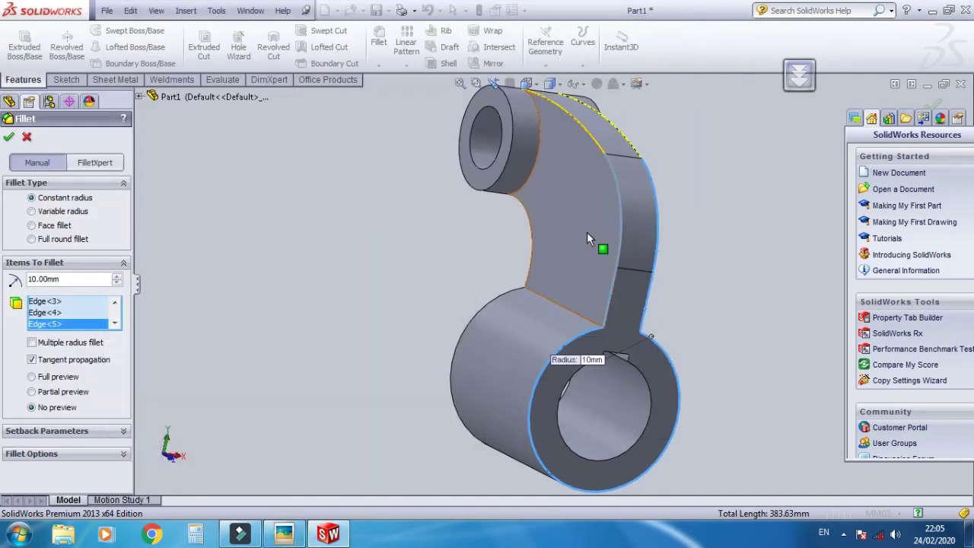
pyautogui.click(539, 139)
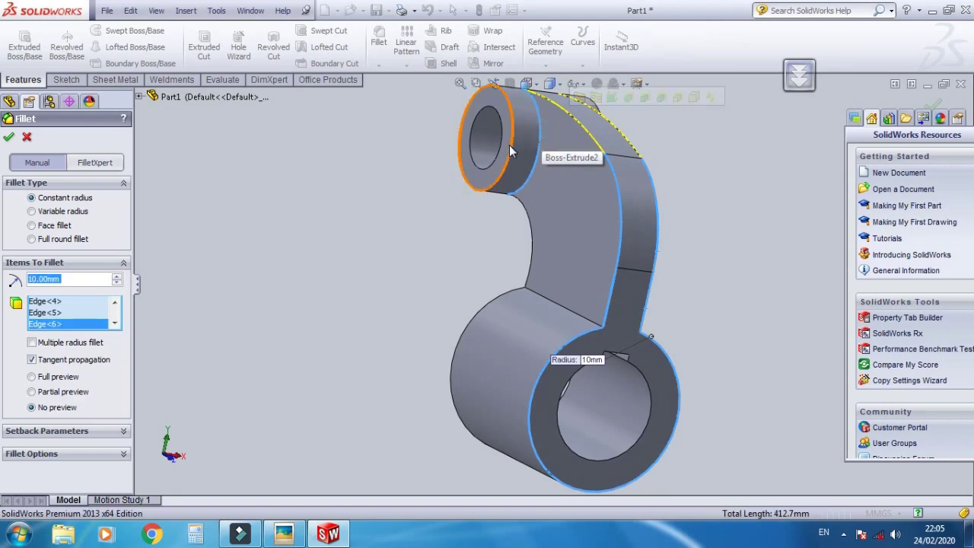
pyautogui.click(514, 155)
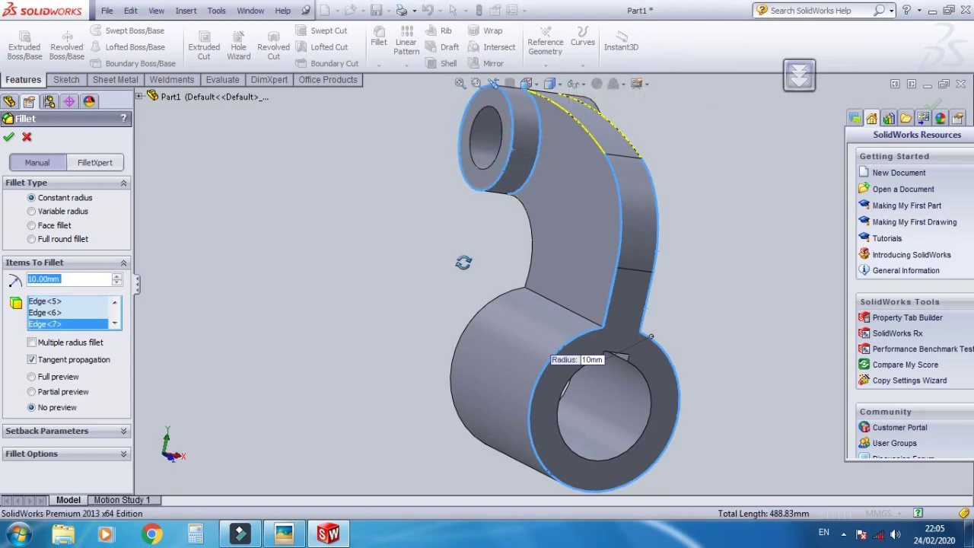
pyautogui.moveTo(522, 261); pyautogui.dragTo(373, 258, button='middle')
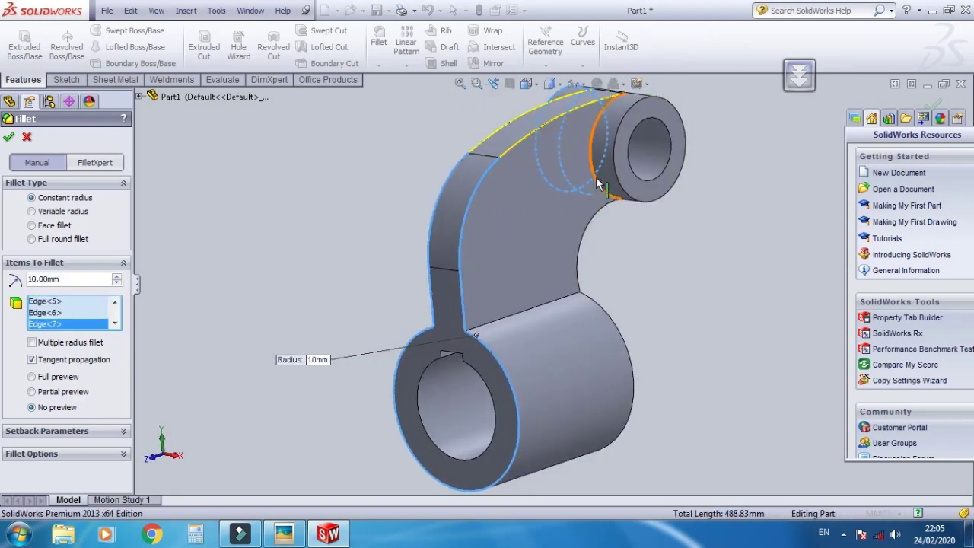
pyautogui.click(608, 186)
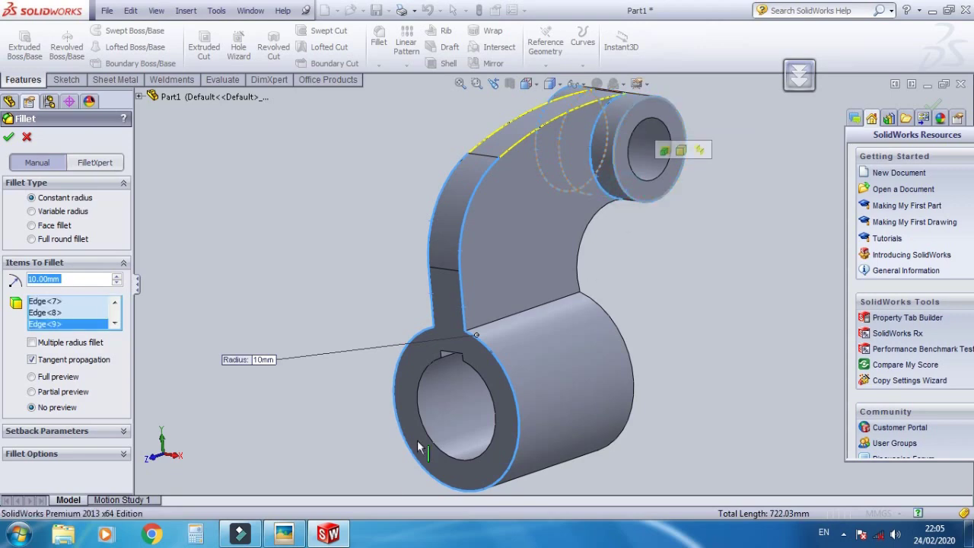
# Compare the fillet edge selection against the reference drawing's side view
pyautogui.click(288, 535)
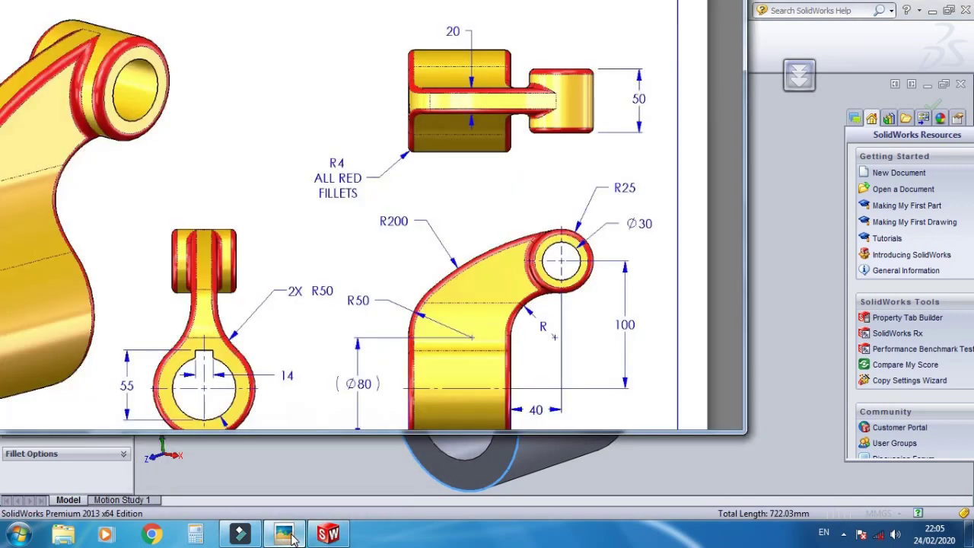
pyautogui.click(287, 535)
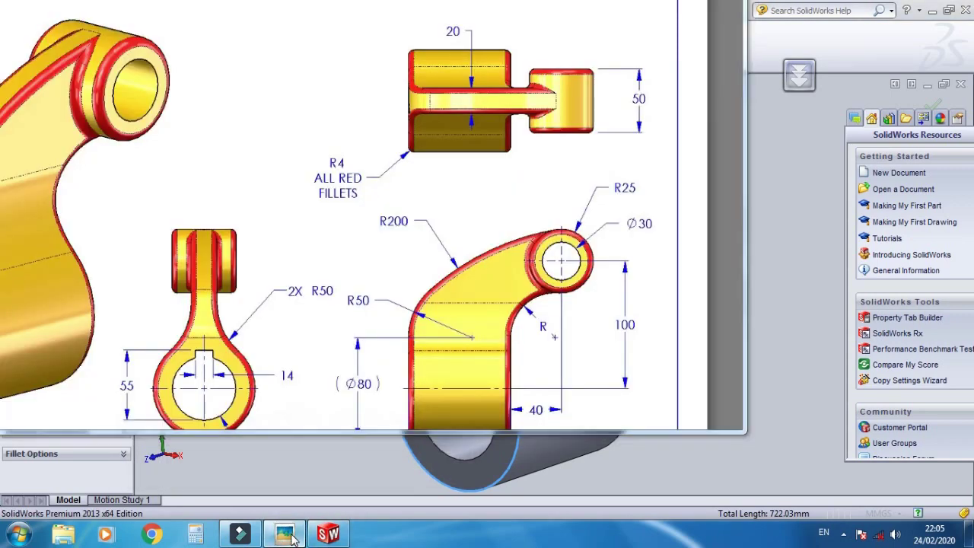
pyautogui.click(286, 535)
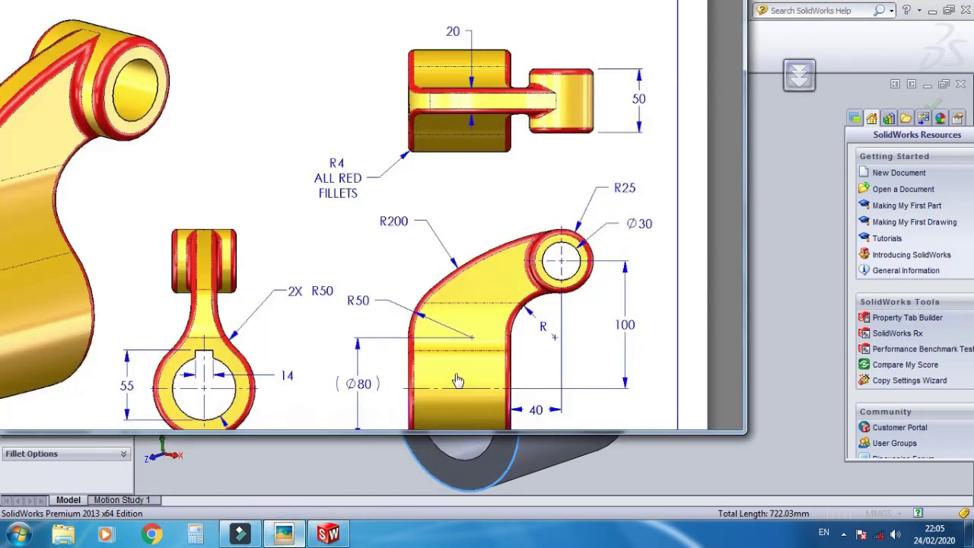
pyautogui.moveTo(542, 266); pyautogui.dragTo(536, 216)
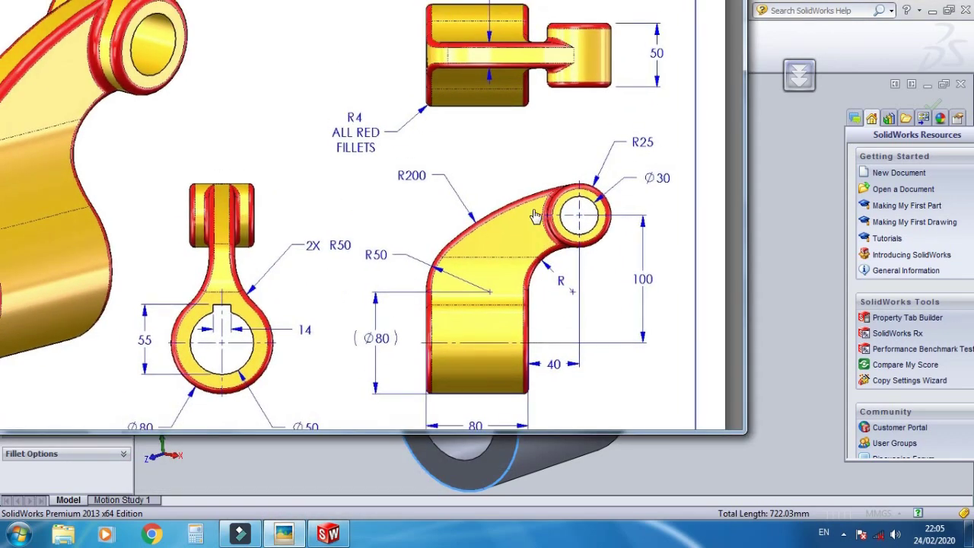
pyautogui.click(295, 523)
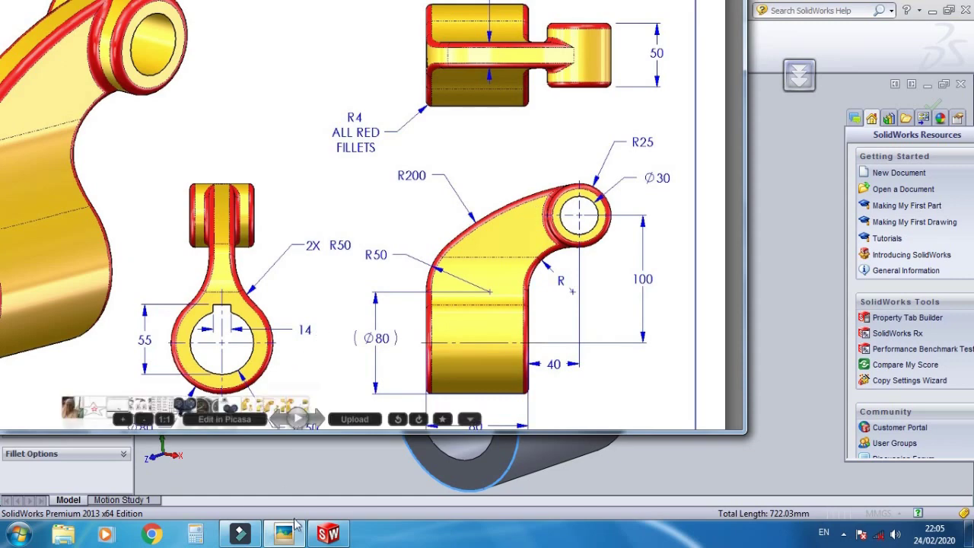
pyautogui.click(327, 535)
# Add the lower boss edge and the inner back edges to the fillet
pyautogui.moveTo(627, 333); pyautogui.dragTo(613, 337, button='middle')
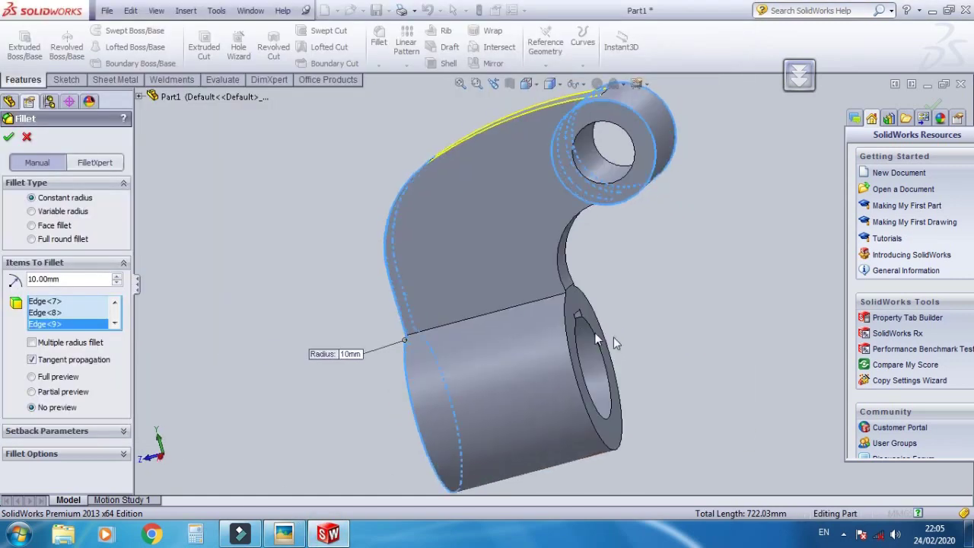
pyautogui.click(563, 307)
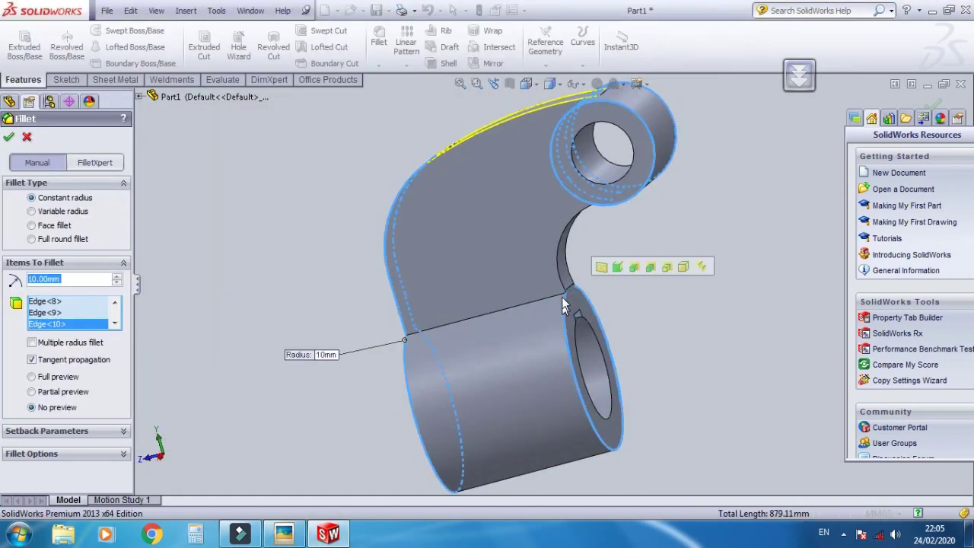
pyautogui.click(565, 267)
pyautogui.moveTo(621, 287); pyautogui.dragTo(576, 261, button='middle')
pyautogui.click(576, 261)
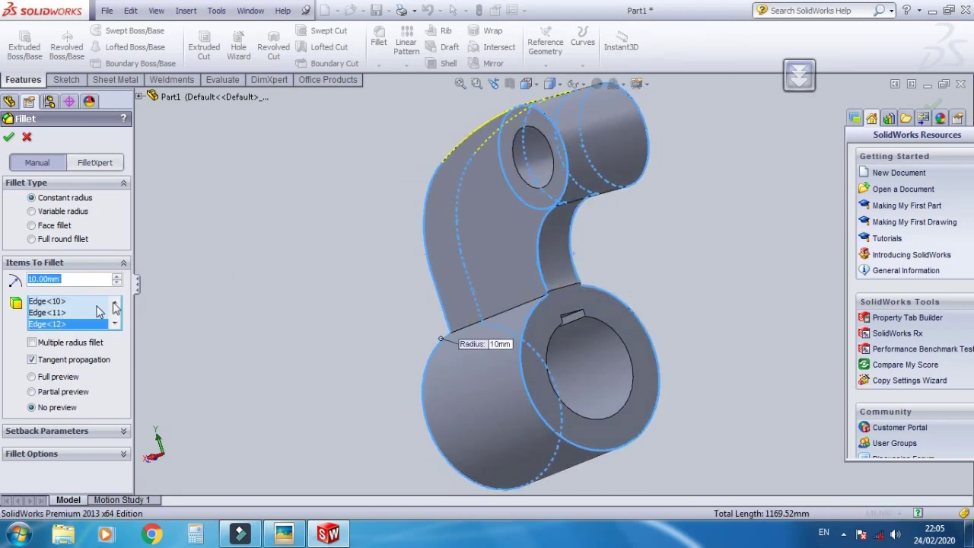
# Apply a 4mm fillet radius and let FeatureXpert repair the failed fillet
pyautogui.write('4')
pyautogui.press('Return')
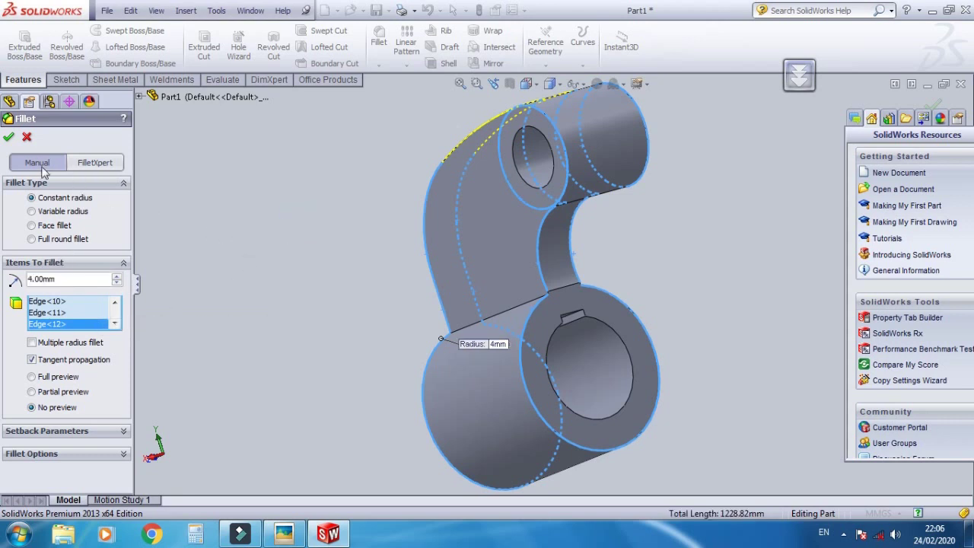
pyautogui.click(9, 138)
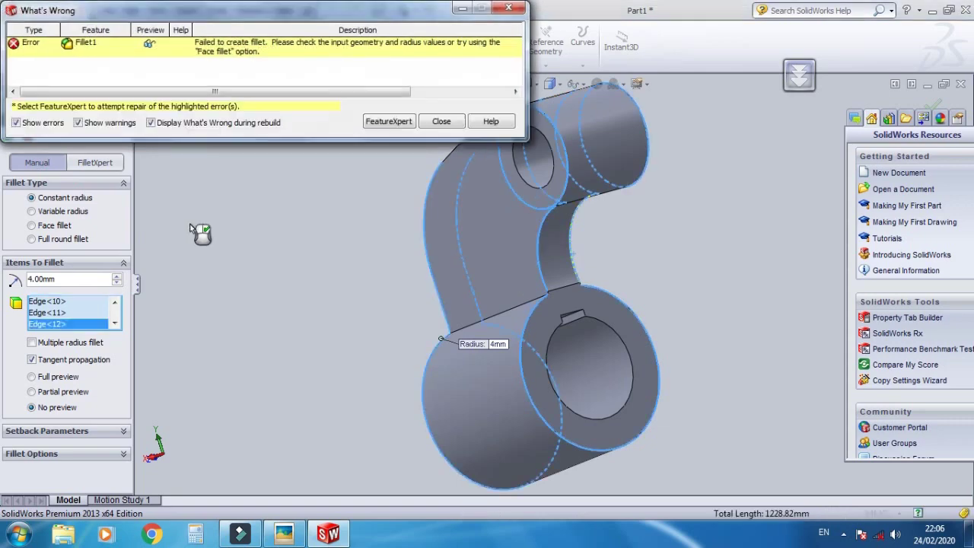
pyautogui.click(402, 123)
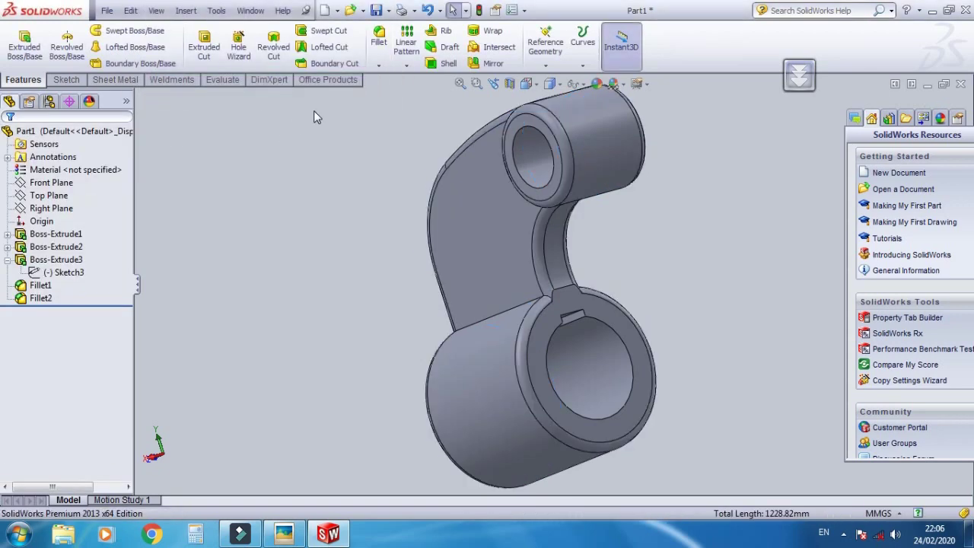
# Orbit the filleted crank, compare it with the reference drawing, and select the link's face
pyautogui.moveTo(416, 231)
pyautogui.mouseDown(button='middle')
pyautogui.moveTo(697, 248)
pyautogui.moveTo(669, 304)
pyautogui.moveTo(623, 318)
pyautogui.mouseUp(button='middle')
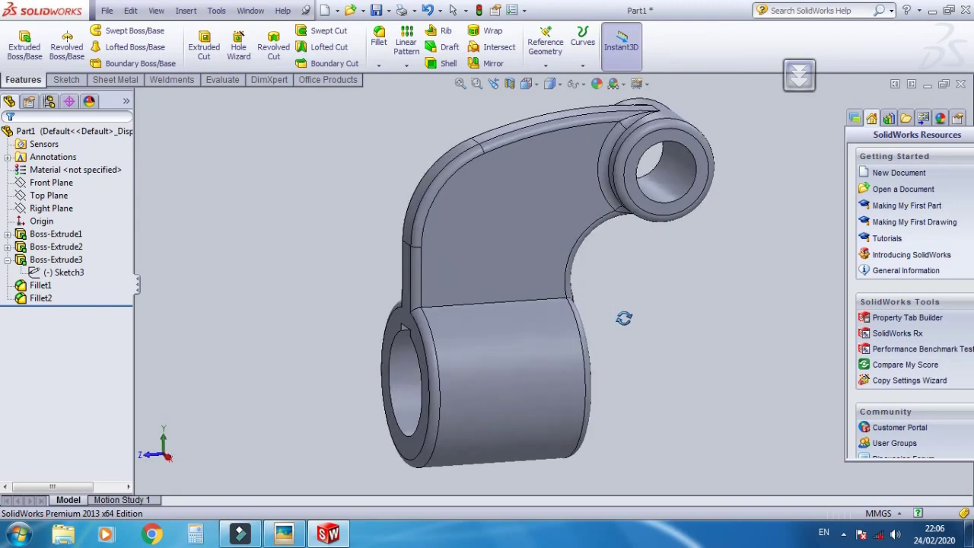
pyautogui.click(297, 536)
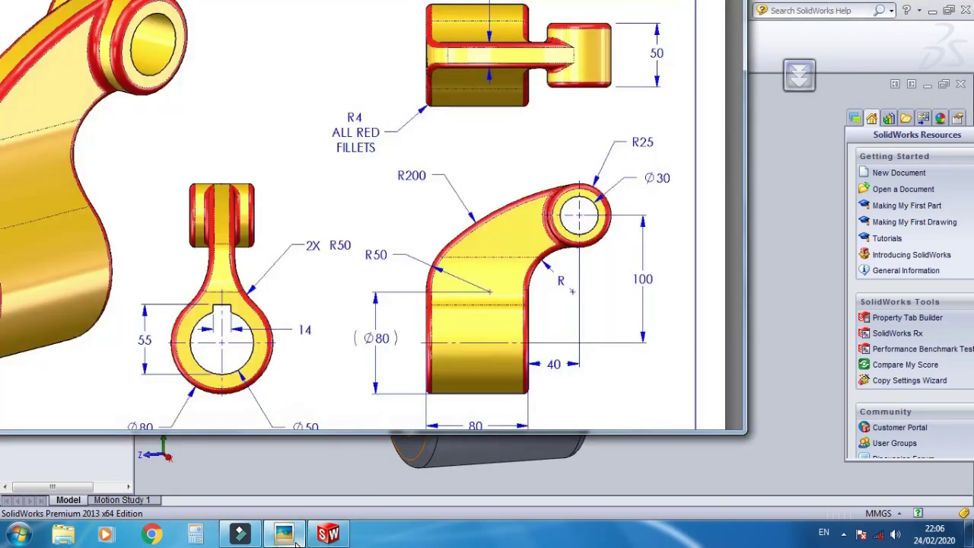
pyautogui.click(297, 537)
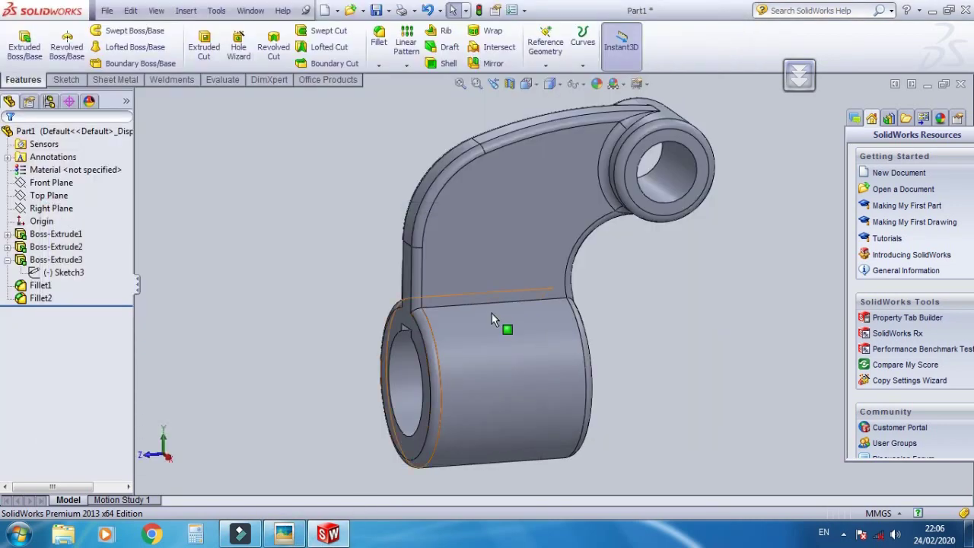
pyautogui.scroll(-5, 492, 312)
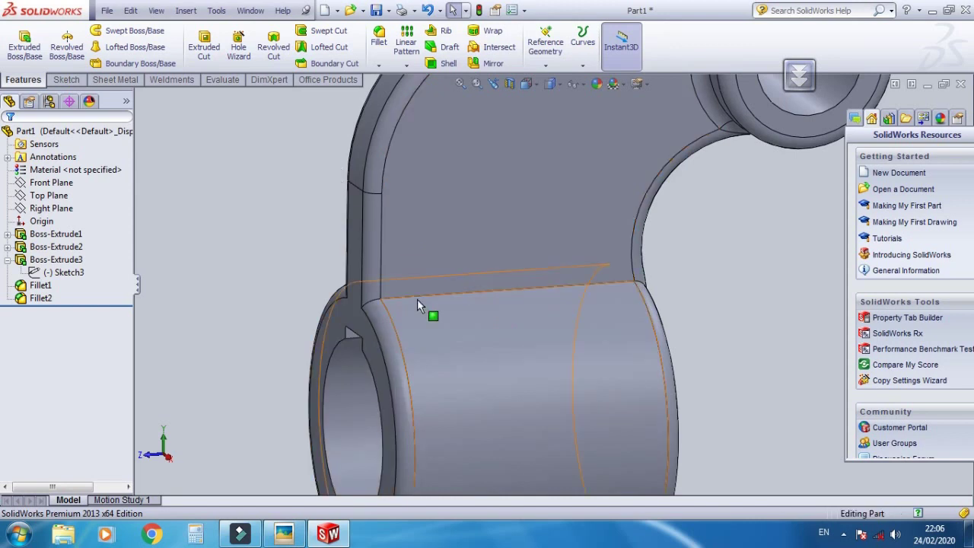
pyautogui.moveTo(417, 298); pyautogui.dragTo(431, 242, button='middle')
pyautogui.click(431, 248)
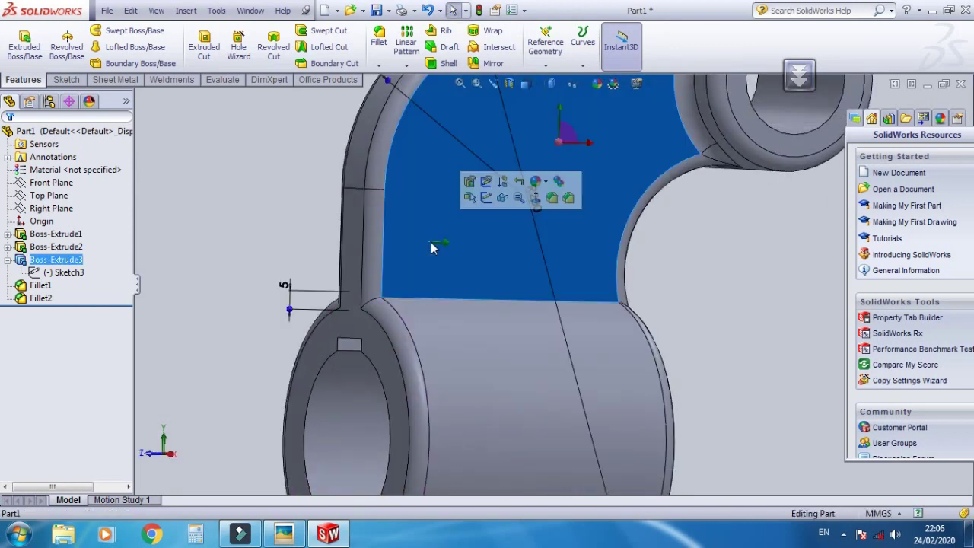
# Edit Boss-Extrude3, toggle Merge result off and back on, and rebuild it
pyautogui.rightClick(78, 260)
pyautogui.click(85, 236)
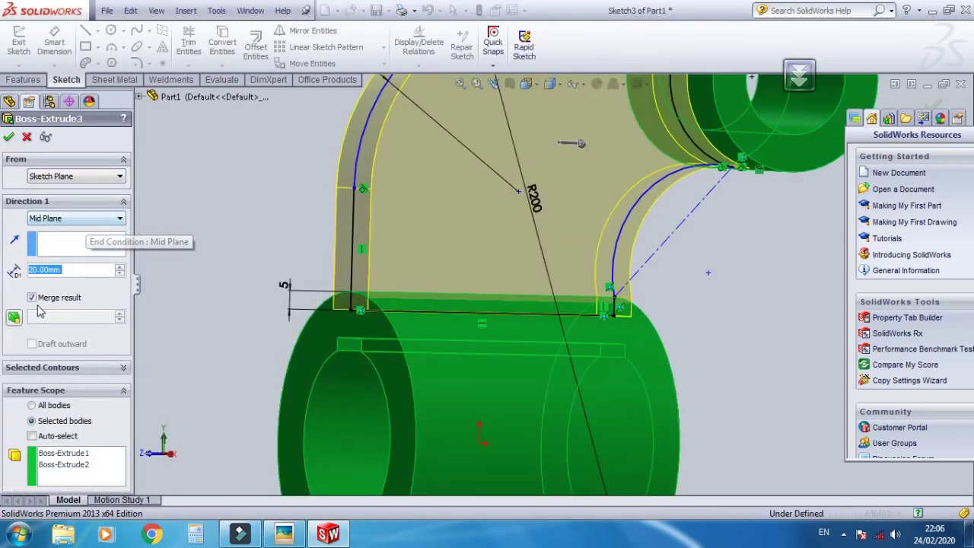
pyautogui.click(33, 298)
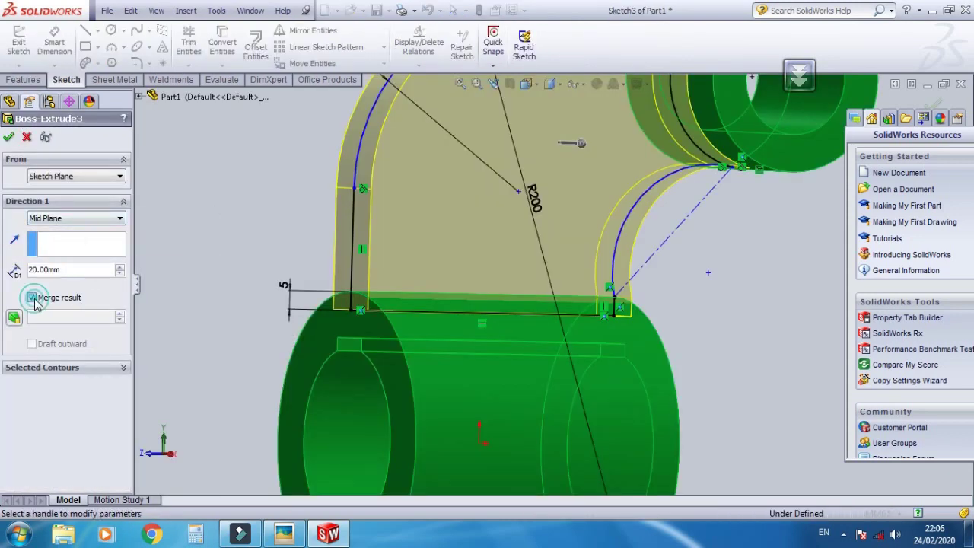
pyautogui.click(33, 299)
pyautogui.click(32, 298)
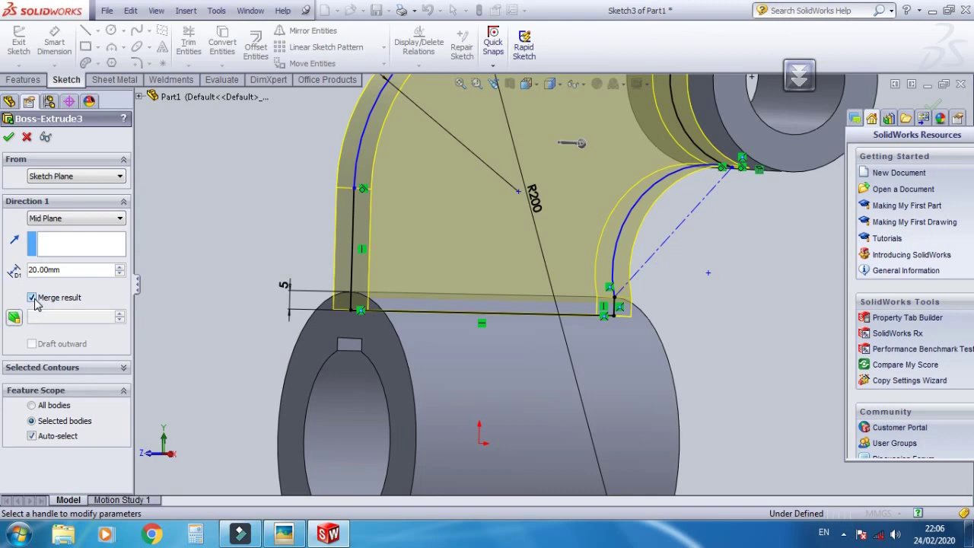
pyautogui.click(9, 137)
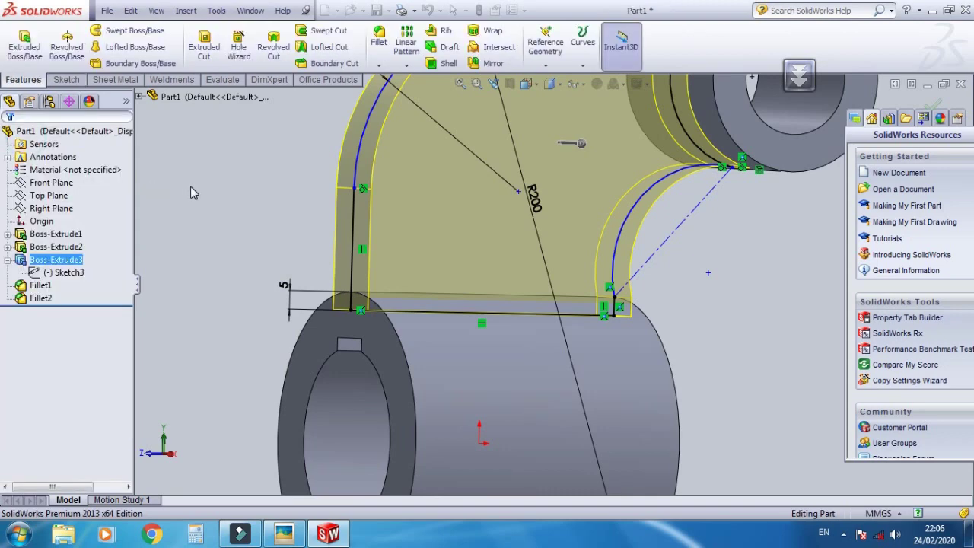
pyautogui.moveTo(190, 187)
pyautogui.mouseDown(button='middle')
pyautogui.moveTo(202, 185)
pyautogui.moveTo(298, 266)
pyautogui.moveTo(364, 304)
pyautogui.moveTo(359, 211)
pyautogui.moveTo(268, 245)
pyautogui.mouseUp(button='middle')
# Switch to the back view and select Boss-Extrude1, 2 and 3 in the tree
pyautogui.hotkey('ctrl', '2')
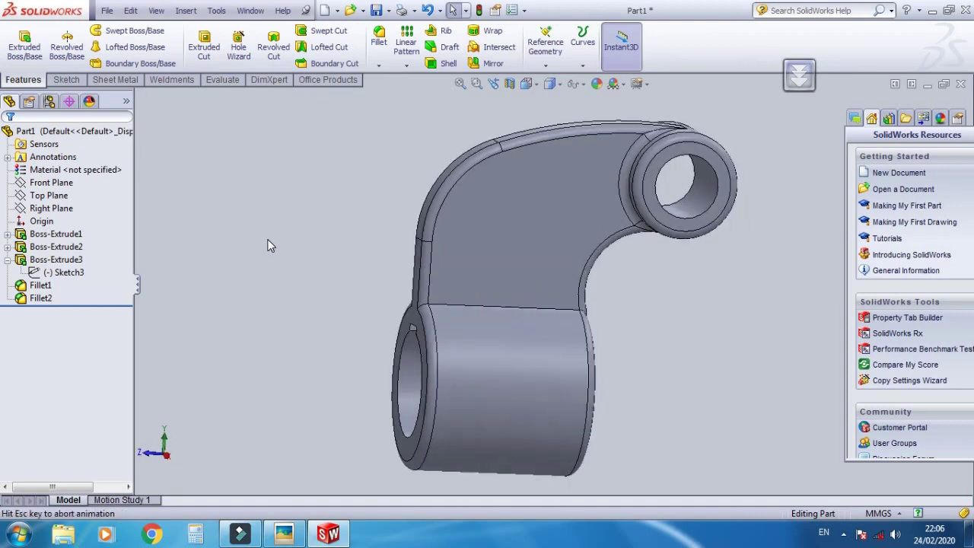
pyautogui.click(517, 247)
pyautogui.click(282, 261)
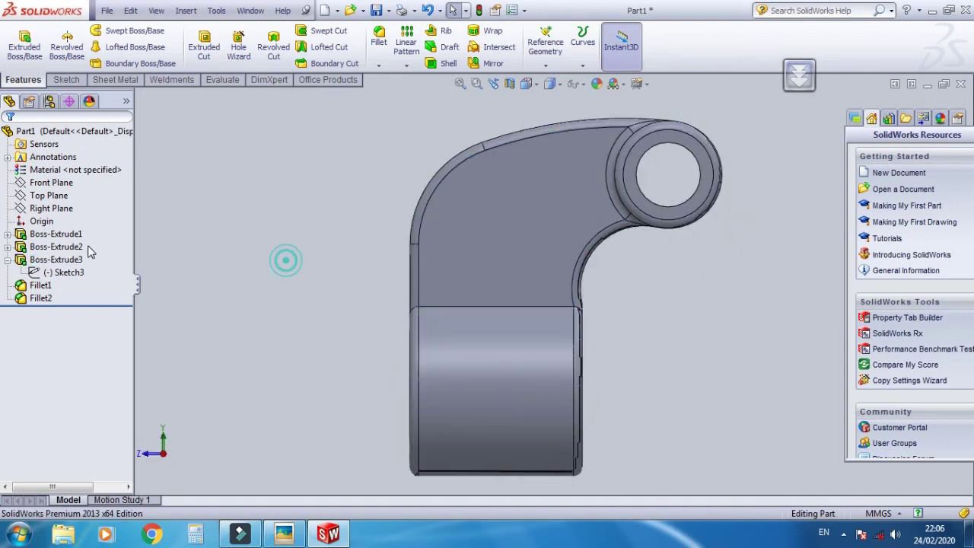
pyautogui.click(65, 233)
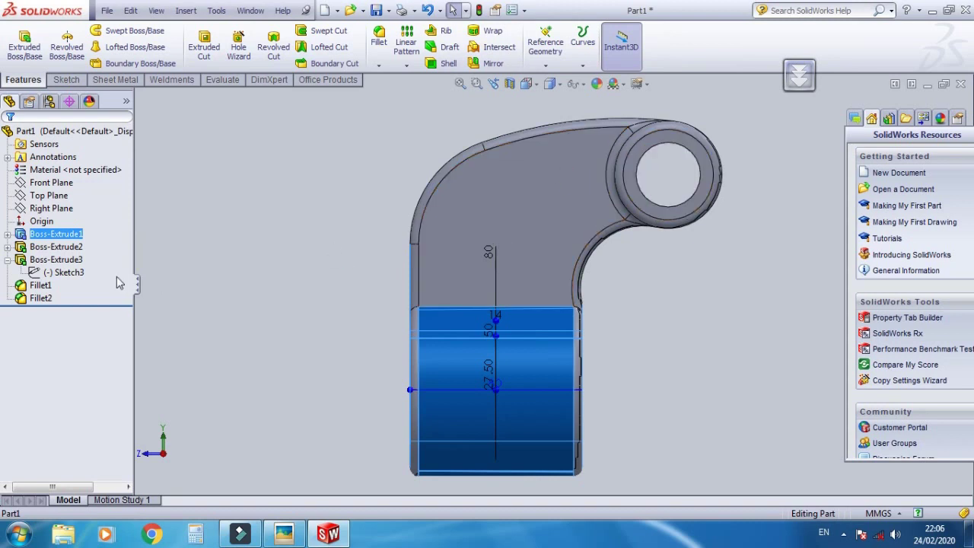
pyautogui.keyDown('shift'); pyautogui.click(50, 259); pyautogui.keyUp('shift')
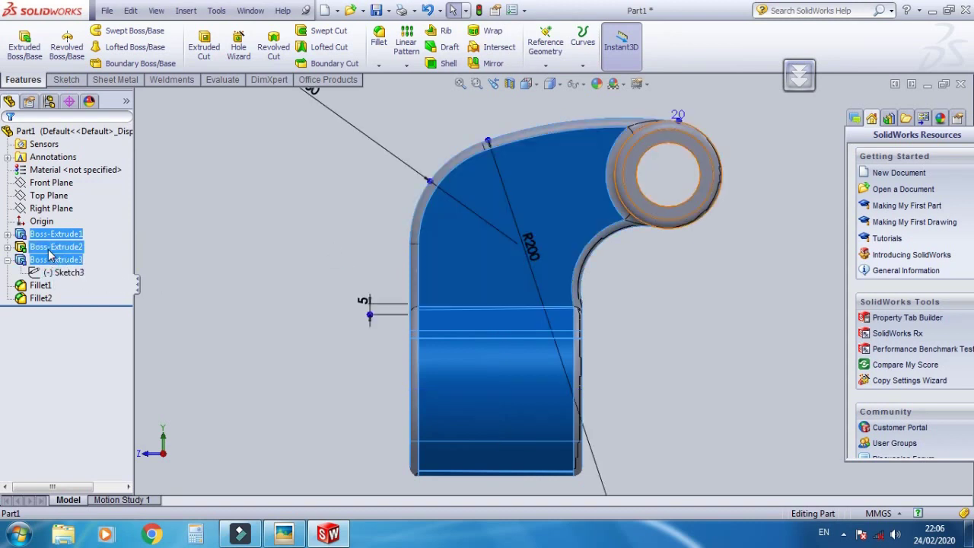
# Apply an olive yellow colour appearance to the whole part
pyautogui.rightClick(50, 255)
pyautogui.press('Escape')
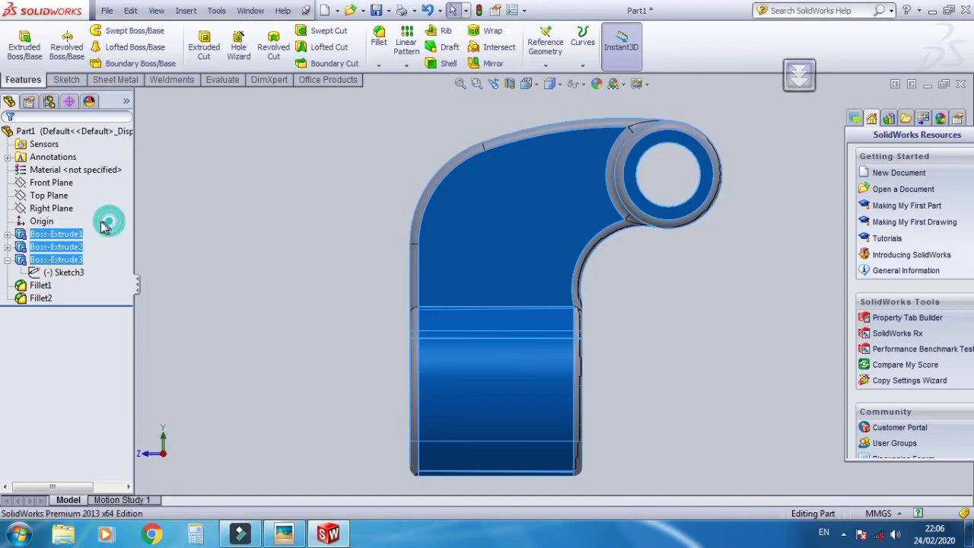
pyautogui.rightClick(82, 243)
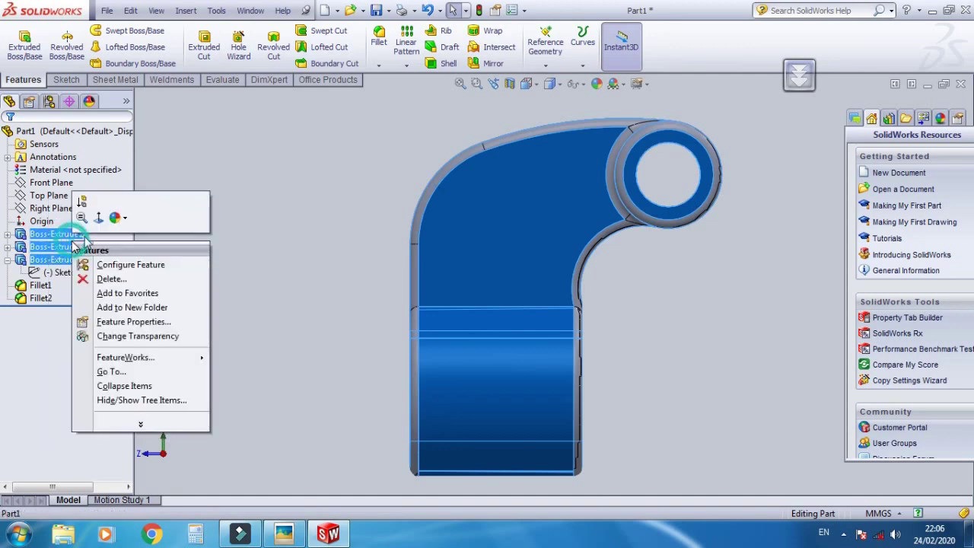
pyautogui.click(124, 217)
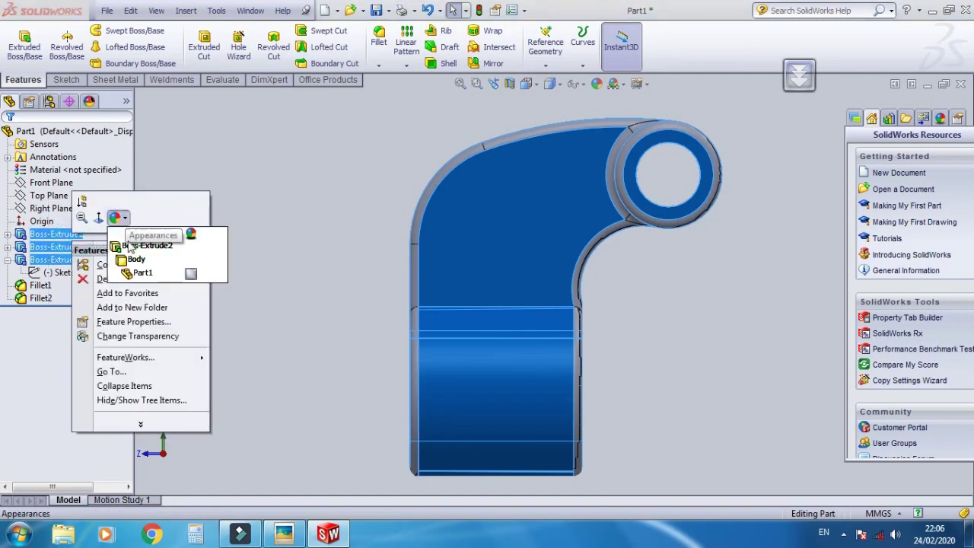
pyautogui.click(156, 274)
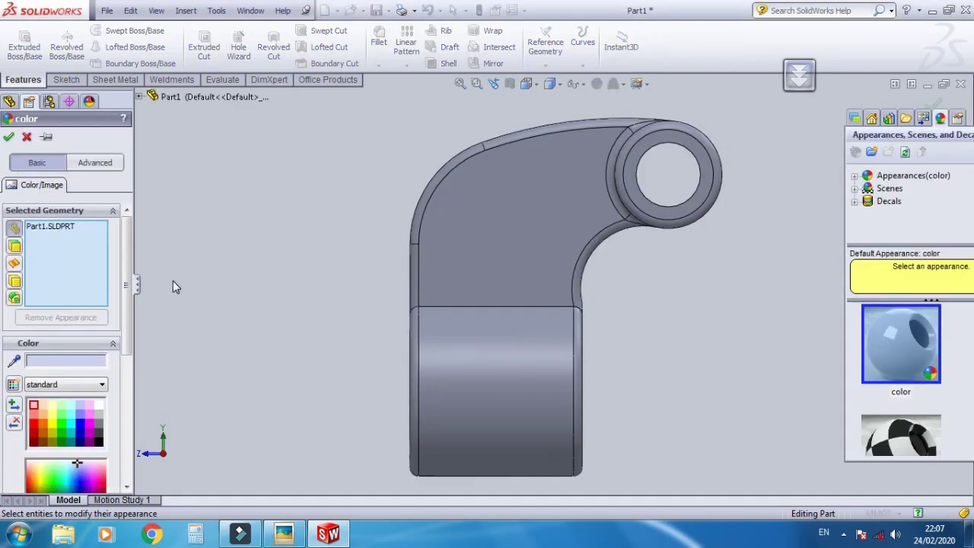
pyautogui.click(54, 426)
pyautogui.click(55, 440)
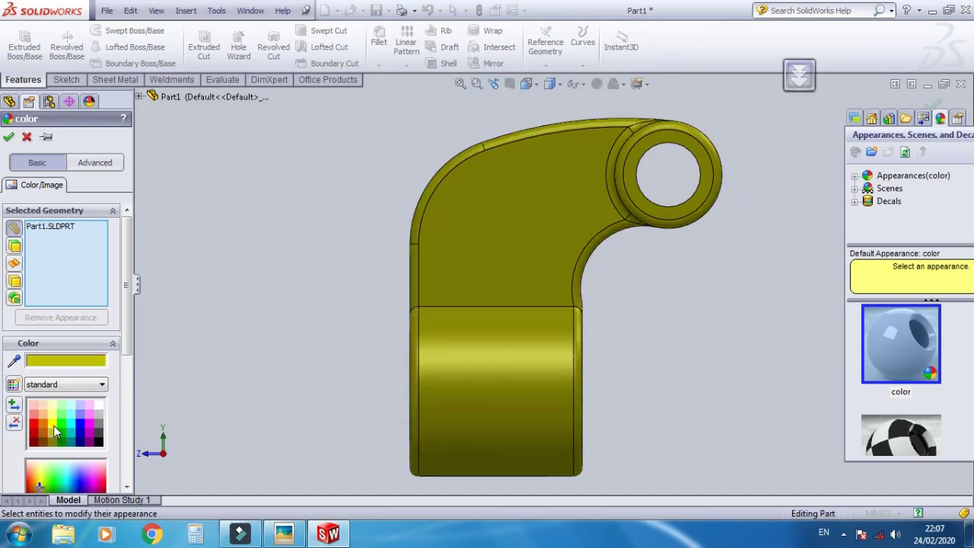
# Accept the yellow, then select Fillet1 and Fillet2 and open their colour appearance
pyautogui.click(15, 138)
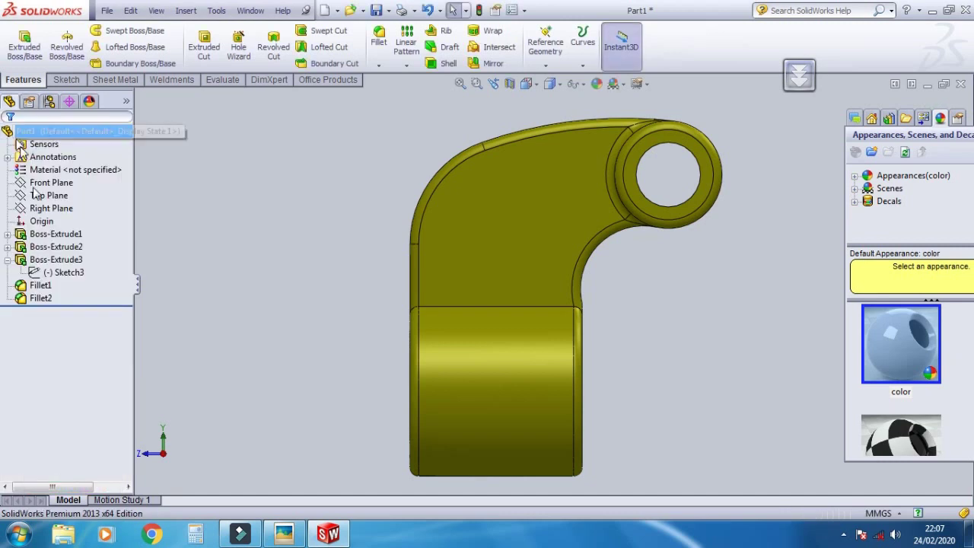
pyautogui.click(40, 284)
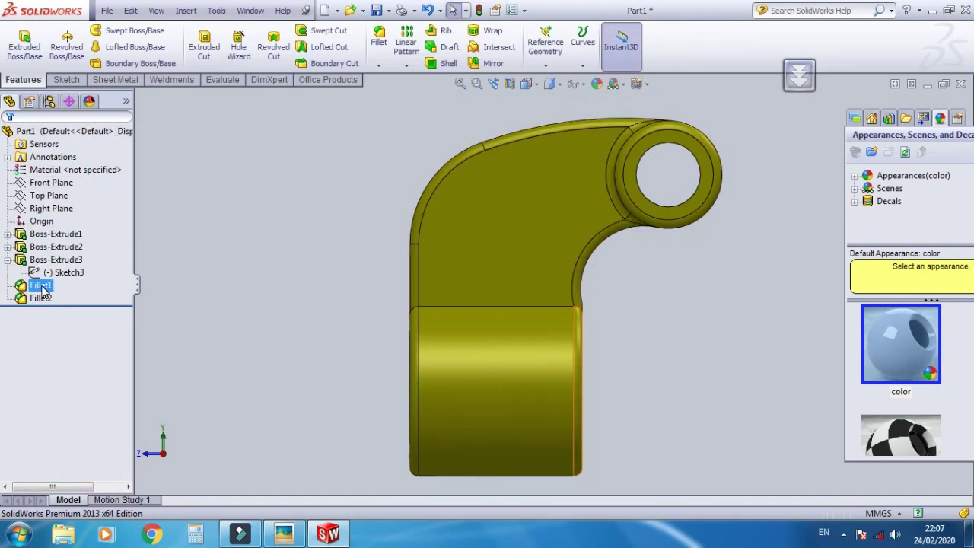
pyautogui.keyDown('ctrl'); pyautogui.click(40, 297); pyautogui.keyUp('ctrl')
pyautogui.rightClick(42, 299)
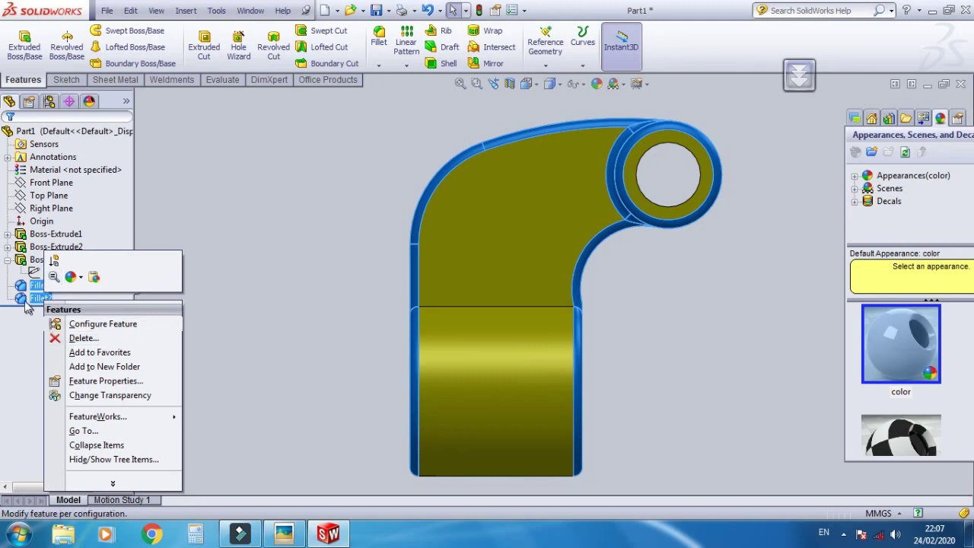
pyautogui.rightClick(31, 287)
pyautogui.click(66, 264)
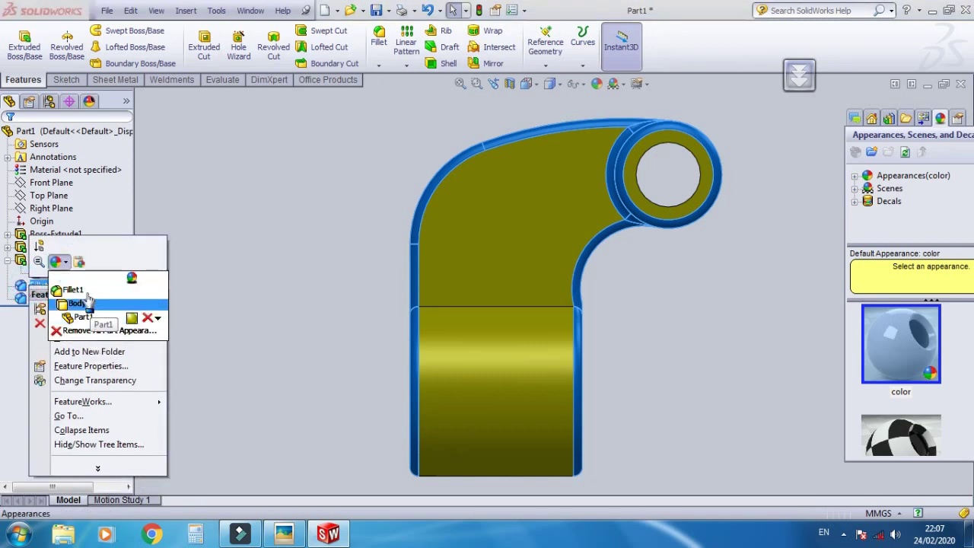
pyautogui.click(83, 289)
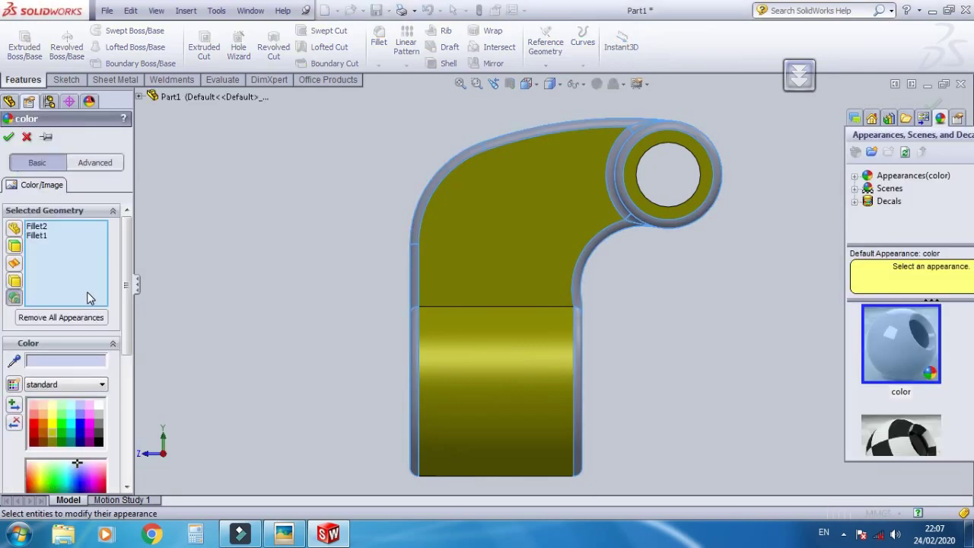
# Try several swatches and settle on bright red for the fillet faces
pyautogui.click(36, 432)
pyautogui.click(34, 417)
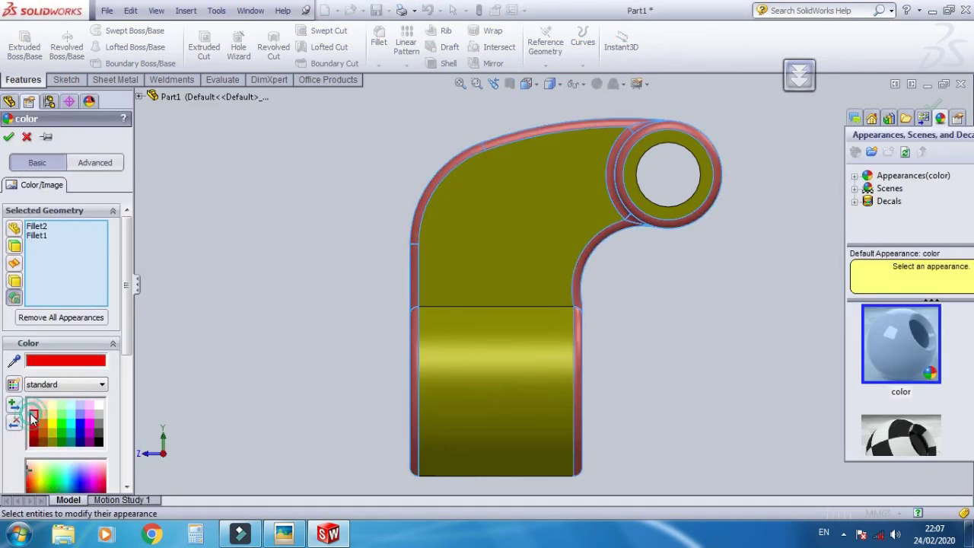
pyautogui.click(34, 407)
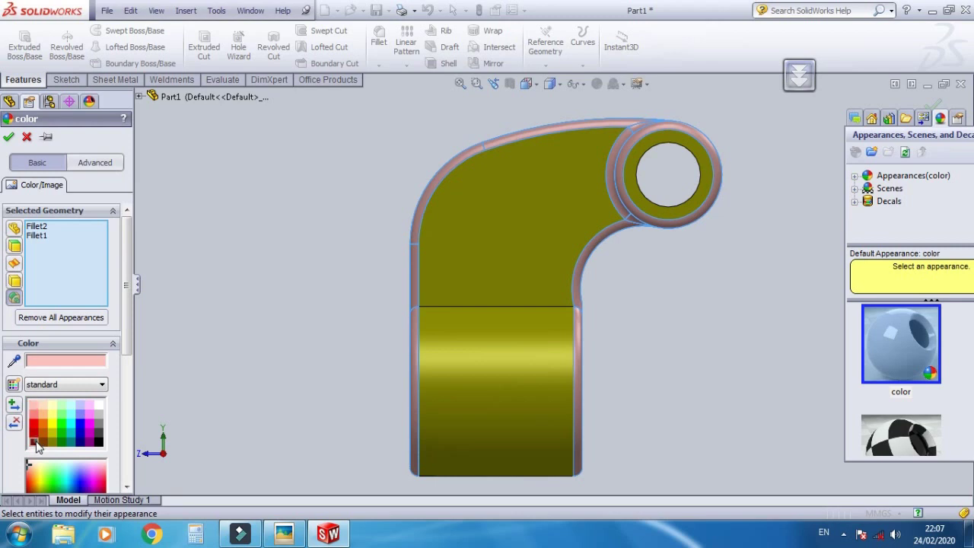
pyautogui.click(34, 442)
pyautogui.click(34, 434)
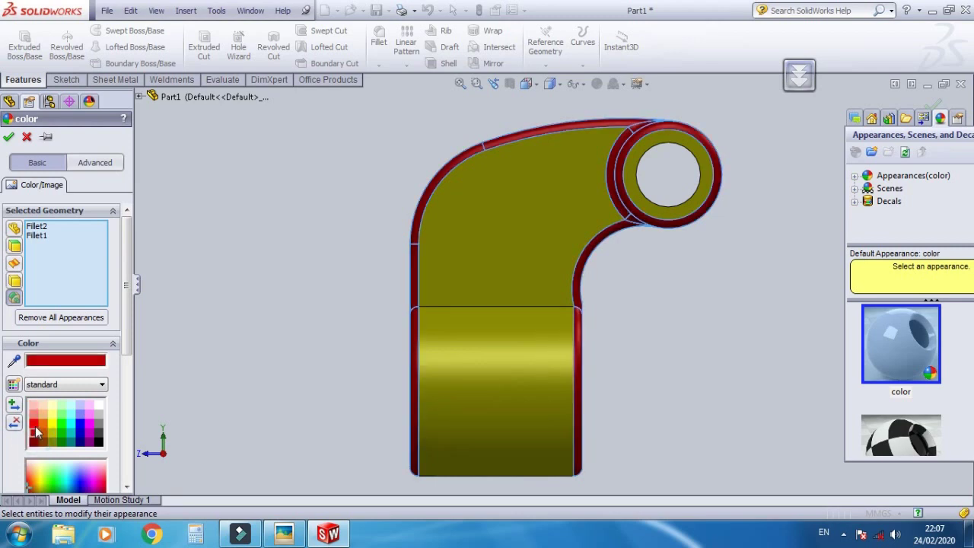
pyautogui.click(89, 415)
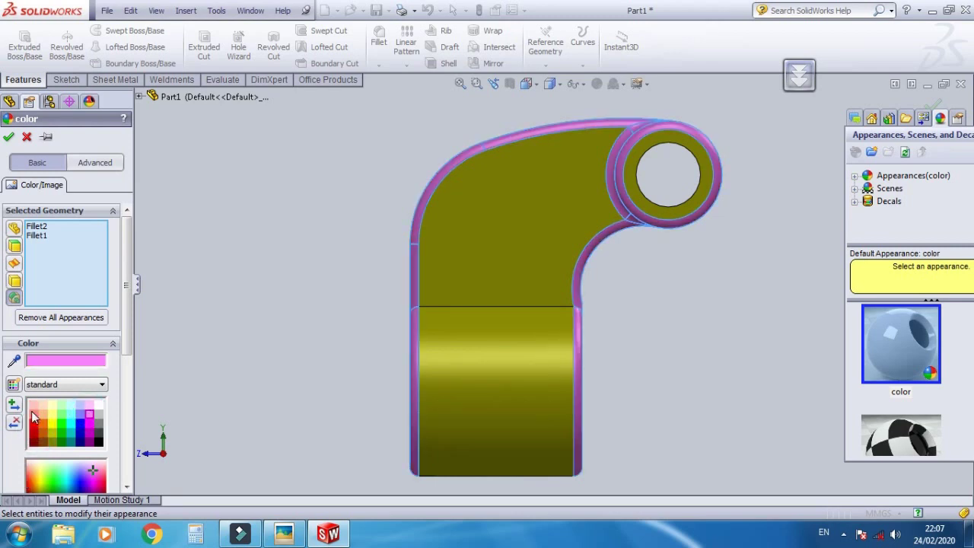
pyautogui.click(33, 417)
pyautogui.click(34, 405)
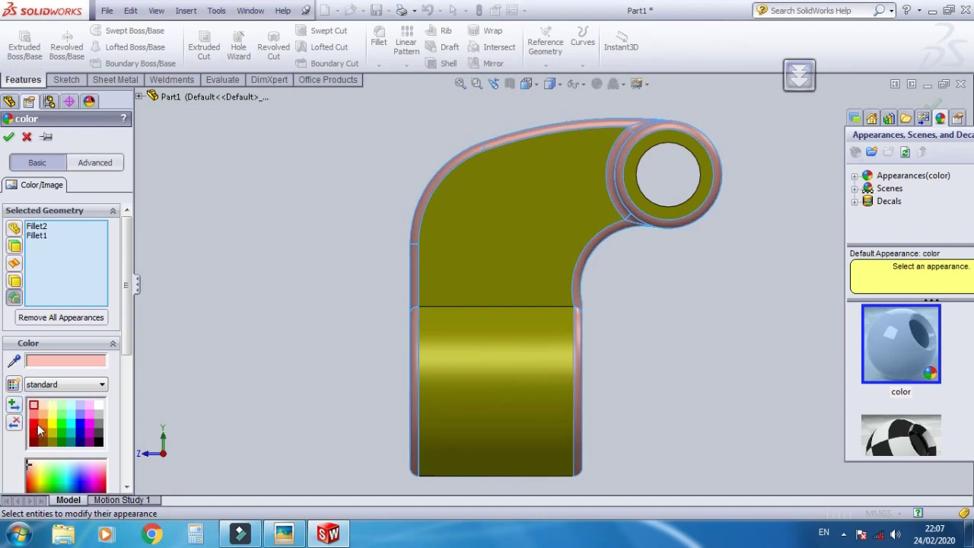
pyautogui.click(38, 427)
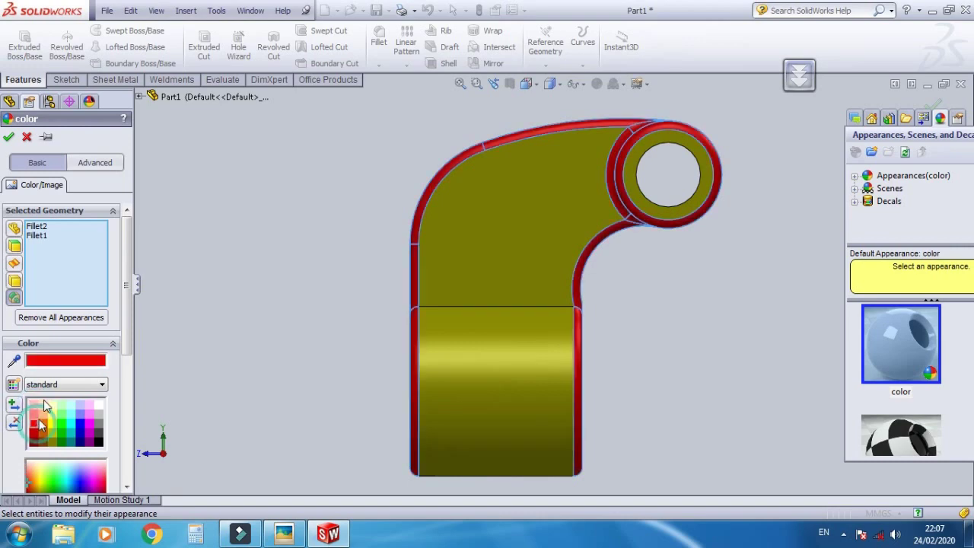
pyautogui.click(13, 138)
pyautogui.moveTo(633, 279)
pyautogui.mouseDown(button='middle')
pyautogui.moveTo(642, 285)
pyautogui.moveTo(655, 257)
pyautogui.moveTo(569, 232)
pyautogui.moveTo(639, 320)
pyautogui.moveTo(656, 265)
pyautogui.moveTo(486, 127)
pyautogui.moveTo(480, 221)
pyautogui.moveTo(600, 309)
pyautogui.mouseUp(button='middle')
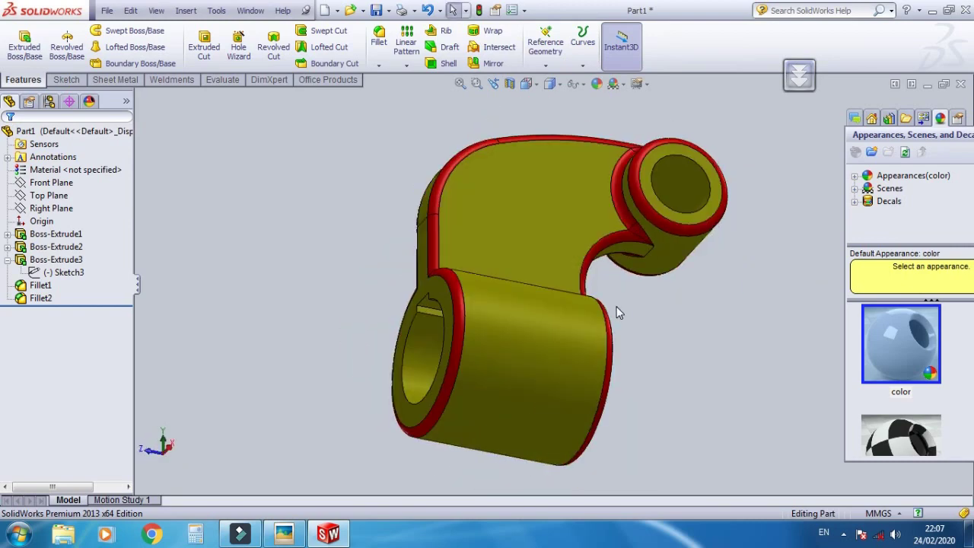
# Cycle the yellow crank through the Right, Back, Front and Back standard views (Ctrl+4, Ctrl+2, Ctrl+1)
pyautogui.hotkey('ctrl', '4')
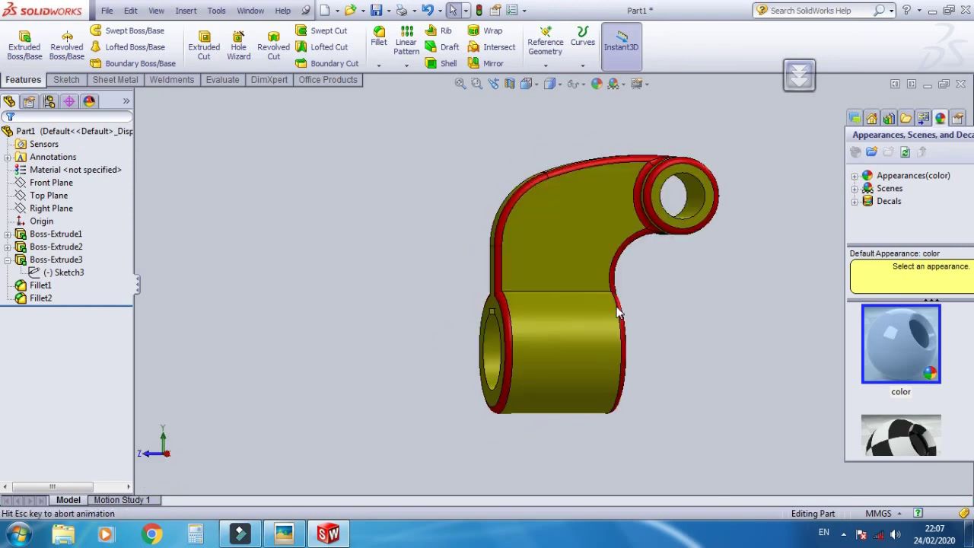
pyautogui.hotkey('ctrl', '2')
pyautogui.hotkey('ctrl', '1')
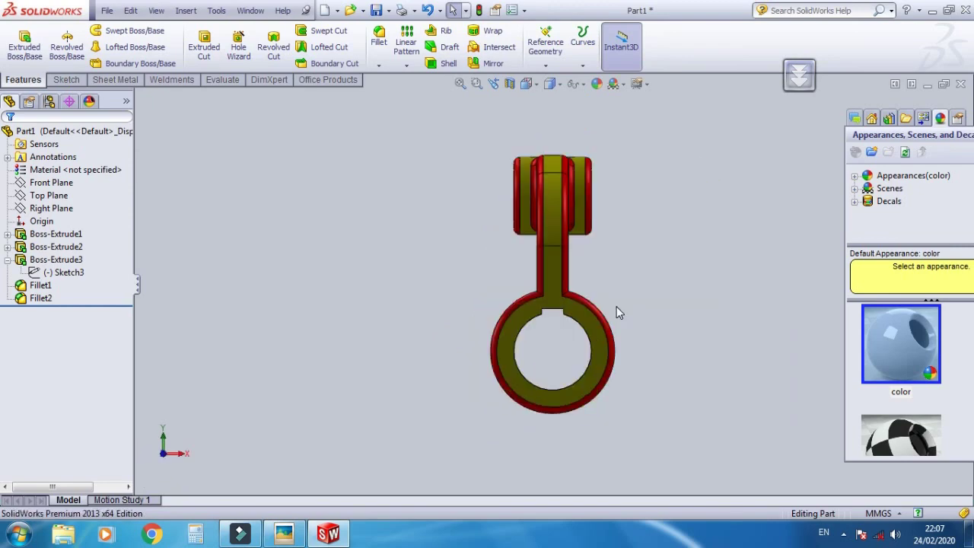
pyautogui.hotkey('ctrl', '2')
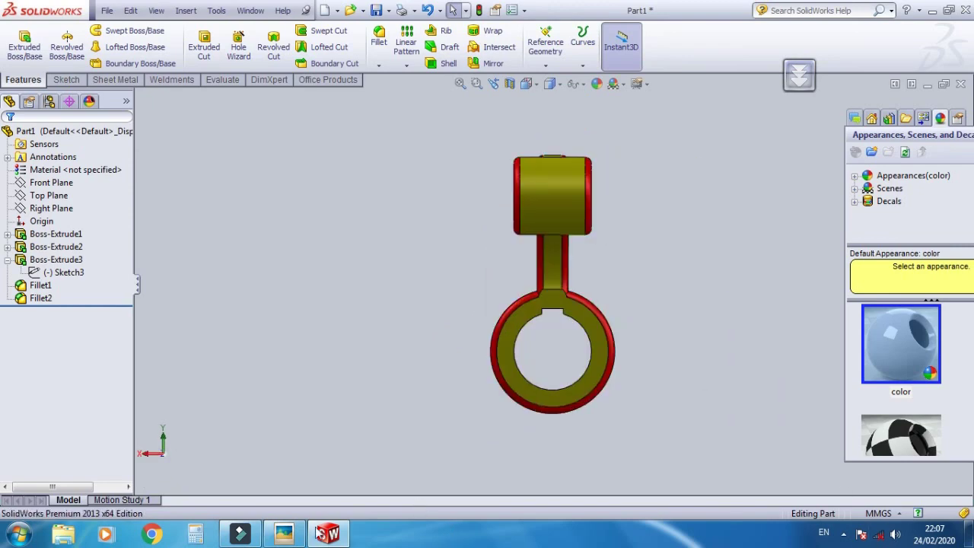
# Bring up the Model-Mania offset link drawing in Picasa, reposition it and show it full-screen
pyautogui.click(304, 531)
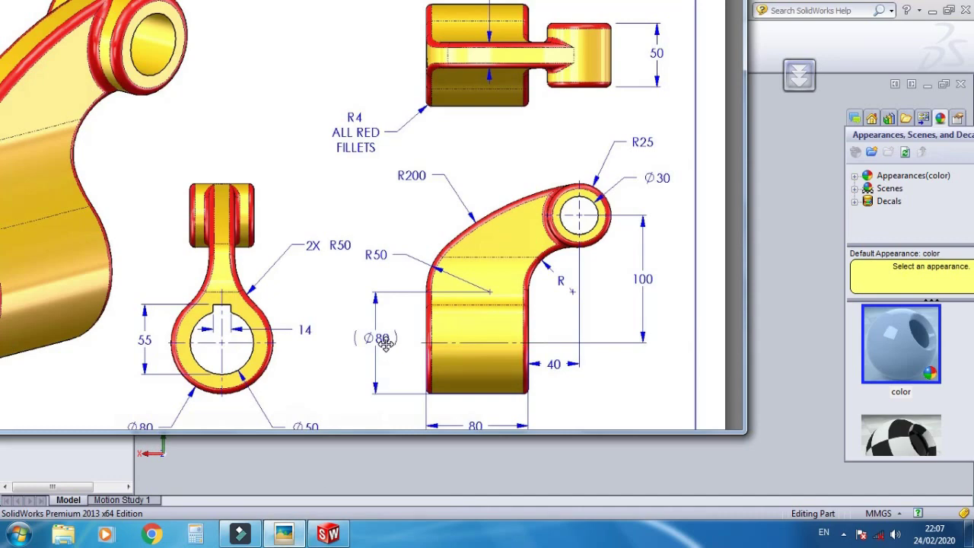
pyautogui.scroll(-1, 566, 229)
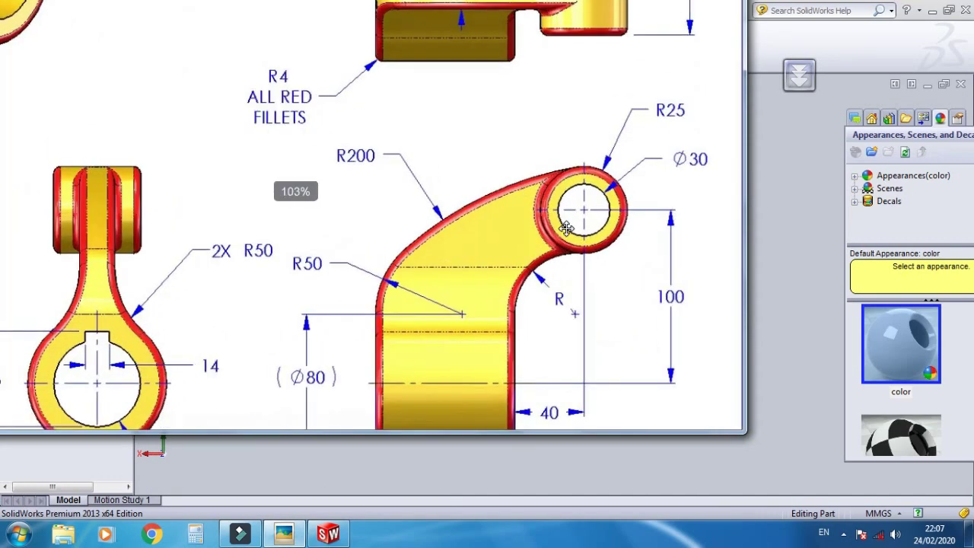
pyautogui.scroll(-1, 566, 229)
pyautogui.scroll(-1, 566, 228)
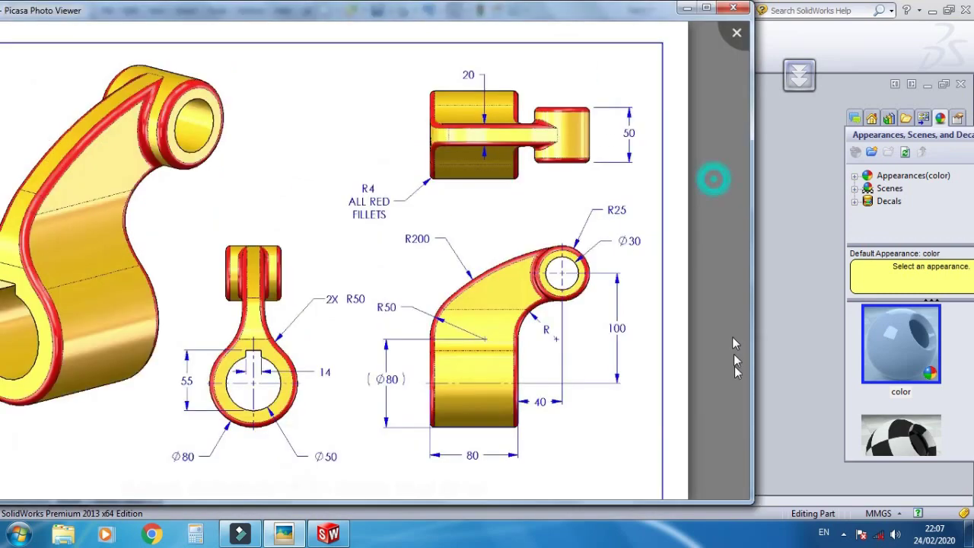
pyautogui.moveTo(698, 212); pyautogui.dragTo(738, 110)
pyautogui.click(732, 96)
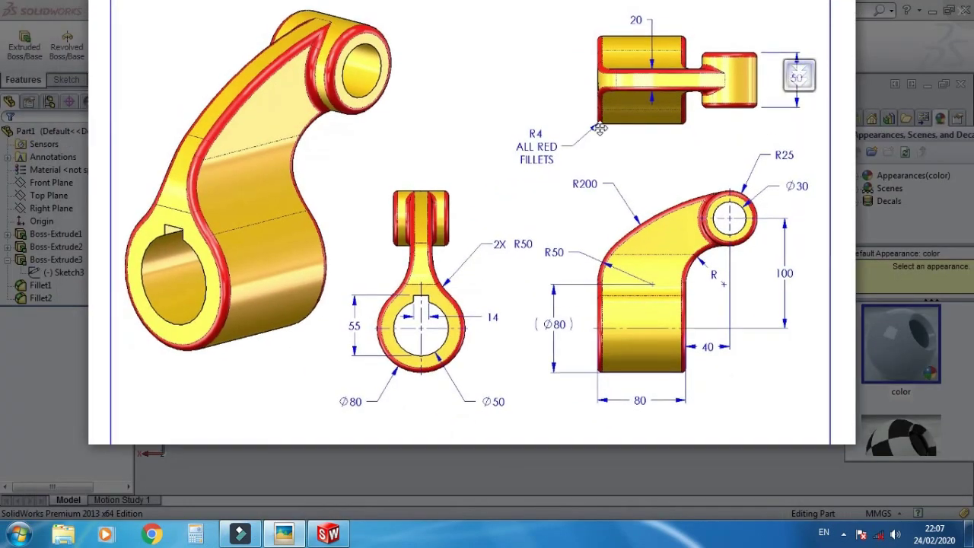
# Zoom in and out on the drawing to read the front and side view fillet dimensions
pyautogui.scroll(-1, 438, 277)
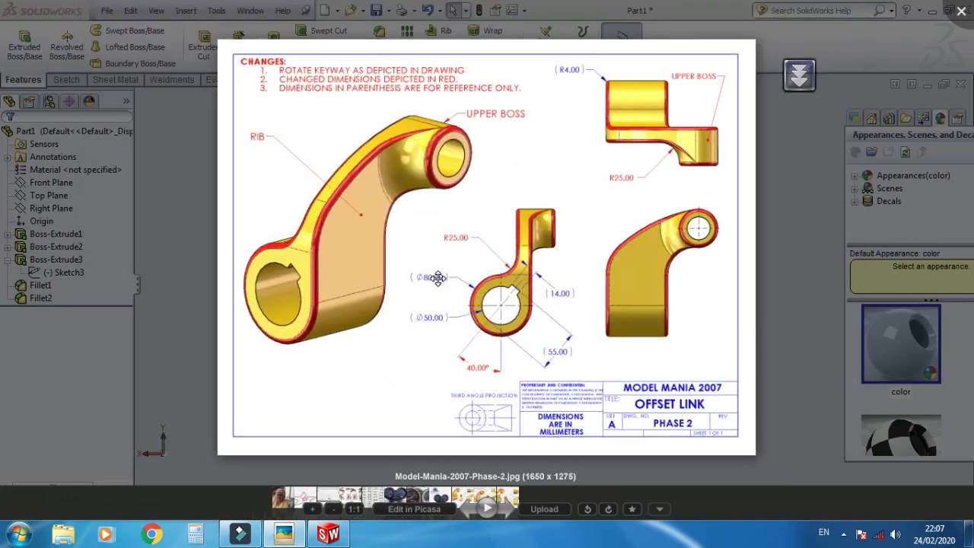
pyautogui.scroll(1, 438, 277)
pyautogui.keyDown('ctrl'); pyautogui.scroll(-2, 438, 278); pyautogui.keyUp('ctrl')
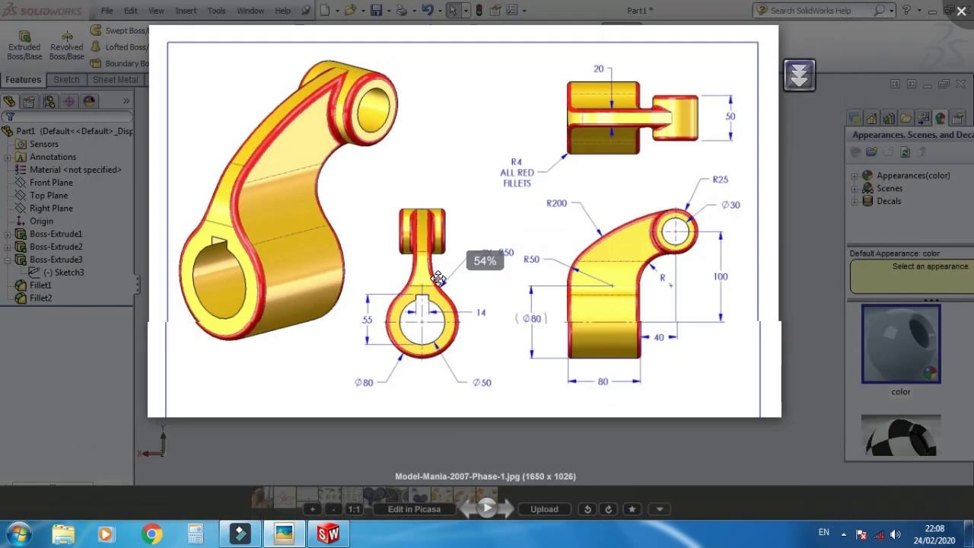
pyautogui.scroll(-1, 438, 278)
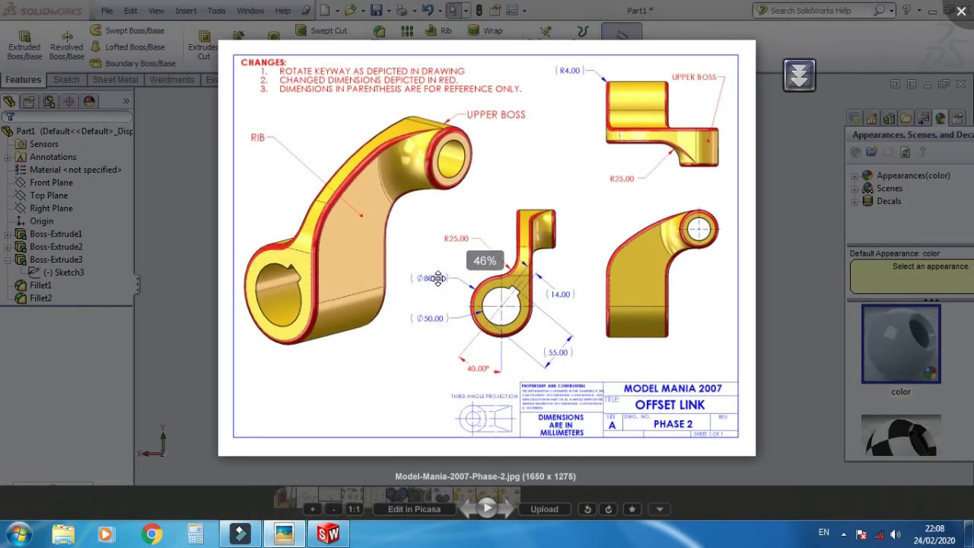
pyautogui.scroll(1, 440, 280)
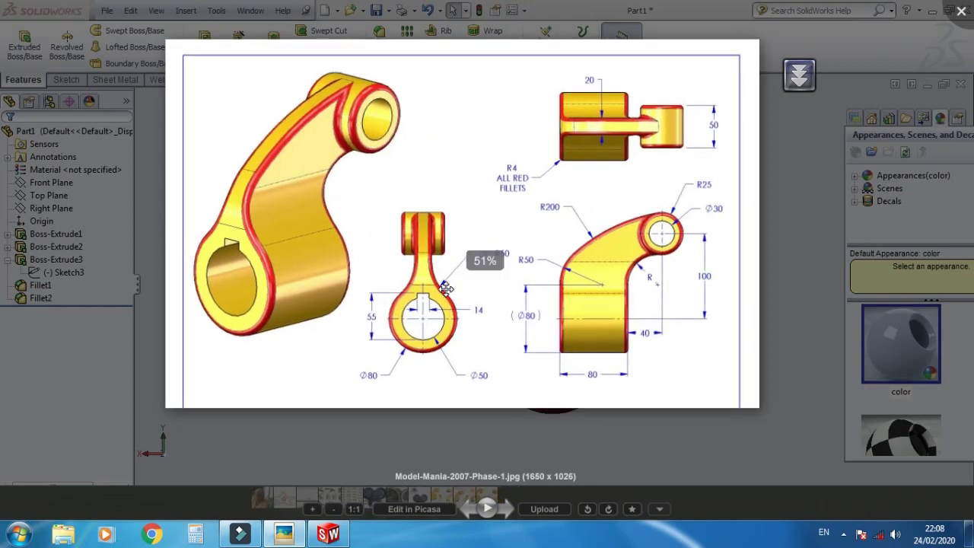
pyautogui.keyDown('ctrl'); pyautogui.scroll(4, 446, 287); pyautogui.keyUp('ctrl')
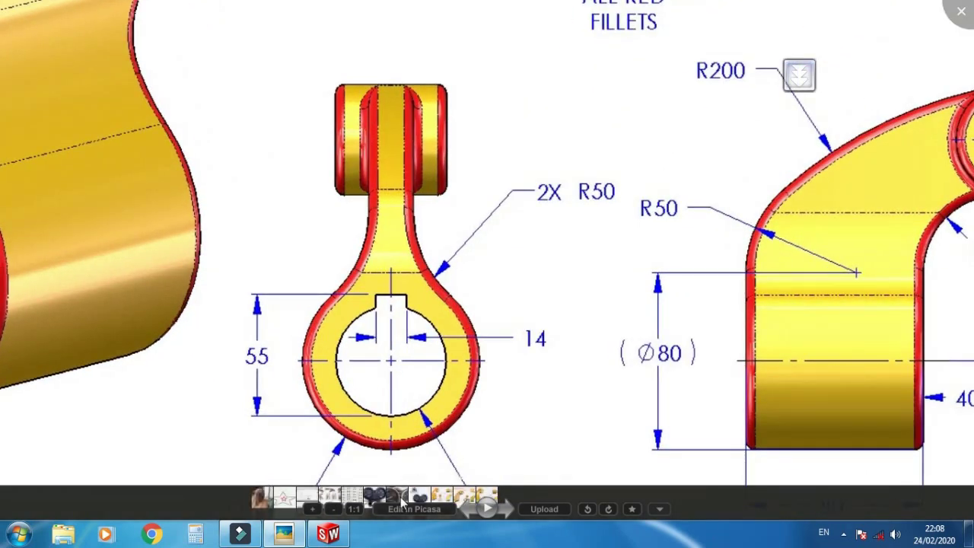
# Briefly toggle SolidWorks, then zoom and pan the drawing down to its lower views
pyautogui.click(327, 535)
pyautogui.click(327, 535)
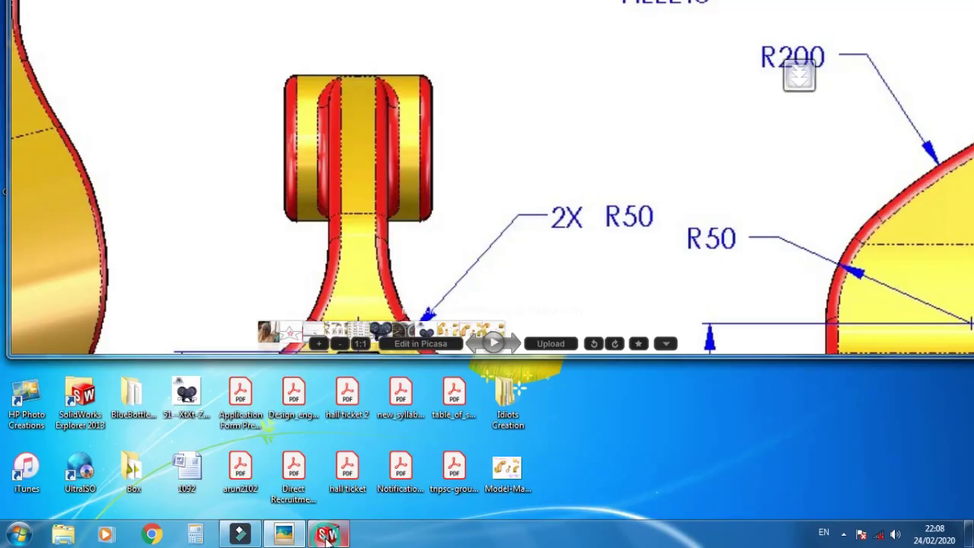
pyautogui.keyDown('ctrl'); pyautogui.scroll(1, 674, 231); pyautogui.keyUp('ctrl')
pyautogui.keyDown('ctrl'); pyautogui.scroll(-1, 624, 126); pyautogui.keyUp('ctrl')
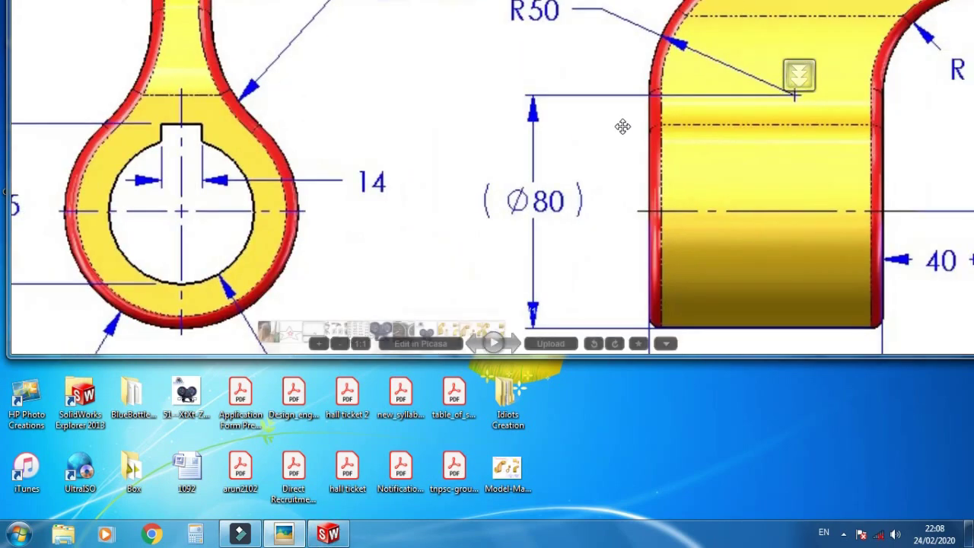
pyautogui.keyDown('ctrl'); pyautogui.scroll(-1, 623, 135); pyautogui.keyUp('ctrl')
pyautogui.keyDown('ctrl'); pyautogui.scroll(-1, 858, 296); pyautogui.keyUp('ctrl')
pyautogui.moveTo(858, 296); pyautogui.dragTo(843, 371)
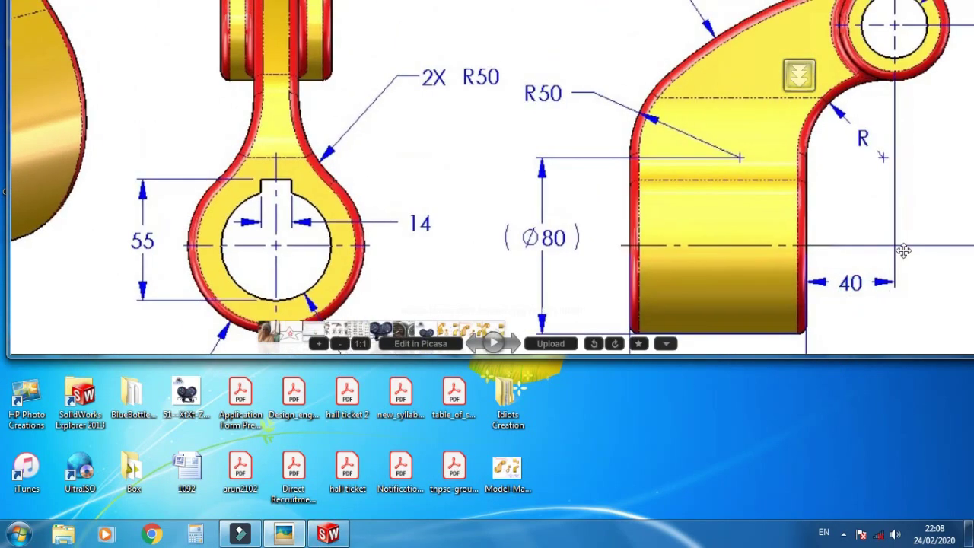
pyautogui.keyDown('ctrl'); pyautogui.scroll(-3, 917, 198); pyautogui.keyUp('ctrl')
pyautogui.keyDown('ctrl'); pyautogui.scroll(-3, 913, 190); pyautogui.keyUp('ctrl')
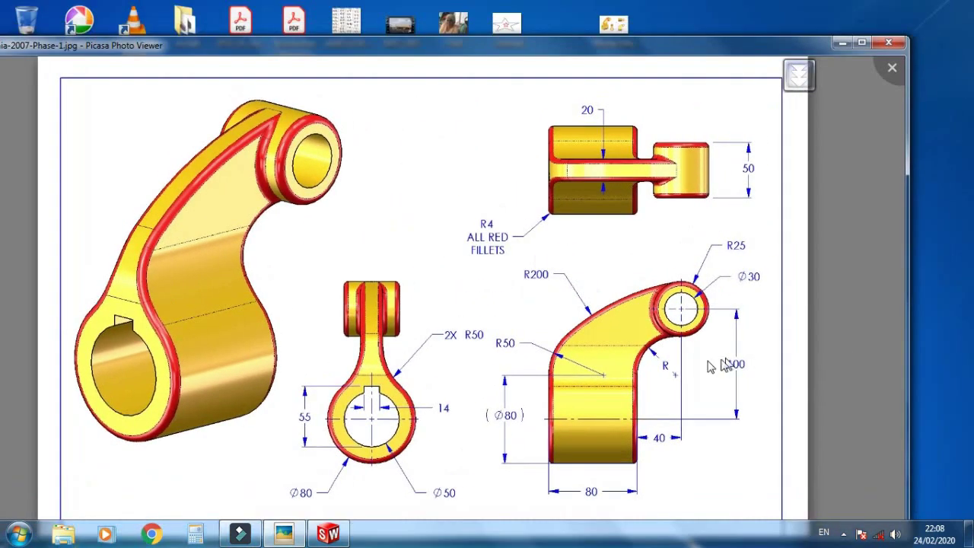
# Return to SolidWorks, snap the part to the Right view and compare with the reference
pyautogui.click(328, 533)
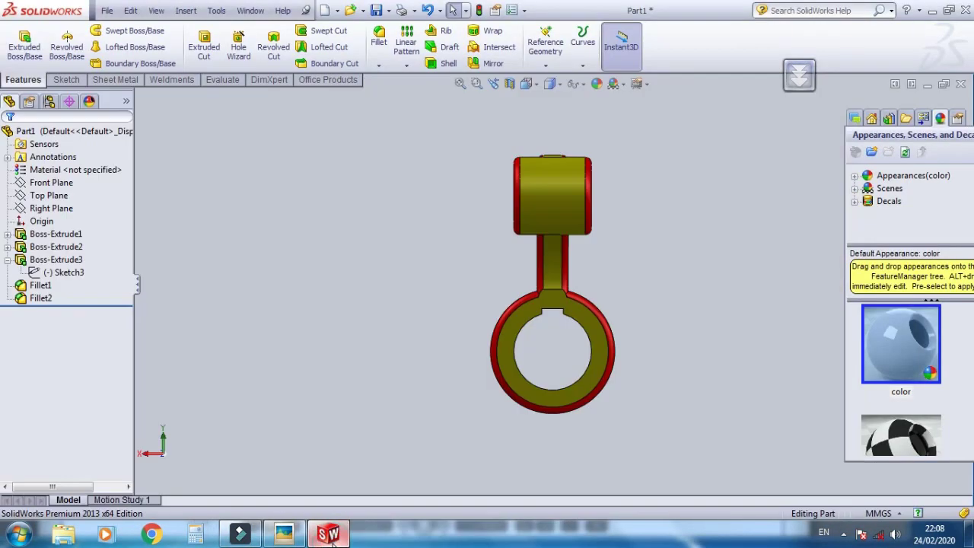
pyautogui.moveTo(594, 334)
pyautogui.mouseDown(button='middle')
pyautogui.moveTo(456, 311)
pyautogui.moveTo(678, 326)
pyautogui.moveTo(750, 294)
pyautogui.moveTo(728, 302)
pyautogui.mouseUp(button='middle')
pyautogui.hotkey('ctrl', '4')
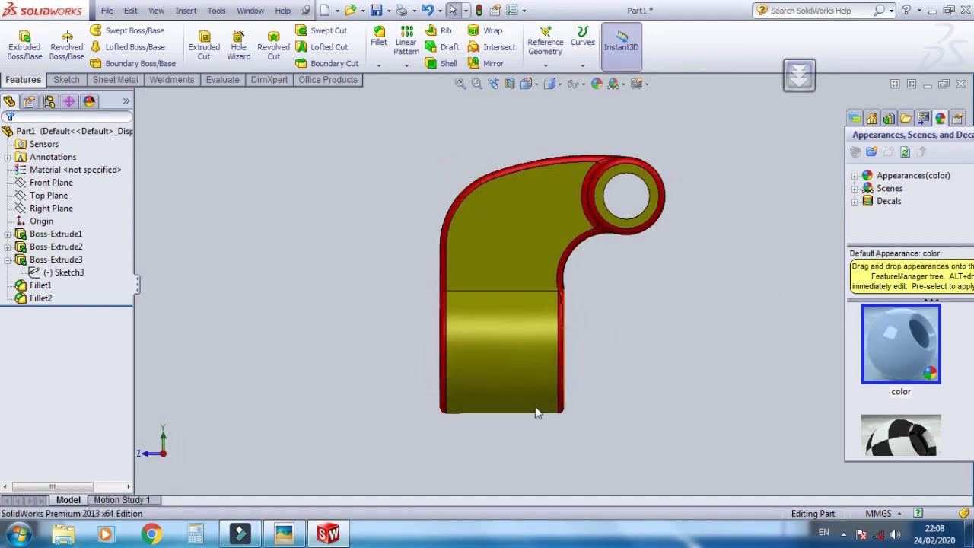
pyautogui.click(284, 533)
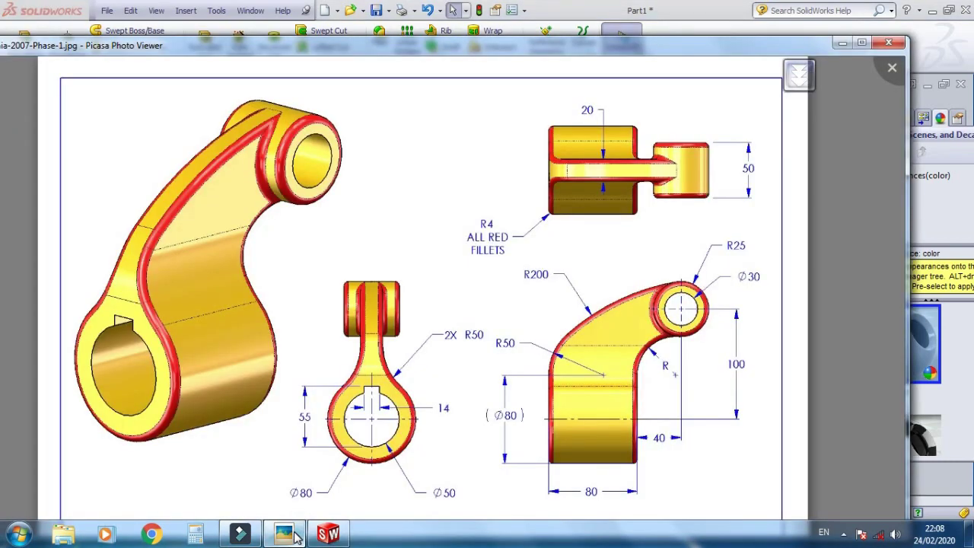
pyautogui.click(296, 536)
# Compare the part in Front and isometric views against the reference drawing
pyautogui.moveTo(526, 296)
pyautogui.mouseDown(button='middle')
pyautogui.moveTo(512, 202)
pyautogui.moveTo(543, 347)
pyautogui.moveTo(561, 347)
pyautogui.mouseUp(button='middle')
pyautogui.hotkey('ctrl', '1')
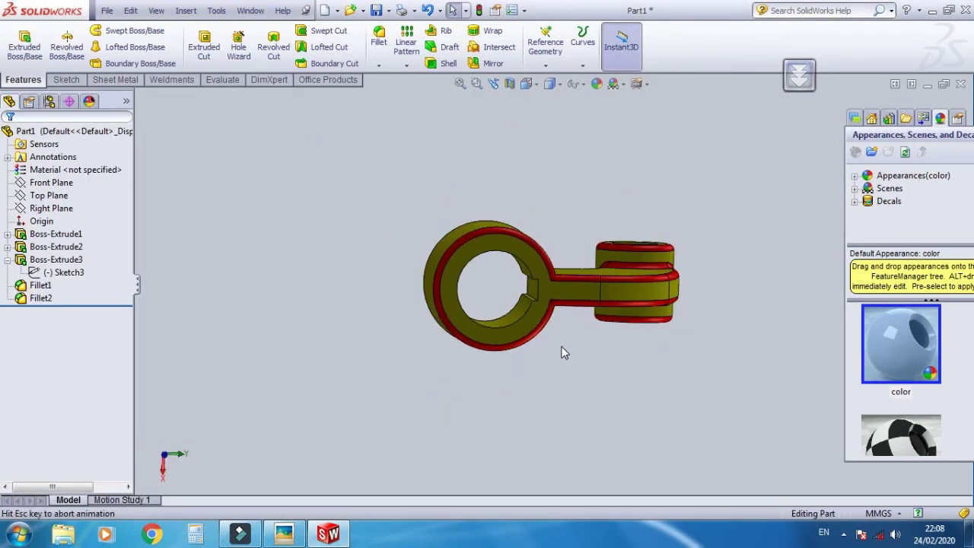
pyautogui.click(284, 533)
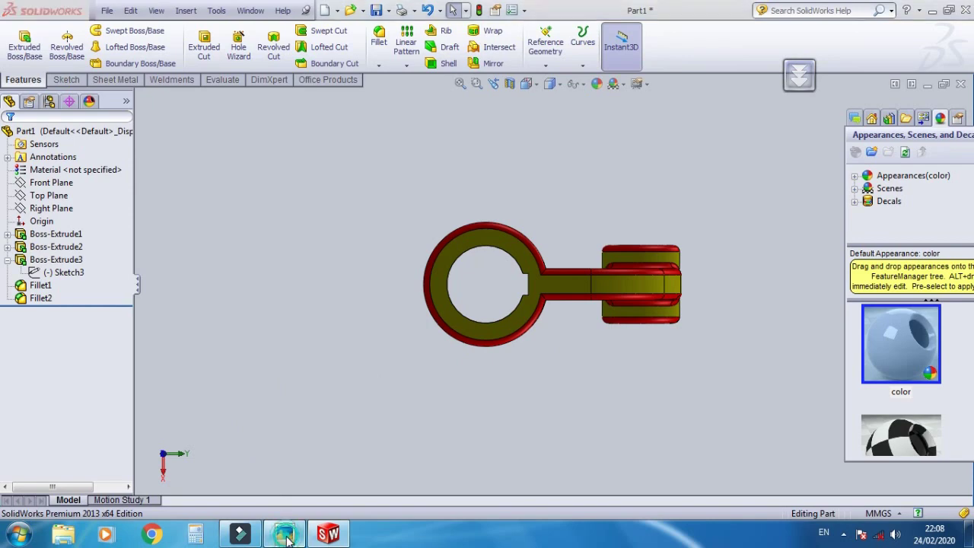
pyautogui.click(284, 533)
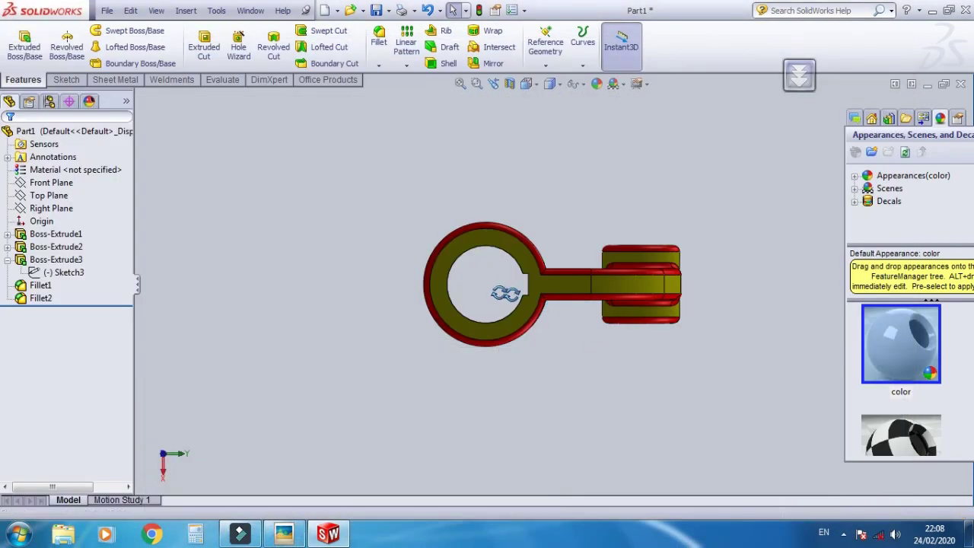
pyautogui.moveTo(499, 295); pyautogui.dragTo(494, 301, button='middle')
pyautogui.hotkey('ctrl', '7')
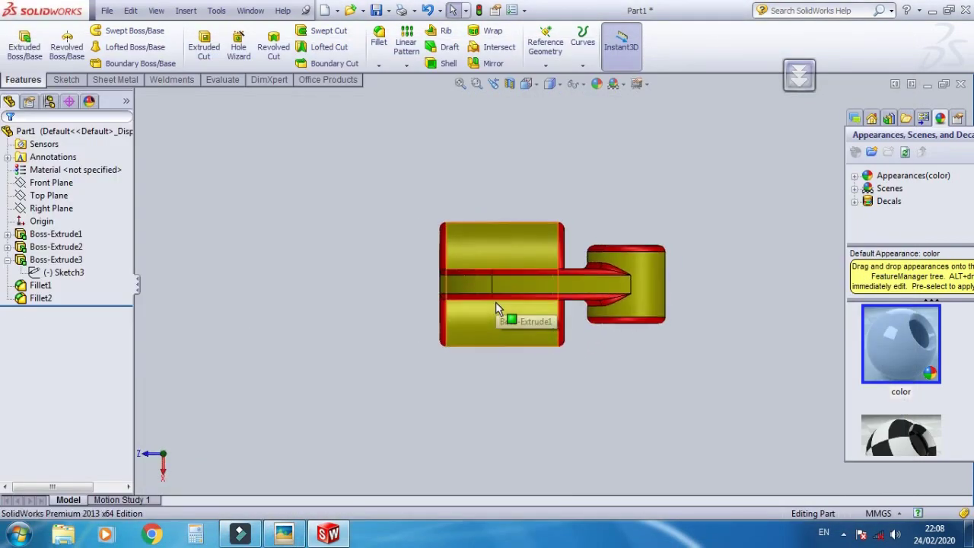
pyautogui.click(288, 534)
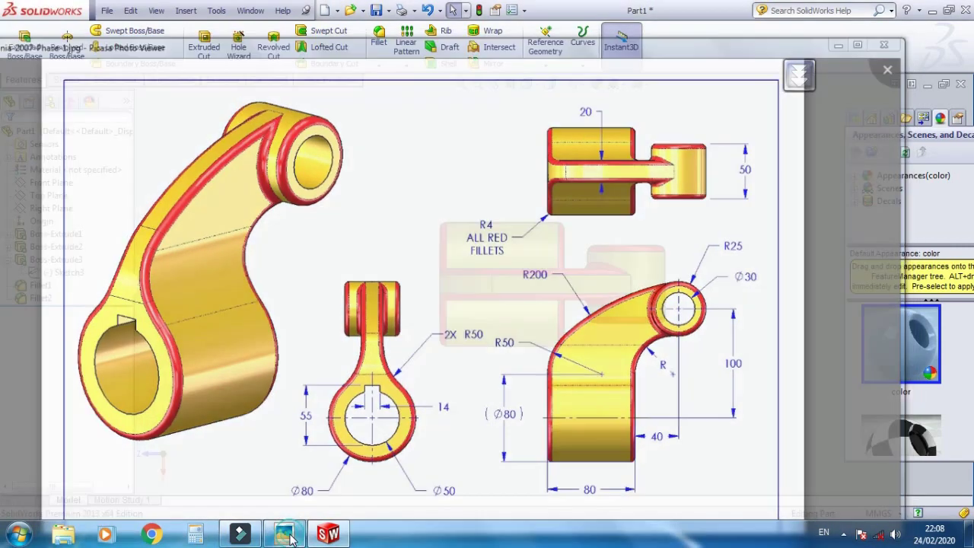
pyautogui.click(287, 534)
# Recheck the isometric view against the full-screen reference, close it and show the desktop
pyautogui.moveTo(404, 376)
pyautogui.mouseDown(button='middle')
pyautogui.moveTo(406, 226)
pyautogui.moveTo(482, 187)
pyautogui.moveTo(499, 147)
pyautogui.mouseUp(button='middle')
pyautogui.hotkey('ctrl', '7')
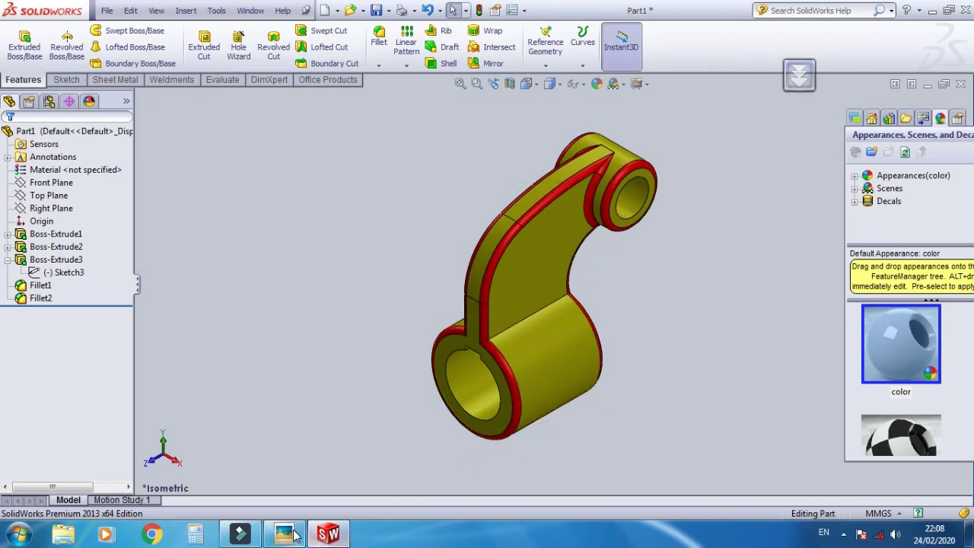
pyautogui.moveTo(284, 533)
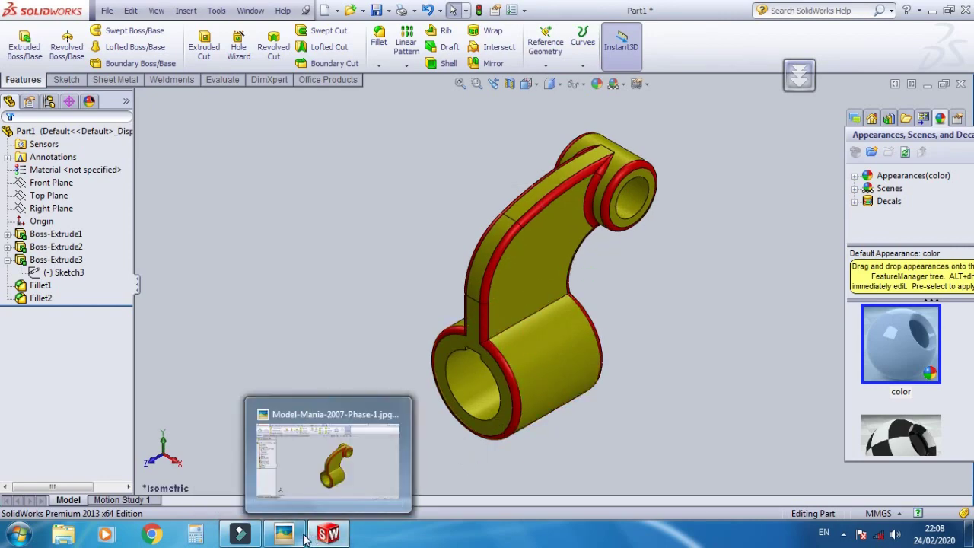
pyautogui.click(306, 538)
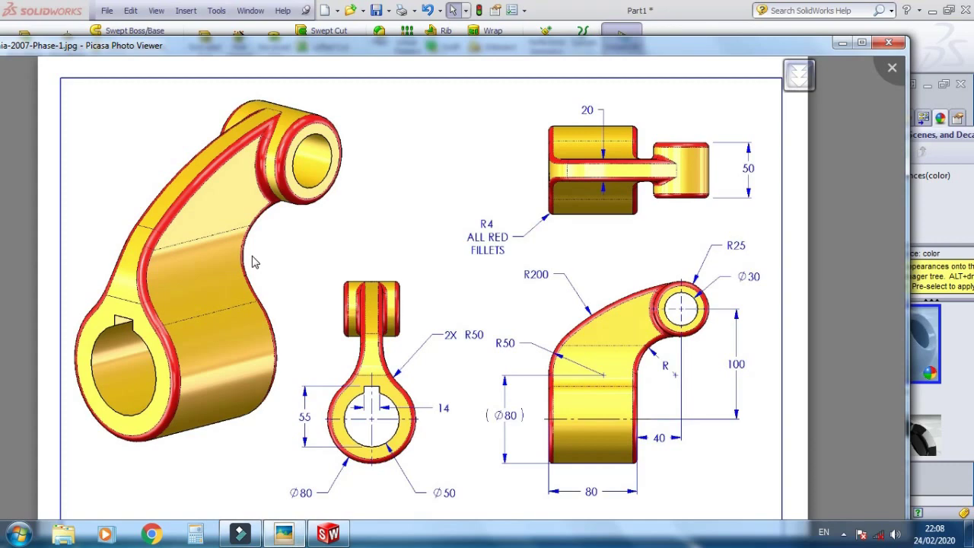
pyautogui.click(861, 44)
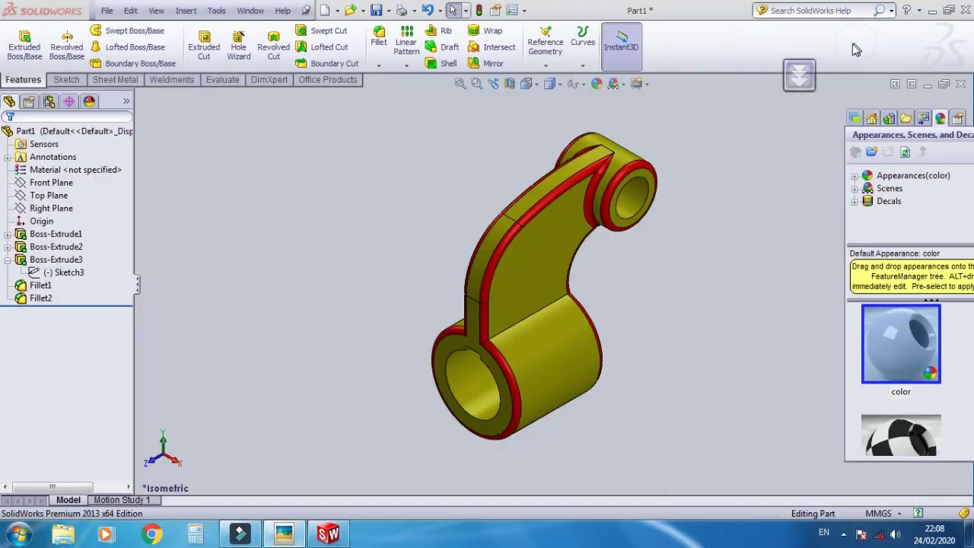
pyautogui.click(957, 19)
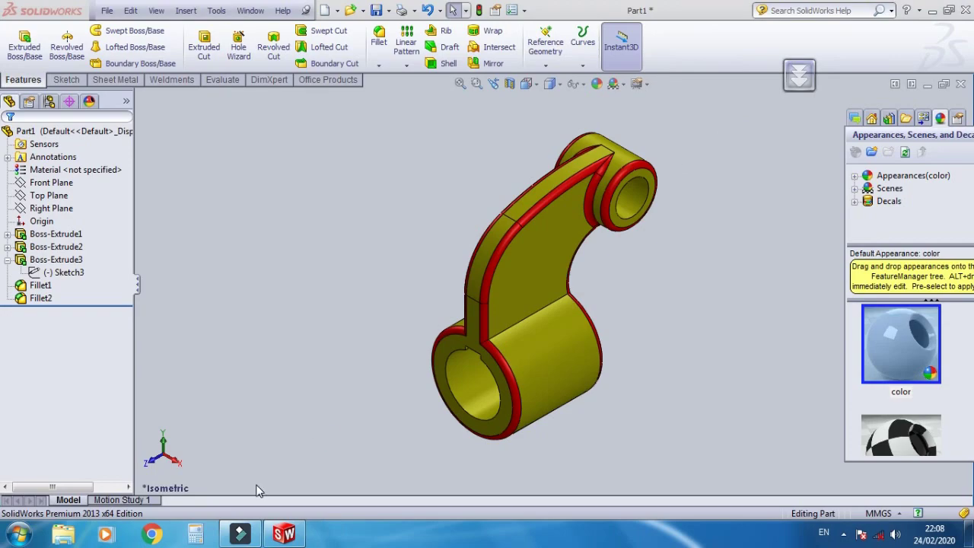
pyautogui.press('super+d')
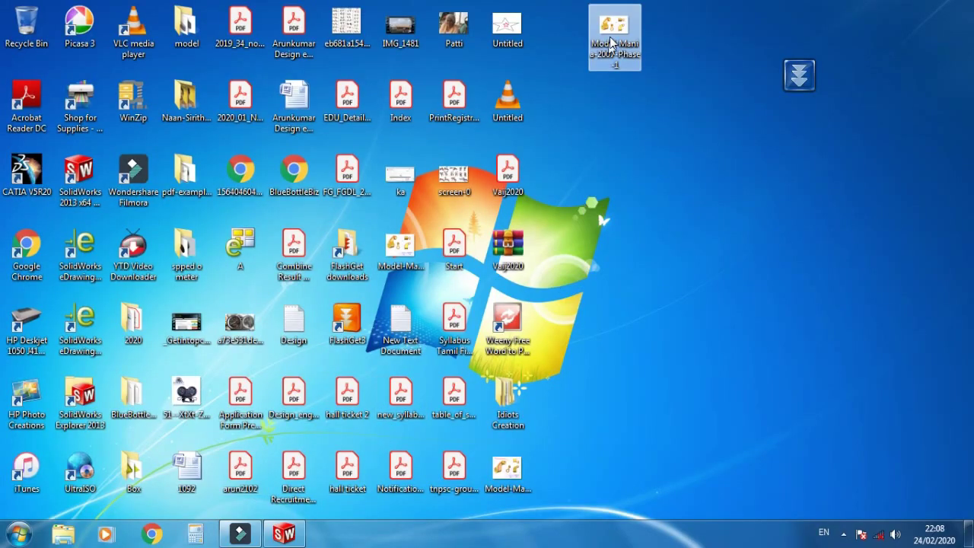
# Open Model-Mania-2007-Phase-1 with Windows Photo Viewer, restore it to a small window, and bring SolidWorks forward
pyautogui.hotkey('shift', 'F10')
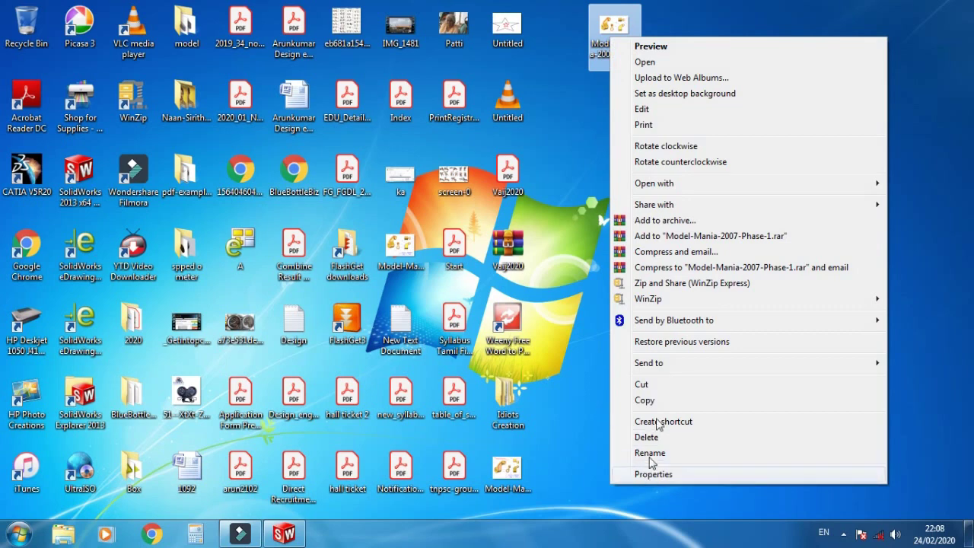
pyautogui.click(714, 187)
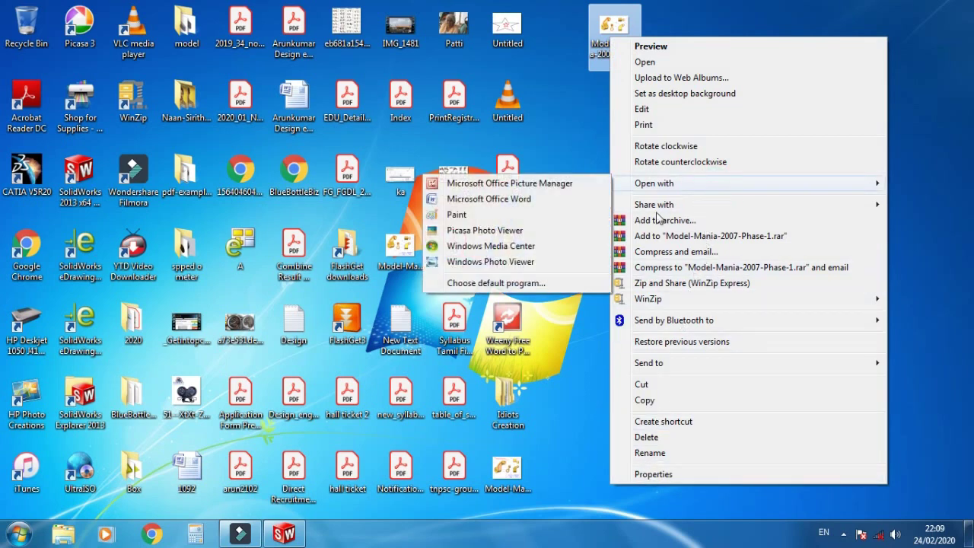
pyautogui.click(510, 263)
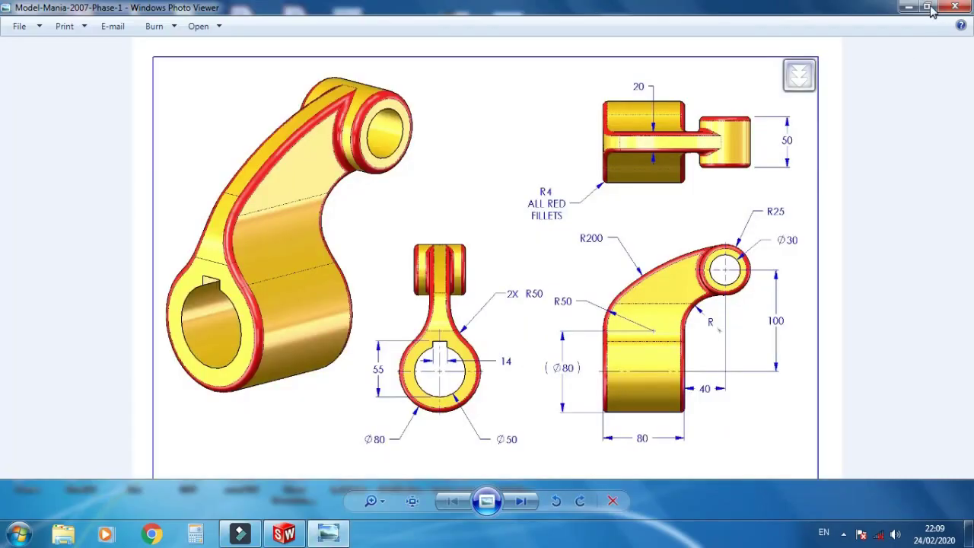
pyautogui.click(937, 8)
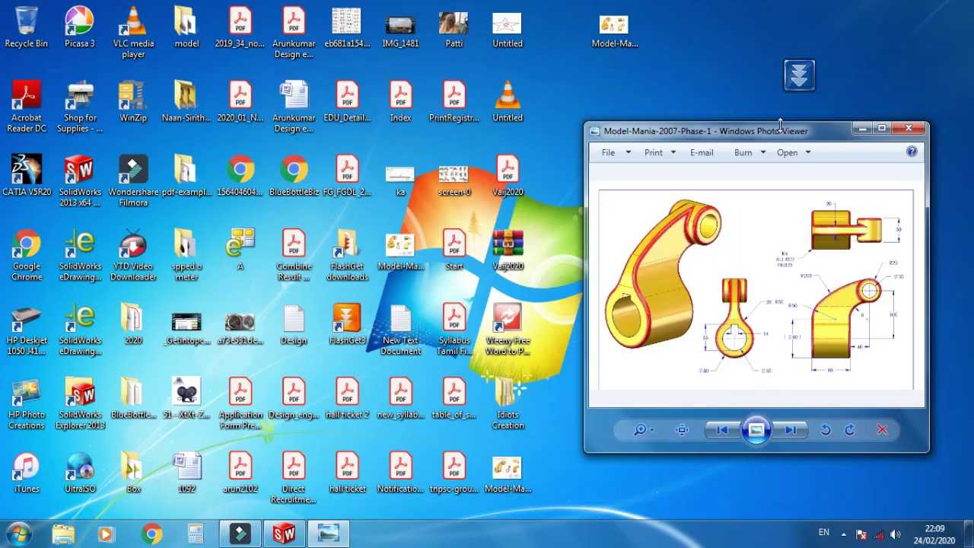
pyautogui.moveTo(694, 135); pyautogui.dragTo(601, 129)
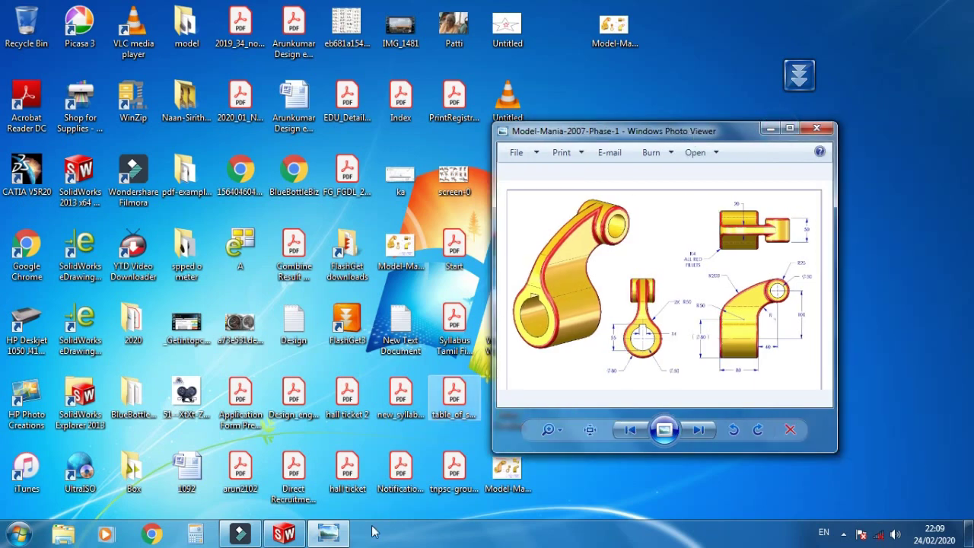
pyautogui.click(284, 532)
# Move the Photo Viewer to the upper left and zoom into the isometric view noting R4 fillets
pyautogui.click(323, 536)
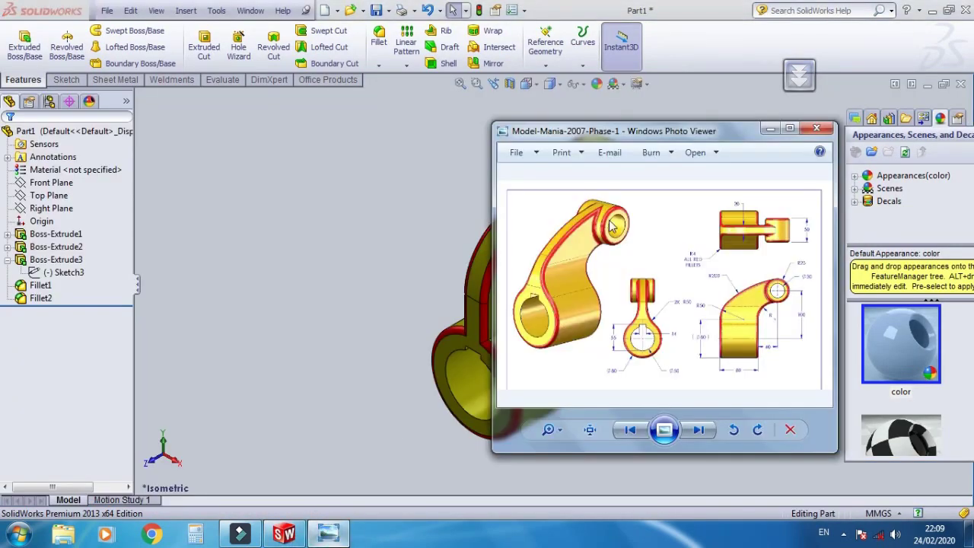
pyautogui.moveTo(614, 134); pyautogui.dragTo(268, 90)
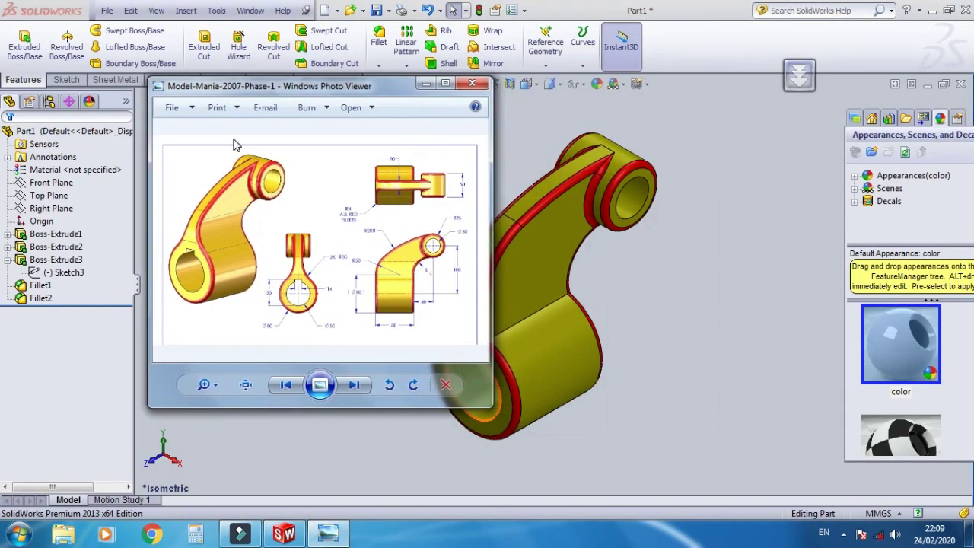
pyautogui.scroll(2, 251, 215)
pyautogui.moveTo(282, 218); pyautogui.dragTo(317, 228)
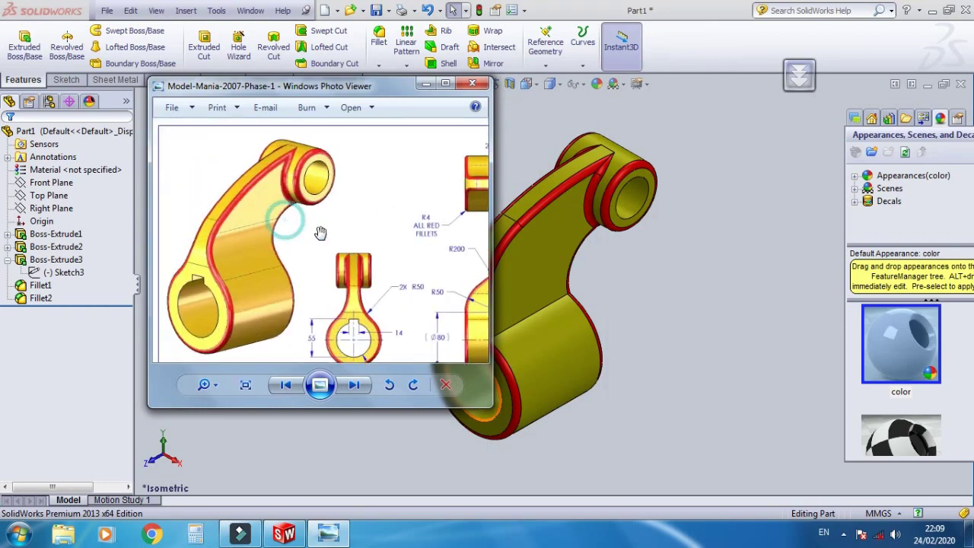
pyautogui.moveTo(356, 96); pyautogui.dragTo(232, 103)
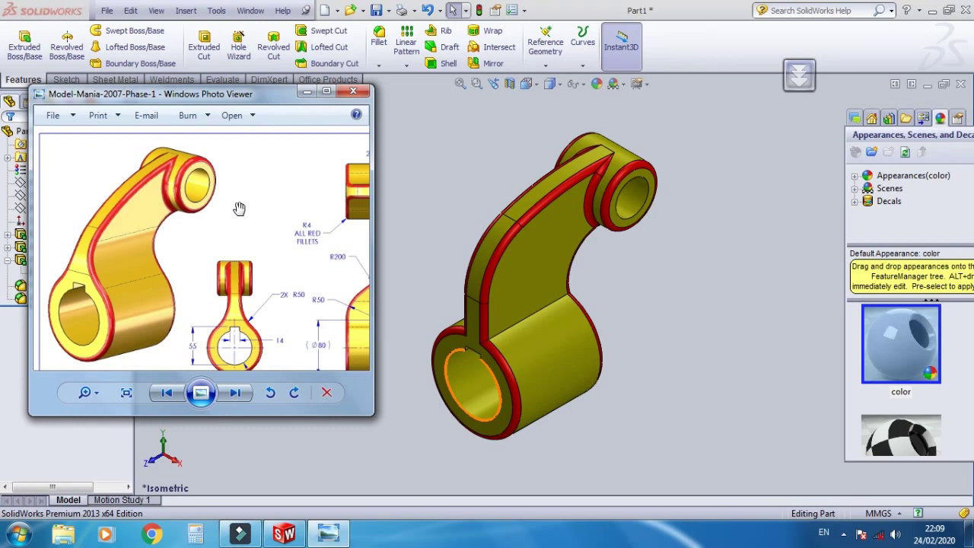
pyautogui.moveTo(238, 208); pyautogui.dragTo(238, 207)
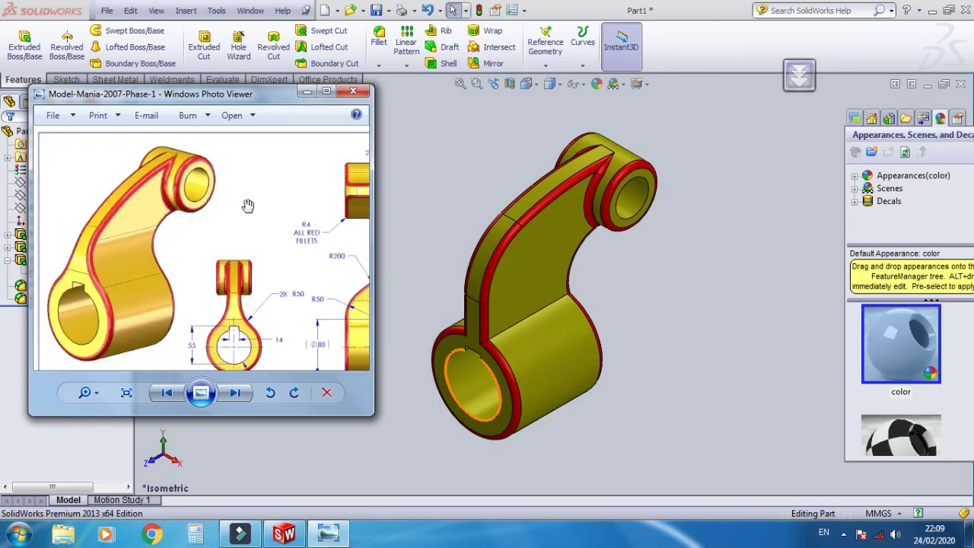